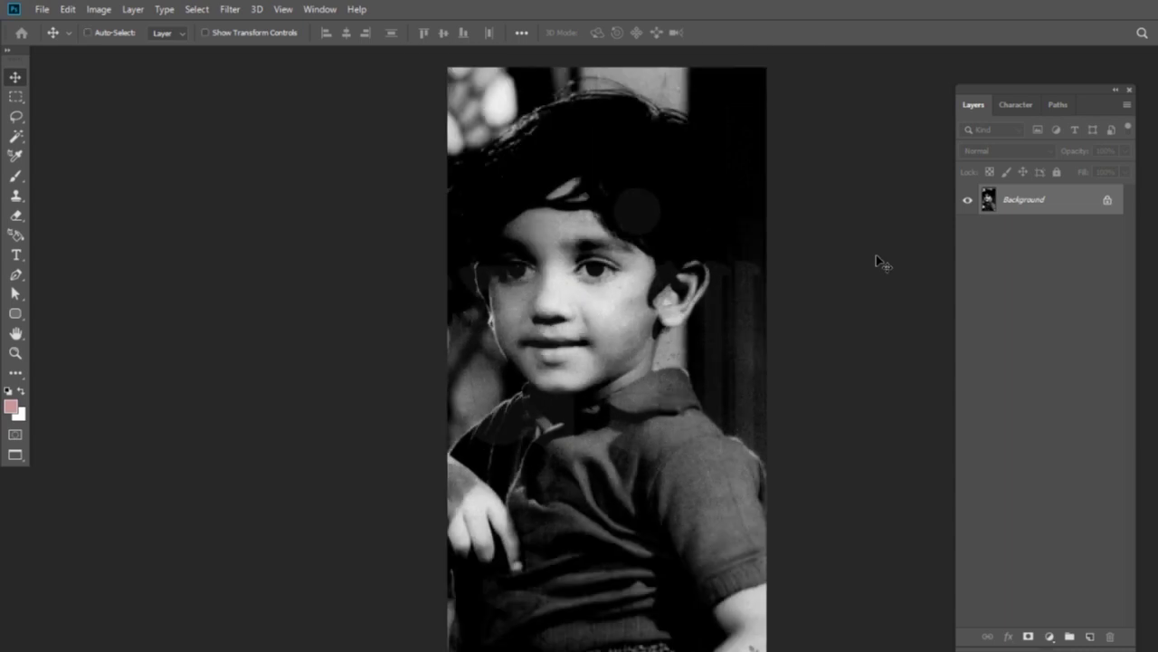
# View the photo at actual pixel size and pan across the hair, shirt and hand.
pyautogui.hotkey('ctrl', '1')
pyautogui.moveTo(678, 186)
pyautogui.mouseDown()
pyautogui.moveTo(657, 281)
pyautogui.moveTo(646, 222)
pyautogui.mouseUp()
pyautogui.moveTo(609, 258); pyautogui.dragTo(646, 171)
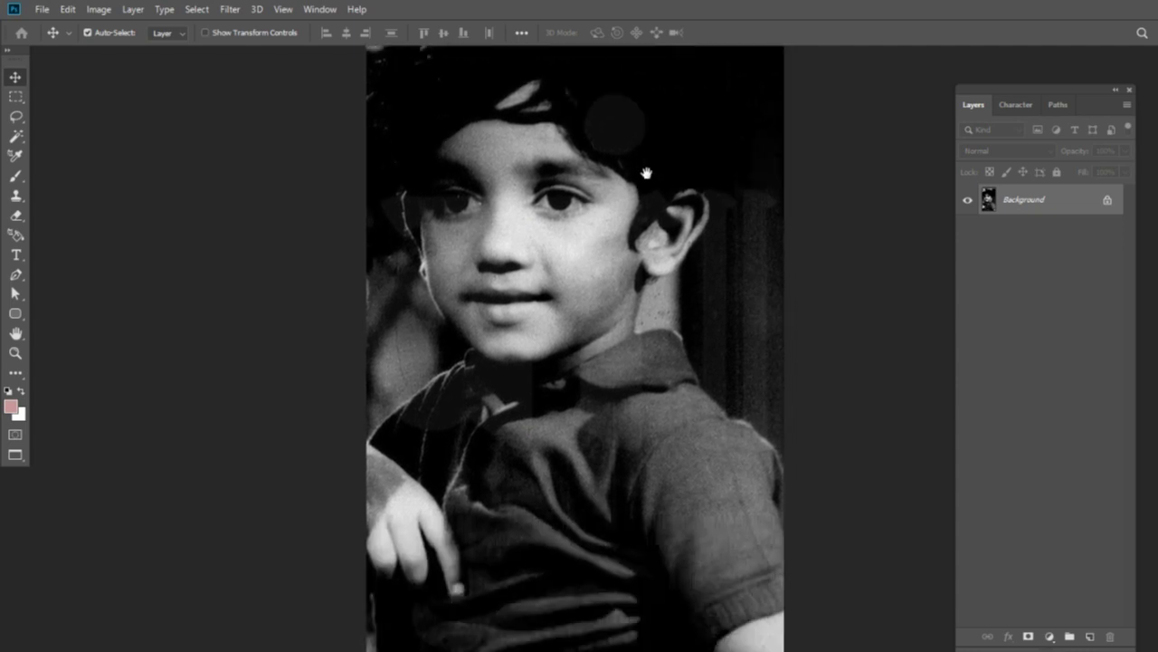
pyautogui.moveTo(634, 338)
pyautogui.mouseDown()
pyautogui.moveTo(639, 207)
pyautogui.moveTo(631, 387)
pyautogui.mouseUp()
pyautogui.moveTo(646, 194); pyautogui.dragTo(655, 300)
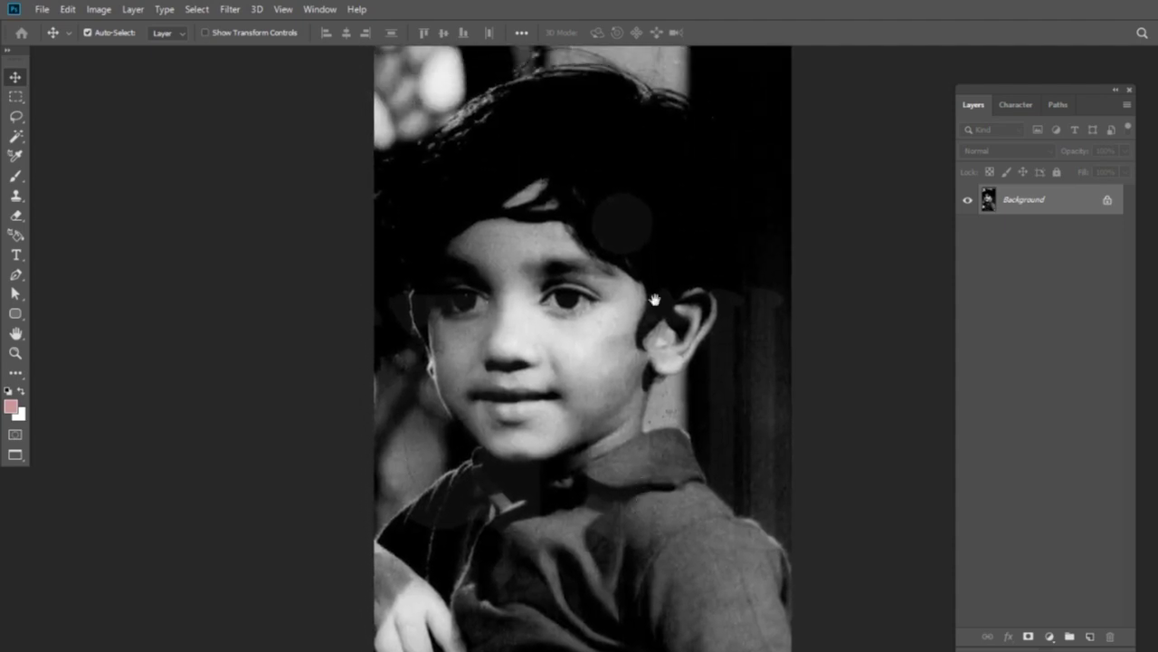
pyautogui.moveTo(574, 452); pyautogui.dragTo(812, 258)
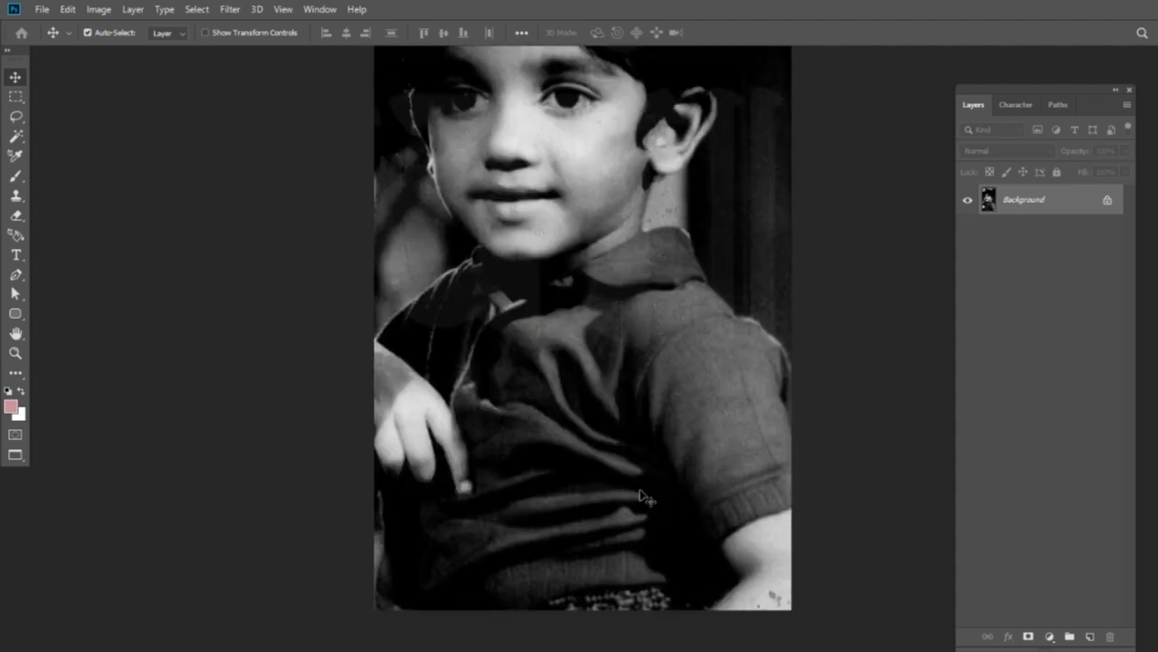
pyautogui.scroll(5, 640, 496)
pyautogui.scroll(-5, 712, 421)
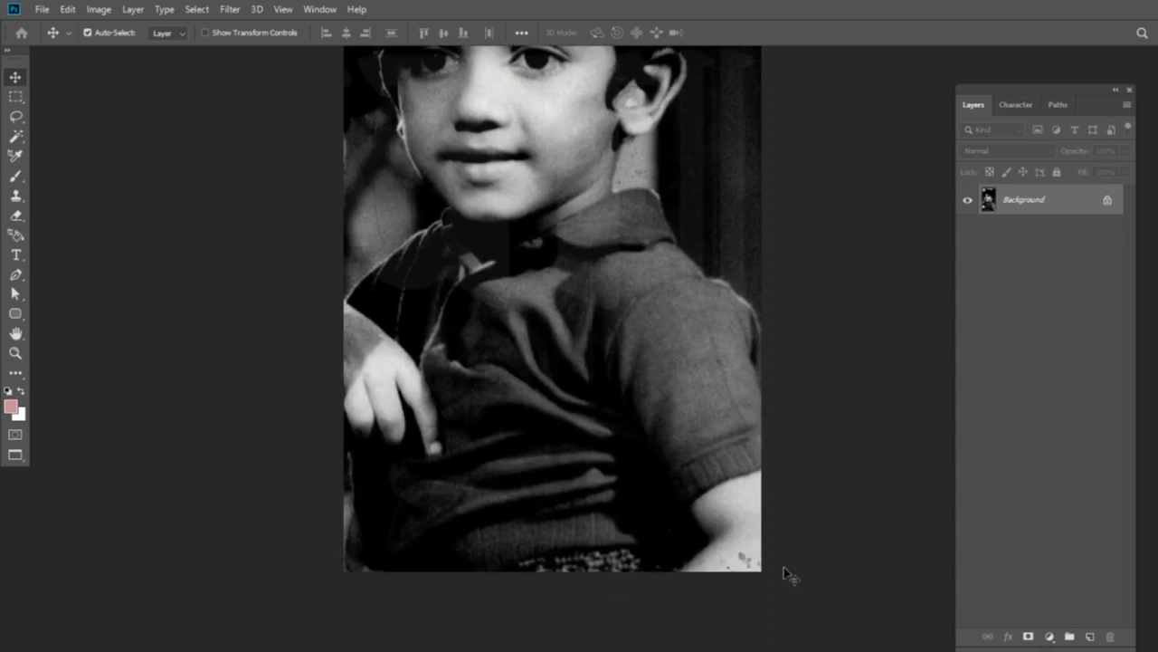
pyautogui.moveTo(578, 239); pyautogui.dragTo(631, 479)
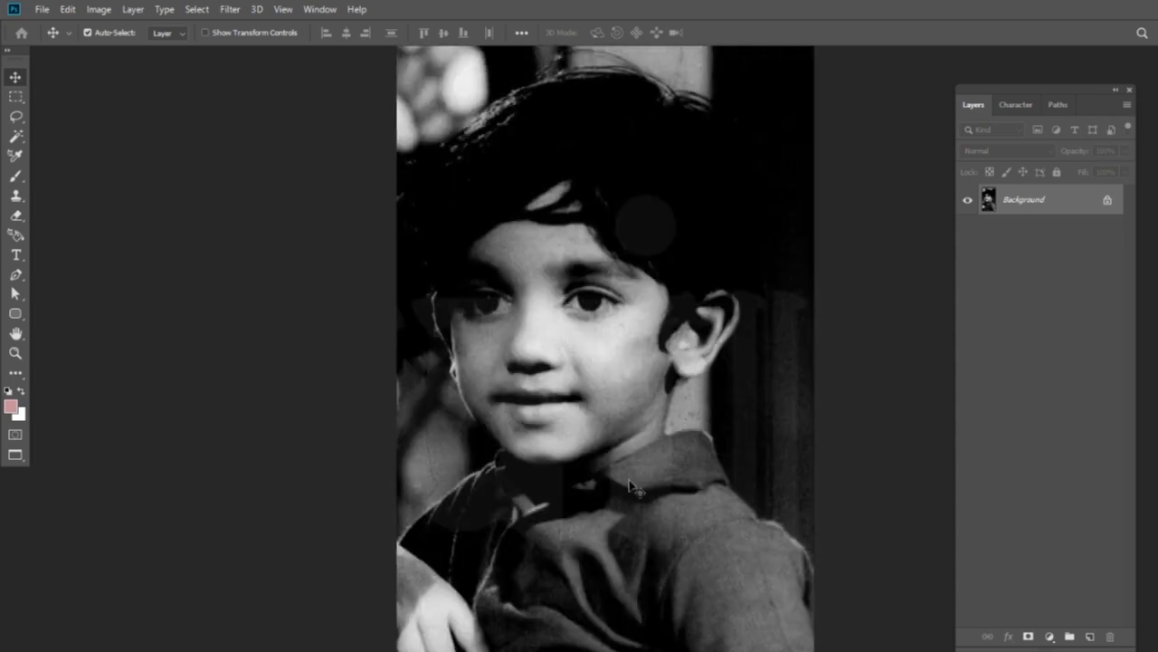
# Zoom in on the boy's face, then pan down to inspect the shirt and photo's bottom edge.
pyautogui.hotkey('ctrl', '+')
pyautogui.hotkey('ctrl', '+')
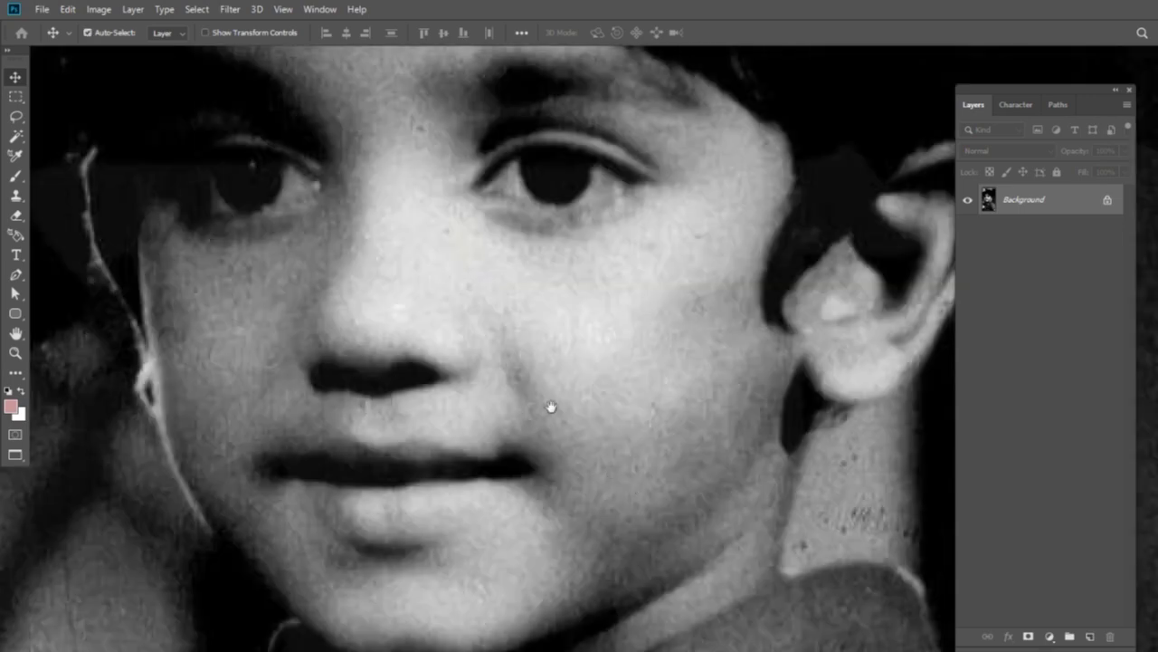
pyautogui.moveTo(611, 474); pyautogui.dragTo(700, 532)
pyautogui.hotkey('ctrl', '-')
pyautogui.hotkey('ctrl', '-')
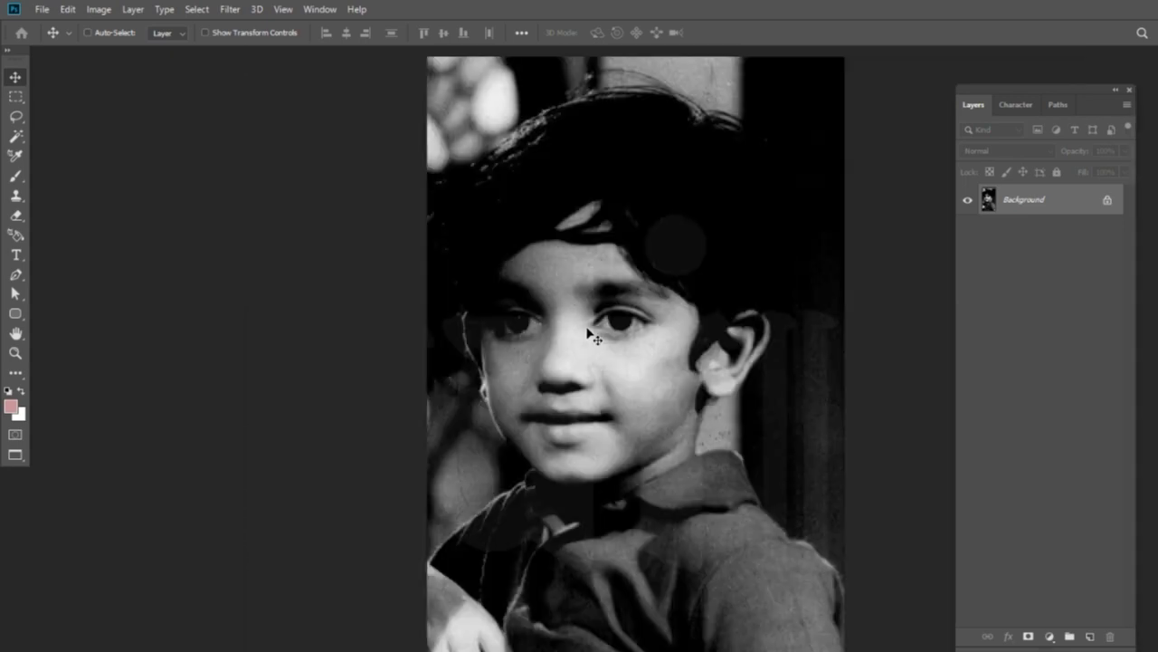
pyautogui.moveTo(685, 485); pyautogui.dragTo(662, 353)
pyautogui.moveTo(582, 407)
pyautogui.mouseDown()
pyautogui.moveTo(644, 282)
pyautogui.moveTo(591, 384)
pyautogui.mouseUp()
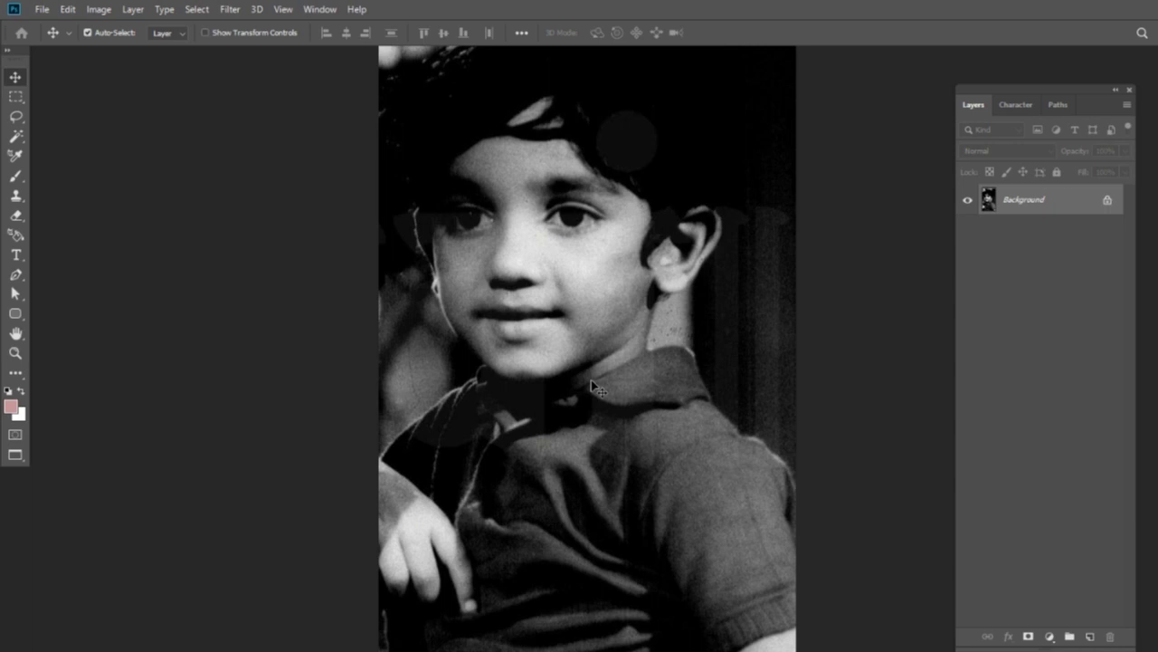
pyautogui.moveTo(610, 292); pyautogui.dragTo(600, 332)
pyautogui.moveTo(515, 457)
pyautogui.mouseDown()
pyautogui.moveTo(621, 278)
pyautogui.moveTo(577, 306)
pyautogui.mouseUp()
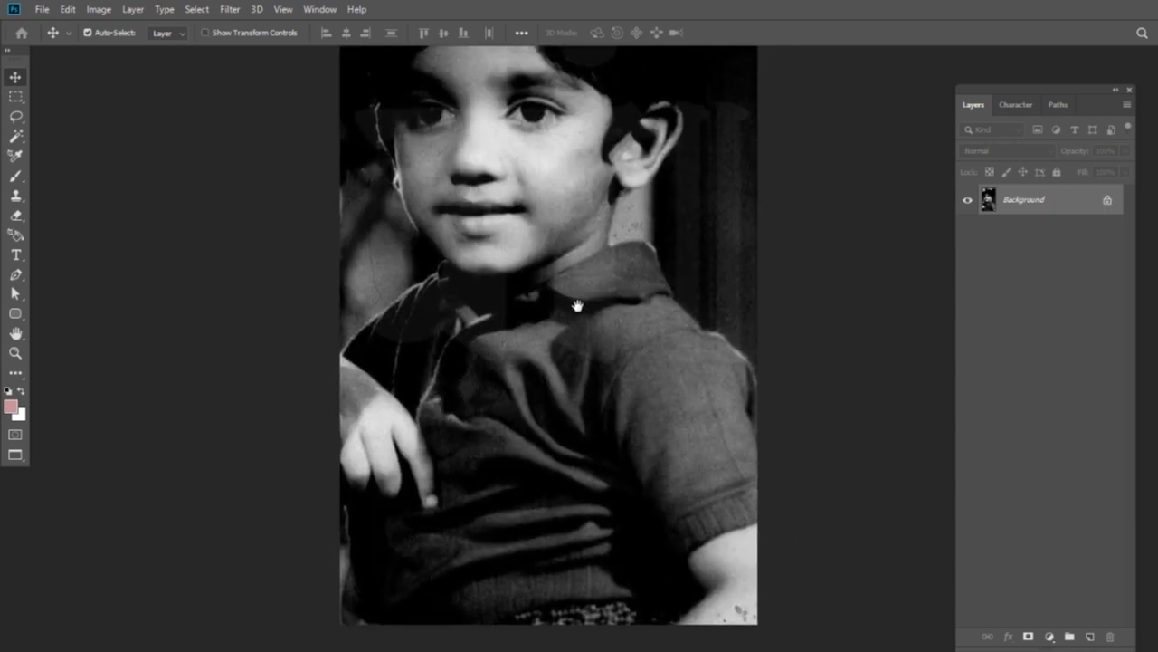
pyautogui.scroll(2, 612, 313)
pyautogui.scroll(3, 634, 465)
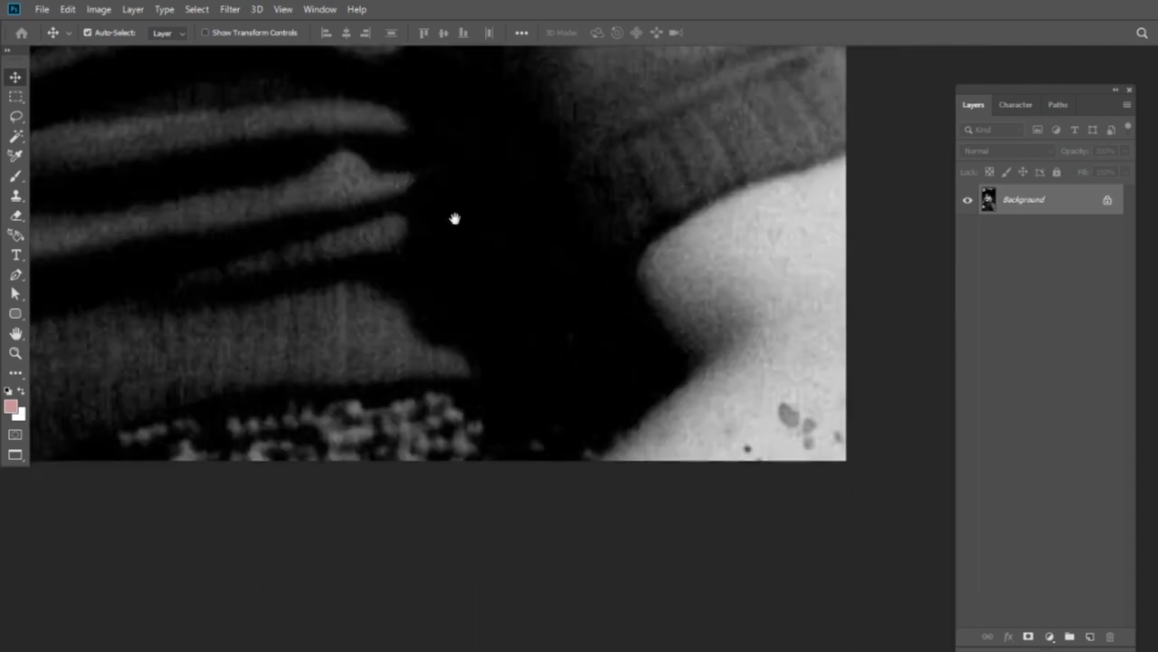
pyautogui.scroll(-1, 455, 217)
pyautogui.scroll(3, 499, 188)
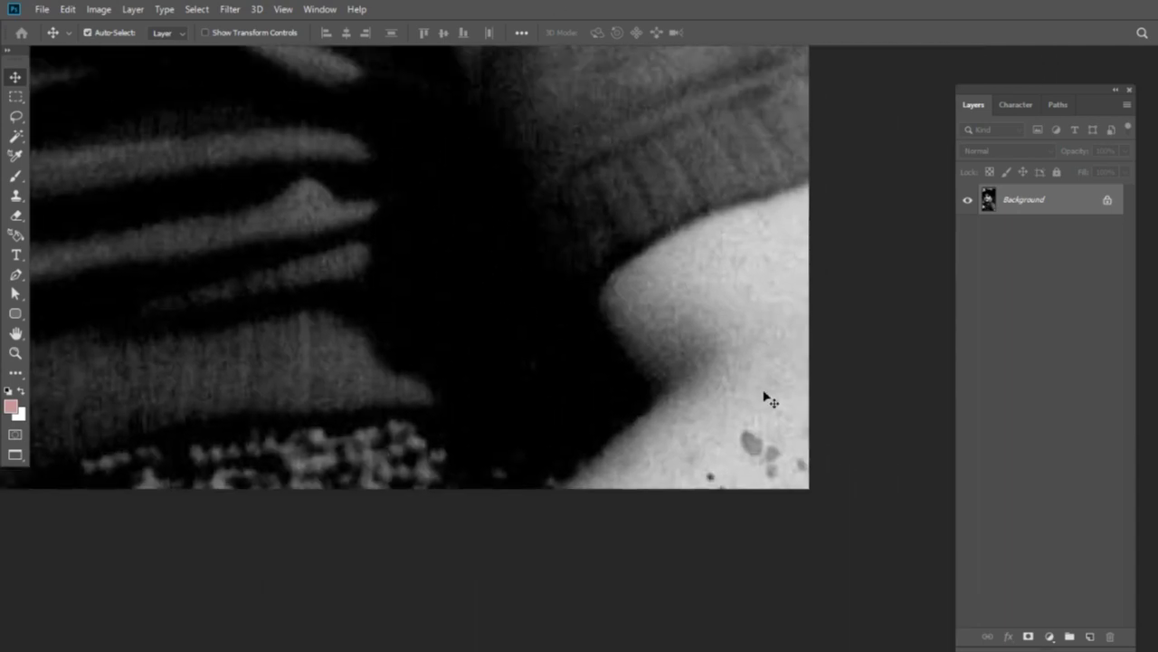
# Patch the blemishes on the neck with clean nearby texture.
pyautogui.press('j')
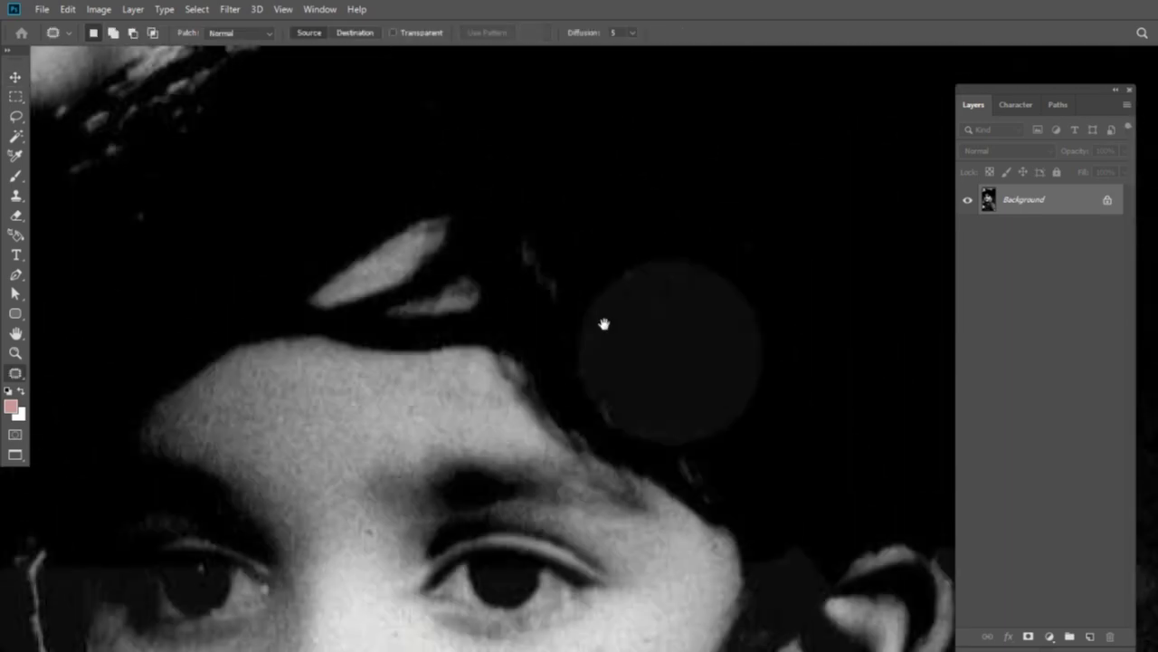
pyautogui.moveTo(604, 324); pyautogui.dragTo(564, 217)
pyautogui.scroll(-5, 638, 324)
pyautogui.scroll(5, 660, 298)
pyautogui.moveTo(659, 298)
pyautogui.mouseDown()
pyautogui.moveTo(627, 383)
pyautogui.moveTo(724, 401)
pyautogui.mouseUp()
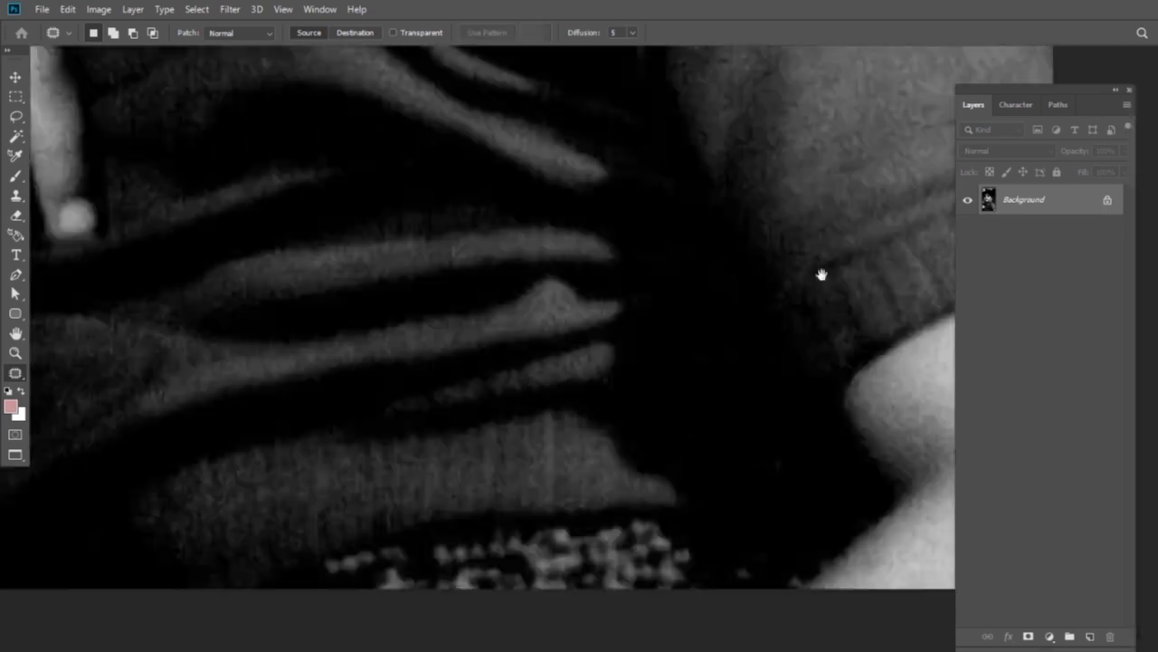
pyautogui.moveTo(822, 271); pyautogui.dragTo(736, 471)
# Set up the Clone Stamp at 66% opacity with lower flow and a smaller brush.
pyautogui.press('s')
pyautogui.scroll(-2, 543, 238)
pyautogui.scroll(3, 499, 335)
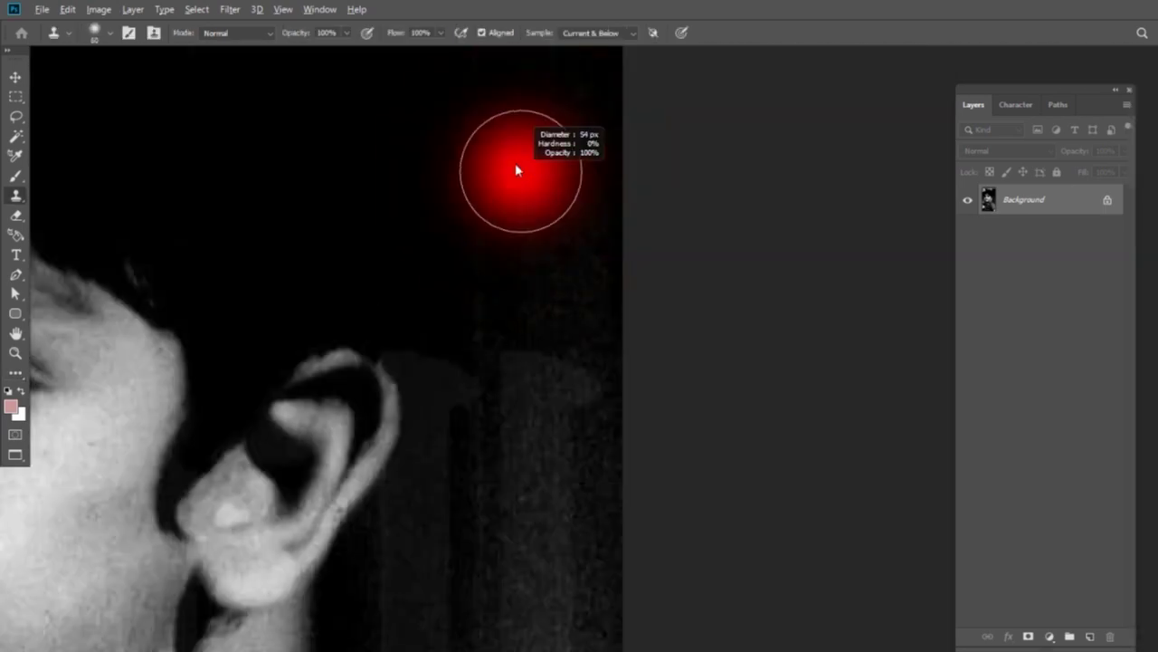
pyautogui.scroll(-3, 564, 335)
pyautogui.press('6')
pyautogui.press('6')
pyautogui.hotkey('shift', '6')
pyautogui.hotkey('shift', '4')
pyautogui.scroll(2, 615, 172)
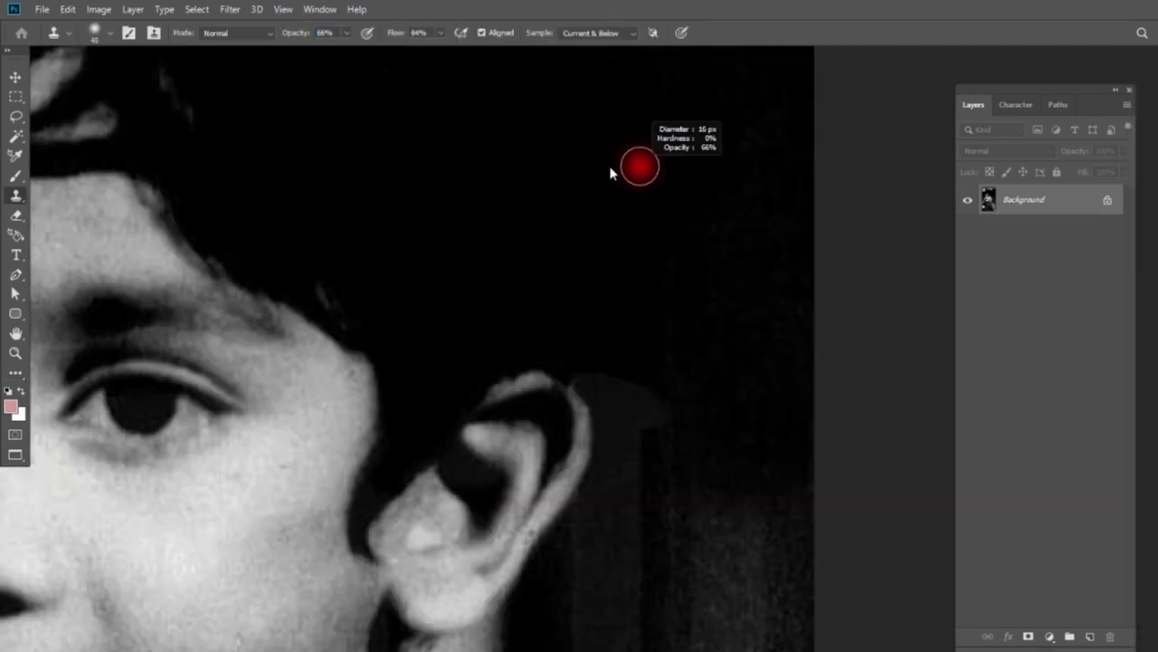
pyautogui.scroll(-3, 613, 412)
pyautogui.scroll(-1, 574, 292)
pyautogui.scroll(1, 546, 292)
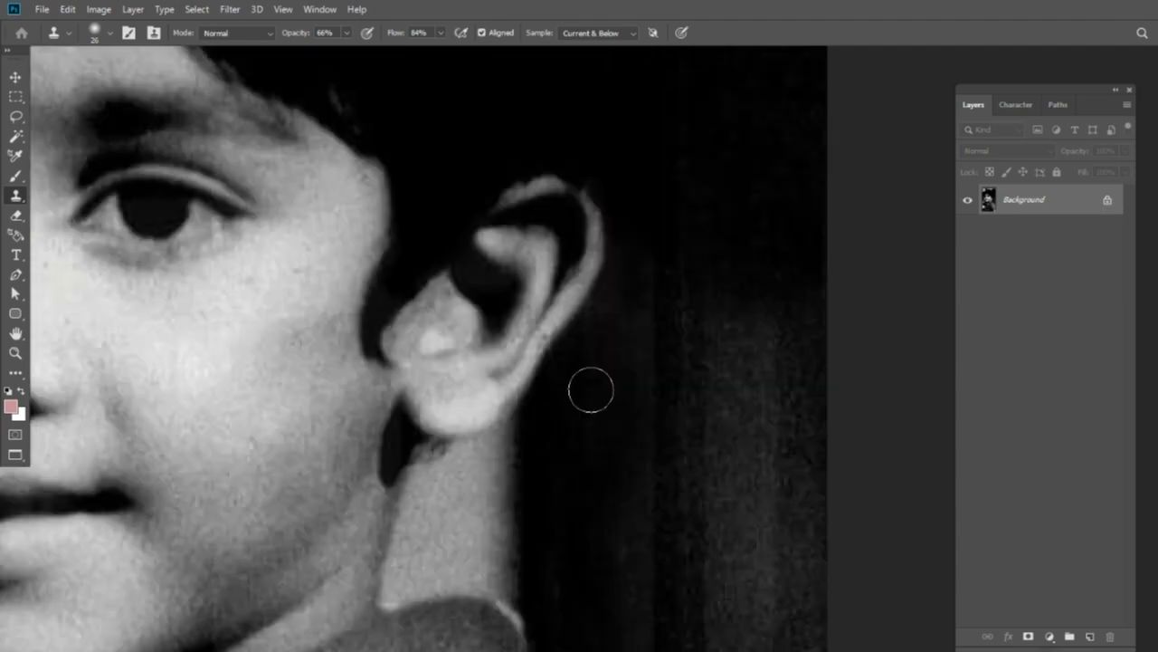
pyautogui.scroll(-2, 634, 524)
pyautogui.scroll(-3, 657, 540)
pyautogui.scroll(3, 615, 227)
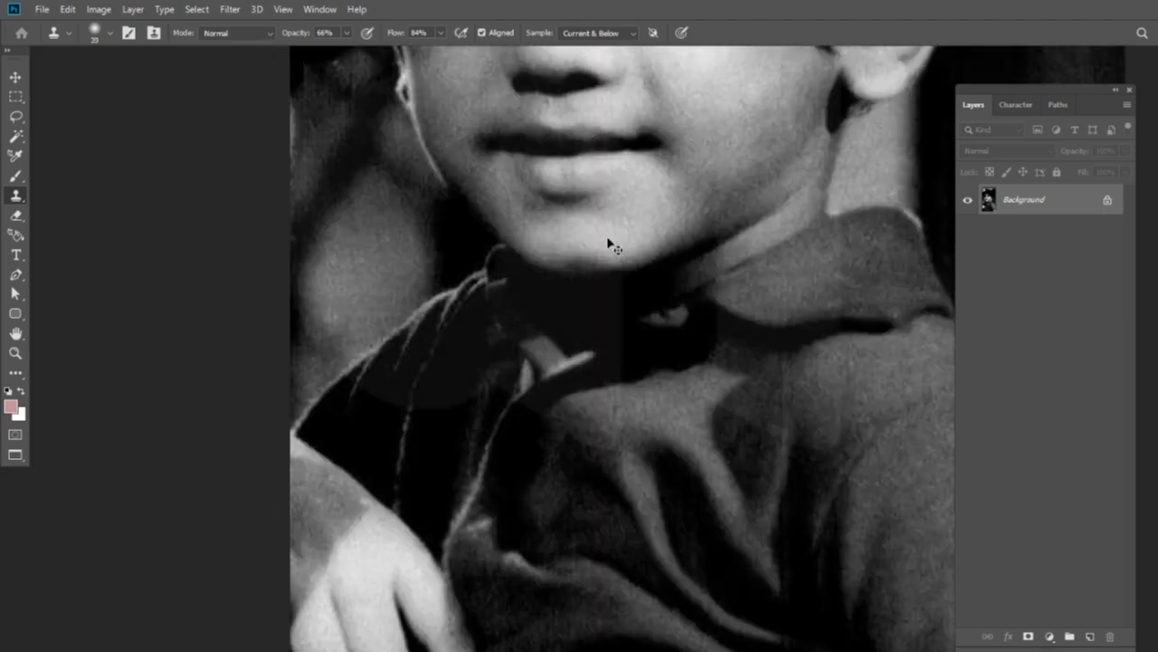
pyautogui.scroll(2, 713, 272)
pyautogui.scroll(-3, 643, 421)
pyautogui.scroll(2, 662, 462)
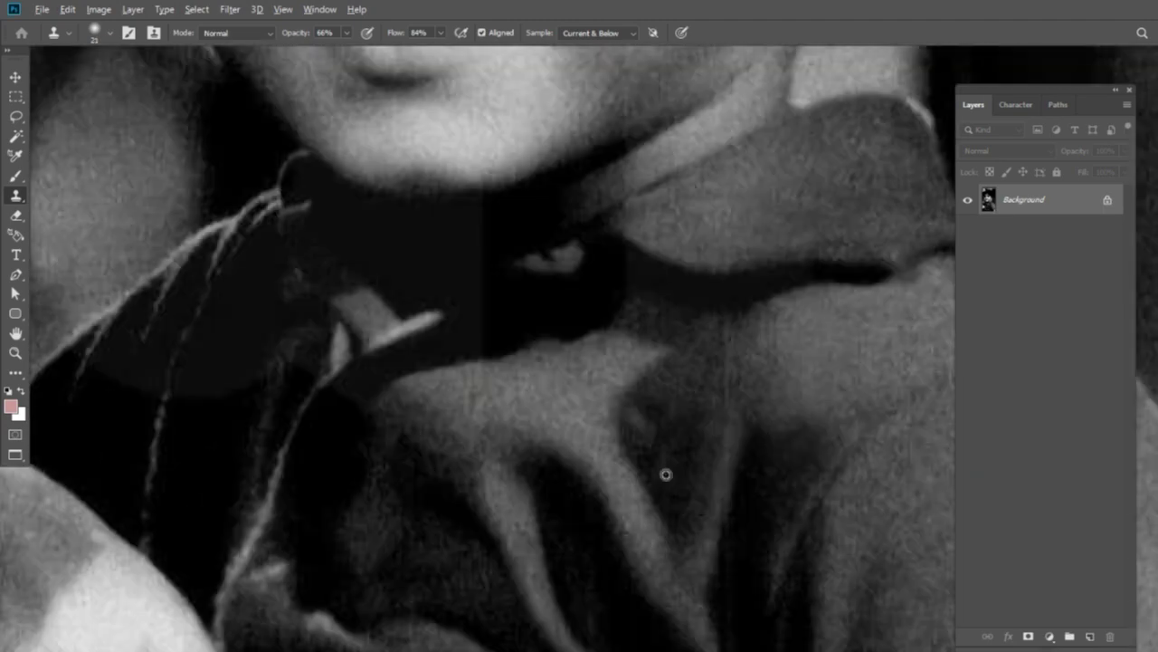
pyautogui.scroll(2, 649, 405)
# Shrink the clone brush further and clone over spots near the ear and collar.
pyautogui.press('[')
pyautogui.scroll(-2, 724, 353)
pyautogui.hscroll(2, 633, 362)
pyautogui.scroll(2, 580, 407)
pyautogui.hscroll(-2, 634, 393)
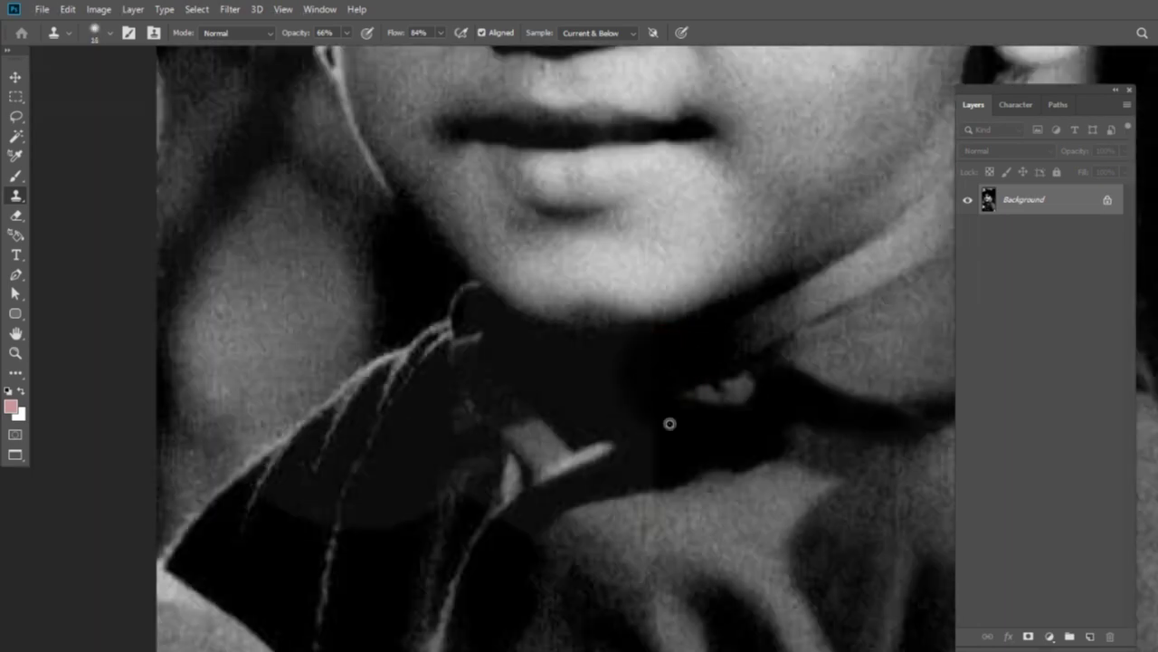
pyautogui.scroll(-3, 652, 369)
pyautogui.scroll(-1, 615, 465)
pyautogui.hscroll(-3, 505, 362)
pyautogui.scroll(1, 504, 362)
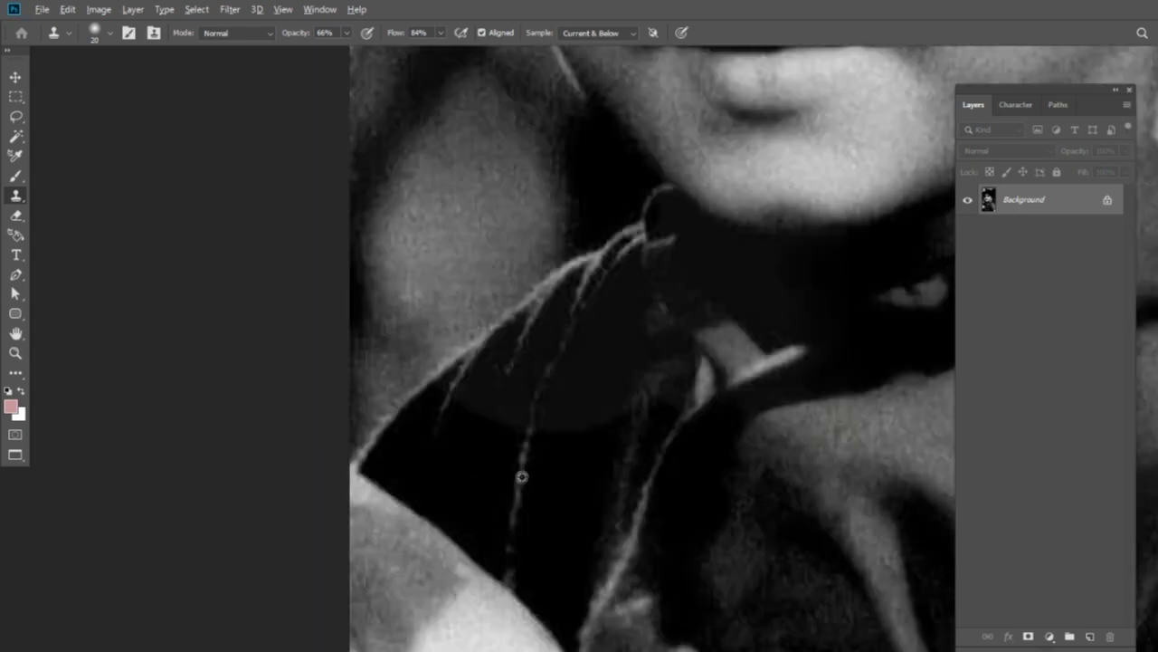
pyautogui.scroll(-1, 588, 389)
pyautogui.hscroll(-1, 588, 389)
pyautogui.scroll(2, 620, 478)
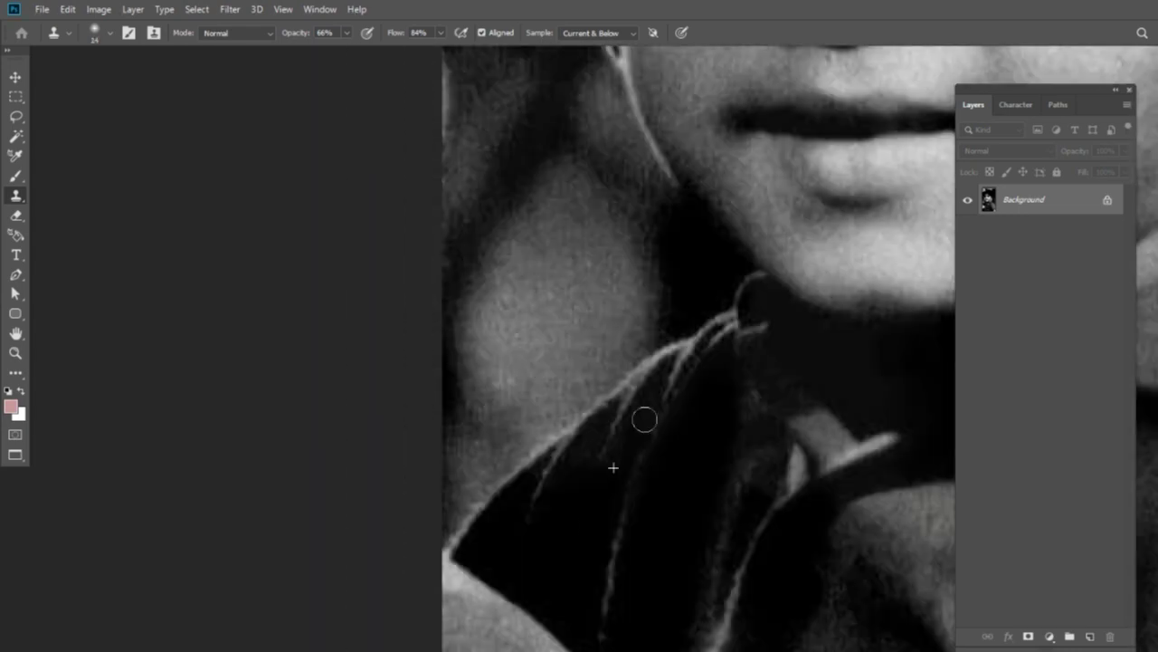
pyautogui.scroll(-2, 616, 398)
pyautogui.hscroll(3, 616, 398)
pyautogui.scroll(5, 615, 314)
pyautogui.moveTo(369, 359)
pyautogui.mouseDown()
pyautogui.moveTo(422, 450)
pyautogui.moveTo(458, 355)
pyautogui.mouseUp()
# Clone over the spot beside the boy's eye.
pyautogui.scroll(-1, 458, 355)
pyautogui.hscroll(1, 458, 355)
pyautogui.scroll(2, 385, 473)
pyautogui.scroll(-1, 385, 473)
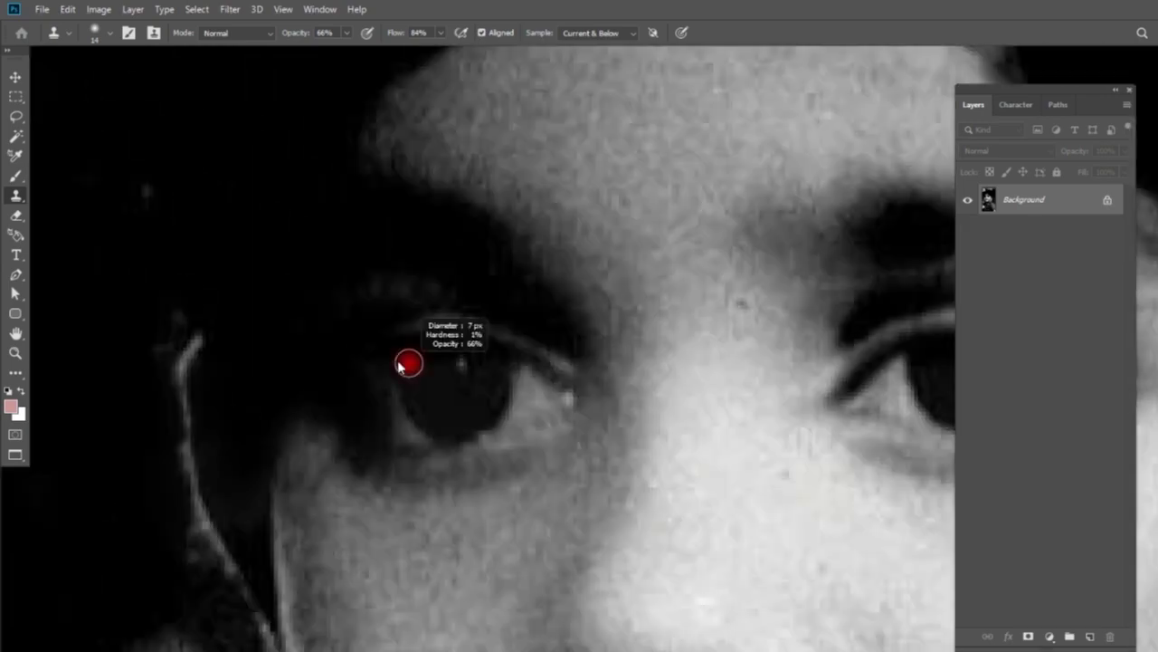
pyautogui.scroll(-2, 431, 389)
pyautogui.scroll(2, 540, 444)
pyautogui.moveTo(559, 393); pyautogui.dragTo(499, 439)
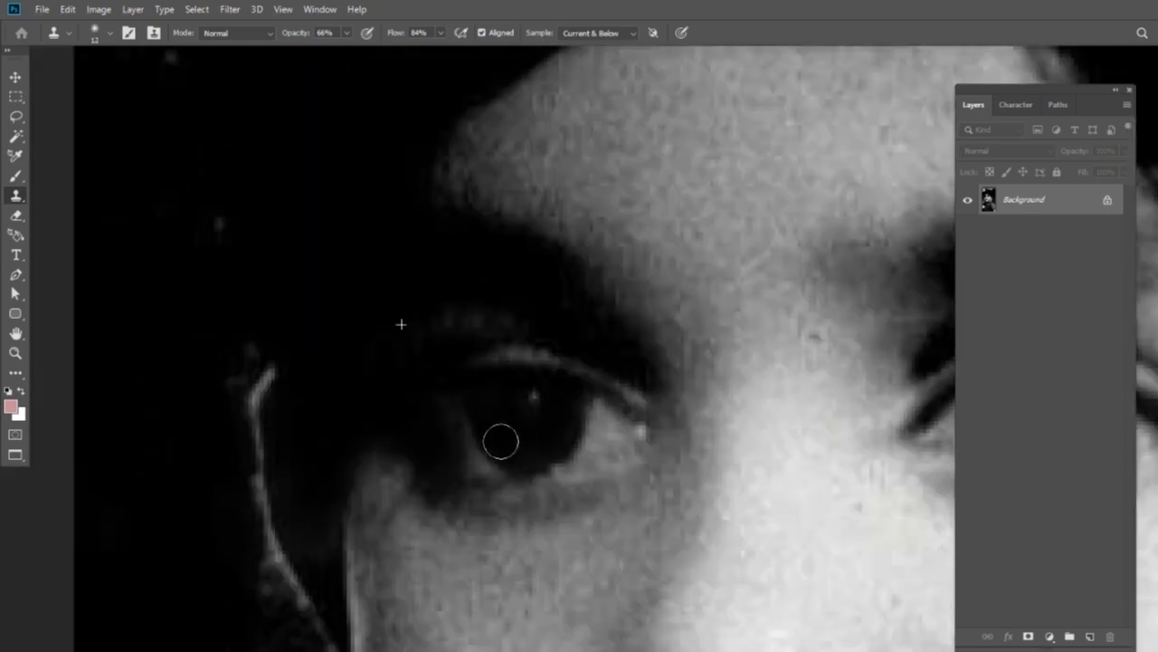
pyautogui.scroll(-2, 499, 439)
pyautogui.scroll(-1, 612, 384)
pyautogui.press('j')
pyautogui.scroll(2, 543, 370)
pyautogui.scroll(-5, 685, 272)
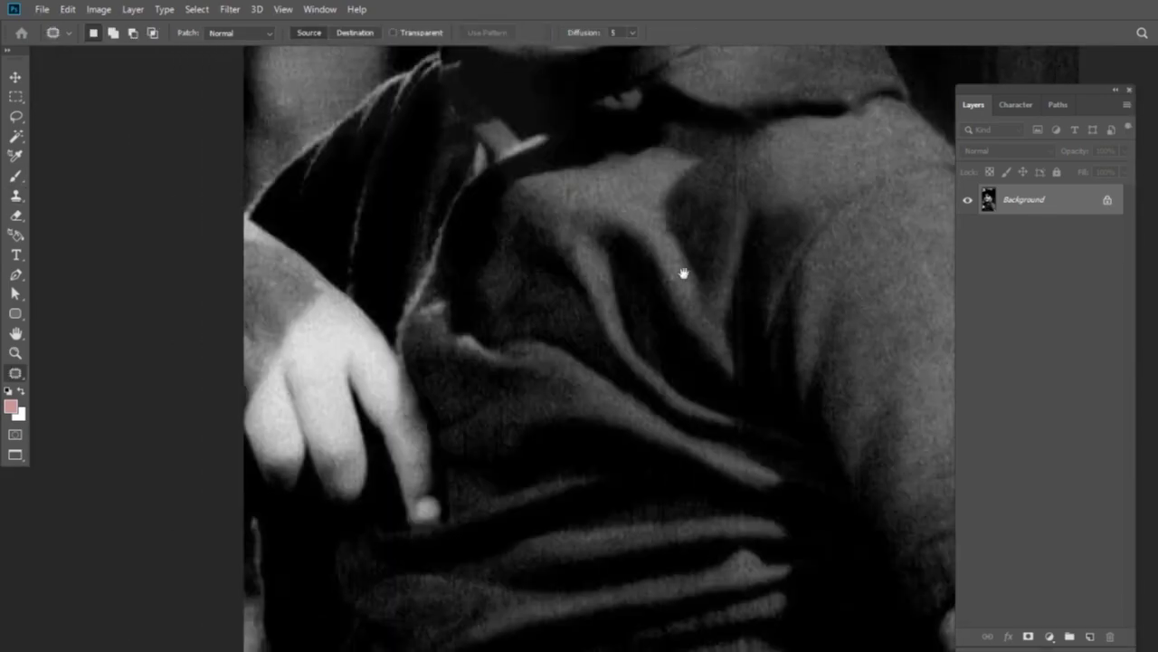
pyautogui.scroll(5, 633, 418)
pyautogui.scroll(-3, 633, 419)
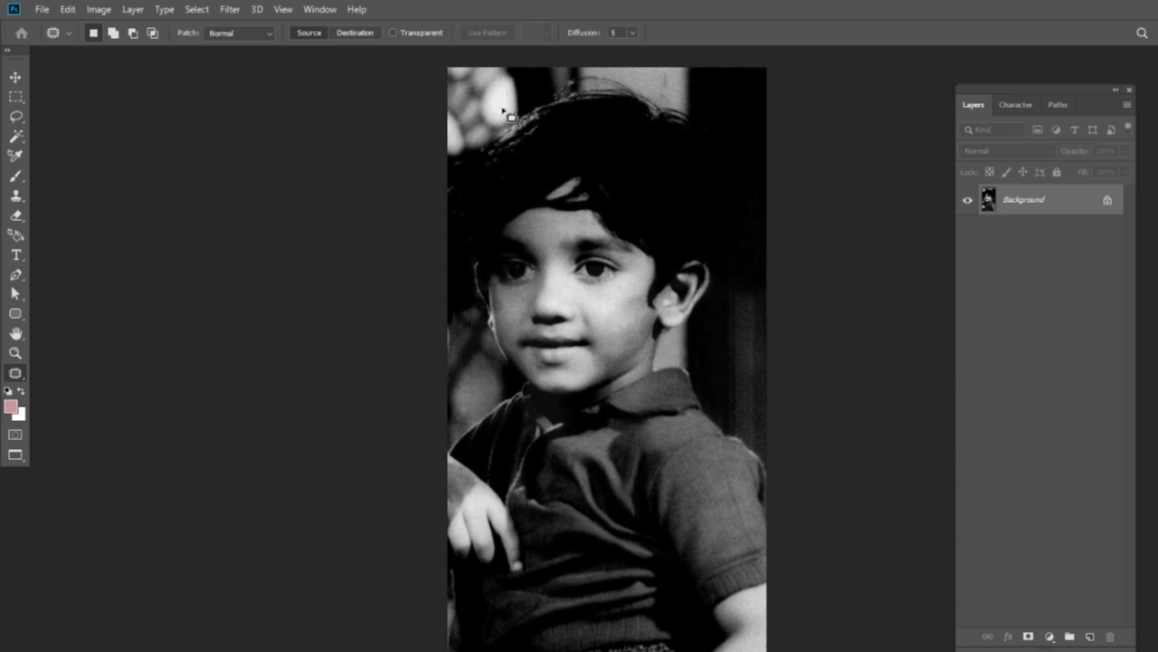
pyautogui.hotkey('ctrl', '+')
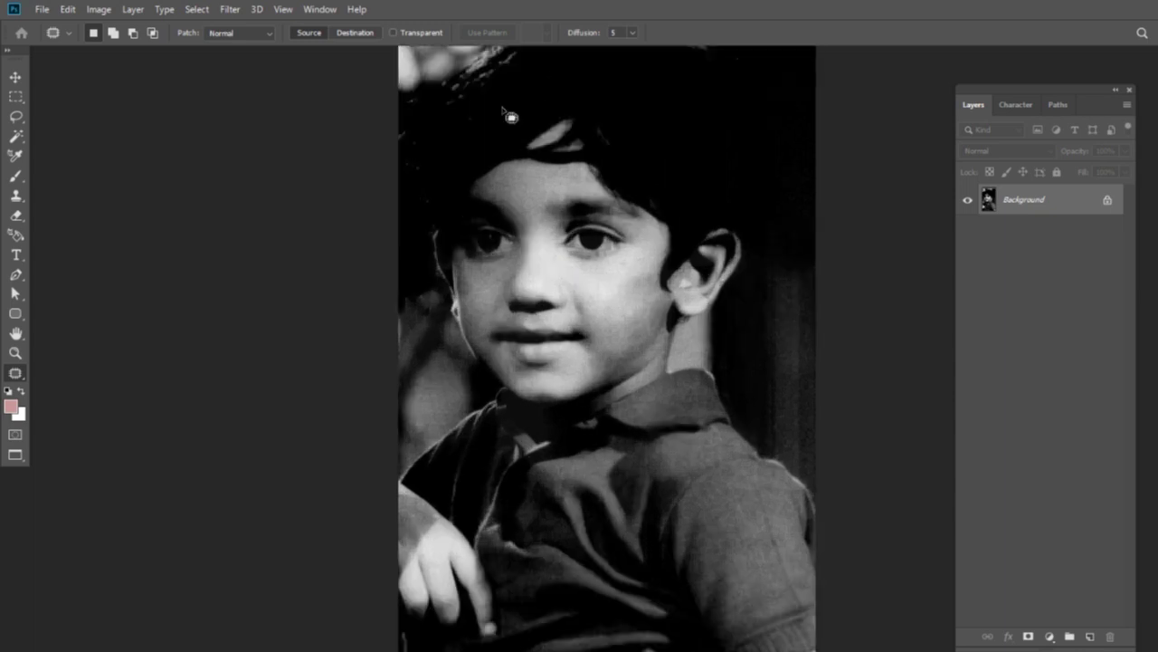
pyautogui.moveTo(641, 188); pyautogui.dragTo(583, 260)
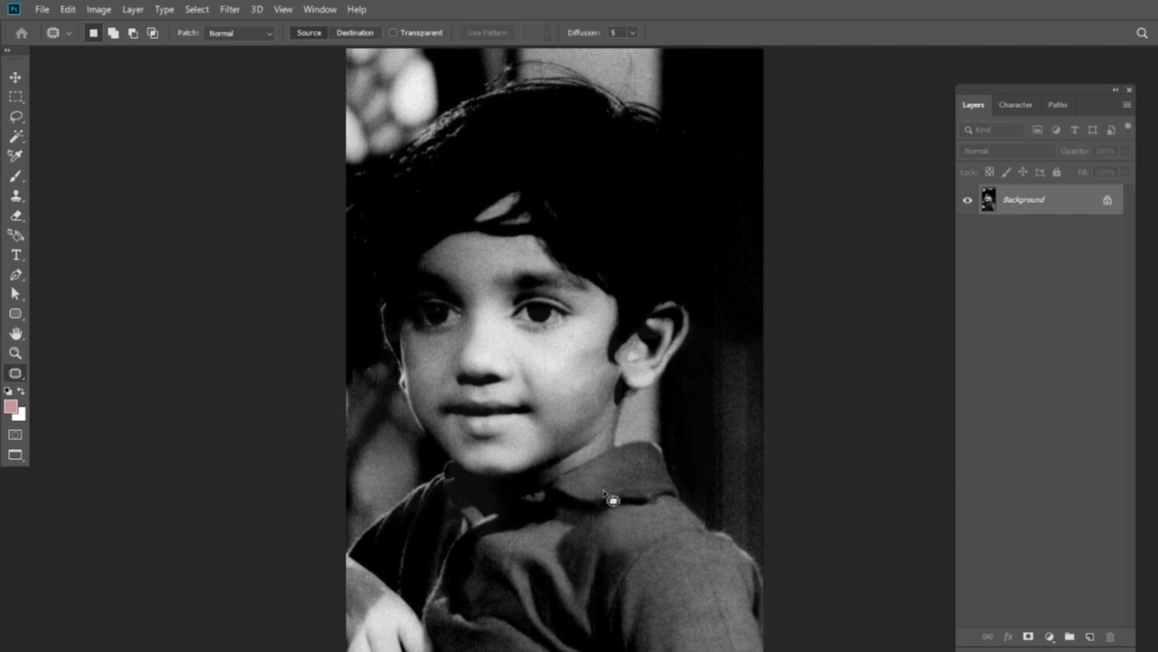
pyautogui.click(232, 11)
pyautogui.moveTo(263, 181)
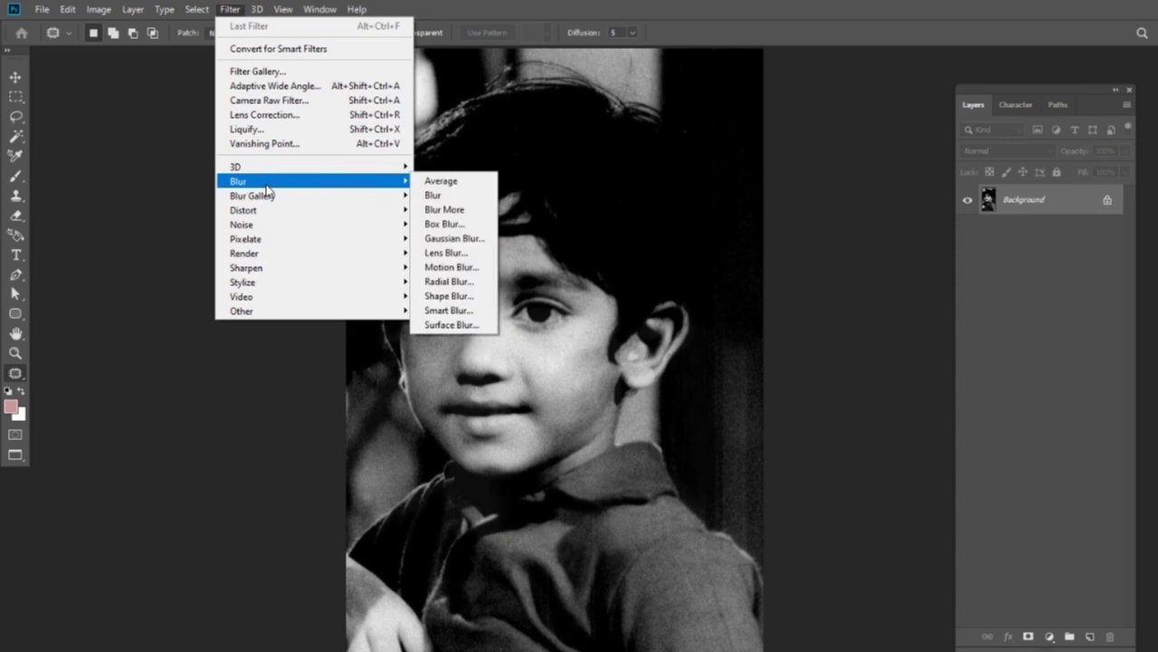
# Apply a Surface Blur with Radius 5 and Threshold 12, dialog moved aside to preview the face.
pyautogui.click(450, 324)
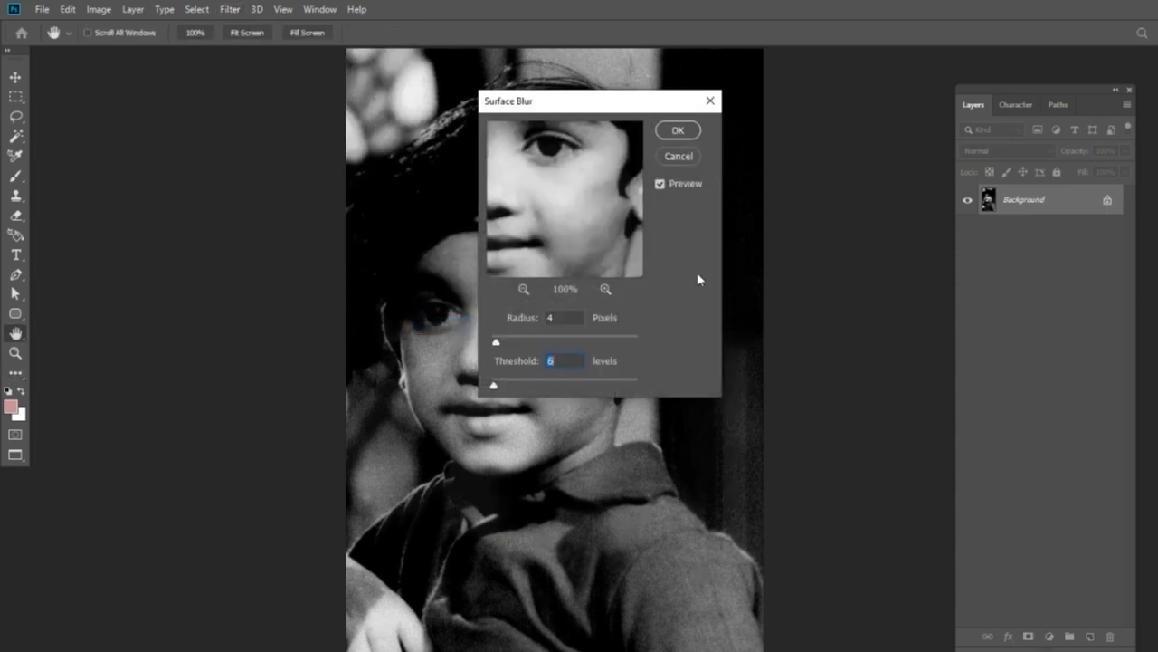
pyautogui.moveTo(604, 115); pyautogui.dragTo(828, 114)
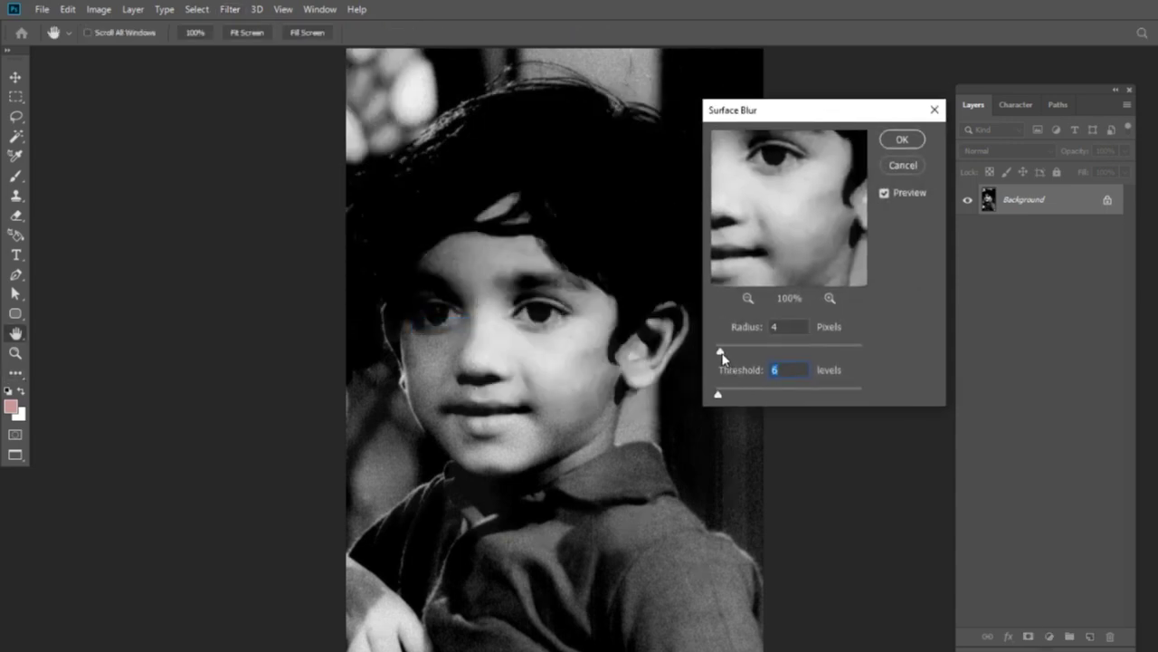
pyautogui.moveTo(719, 395); pyautogui.dragTo(721, 397)
pyautogui.moveTo(718, 396); pyautogui.dragTo(722, 395)
pyautogui.moveTo(729, 353); pyautogui.dragTo(721, 351)
pyautogui.moveTo(721, 395); pyautogui.dragTo(724, 398)
pyautogui.moveTo(719, 355); pyautogui.dragTo(716, 353)
pyautogui.click(914, 141)
# Open the Camera Raw Filter on the photo.
pyautogui.press('j')
pyautogui.scroll(-1, 914, 141)
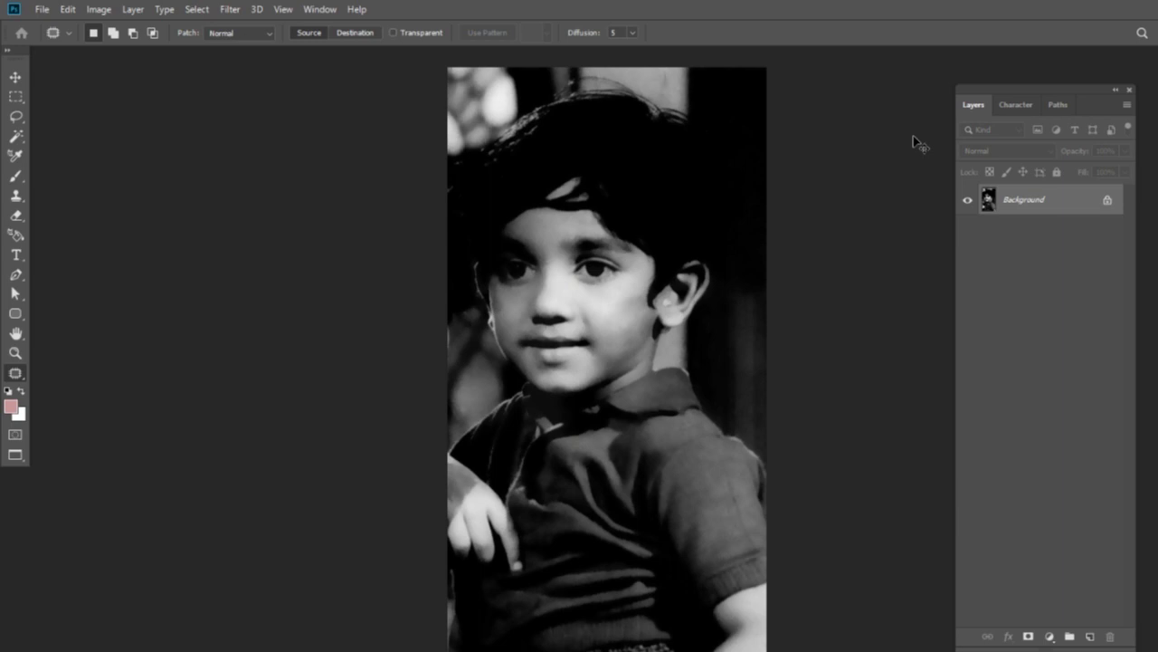
pyautogui.click(230, 10)
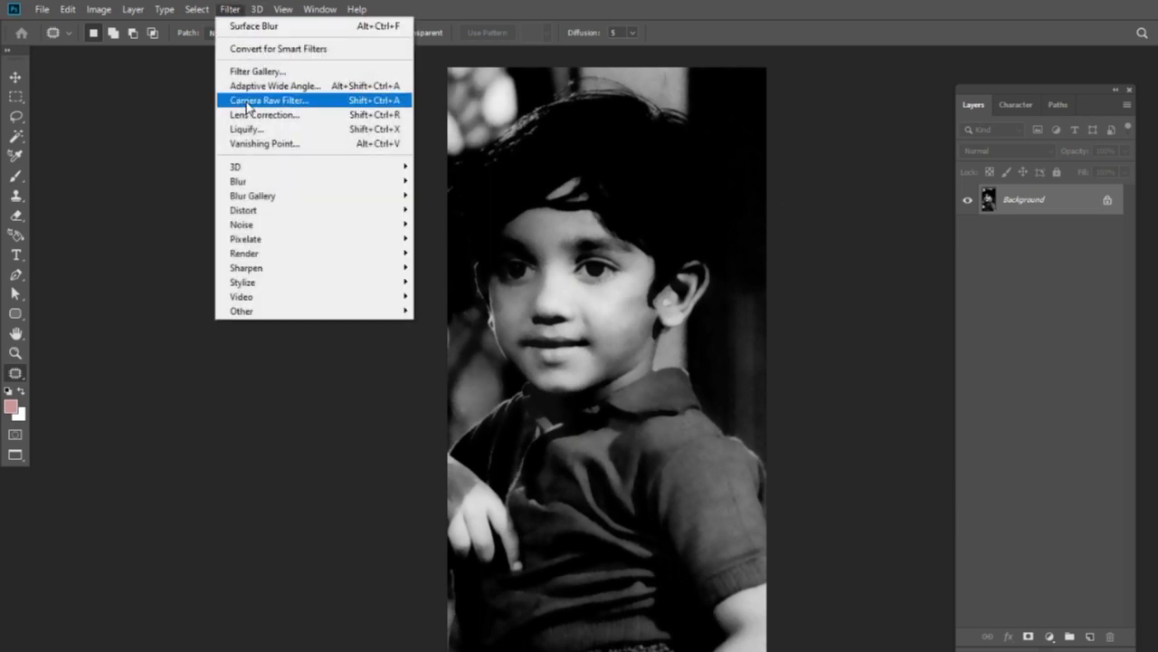
pyautogui.click(312, 106)
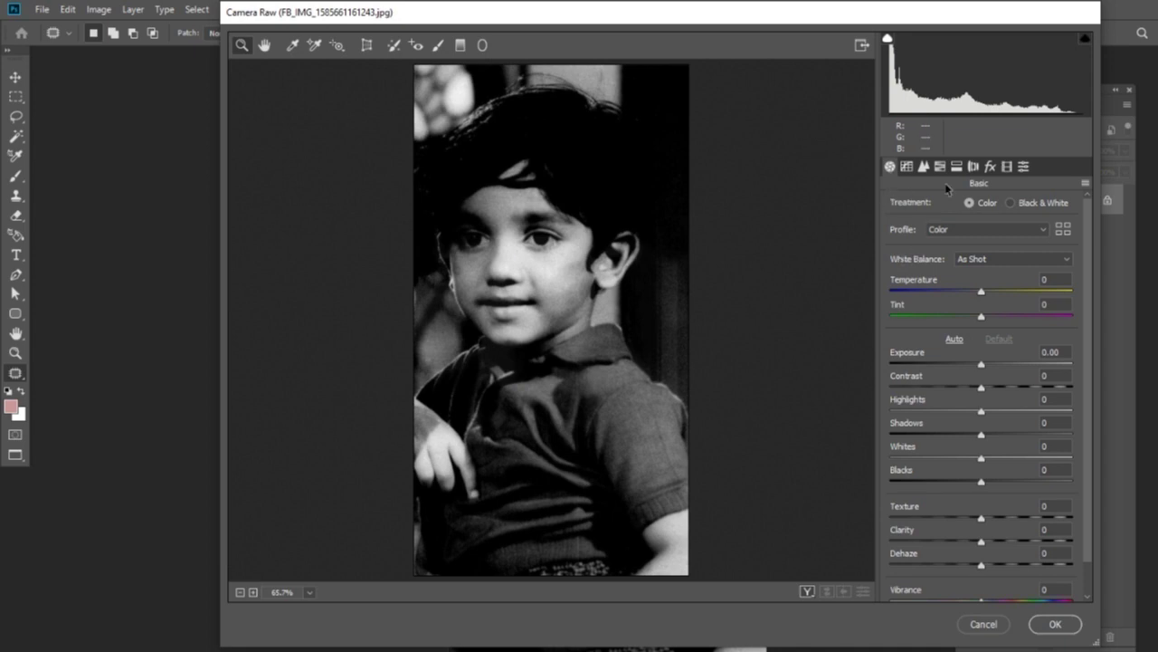
# Set Detail noise reduction to Luminance 53 and Luminance Detail 65, previewing at 100%, and apply.
pyautogui.click(923, 166)
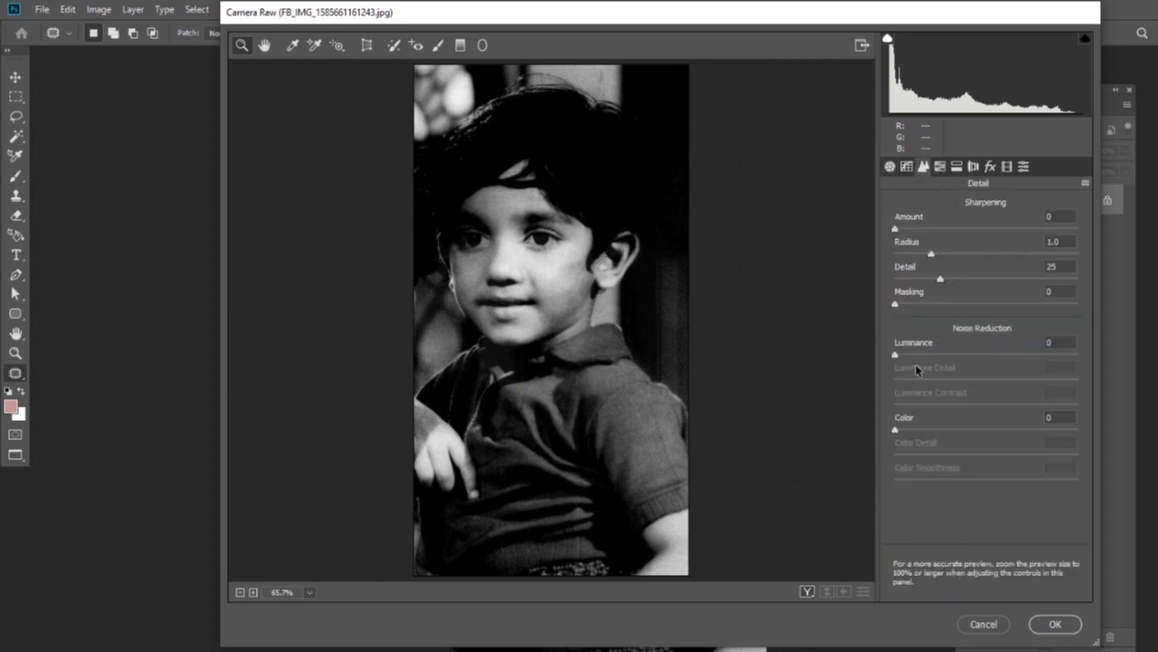
pyautogui.moveTo(895, 355); pyautogui.dragTo(901, 354)
pyautogui.moveTo(918, 356); pyautogui.dragTo(916, 350)
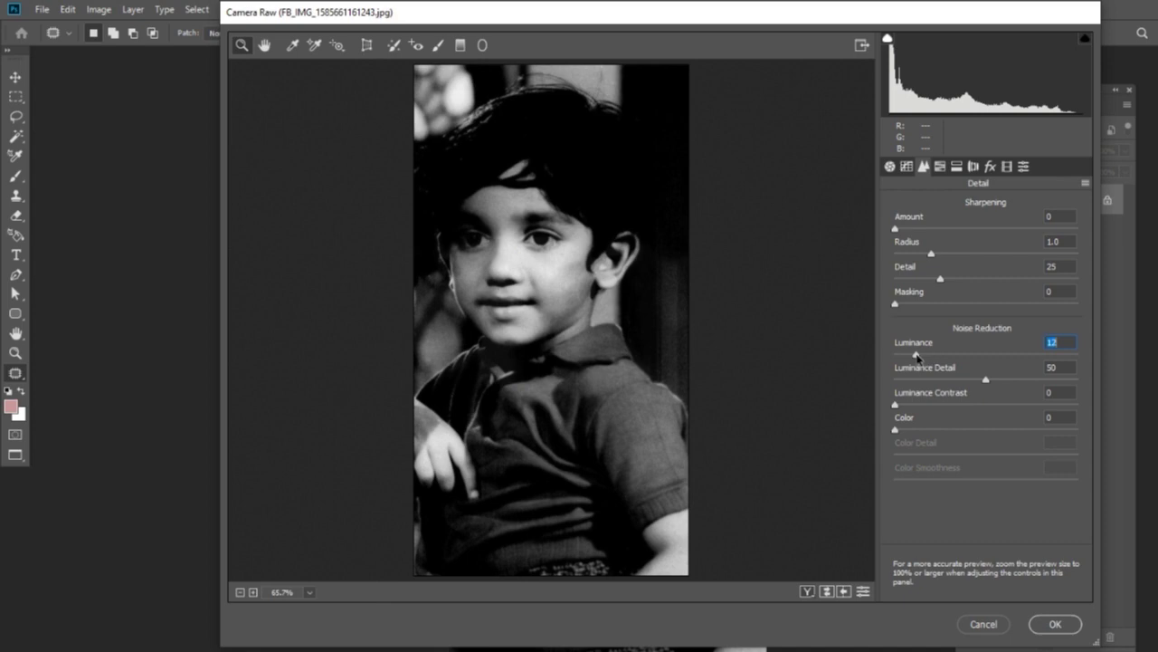
pyautogui.moveTo(985, 379); pyautogui.dragTo(995, 379)
pyautogui.rightClick(563, 289)
pyautogui.click(631, 274)
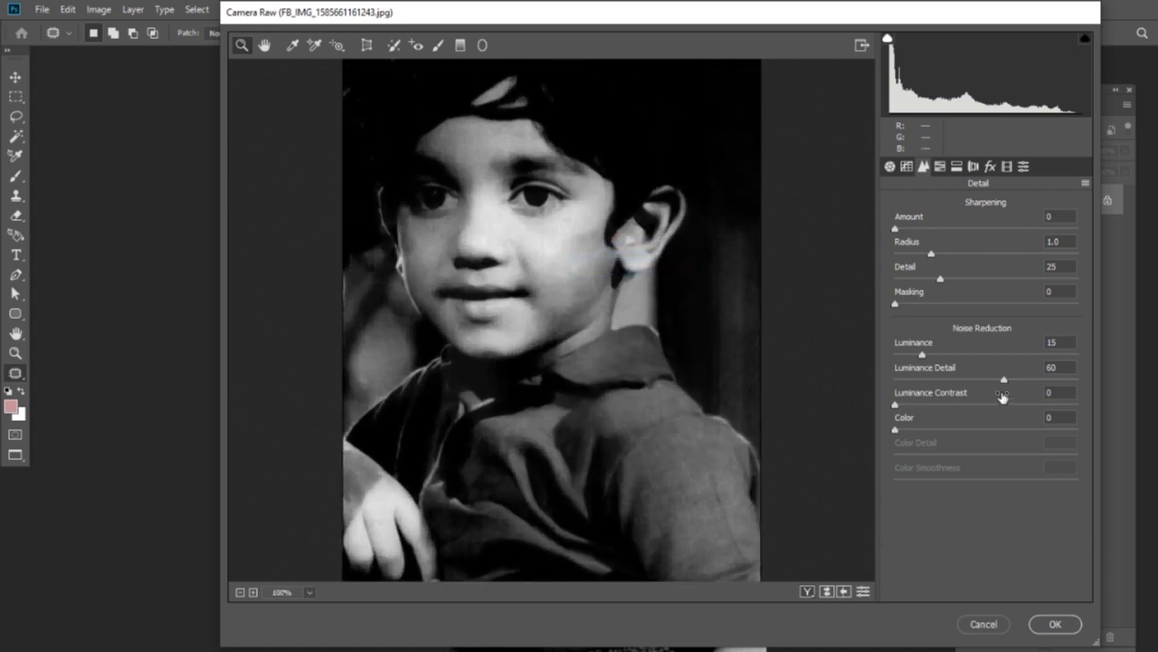
pyautogui.moveTo(920, 356); pyautogui.dragTo(929, 360)
pyautogui.scroll(2, 444, 284)
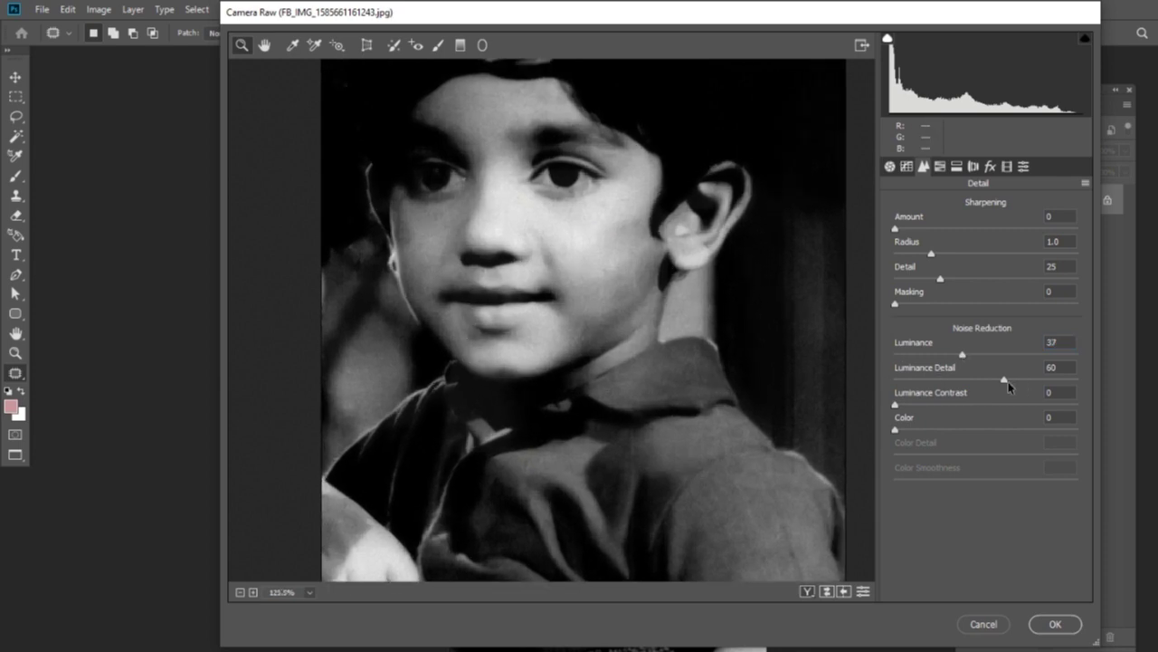
pyautogui.moveTo(1005, 385)
pyautogui.mouseDown()
pyautogui.moveTo(1015, 380)
pyautogui.moveTo(973, 355)
pyautogui.mouseUp()
pyautogui.moveTo(1019, 385); pyautogui.dragTo(1021, 381)
pyautogui.moveTo(968, 355)
pyautogui.mouseDown()
pyautogui.moveTo(997, 358)
pyautogui.moveTo(996, 383)
pyautogui.moveTo(964, 383)
pyautogui.moveTo(1005, 386)
pyautogui.moveTo(1001, 358)
pyautogui.moveTo(1014, 381)
pyautogui.mouseUp()
pyautogui.click(1057, 623)
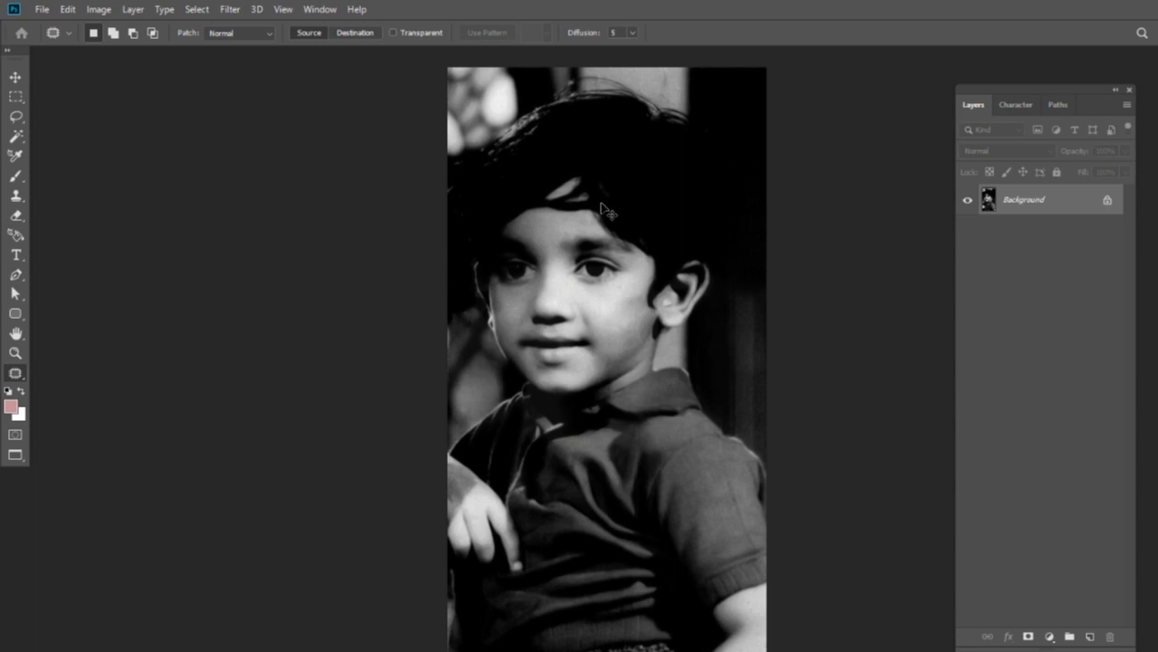
pyautogui.scroll(1, 604, 210)
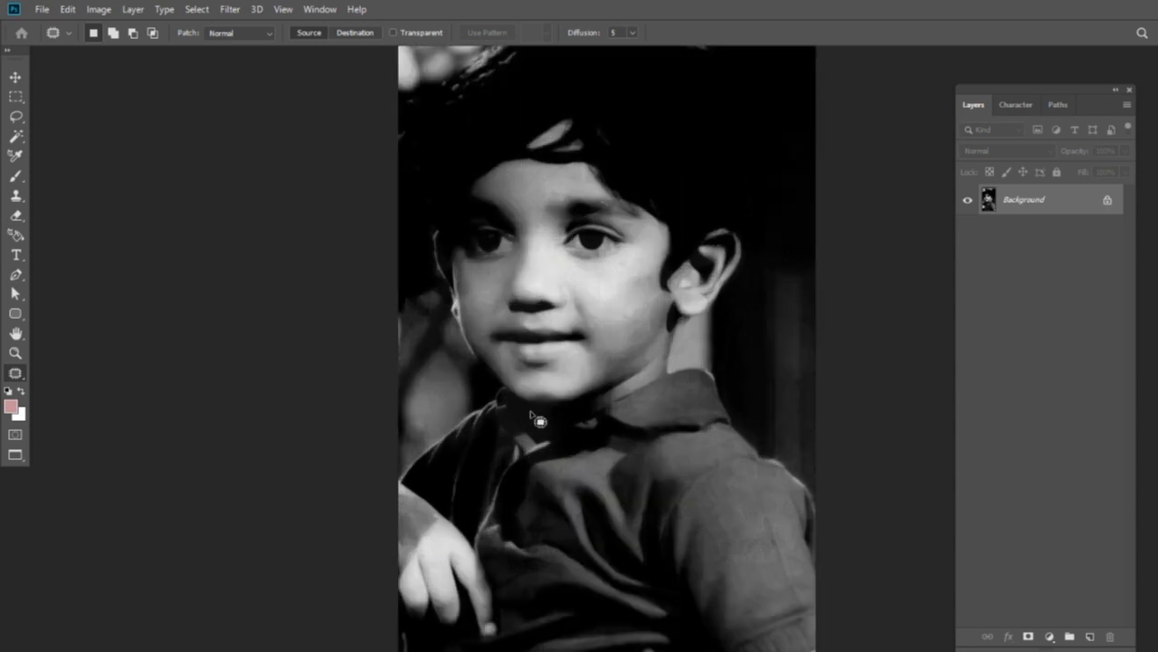
pyautogui.moveTo(634, 337)
pyautogui.mouseDown()
pyautogui.moveTo(631, 222)
pyautogui.moveTo(571, 287)
pyautogui.mouseUp()
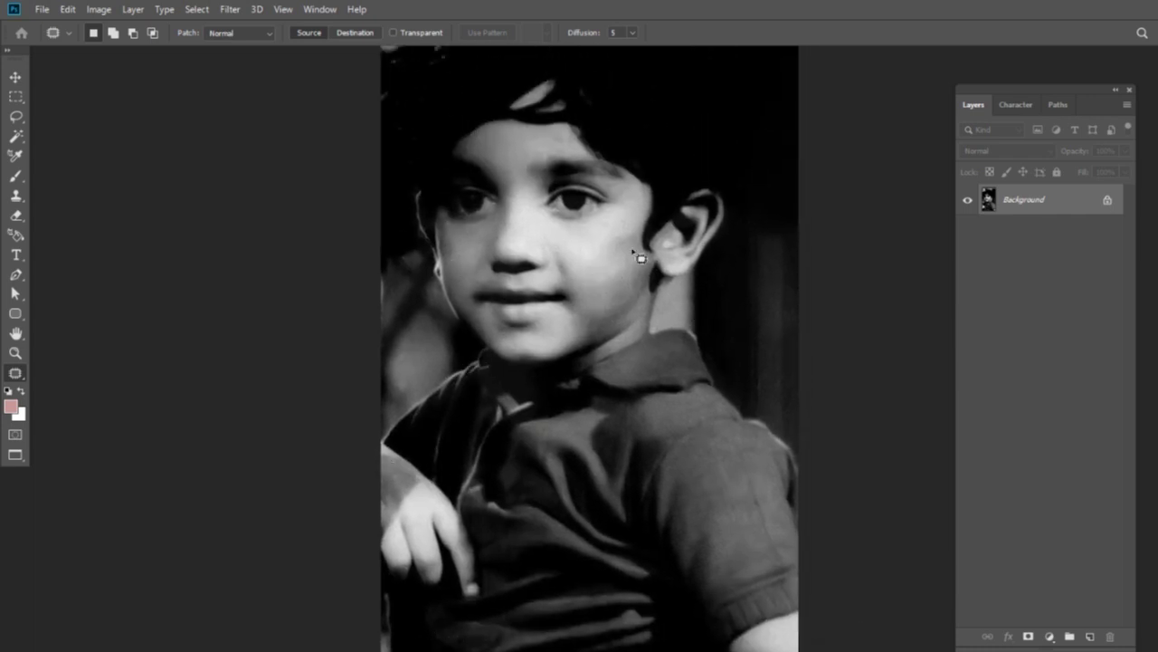
pyautogui.moveTo(599, 218)
pyautogui.mouseDown()
pyautogui.moveTo(609, 283)
pyautogui.moveTo(620, 134)
pyautogui.mouseUp()
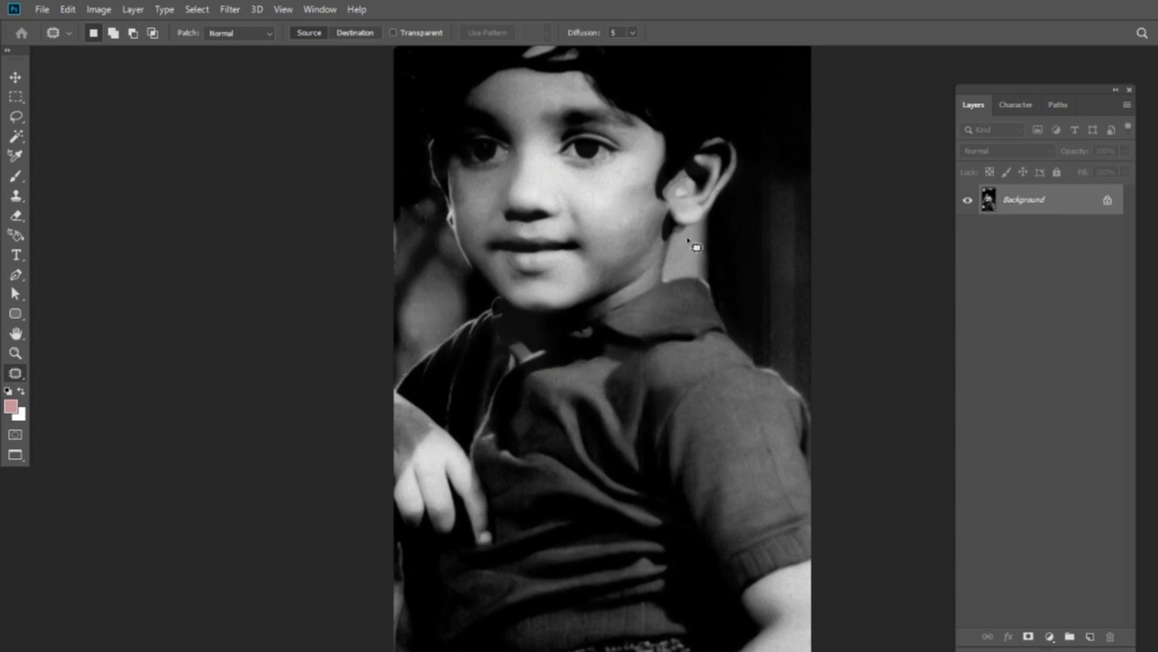
pyautogui.moveTo(659, 181)
pyautogui.mouseDown()
pyautogui.moveTo(678, 276)
pyautogui.moveTo(663, 270)
pyautogui.mouseUp()
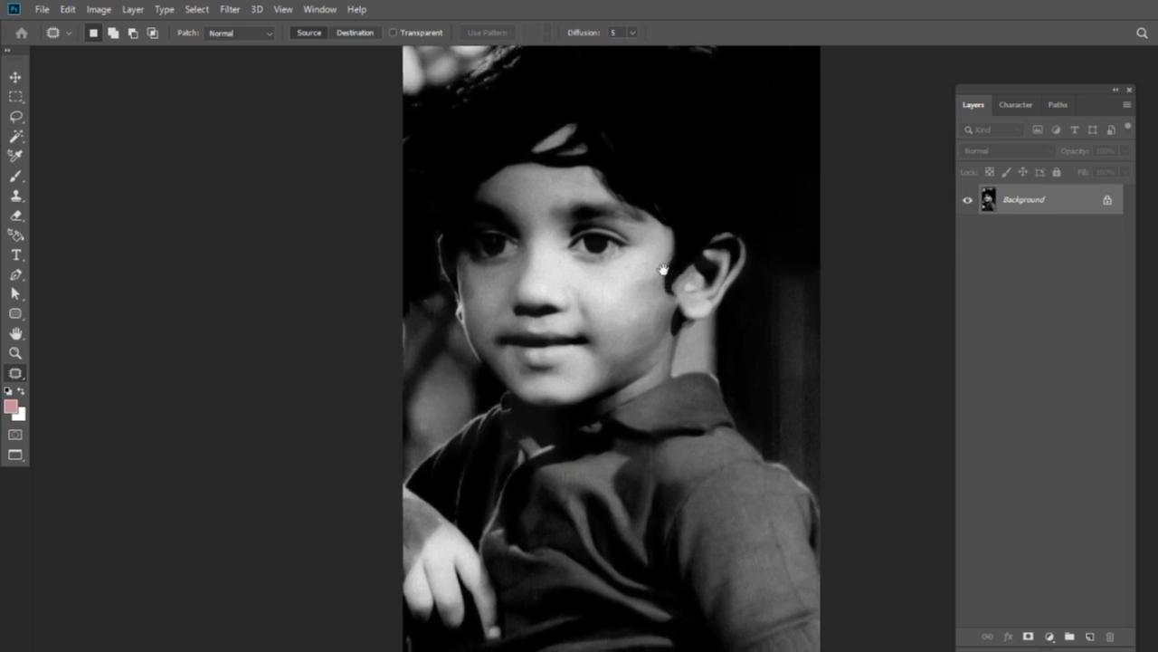
# With the Pen tool, start the path around the light hair strands at the forehead.
pyautogui.press('p')
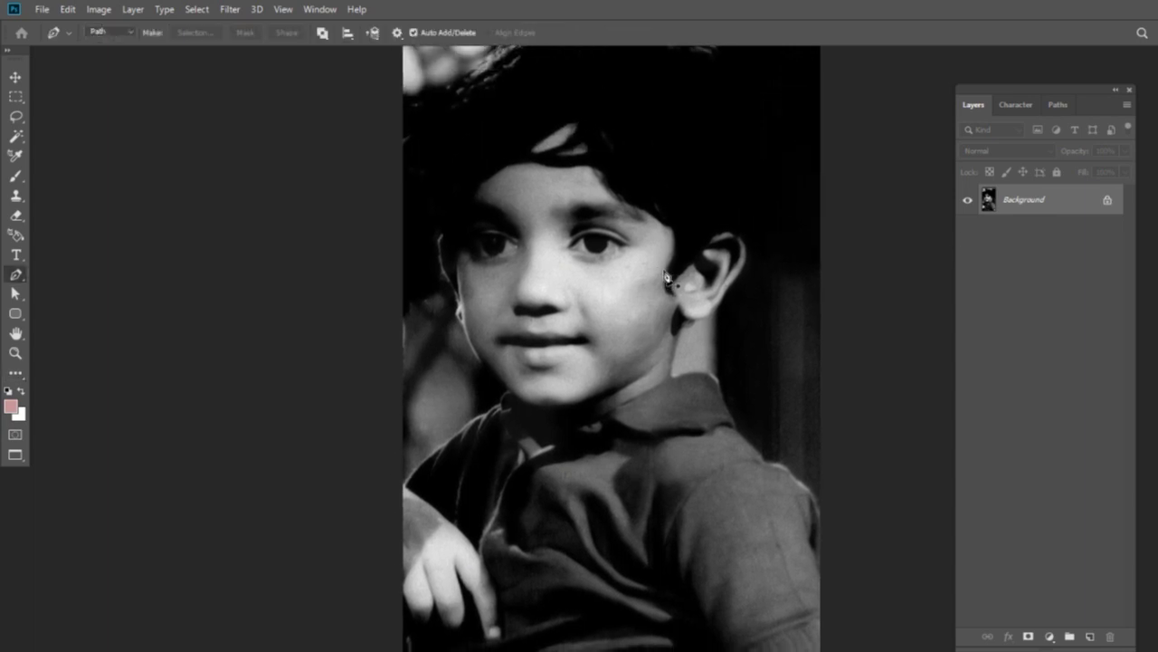
pyautogui.scroll(2, 564, 248)
pyautogui.scroll(2, 564, 248)
pyautogui.moveTo(584, 212); pyautogui.dragTo(587, 498)
pyautogui.moveTo(543, 100)
pyautogui.mouseDown()
pyautogui.moveTo(443, 336)
pyautogui.moveTo(458, 238)
pyautogui.moveTo(486, 231)
pyautogui.mouseUp()
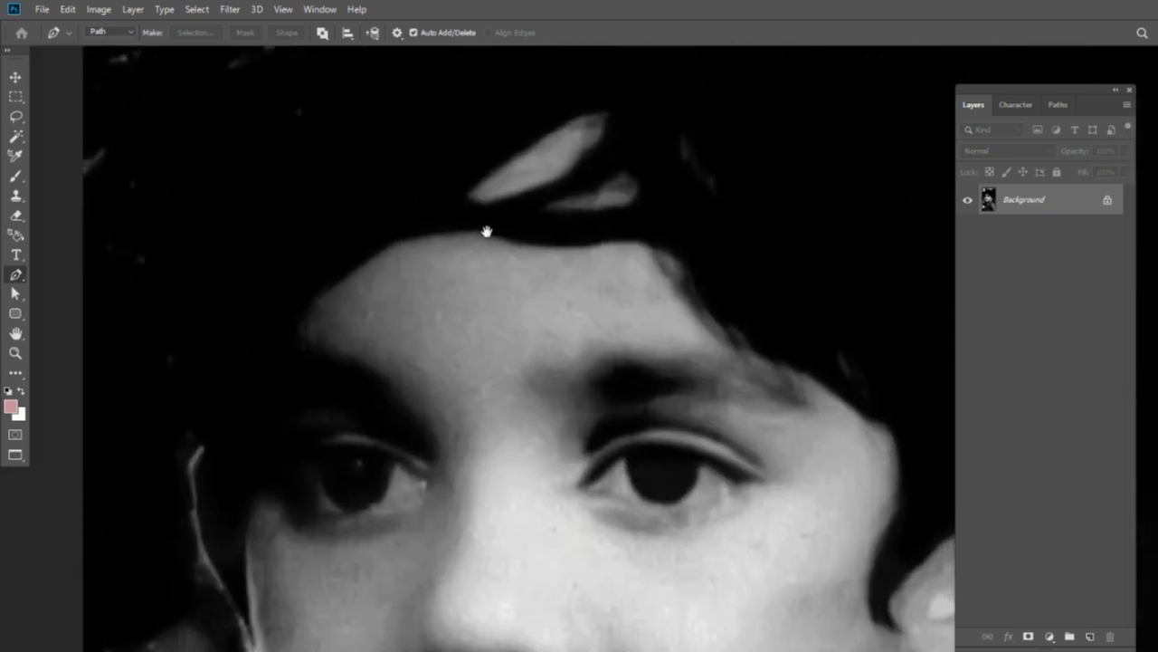
pyautogui.moveTo(463, 312)
pyautogui.mouseDown()
pyautogui.moveTo(523, 248)
pyautogui.moveTo(419, 395)
pyautogui.mouseUp()
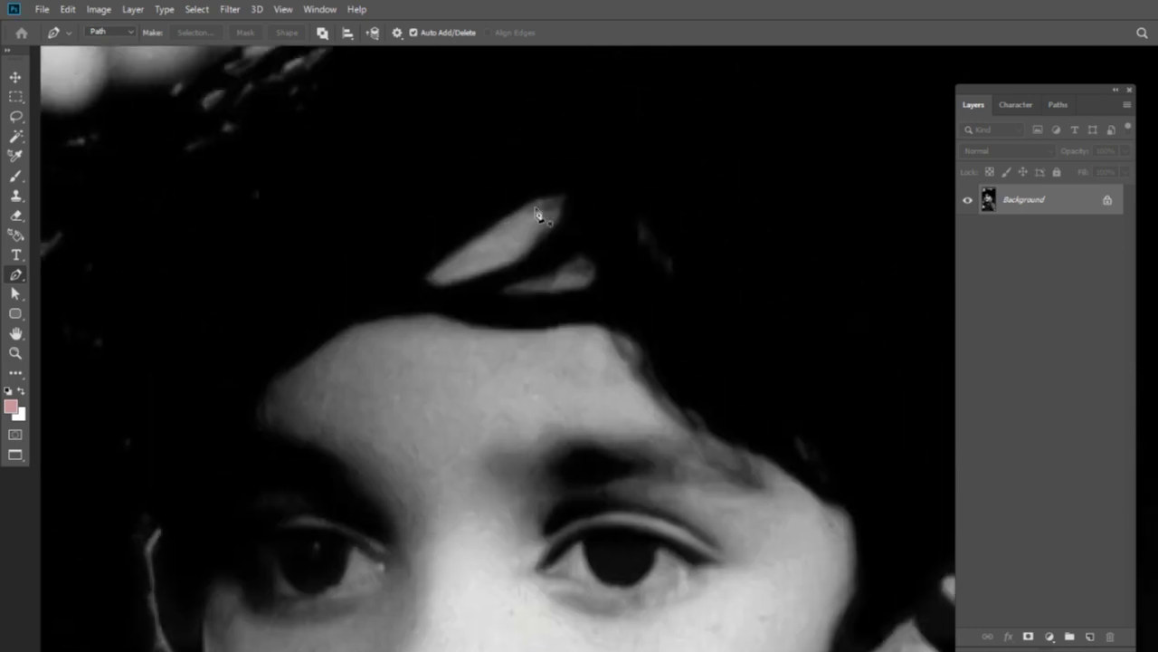
pyautogui.click(564, 196)
pyautogui.click(498, 215)
pyautogui.click(426, 275)
pyautogui.click(565, 196)
pyautogui.click(554, 270)
pyautogui.click(533, 274)
pyautogui.click(503, 287)
pyautogui.click(553, 270)
# Continue the path along the forehead hairline, past the cheek and around the ear.
pyautogui.moveTo(388, 419); pyautogui.dragTo(521, 326)
pyautogui.click(455, 251)
pyautogui.click(563, 219)
pyautogui.moveTo(742, 271); pyautogui.dragTo(412, 307)
pyautogui.click(448, 311)
pyautogui.click(561, 398)
pyautogui.click(628, 440)
pyautogui.moveTo(659, 575); pyautogui.dragTo(543, 272)
pyautogui.click(568, 316)
pyautogui.click(634, 235)
pyautogui.moveTo(727, 174); pyautogui.dragTo(671, 360)
pyautogui.click(698, 394)
# Trace down the neck, along the collar edge, and back up by the cheek and ear.
pyautogui.moveTo(543, 588); pyautogui.dragTo(535, 215)
pyautogui.click(493, 208)
pyautogui.moveTo(419, 432); pyautogui.dragTo(634, 429)
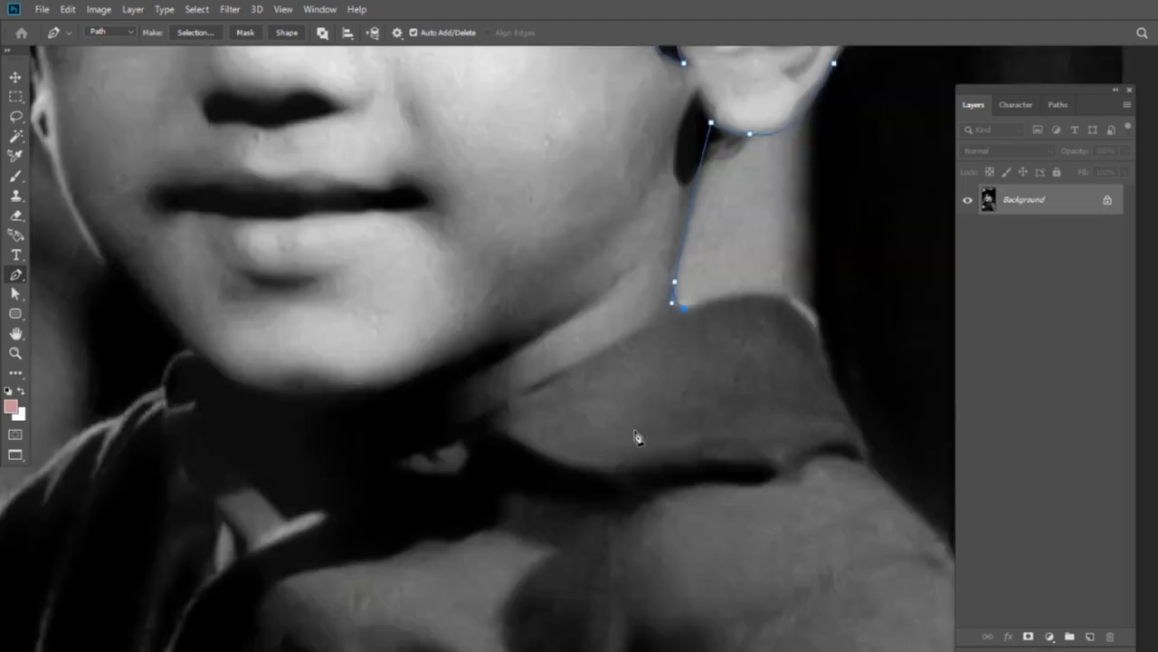
pyautogui.moveTo(494, 423); pyautogui.dragTo(701, 448)
pyautogui.click(512, 574)
pyautogui.click(486, 543)
pyautogui.click(413, 406)
pyautogui.moveTo(375, 370); pyautogui.dragTo(612, 468)
pyautogui.click(614, 466)
pyautogui.moveTo(543, 271); pyautogui.dragTo(504, 414)
pyautogui.click(536, 385)
# Outline the hand's fingers, tracing around each fingertip and the gaps between them.
pyautogui.moveTo(633, 588); pyautogui.dragTo(694, 33)
pyautogui.click(465, 277)
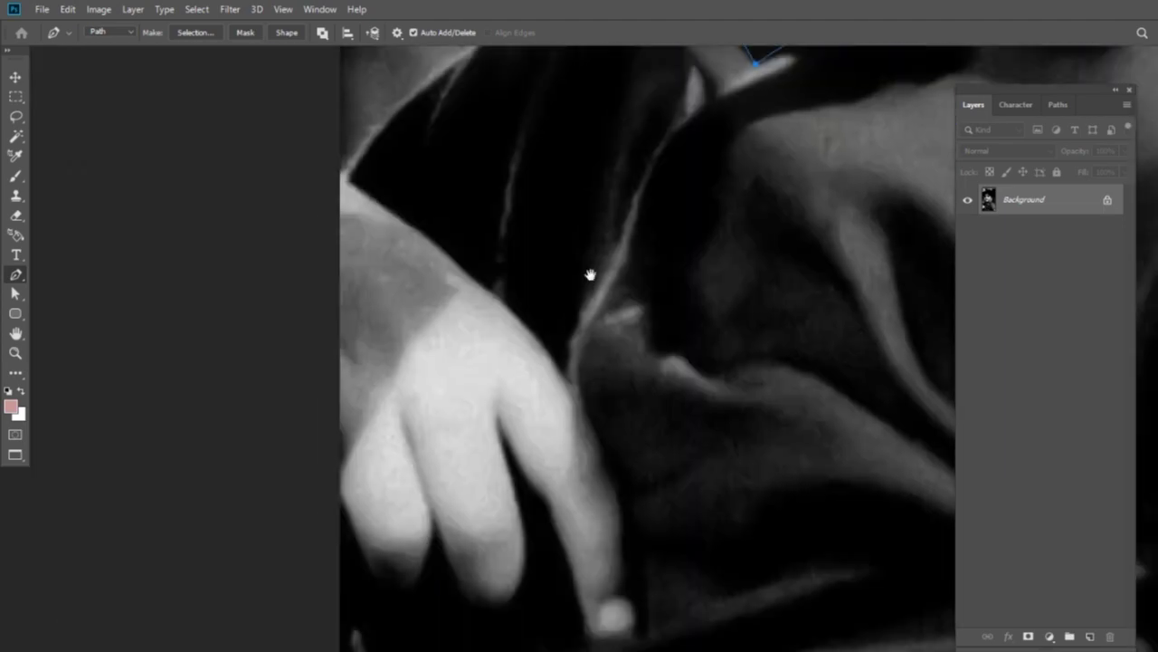
pyautogui.moveTo(471, 280); pyautogui.dragTo(374, 107)
pyautogui.click(478, 435)
pyautogui.moveTo(439, 392); pyautogui.dragTo(485, 555)
pyautogui.click(470, 526)
pyautogui.moveTo(425, 494); pyautogui.dragTo(492, 225)
pyautogui.click(487, 178)
pyautogui.click(487, 365)
pyautogui.click(420, 271)
pyautogui.click(351, 305)
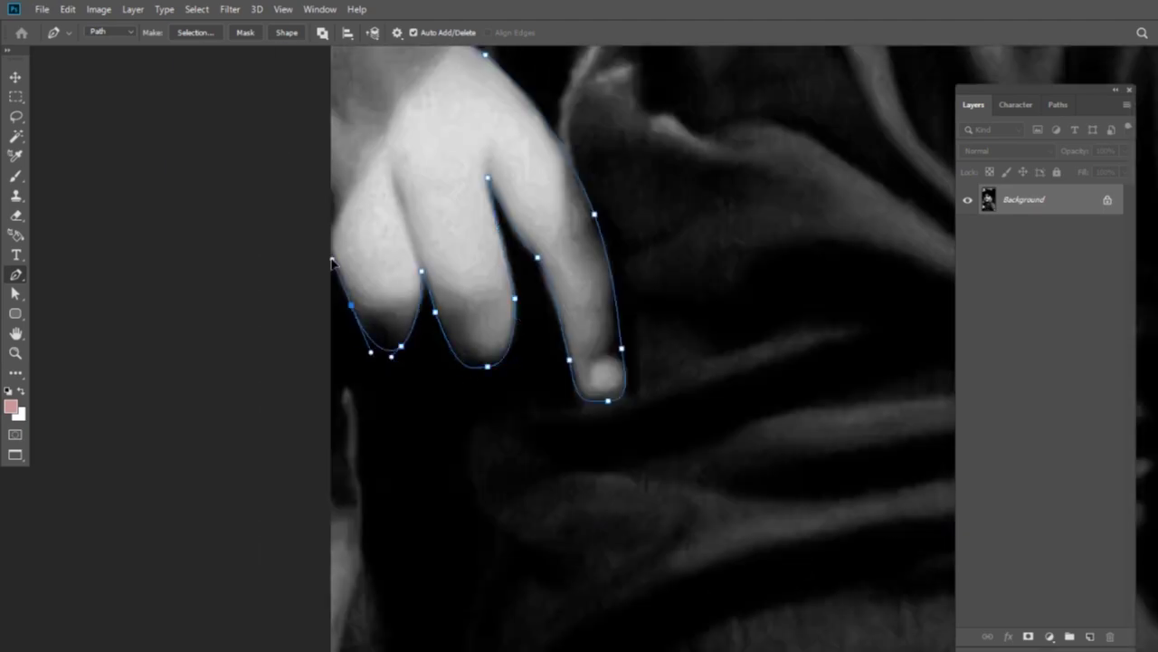
# Trace along the sleeve and the arm's edge with a curved segment, then fit the photo on screen.
pyautogui.moveTo(332, 263); pyautogui.dragTo(559, 272)
pyautogui.click(564, 254)
pyautogui.click(582, 292)
pyautogui.click(594, 374)
pyautogui.moveTo(515, 443); pyautogui.dragTo(478, 647)
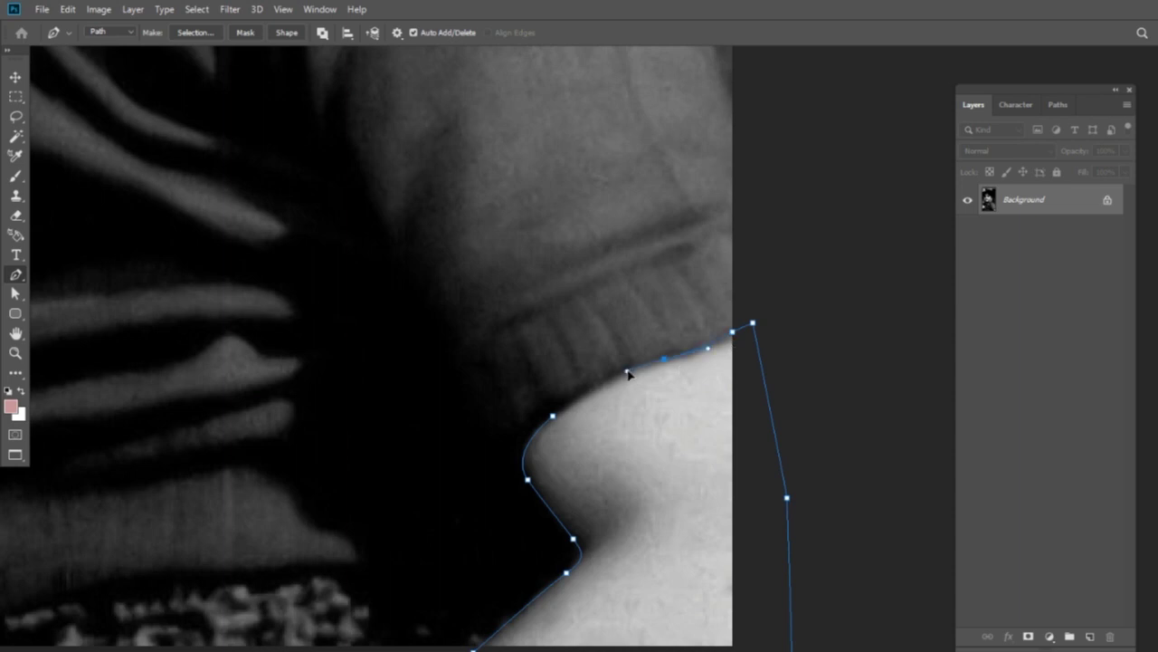
pyautogui.hotkey('ctrl', '0')
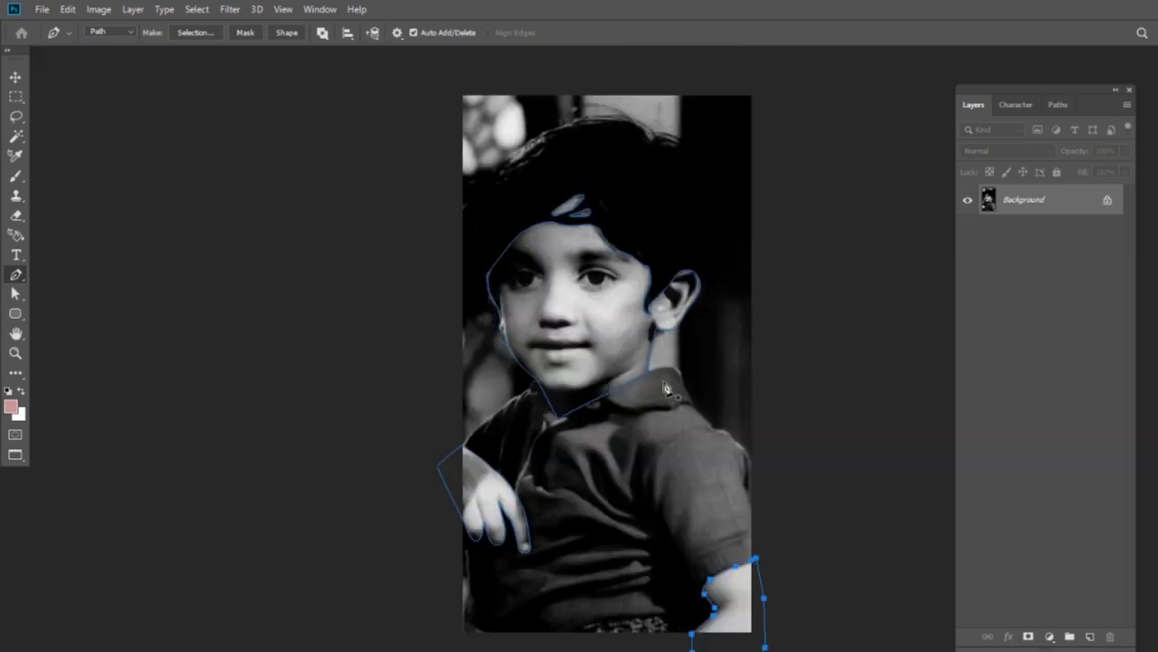
# Zoom in on the face and shoulder and bring up the Paths panel from the Window menu.
pyautogui.hotkey('ctrl', '+')
pyautogui.moveTo(722, 361); pyautogui.dragTo(689, 227)
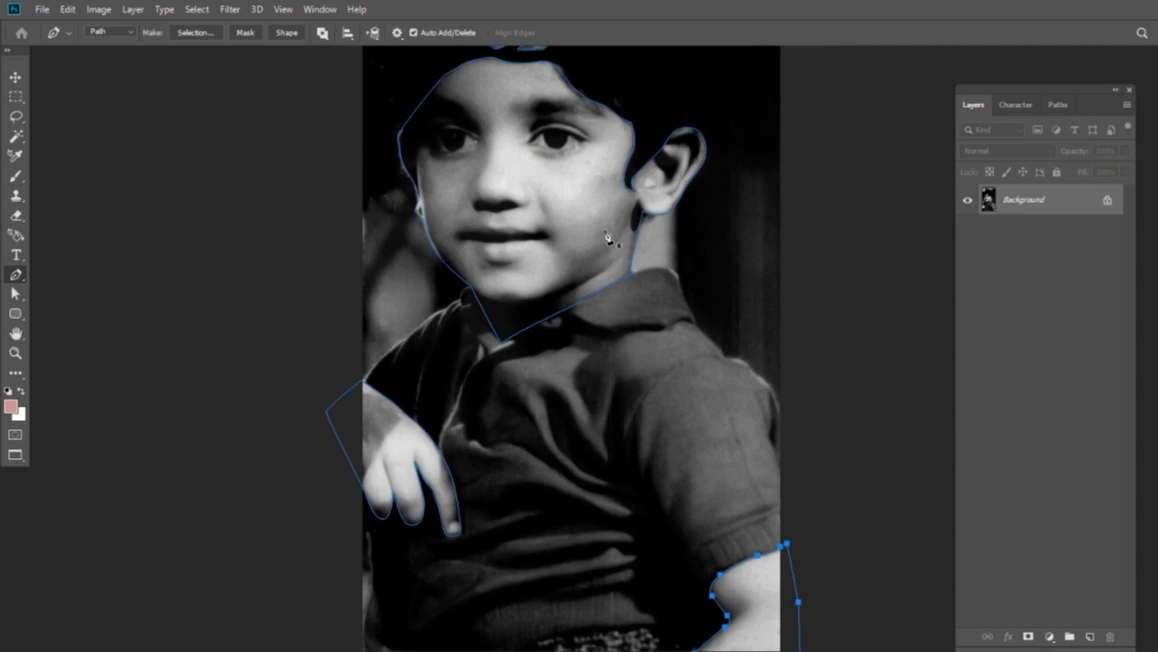
pyautogui.moveTo(594, 201); pyautogui.dragTo(553, 197)
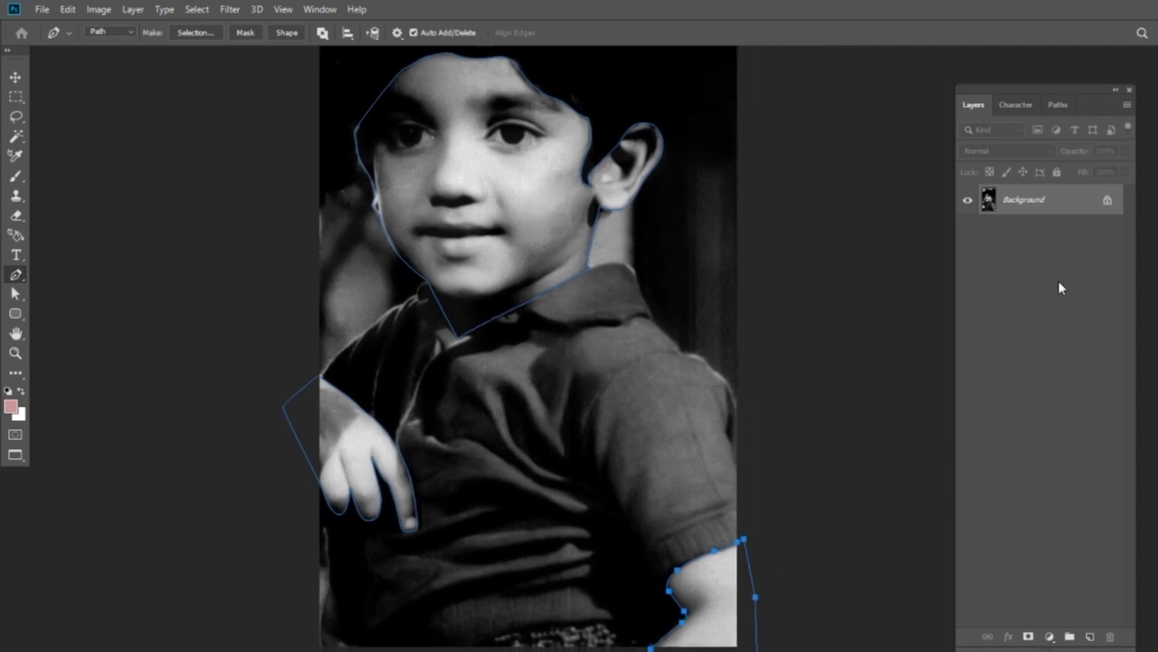
pyautogui.click(1061, 106)
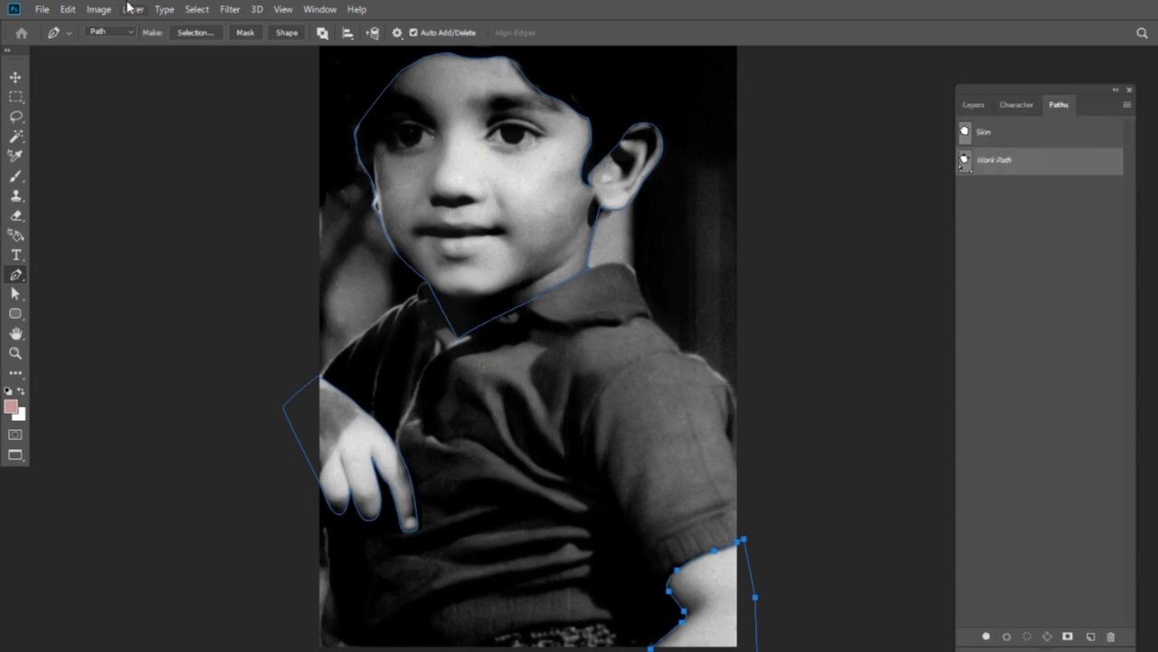
pyautogui.click(321, 11)
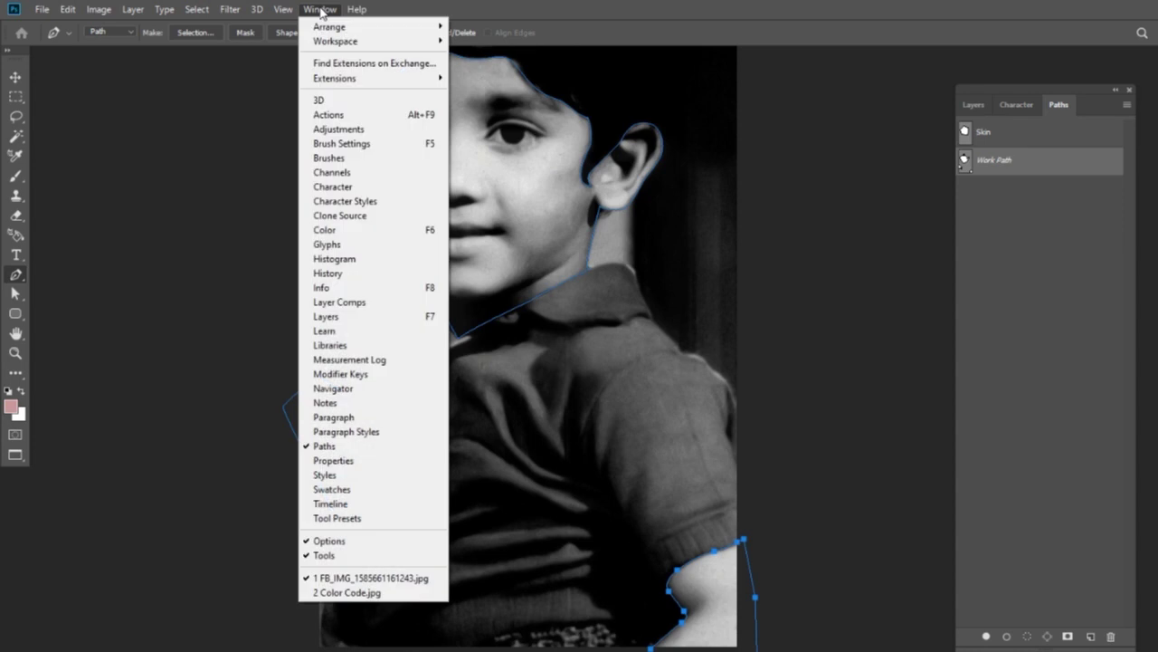
pyautogui.click(365, 452)
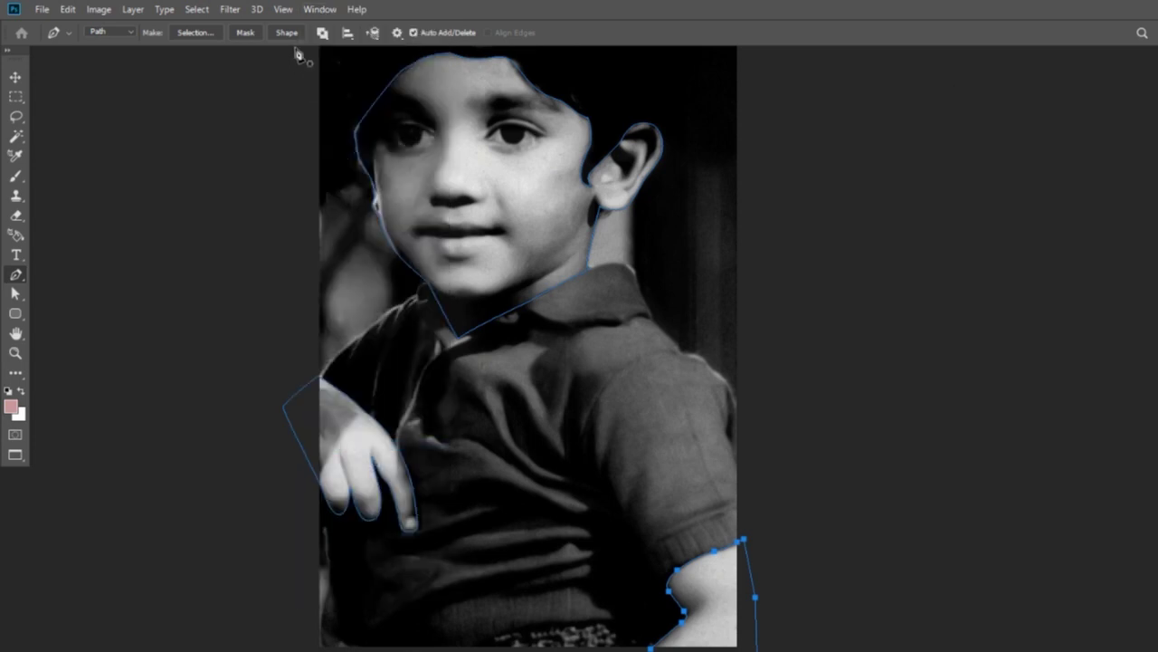
pyautogui.click(321, 9)
pyautogui.click(349, 446)
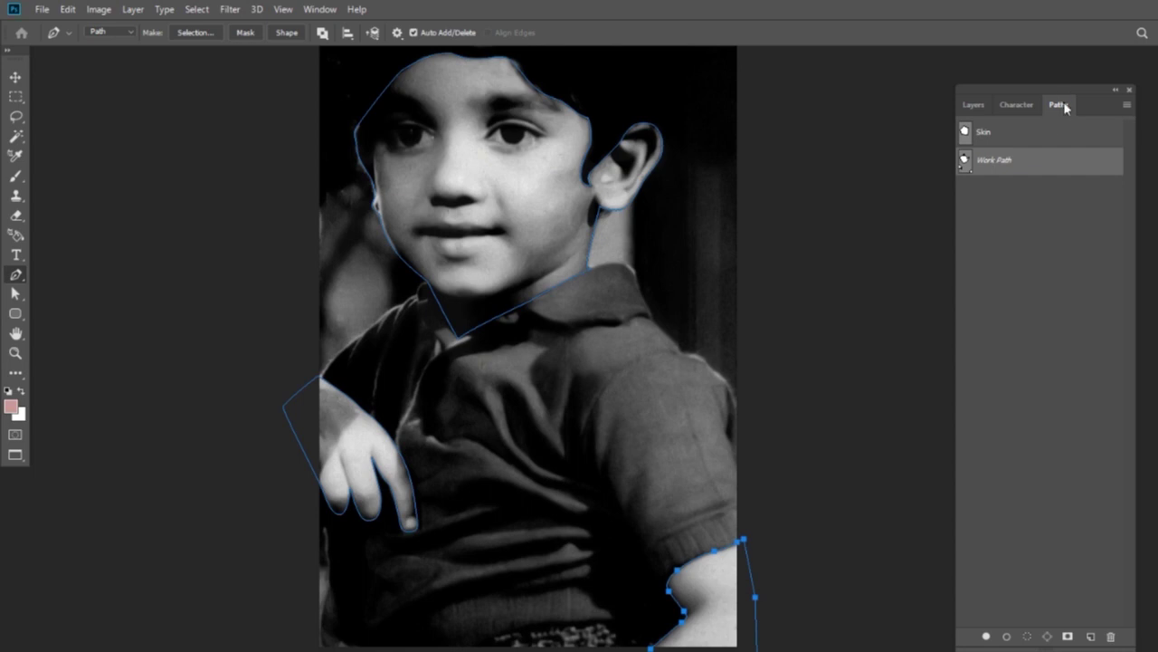
pyautogui.moveTo(682, 239); pyautogui.dragTo(696, 190)
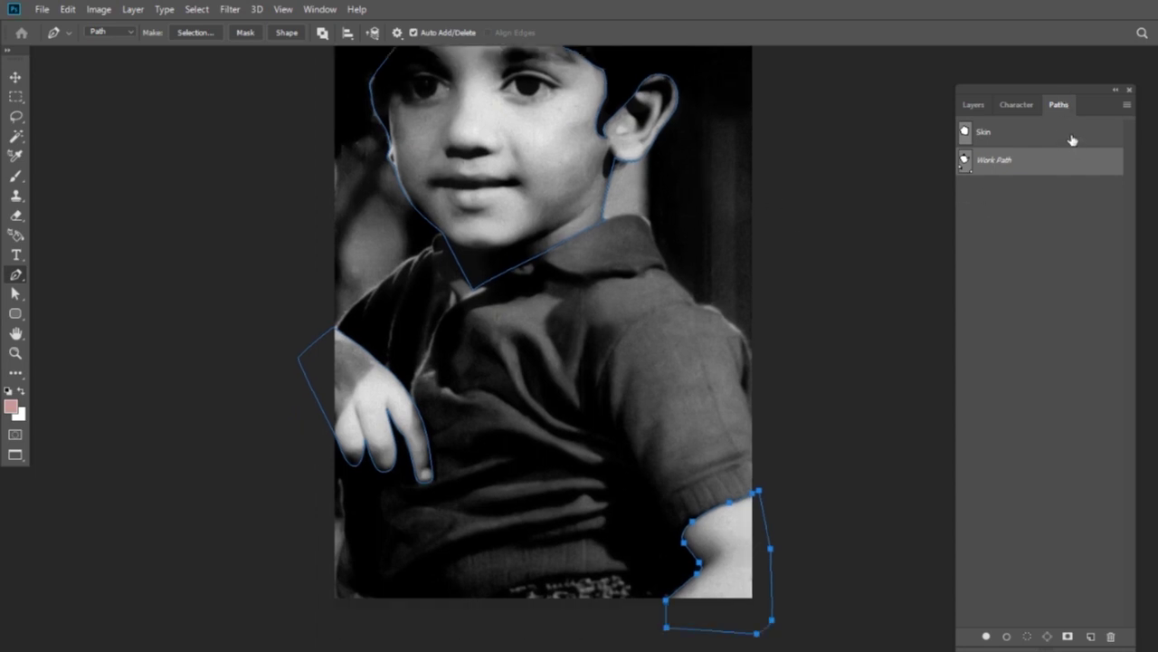
# Drag the old Skin path to the trash so only Work Path remains.
pyautogui.moveTo(1072, 139); pyautogui.dragTo(1111, 636)
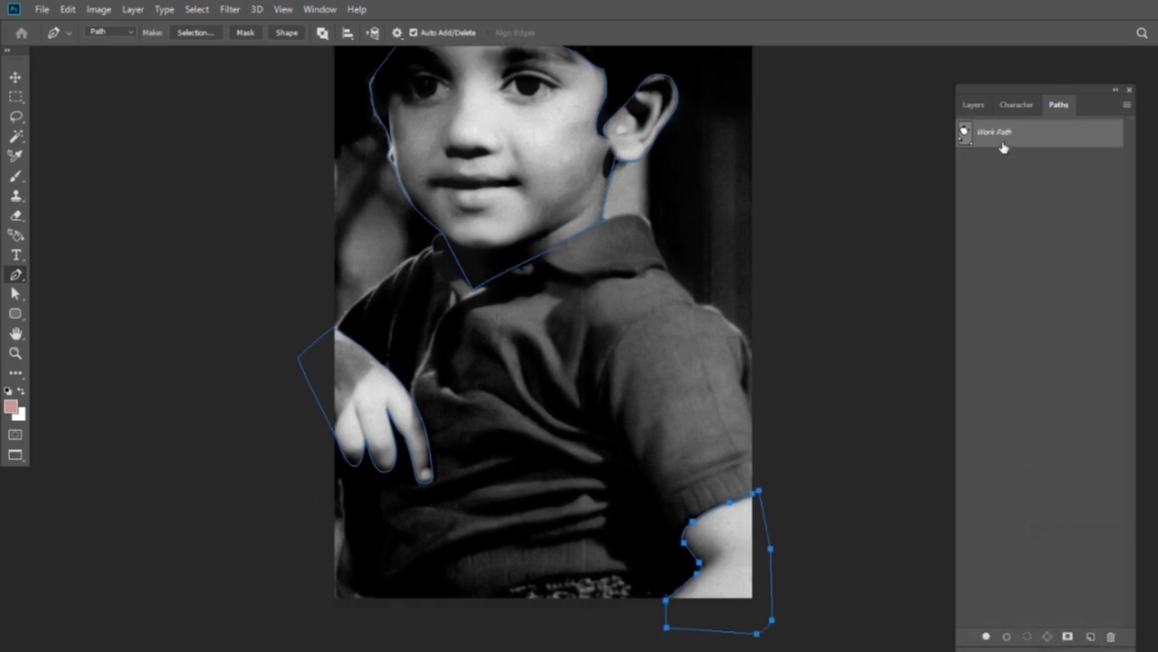
pyautogui.scroll(1, 633, 172)
pyautogui.scroll(2, 594, 199)
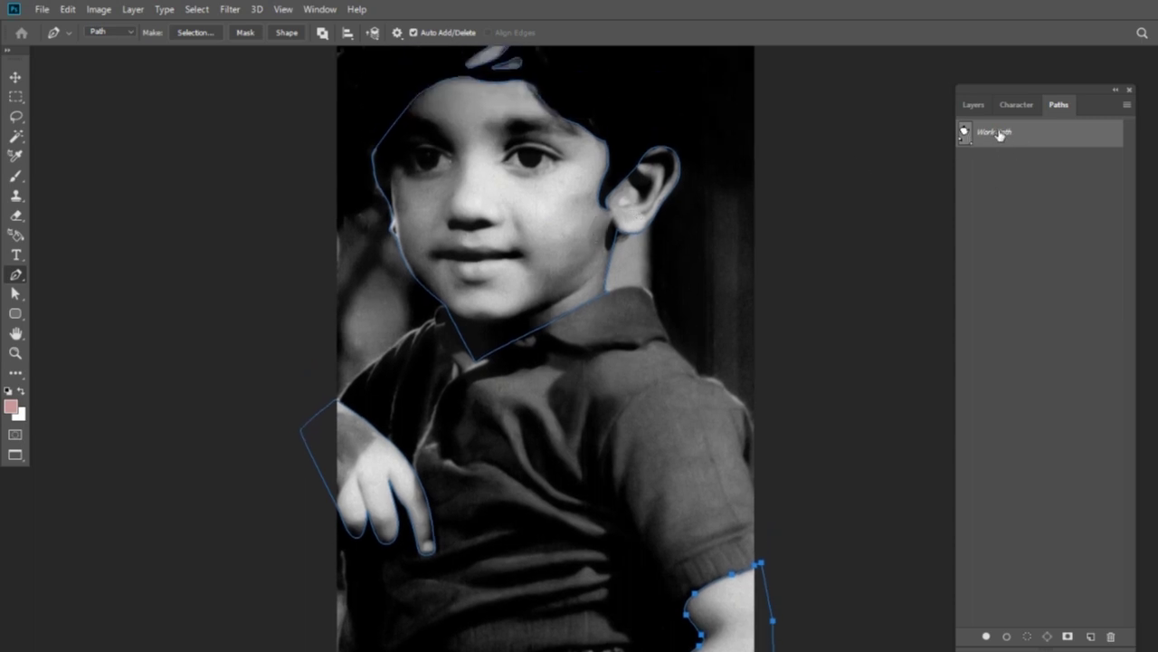
# Save the work path as 'Skin' and test it as a selection, then deselect.
pyautogui.doubleClick(996, 133)
pyautogui.write('Skin')
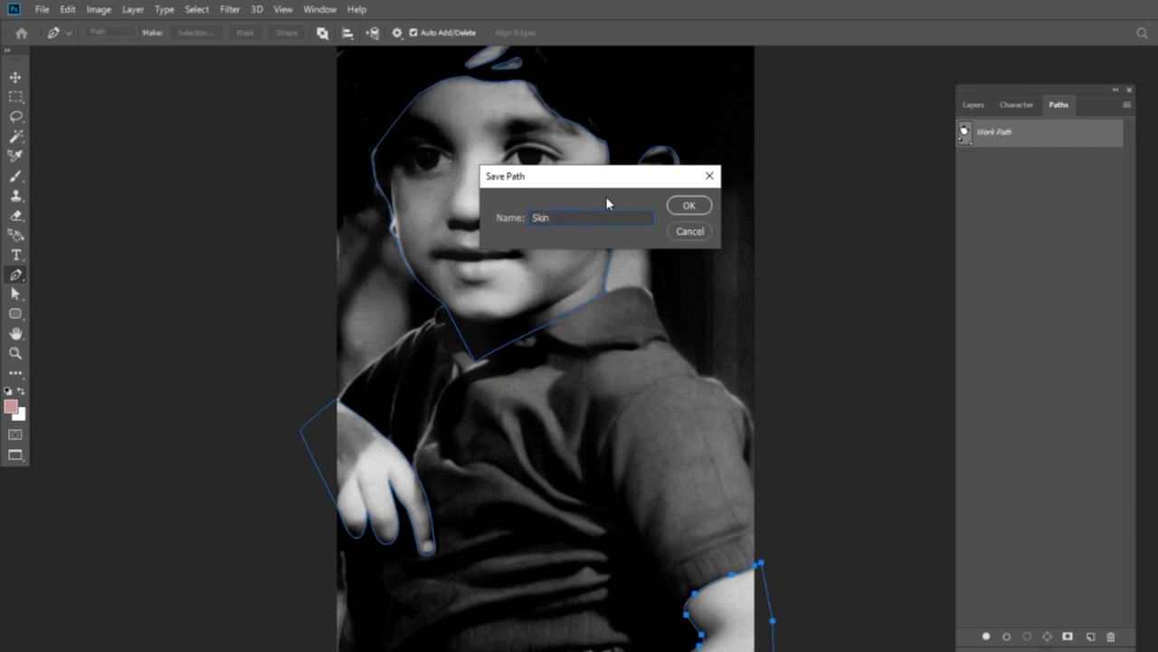
pyautogui.press('Return')
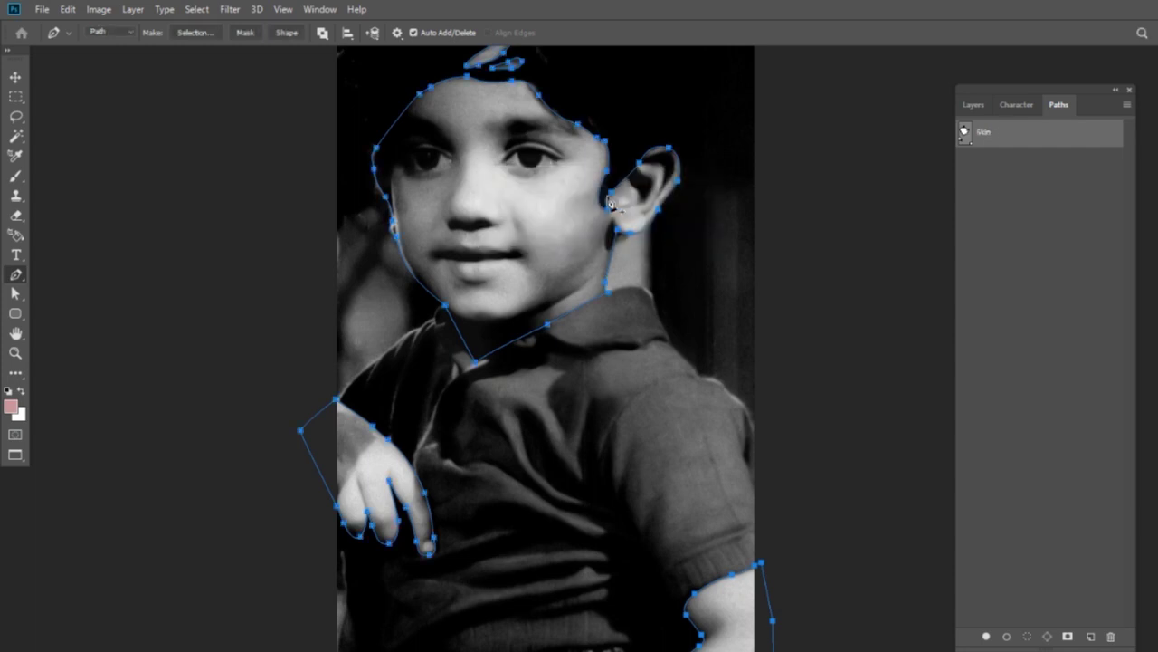
pyautogui.click(1025, 194)
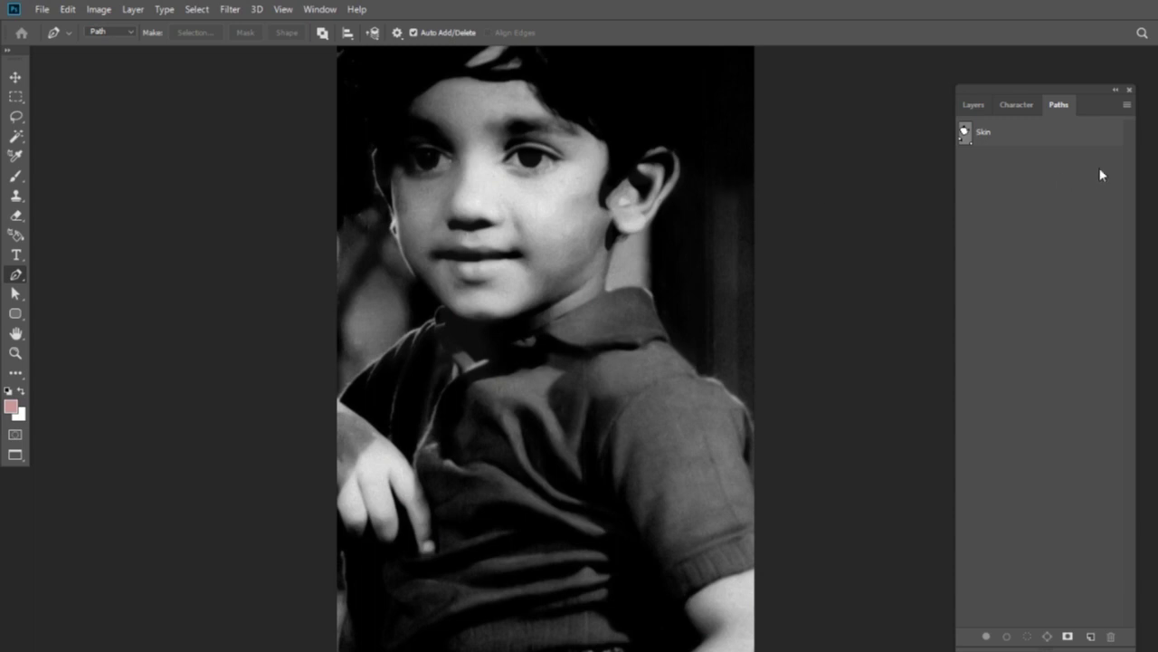
pyautogui.click(1024, 133)
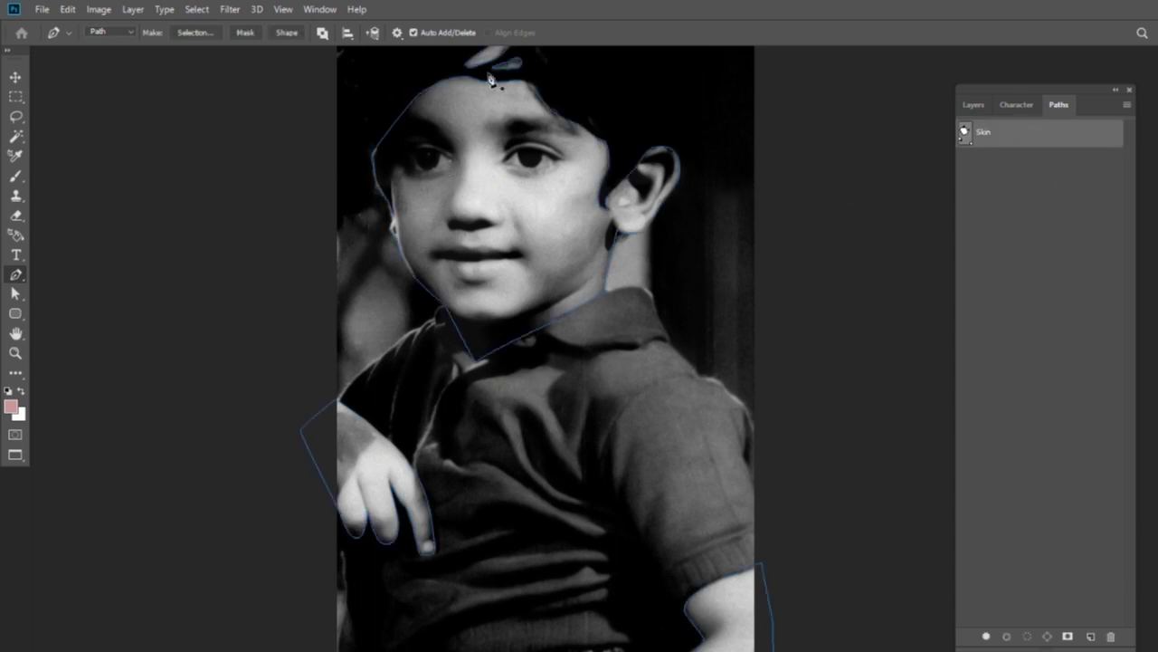
pyautogui.hotkey('ctrl', 'Return')
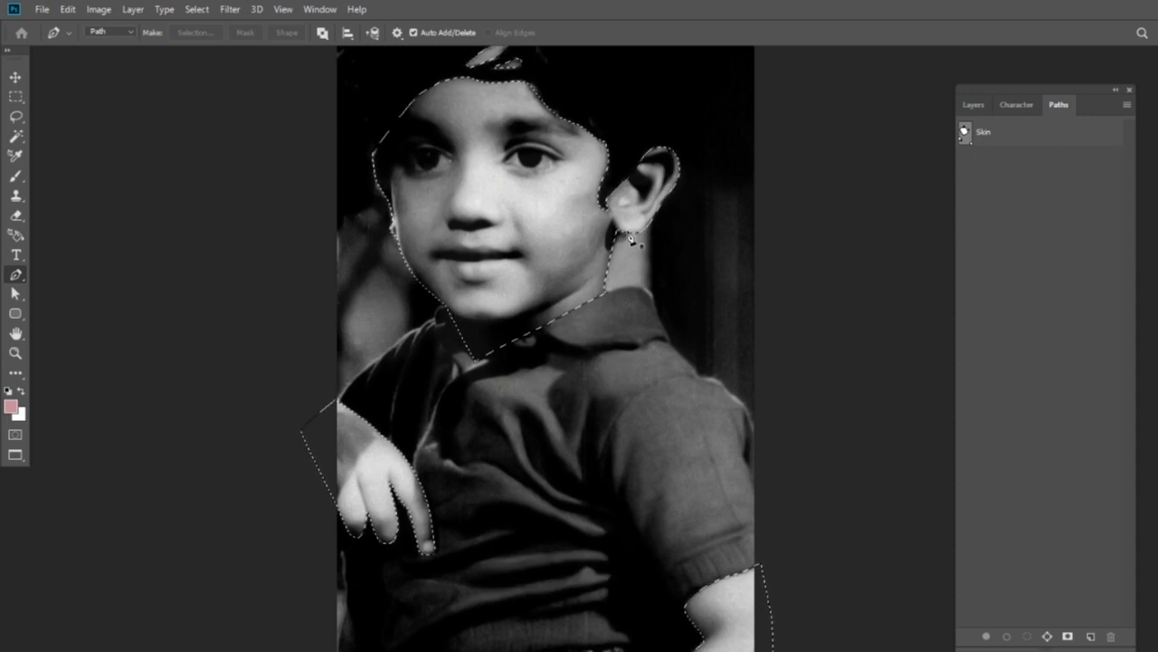
pyautogui.hotkey('ctrl', 'd')
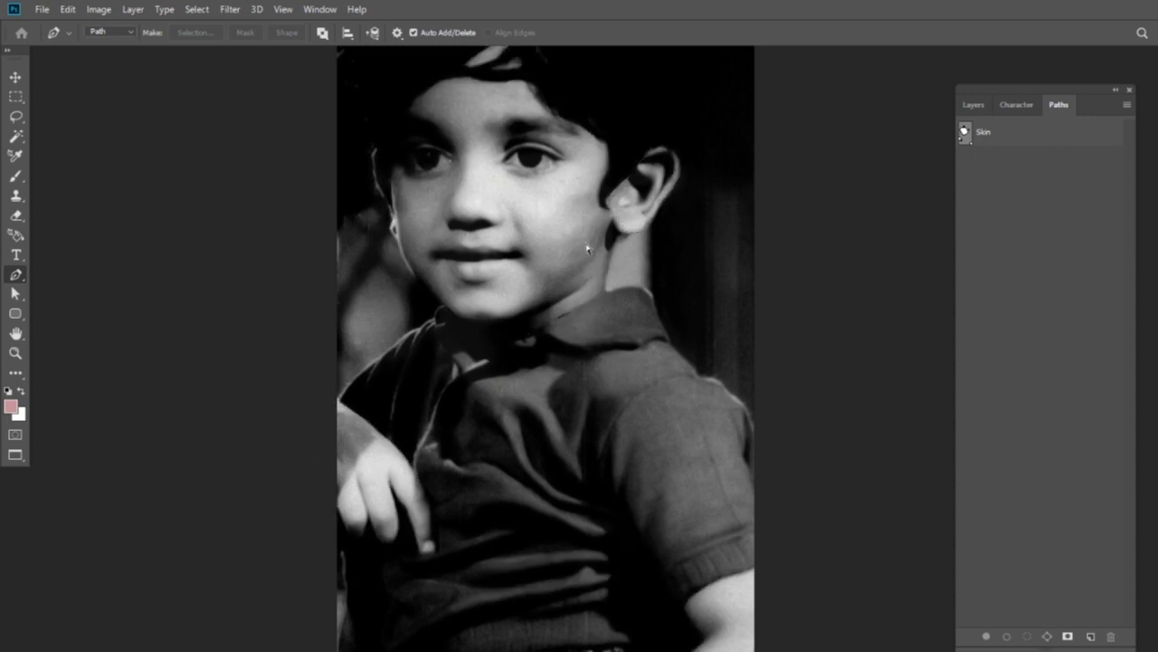
pyautogui.click(1051, 138)
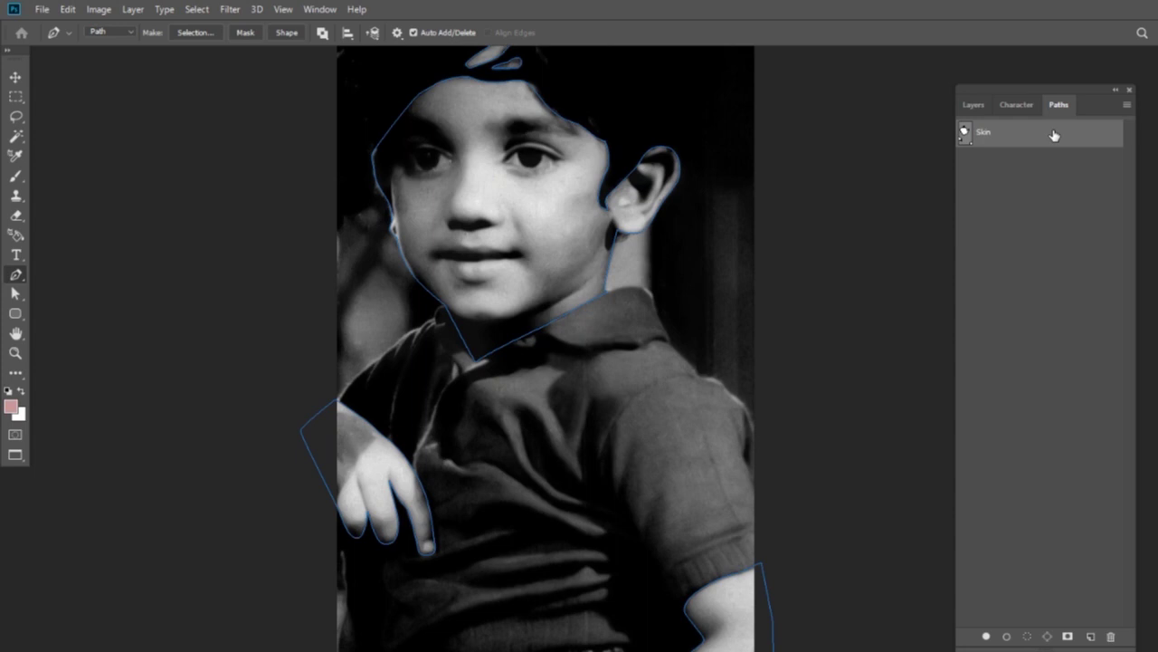
# Bend the Skin path's collar segment into a smooth curve.
pyautogui.scroll(-2, 579, 227)
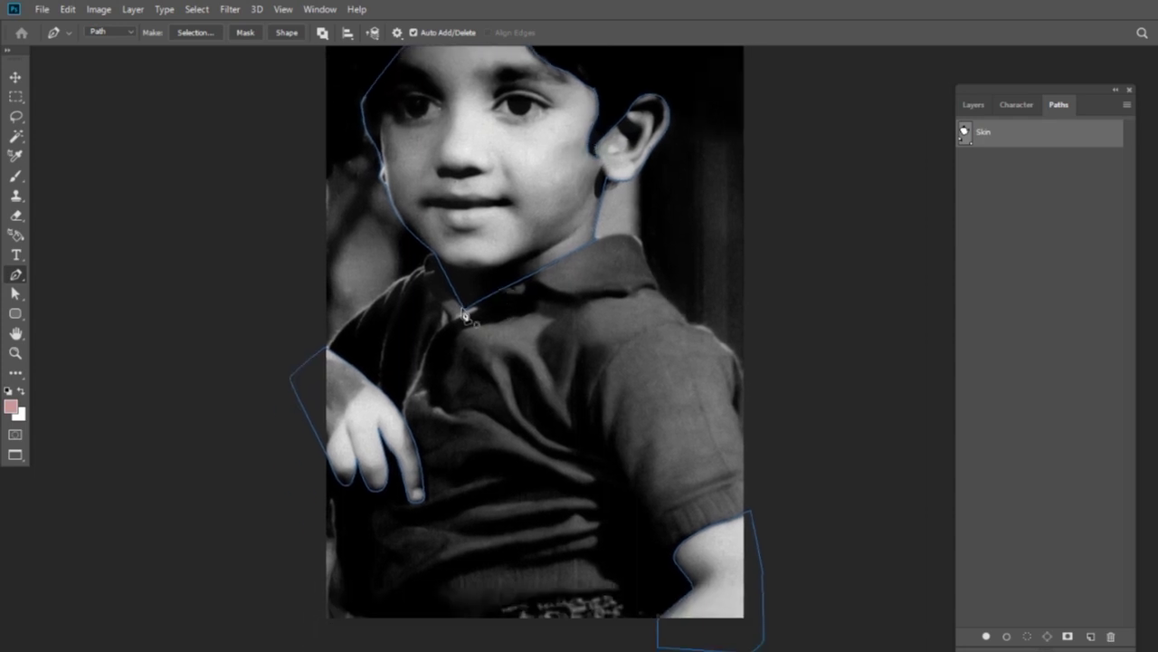
pyautogui.keyDown('ctrl'); pyautogui.click(466, 313); pyautogui.keyUp('ctrl')
pyautogui.moveTo(465, 313); pyautogui.dragTo(478, 315)
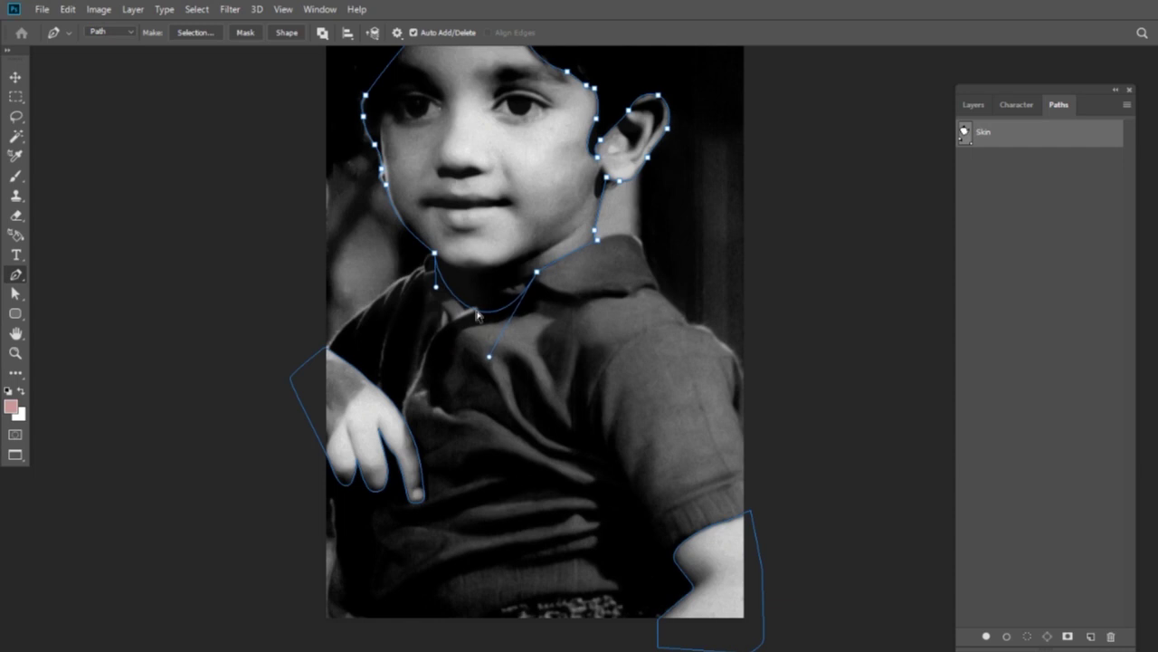
pyautogui.press('v')
pyautogui.scroll(4, 678, 329)
pyautogui.hscroll(-2, 776, 238)
pyautogui.click(1055, 151)
pyautogui.moveTo(635, 231); pyautogui.dragTo(636, 224)
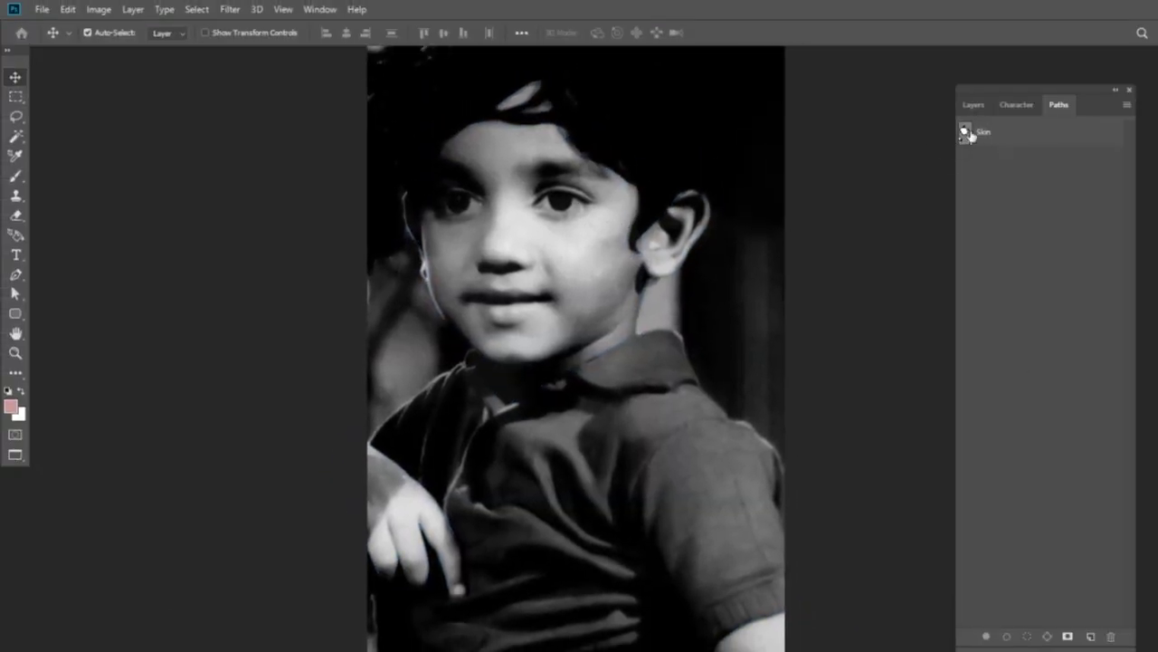
# Review the Skin path outline on the lower arm and zoom in on the face and collar.
pyautogui.click(1051, 140)
pyautogui.moveTo(645, 269); pyautogui.dragTo(636, 175)
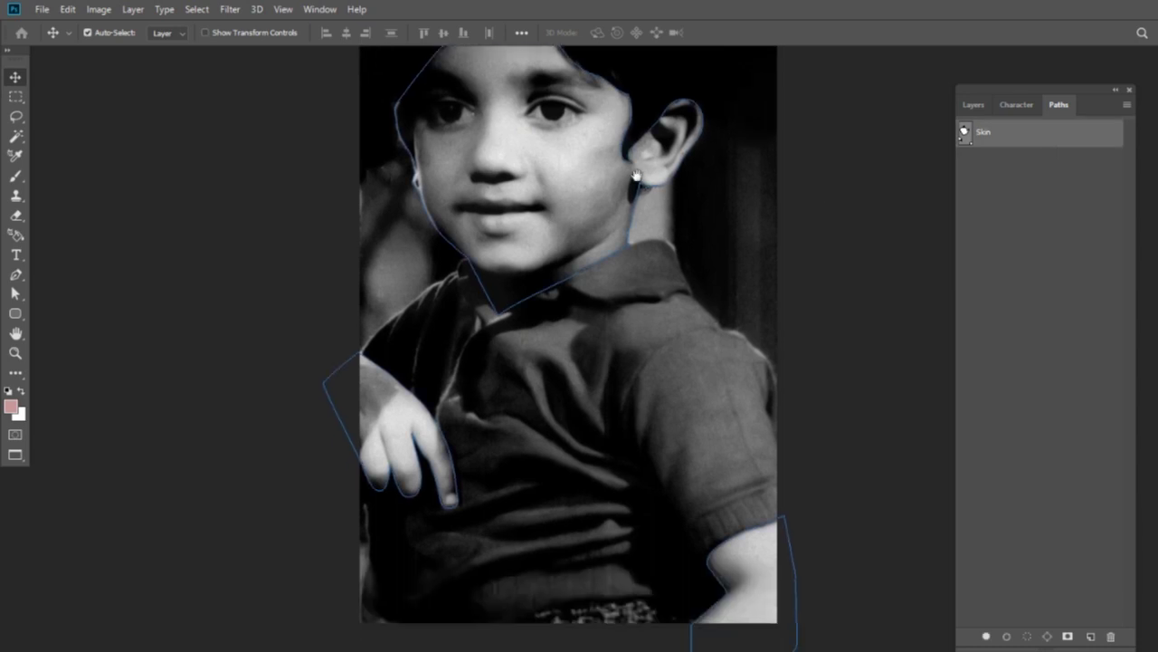
pyautogui.click(1025, 195)
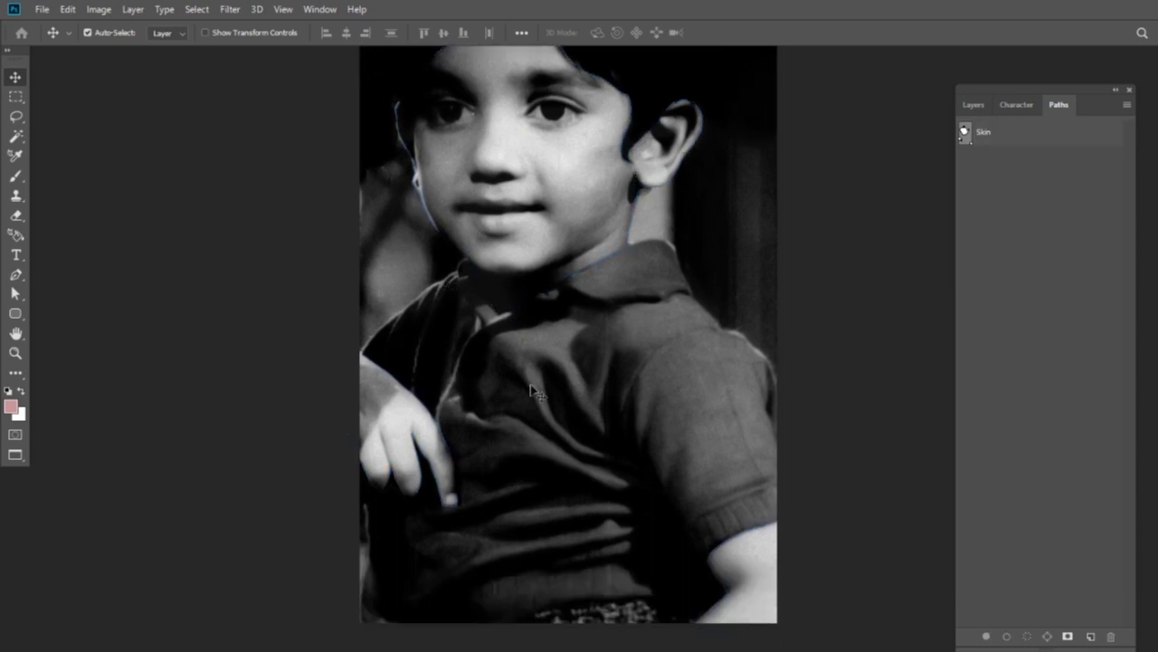
pyautogui.hotkey('ctrl', '+')
pyautogui.hotkey('ctrl', '+')
pyautogui.press('p')
pyautogui.moveTo(478, 245); pyautogui.dragTo(465, 380)
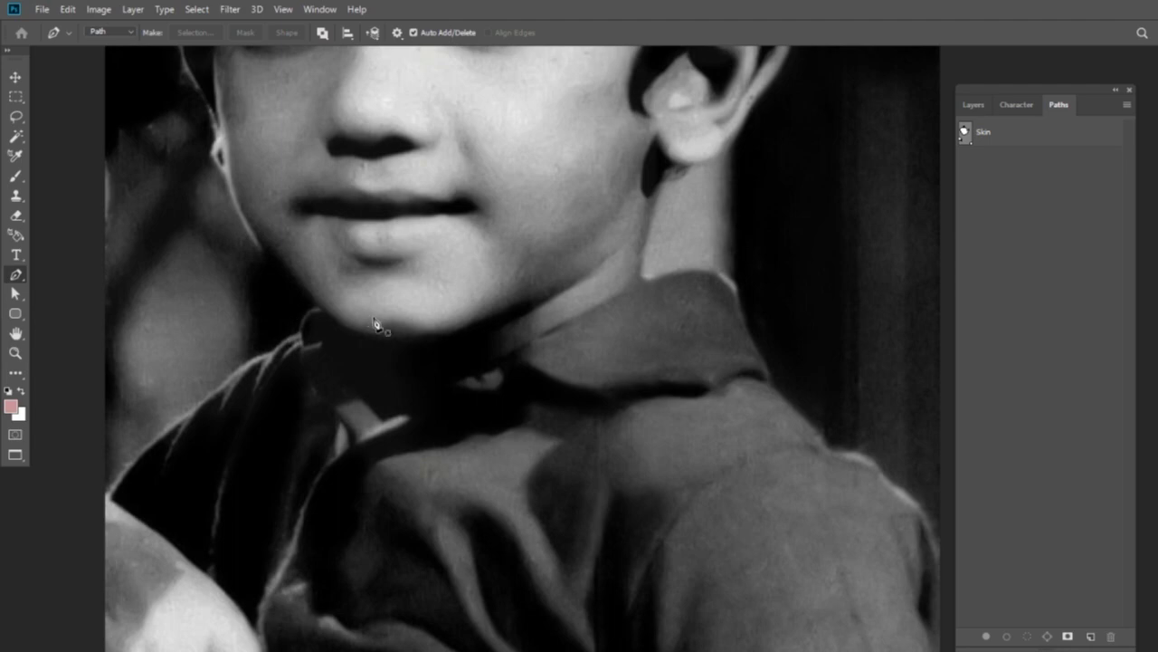
# Start a new work path with anchor points along the collar and the shirt's edge.
pyautogui.click(317, 319)
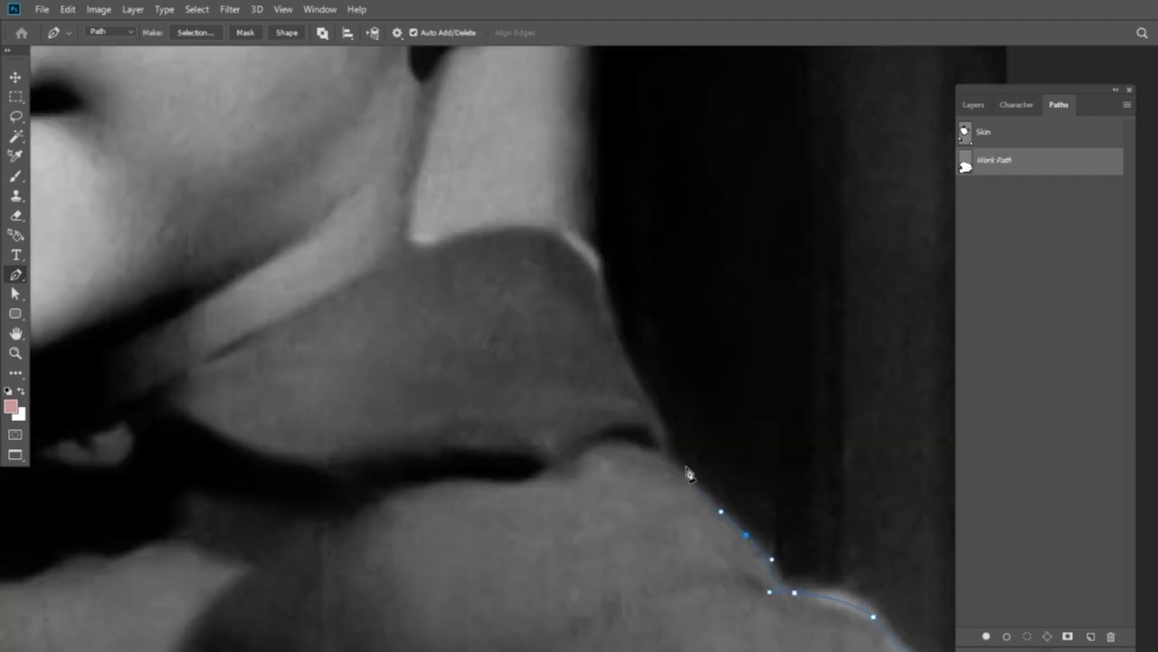
pyautogui.click(663, 410)
pyautogui.click(628, 365)
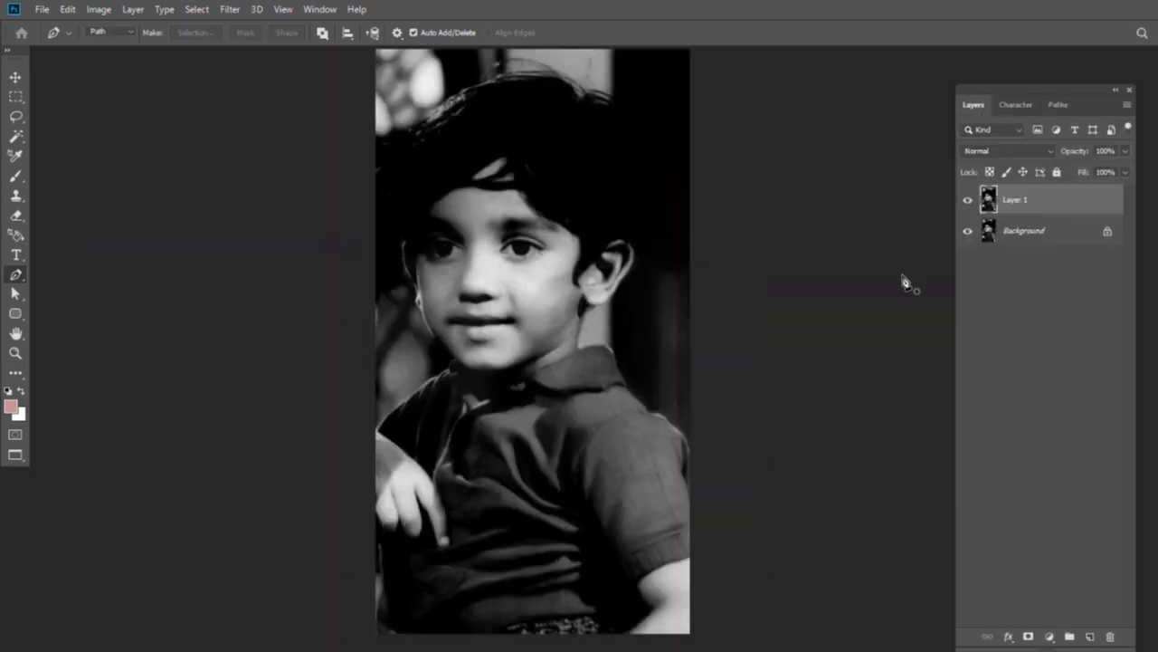
pyautogui.click(1057, 107)
pyautogui.click(1011, 129)
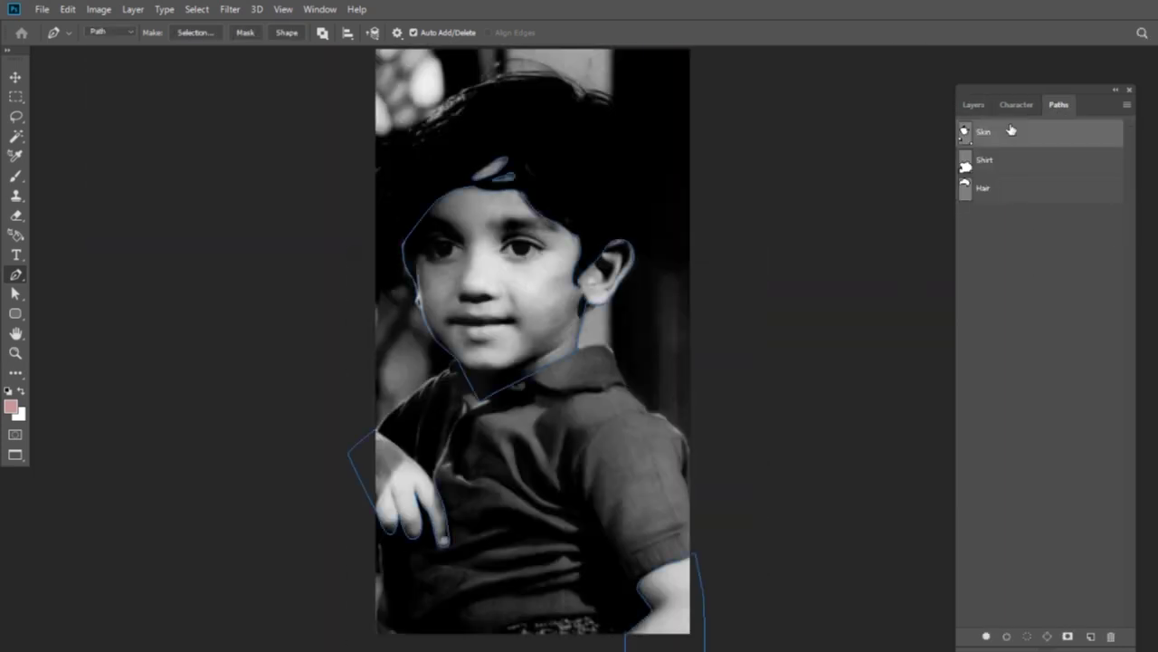
pyautogui.click(1017, 161)
pyautogui.click(1025, 189)
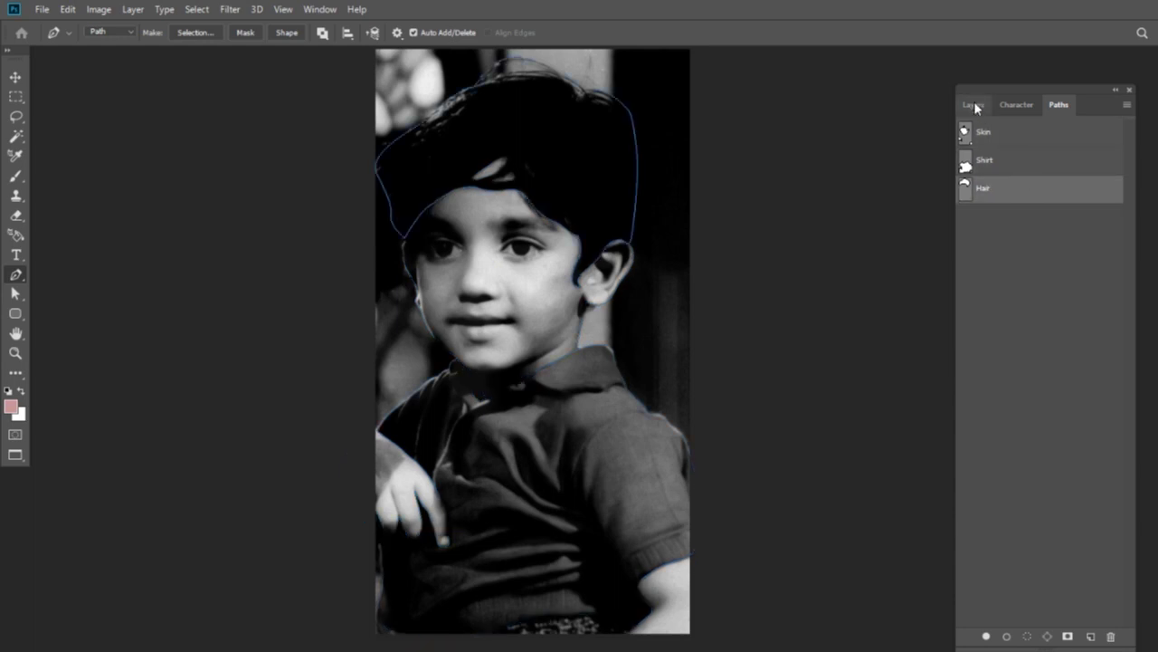
pyautogui.click(974, 106)
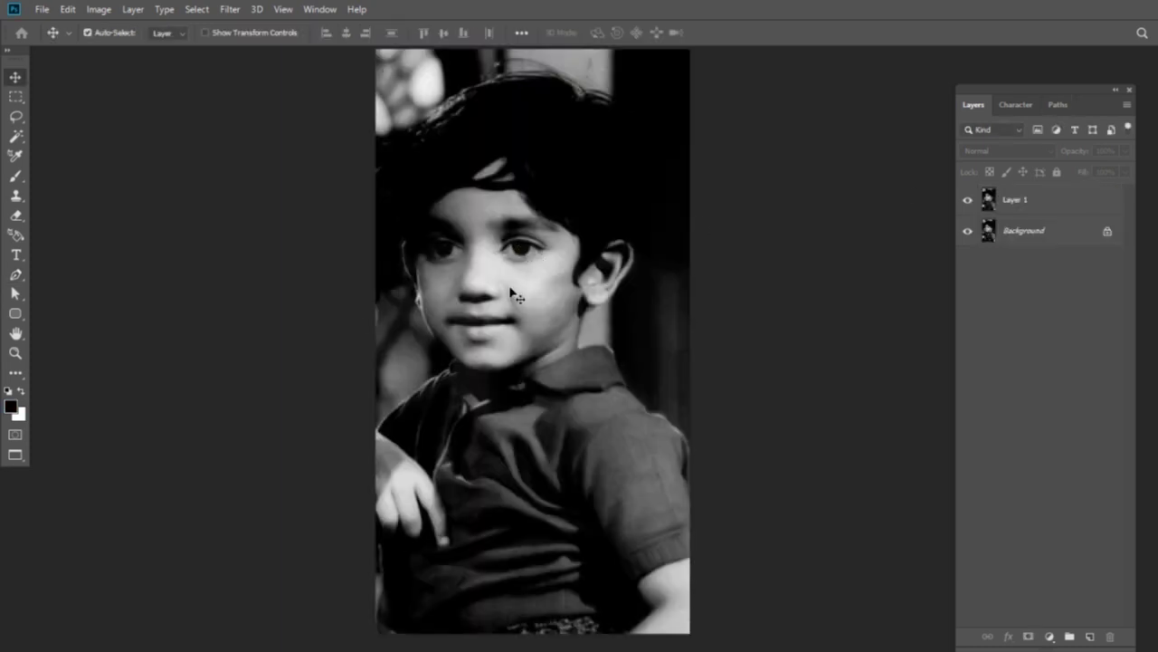
pyautogui.click(1057, 203)
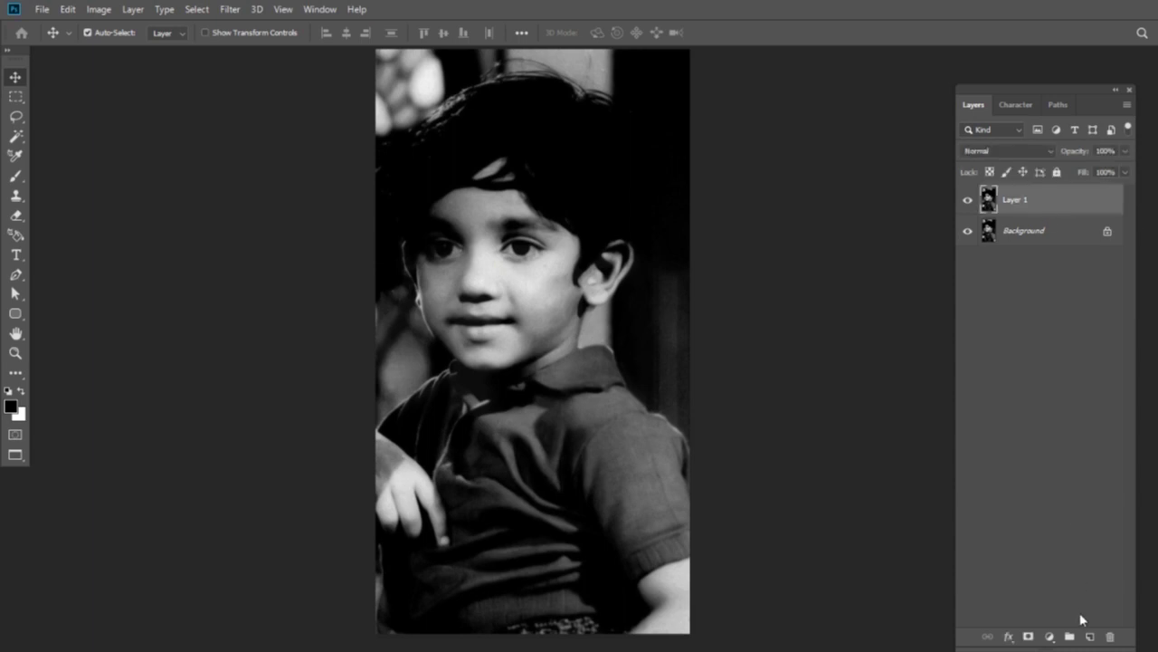
# Add a Solid Color fill layer in pink-brown RGB 163/121/105 (a37969).
pyautogui.click(1049, 636)
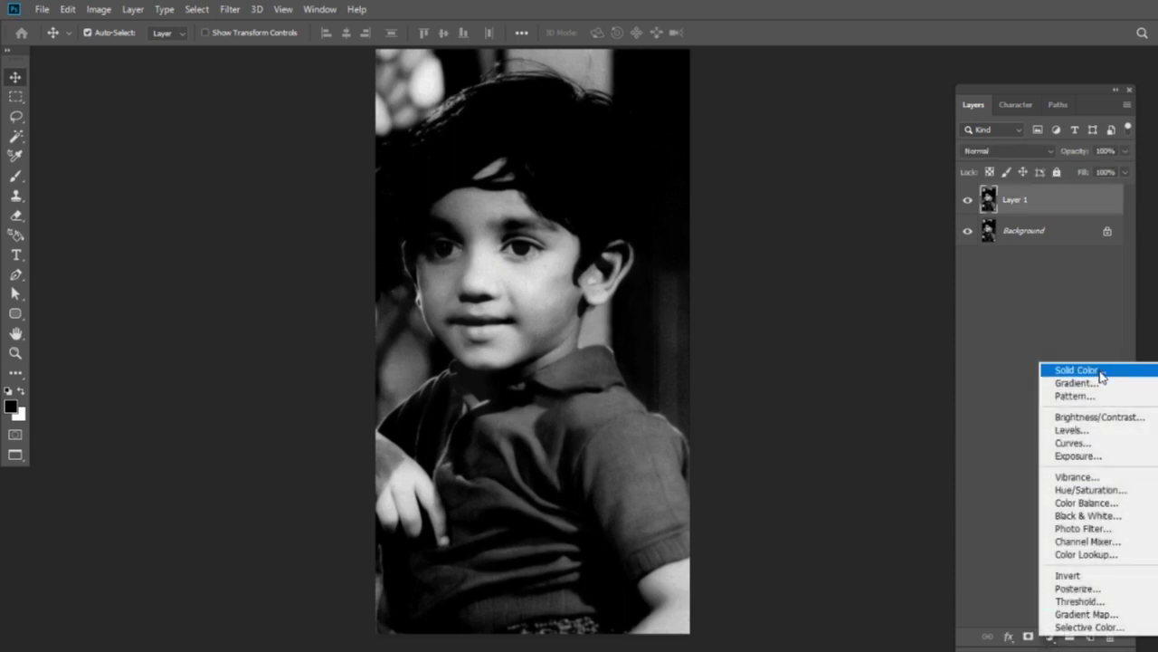
pyautogui.click(1099, 371)
pyautogui.click(1059, 350)
pyautogui.write('161')
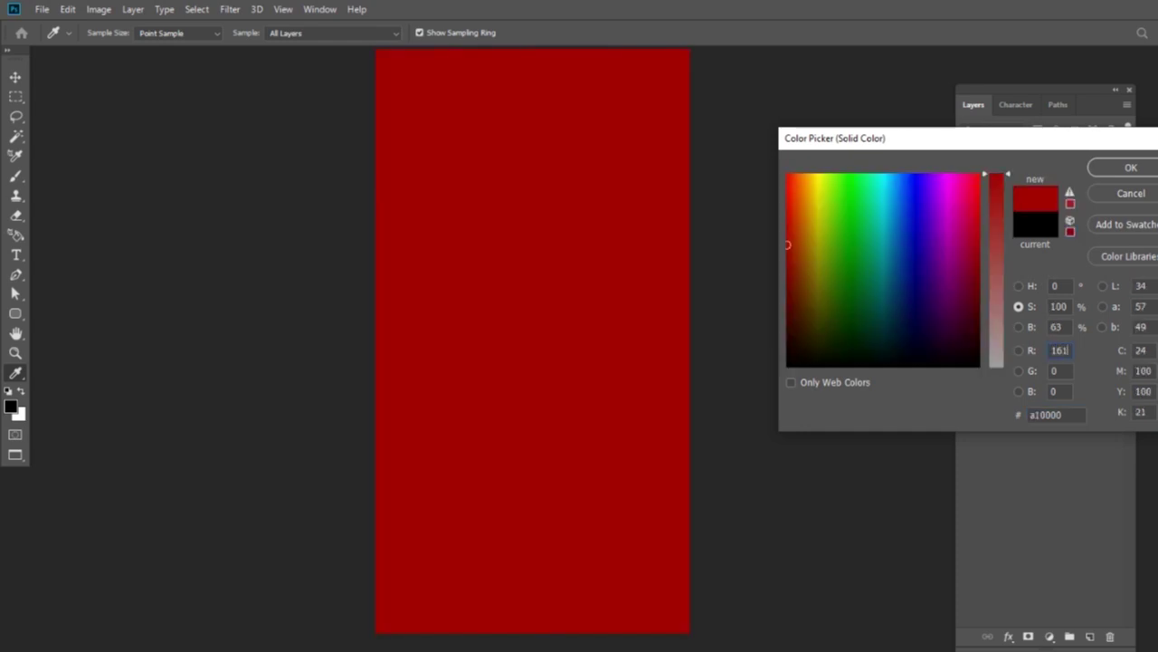
pyautogui.press('BackSpace')
pyautogui.write('3')
pyautogui.press('Tab')
pyautogui.write('121')
pyautogui.press('Tab')
pyautogui.write('1')
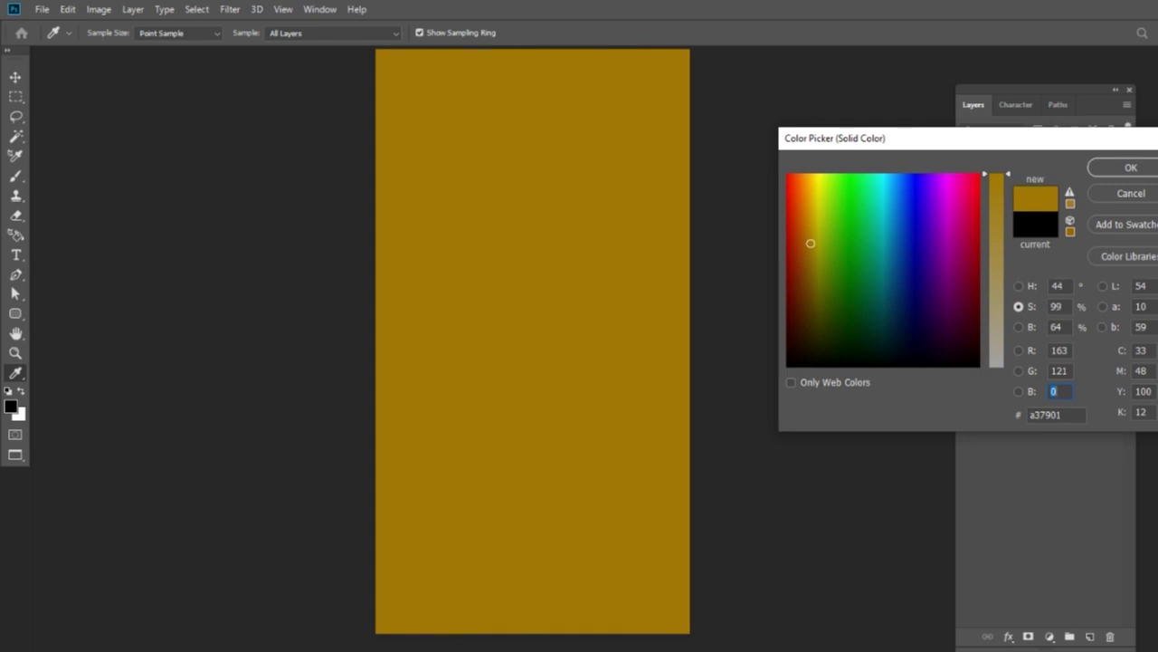
pyautogui.write('05')
pyautogui.press('Return')
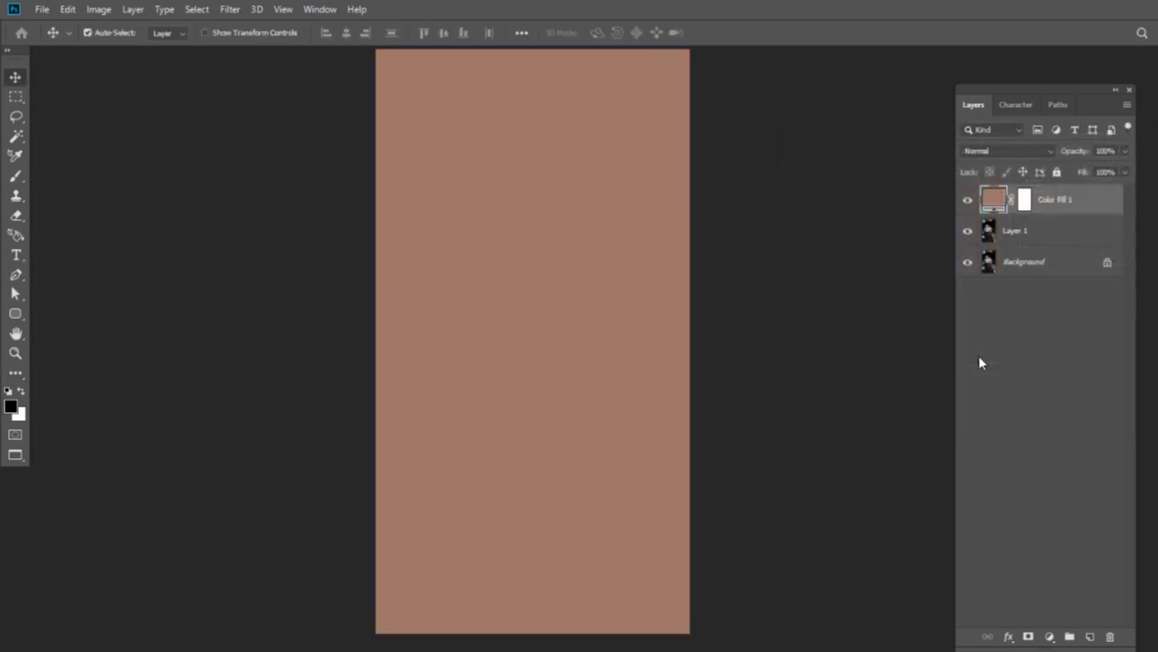
# Invert the fill's mask to black, then reveal the colour only inside the Skin path selection.
pyautogui.click(1024, 201)
pyautogui.hotkey('ctrl', 'i')
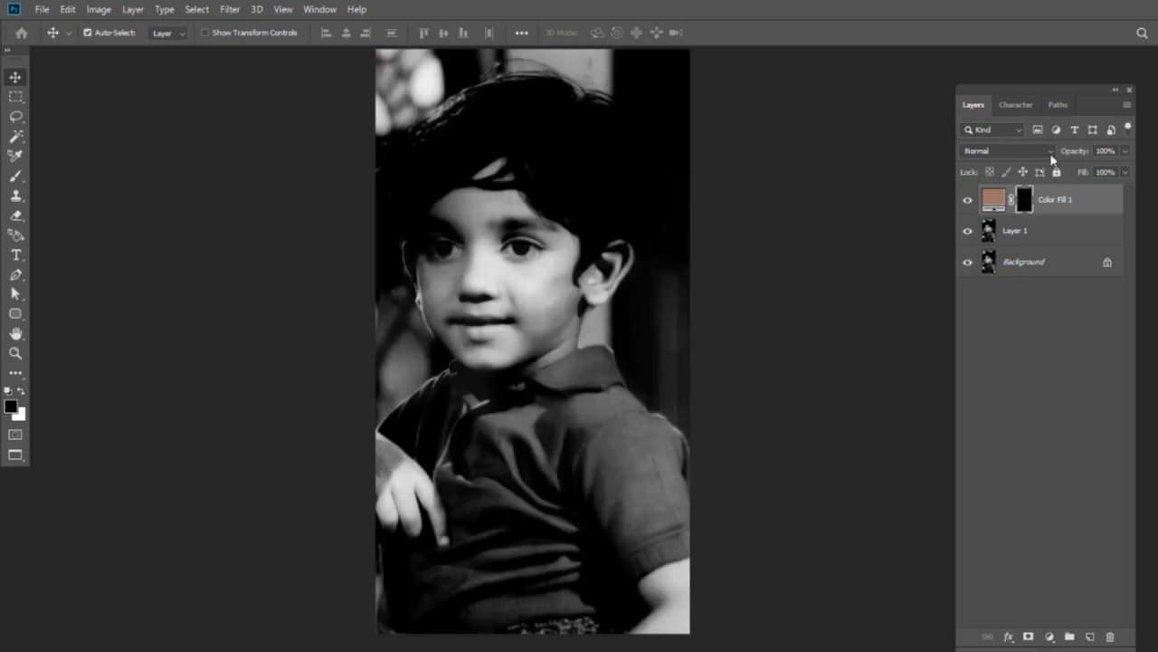
pyautogui.click(1059, 105)
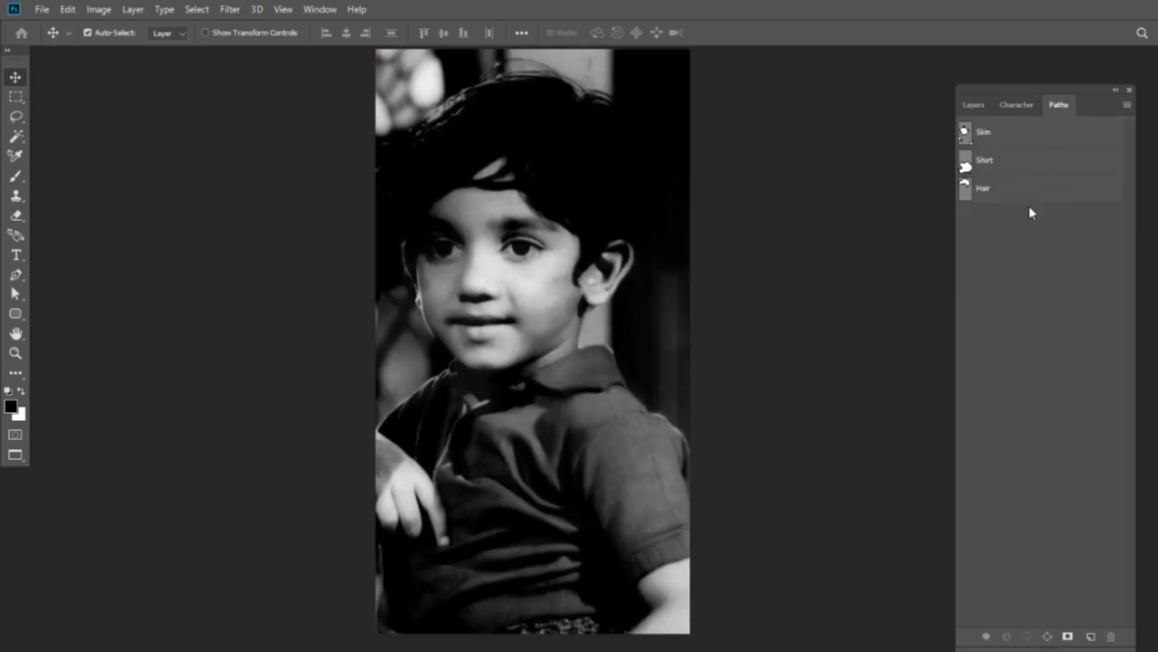
pyautogui.click(990, 134)
pyautogui.hotkey('ctrl', 'Return')
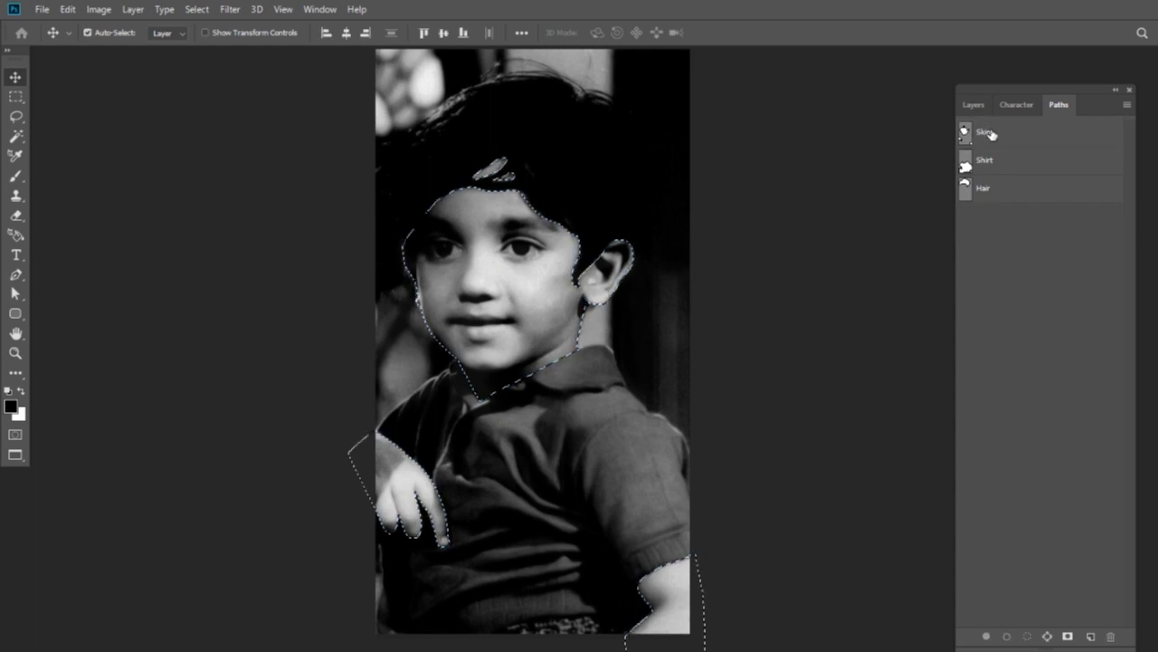
pyautogui.press('F7')
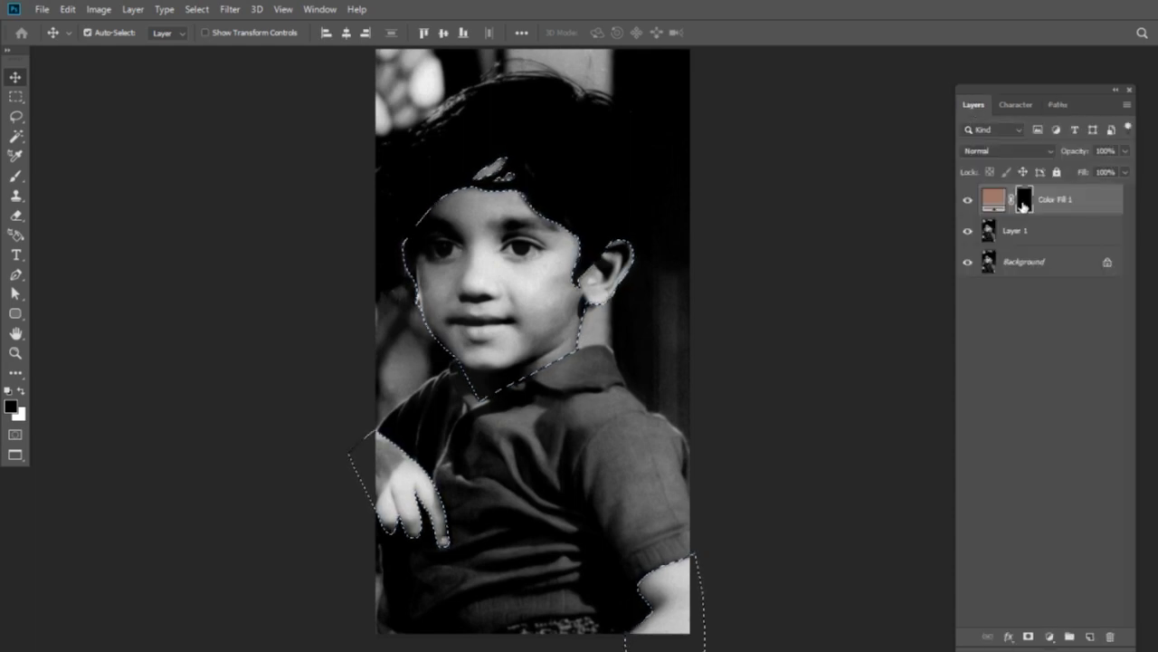
pyautogui.click(1023, 201)
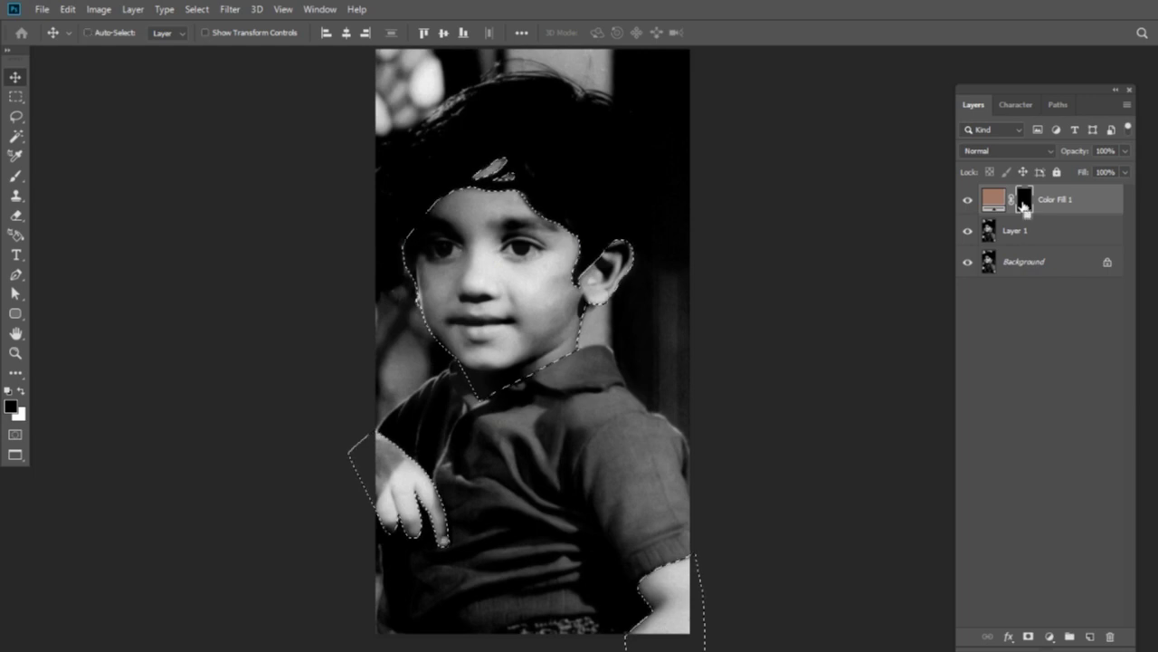
pyautogui.hotkey('ctrl', 'Delete')
pyautogui.hotkey('ctrl', 'd')
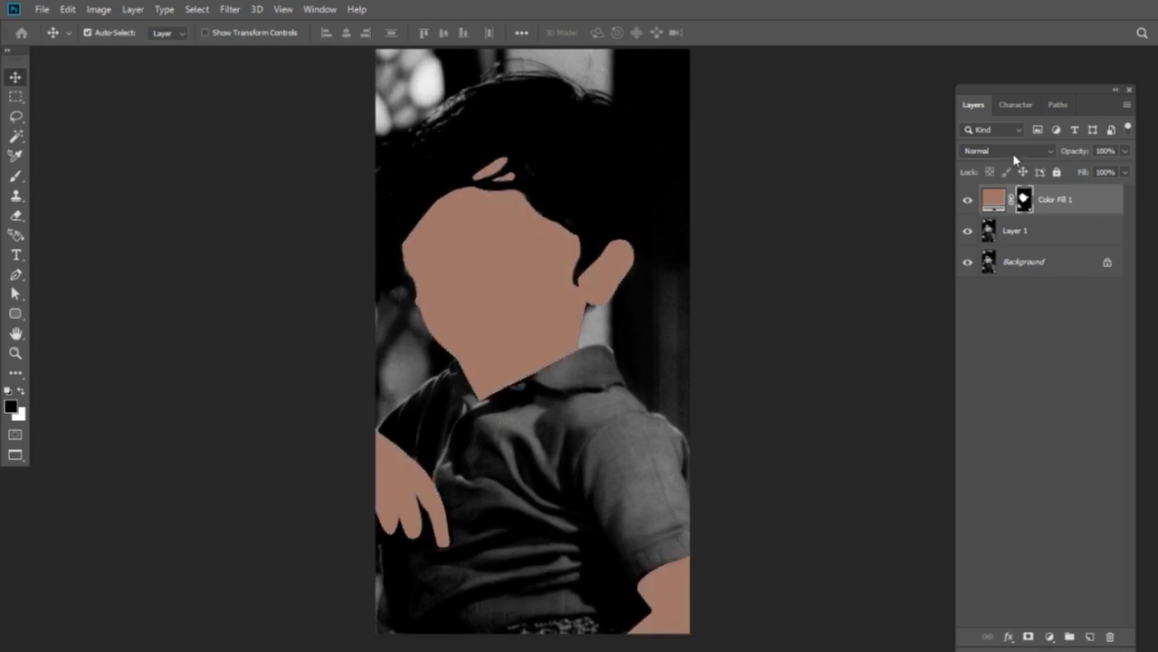
# Set the skin fill layer to Color blend mode and rename it Skin.
pyautogui.click(1023, 154)
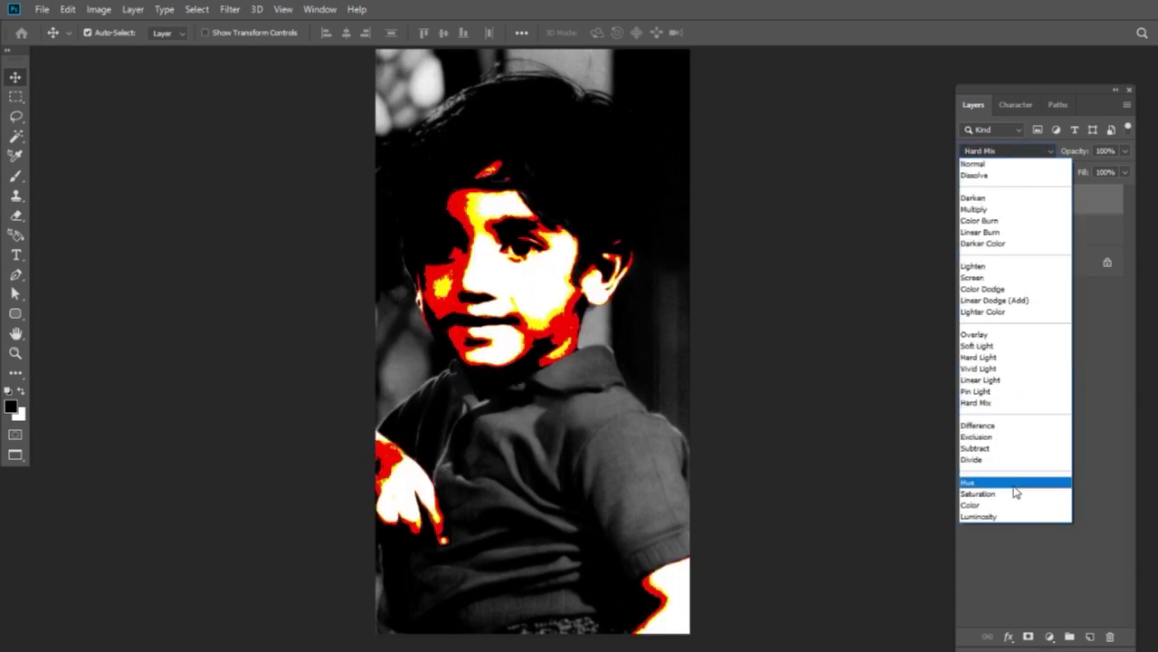
pyautogui.click(1013, 505)
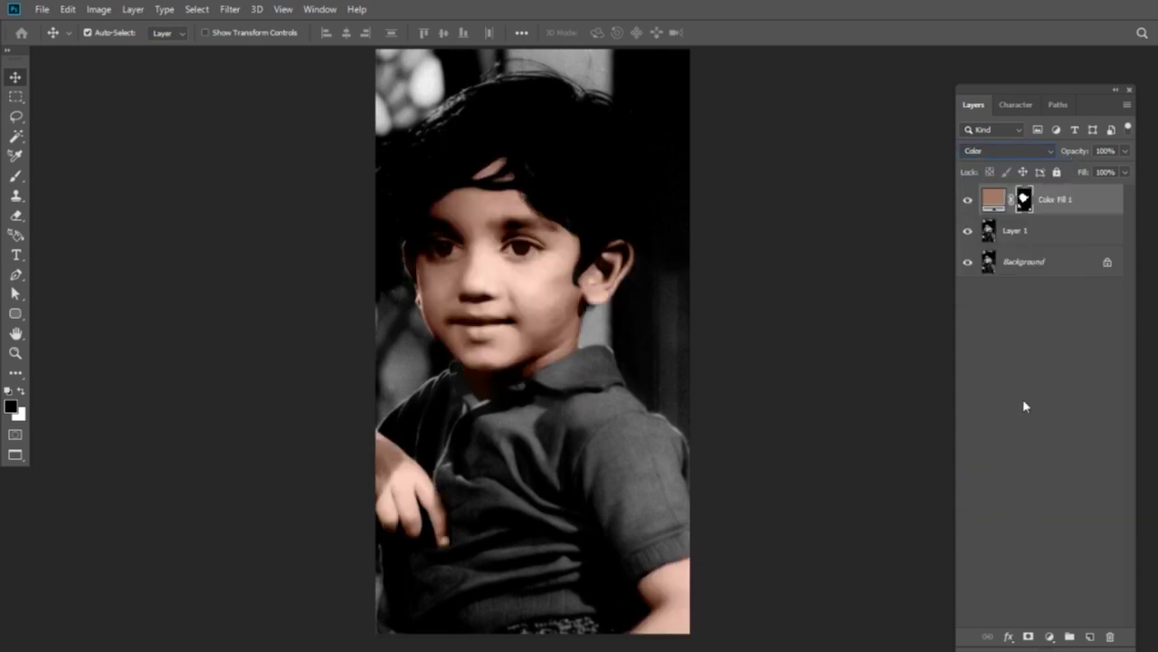
pyautogui.hotkey('ctrl', '+')
pyautogui.hotkey('ctrl', '+')
pyautogui.scroll(-5, 610, 222)
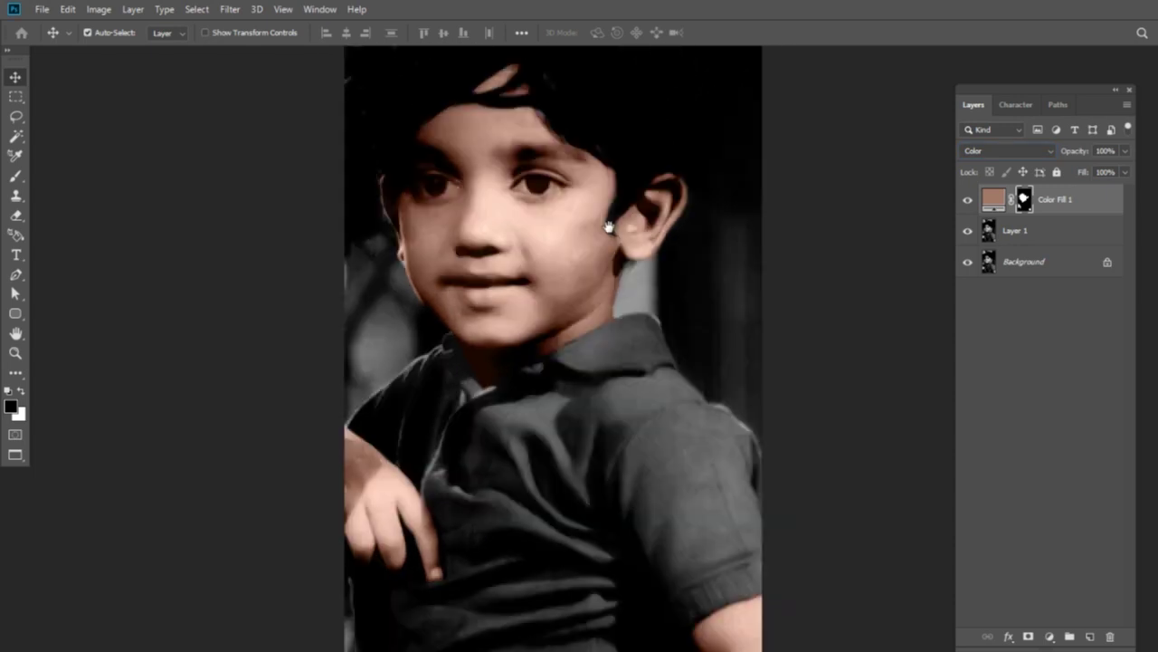
pyautogui.doubleClick(1057, 199)
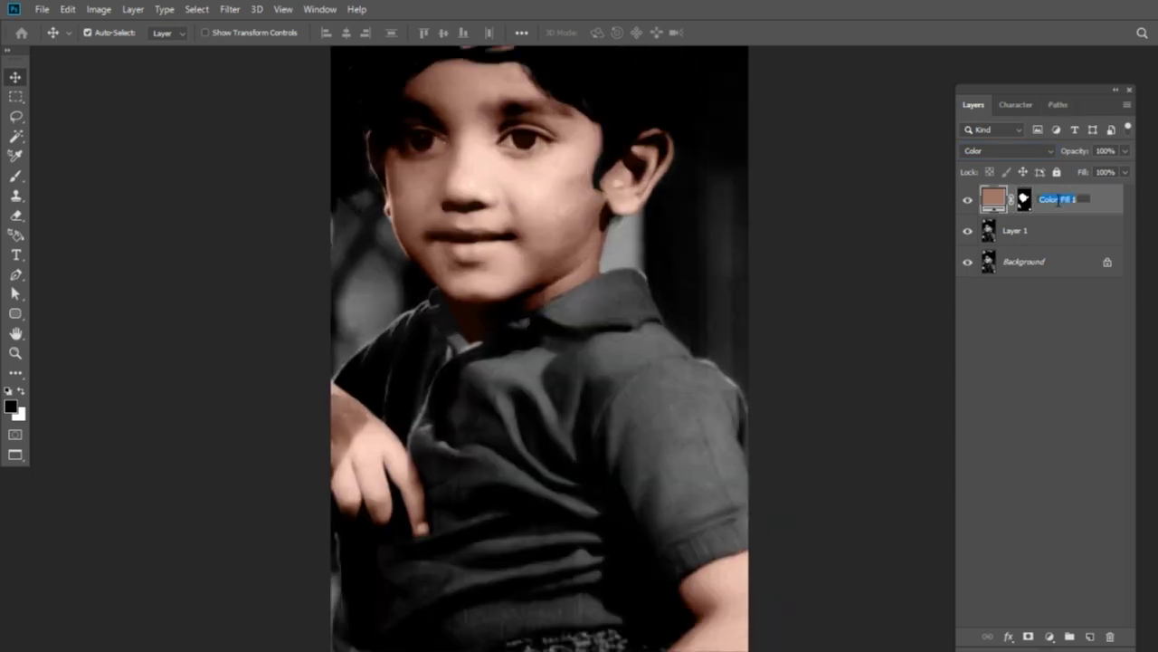
pyautogui.write('Skin')
pyautogui.press('Return')
pyautogui.click(1058, 231)
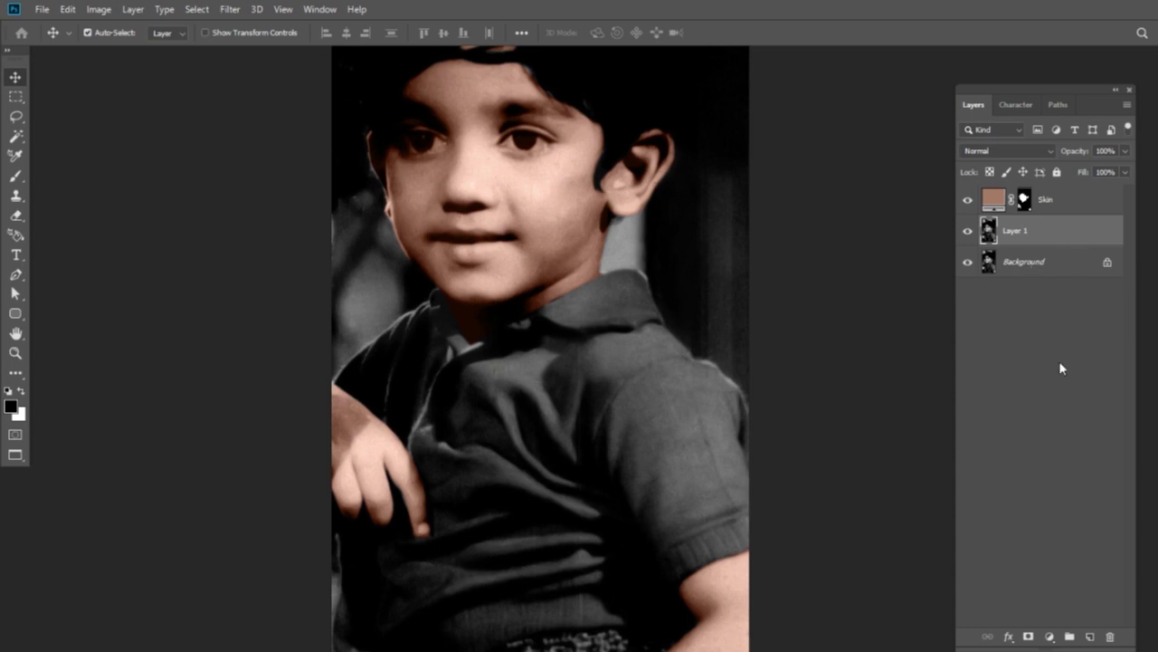
pyautogui.click(1050, 637)
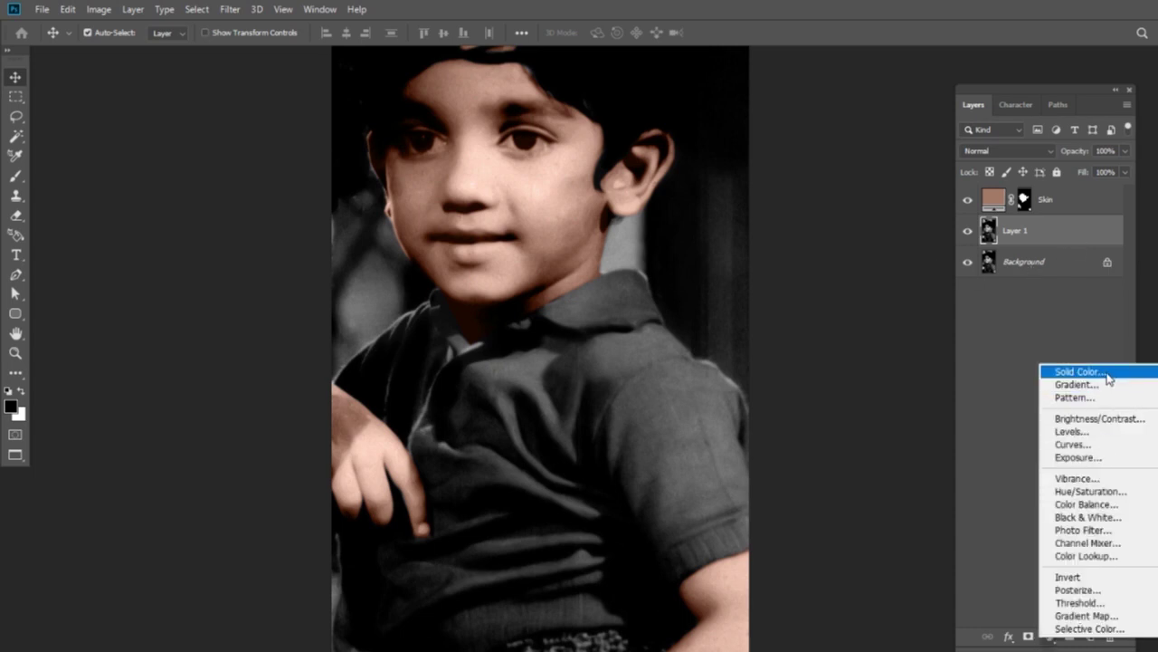
# Add a deep blue (0059ab) Solid Color fill layer and fill its mask black to hide it.
pyautogui.click(1078, 371)
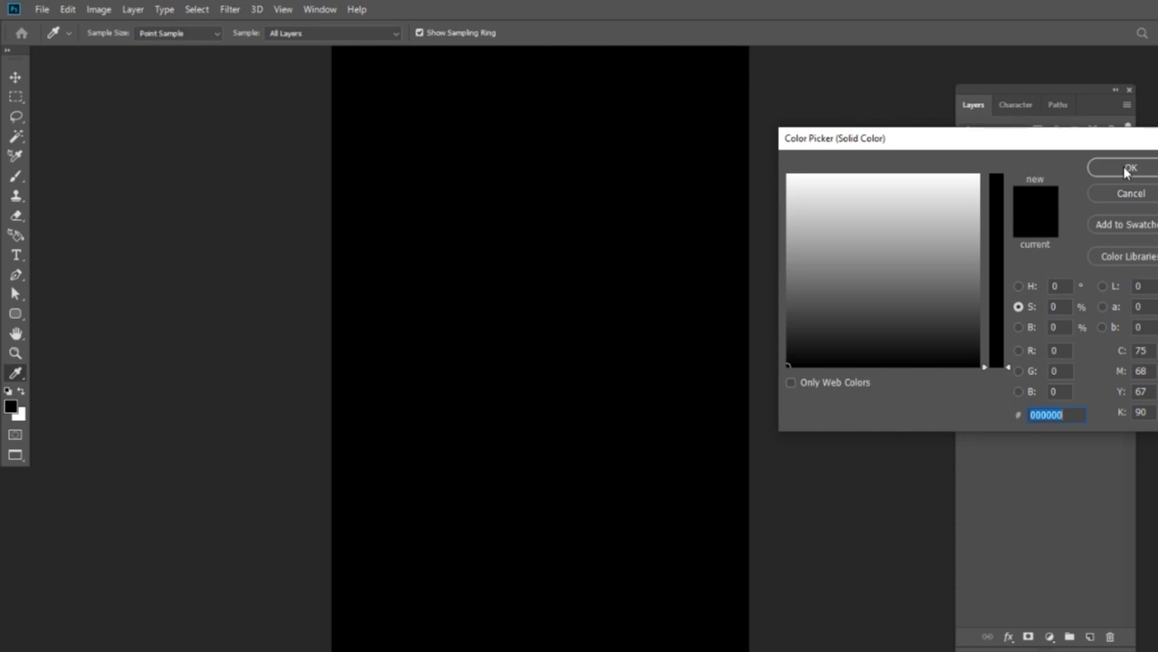
pyautogui.moveTo(923, 204); pyautogui.dragTo(918, 172)
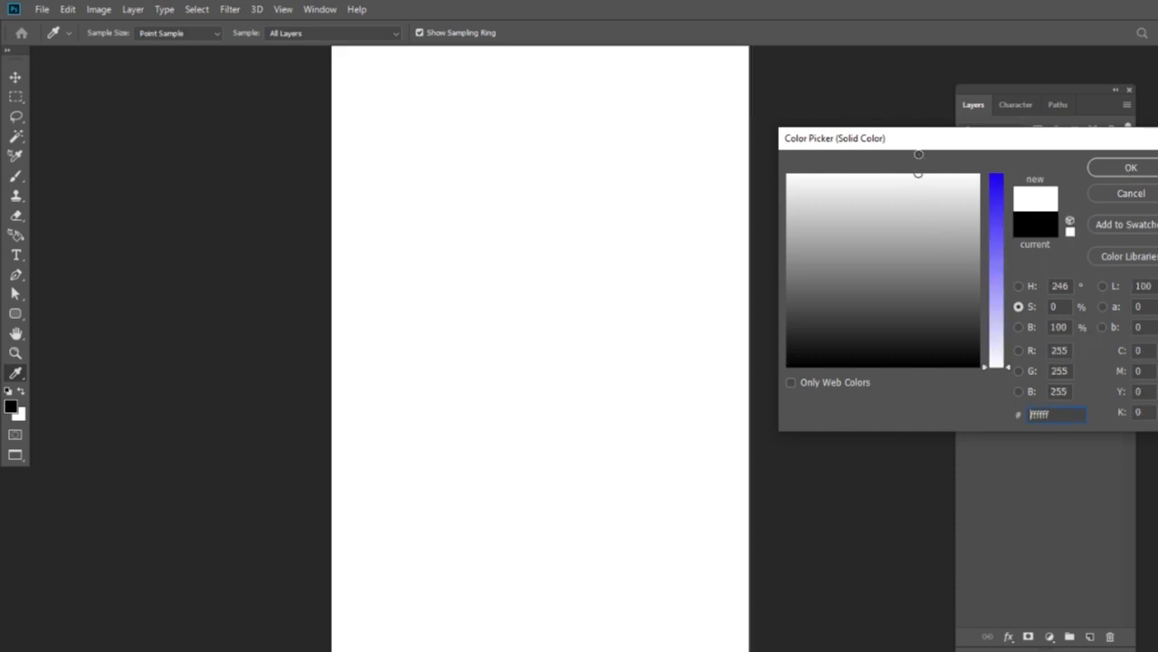
pyautogui.moveTo(999, 277); pyautogui.dragTo(990, 172)
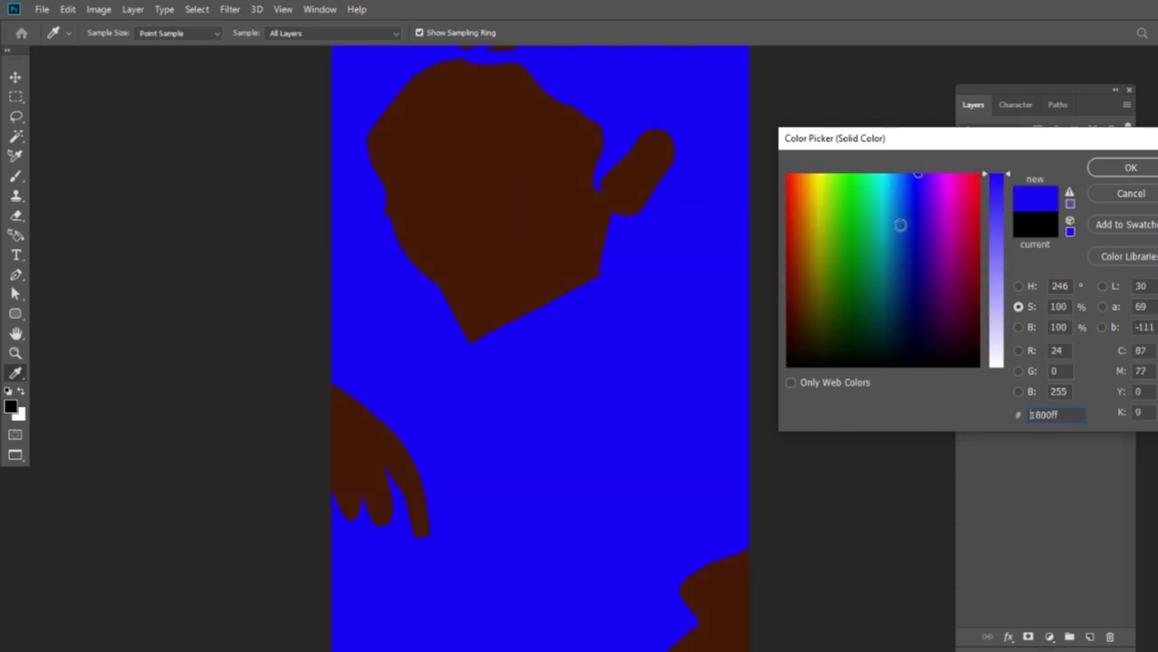
pyautogui.moveTo(898, 217); pyautogui.dragTo(899, 238)
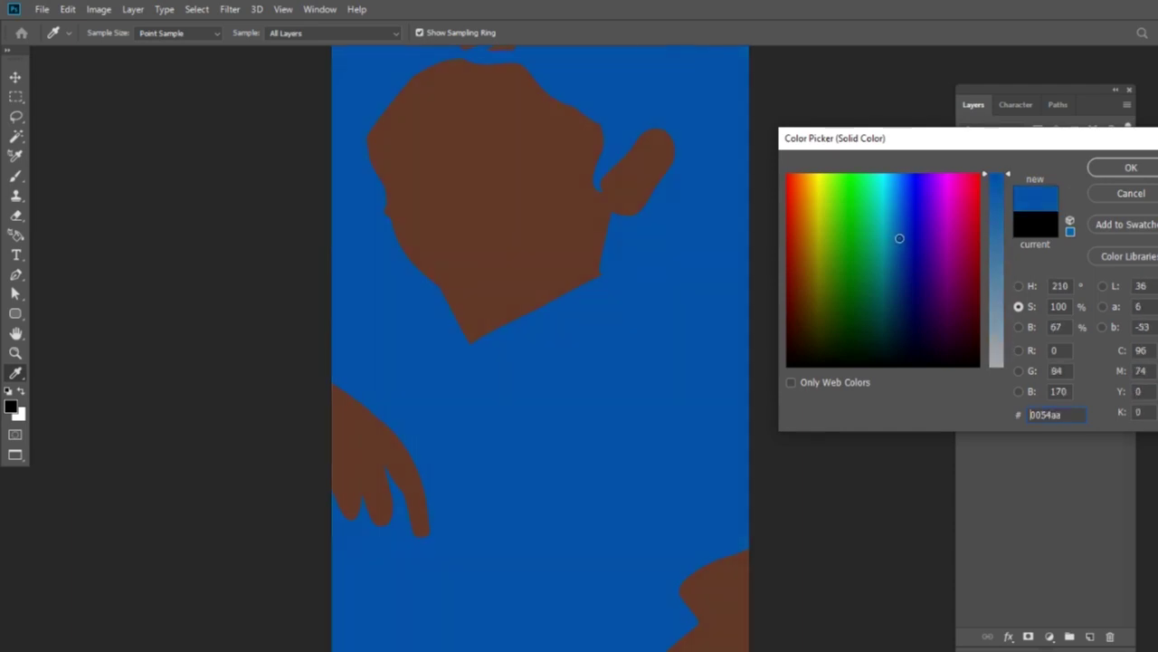
pyautogui.click(1128, 169)
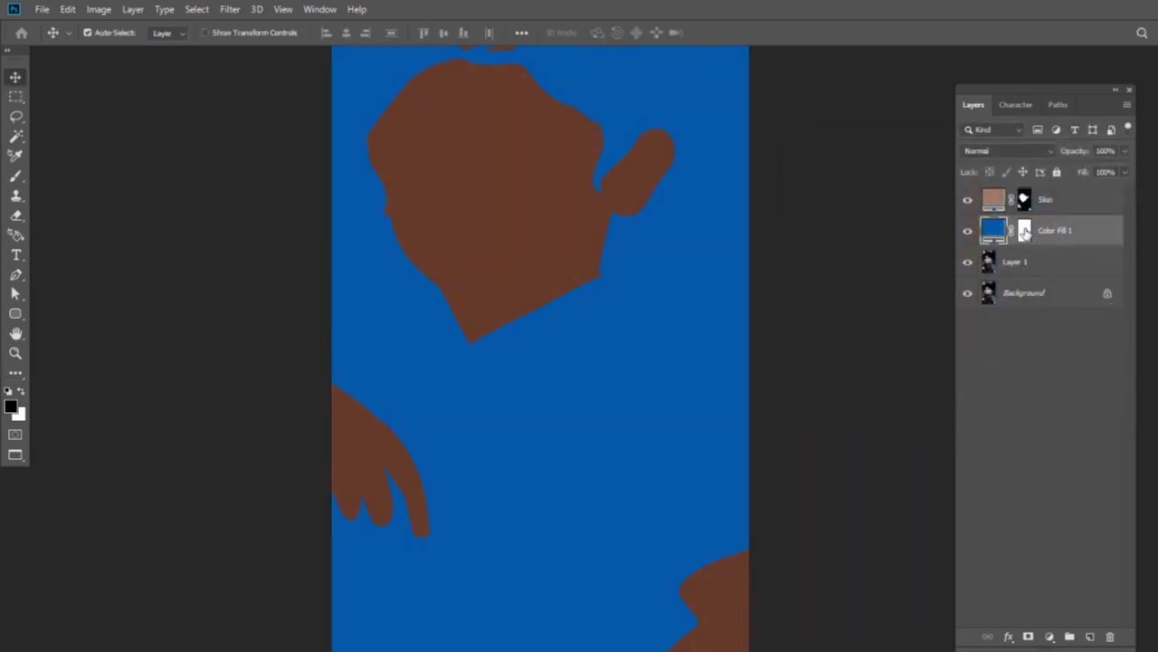
pyautogui.click(1025, 232)
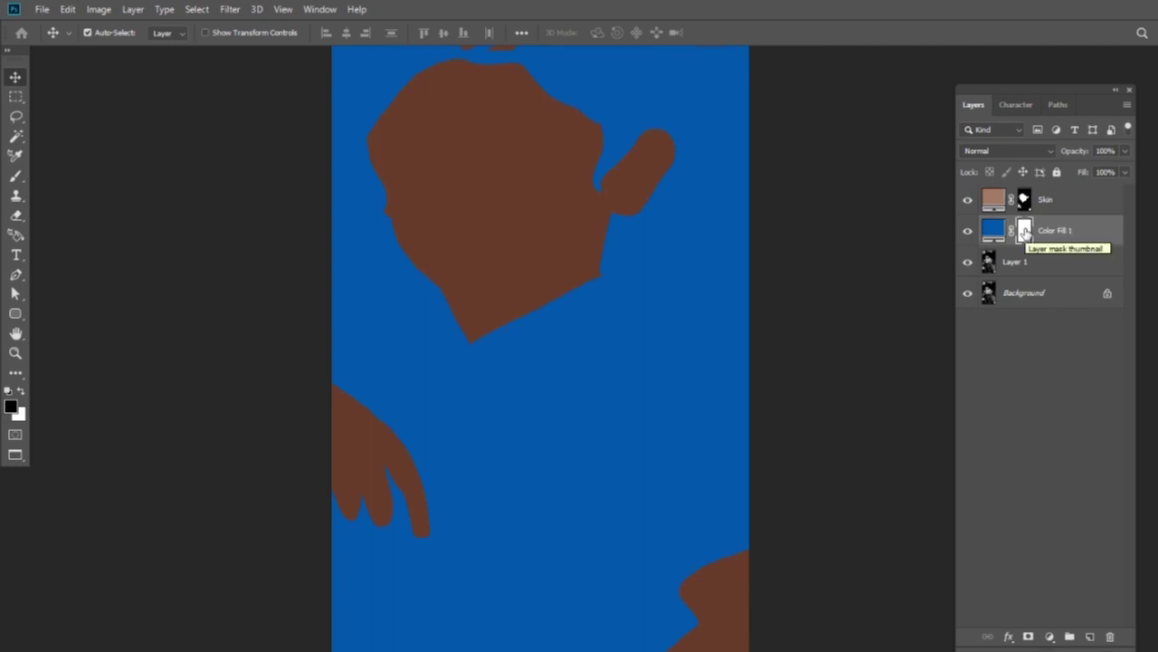
pyautogui.hotkey('alt', 'Delete')
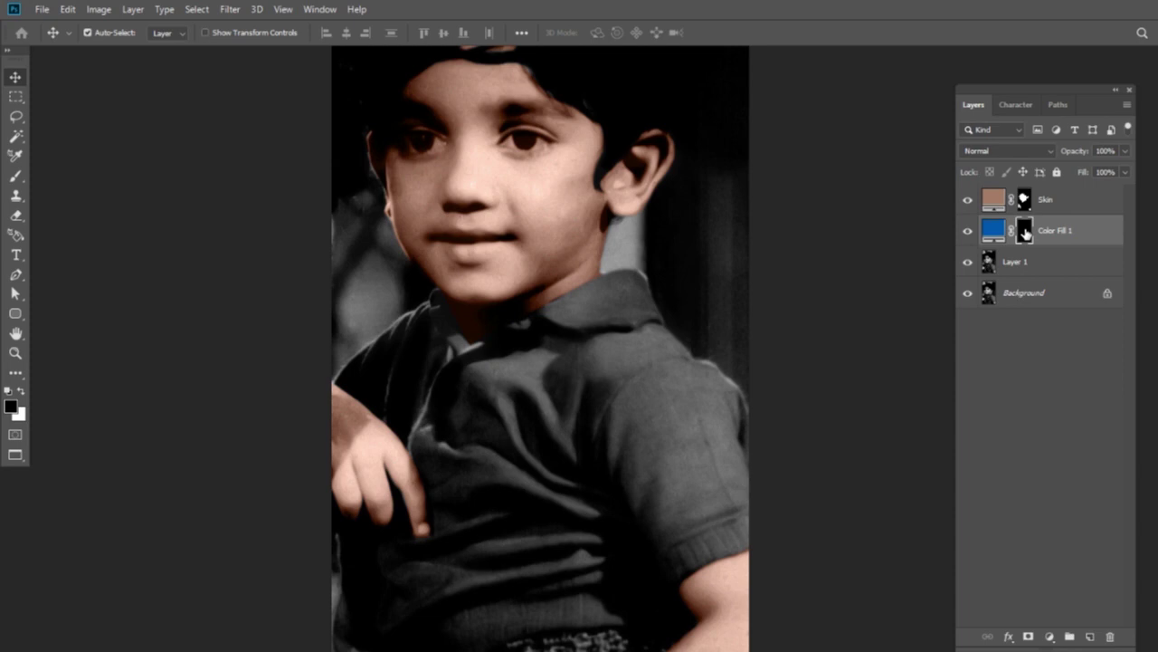
pyautogui.click(1052, 107)
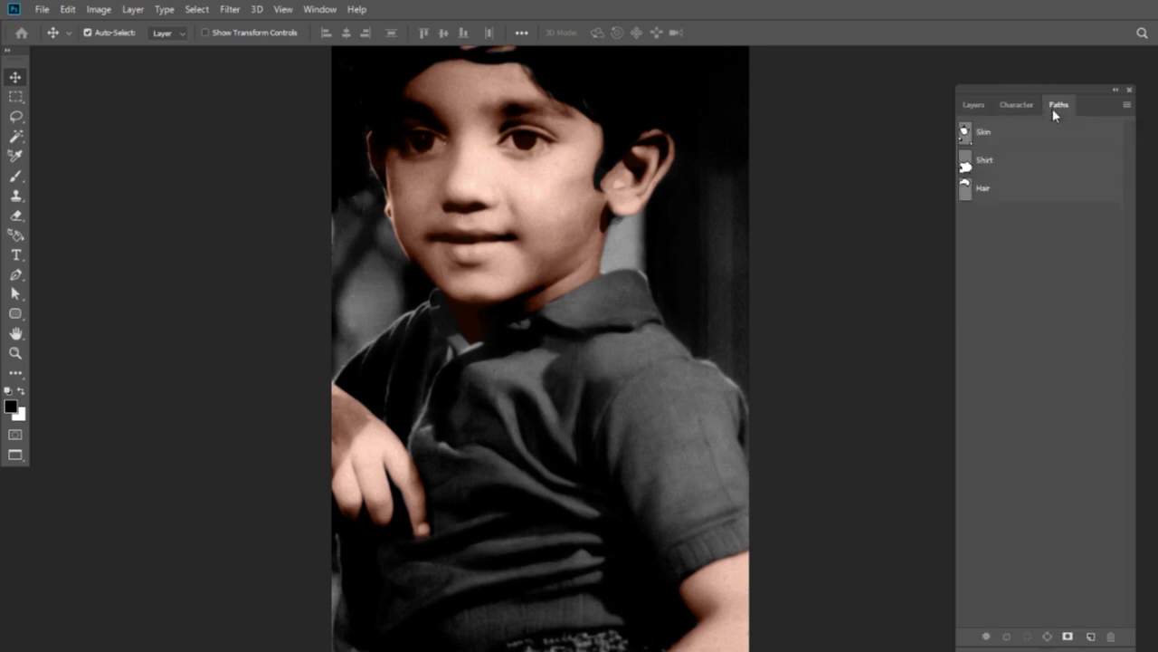
# Reveal the blue fill only inside the Shirt path selection on Color Fill 1's mask.
pyautogui.click(990, 161)
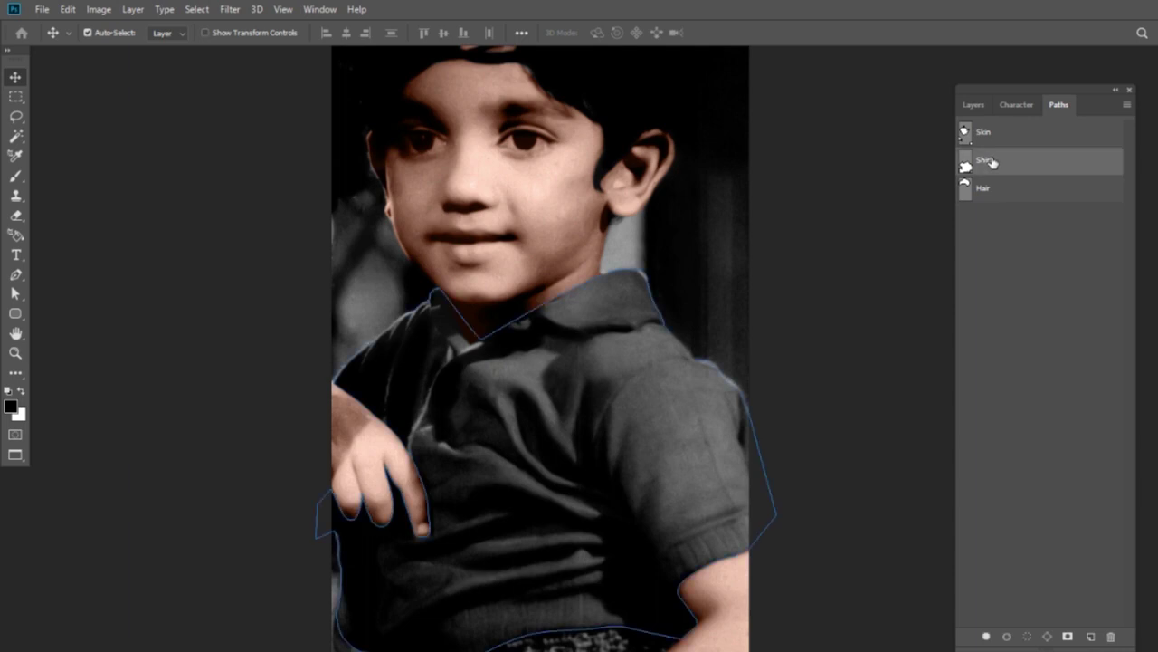
pyautogui.hotkey('ctrl', 'Return')
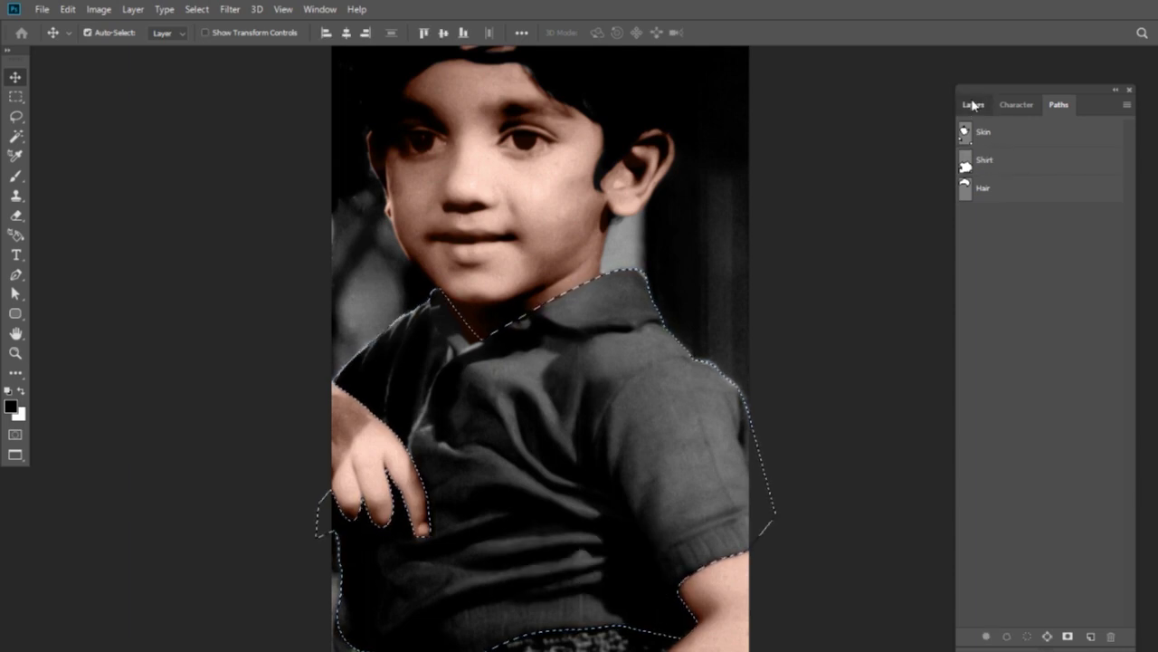
pyautogui.click(973, 105)
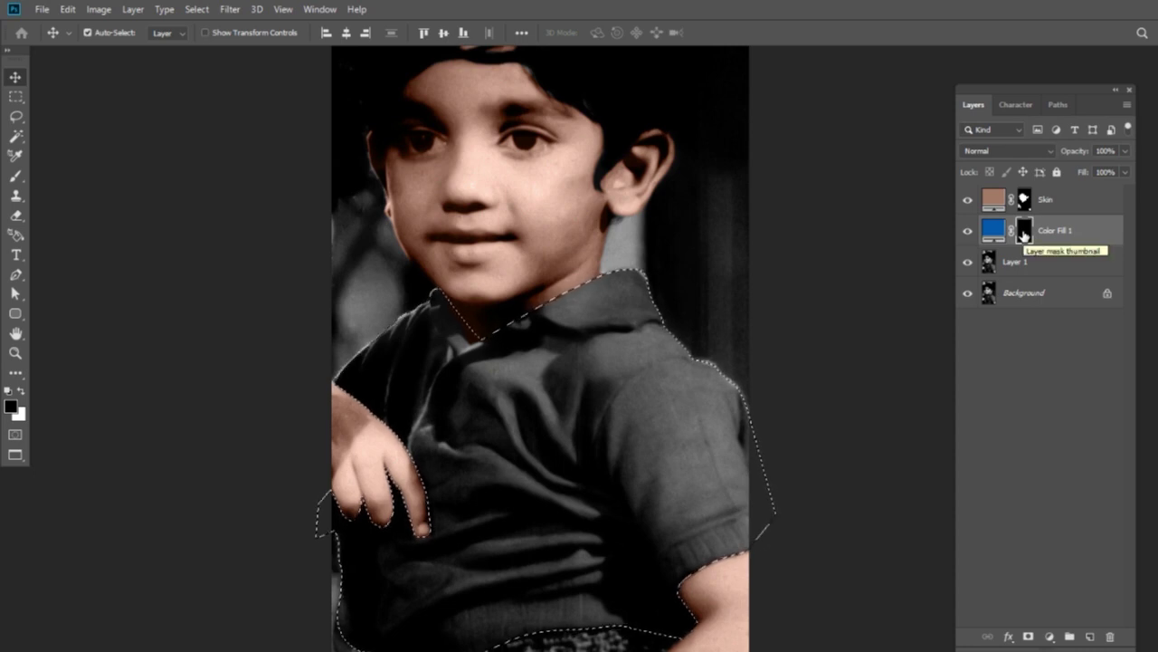
pyautogui.hotkey('ctrl', 'Delete')
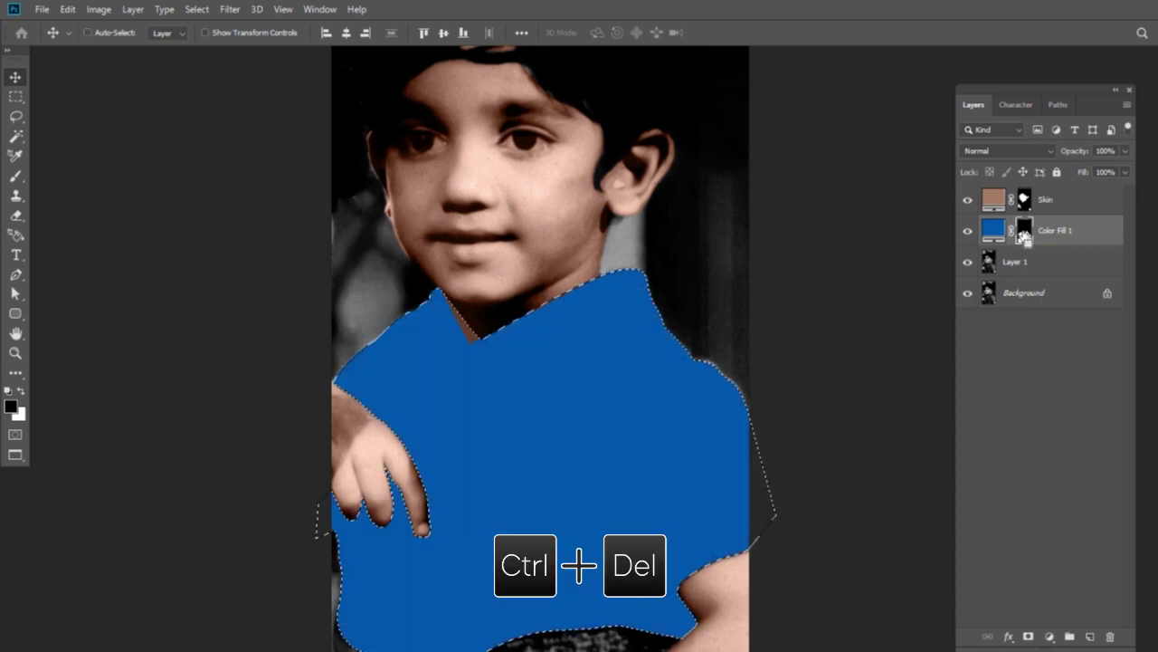
pyautogui.hotkey('ctrl', 'd')
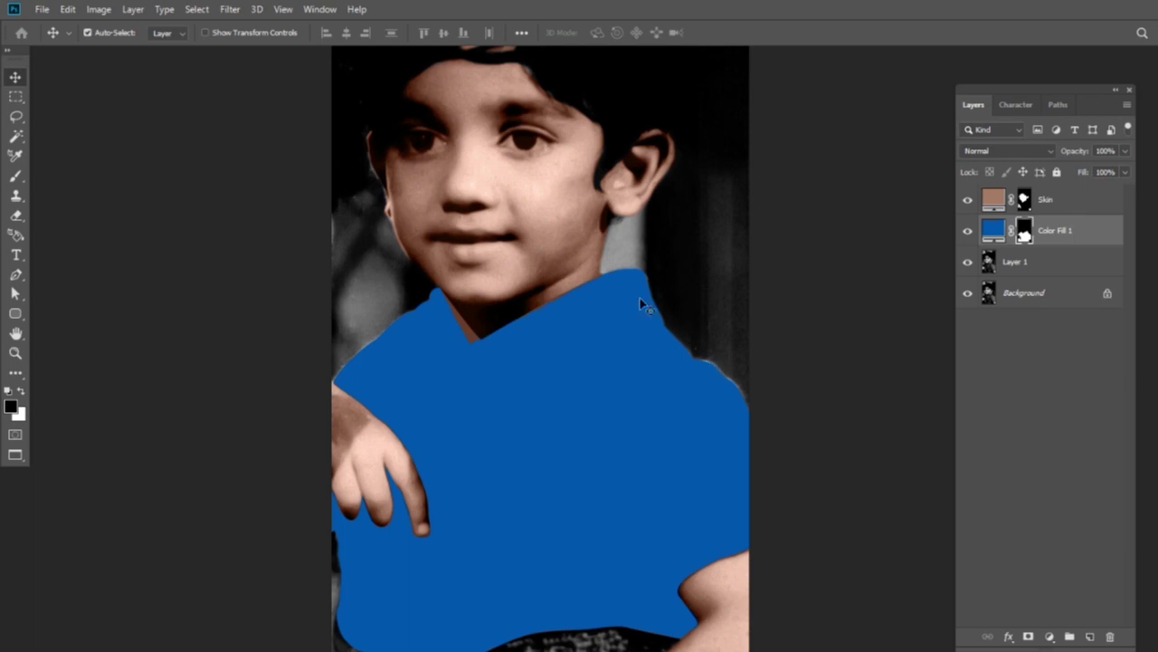
# Set Color Fill 1's blend mode to Color so the shirt's folds show through.
pyautogui.click(1012, 152)
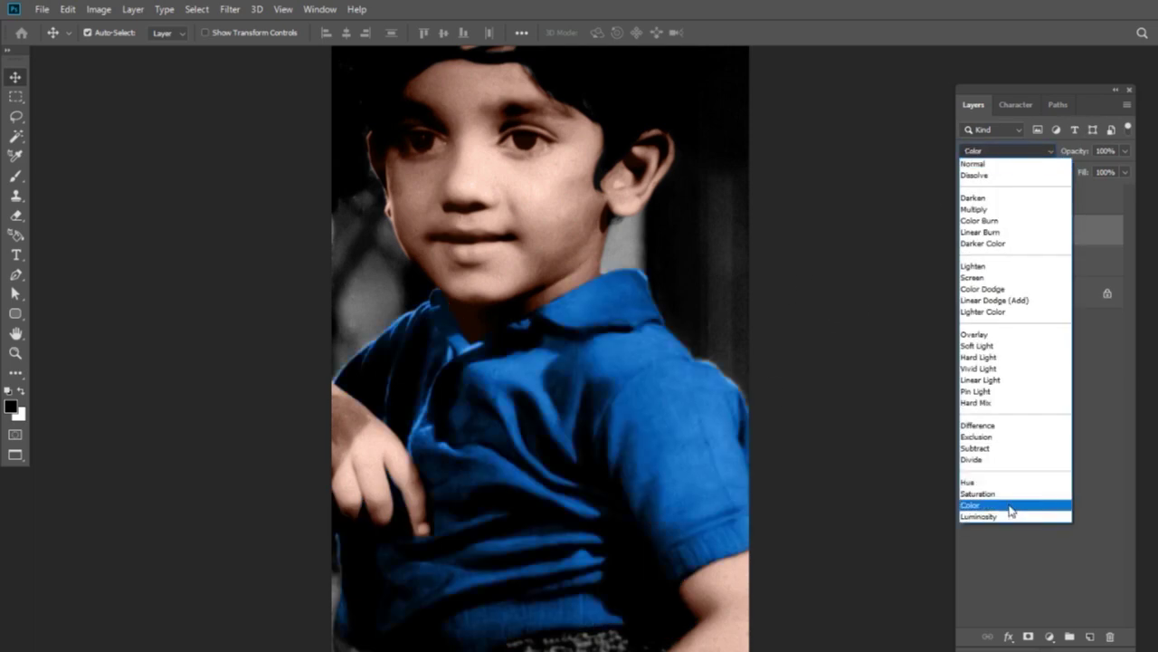
pyautogui.click(1009, 507)
pyautogui.click(1050, 312)
pyautogui.click(1099, 230)
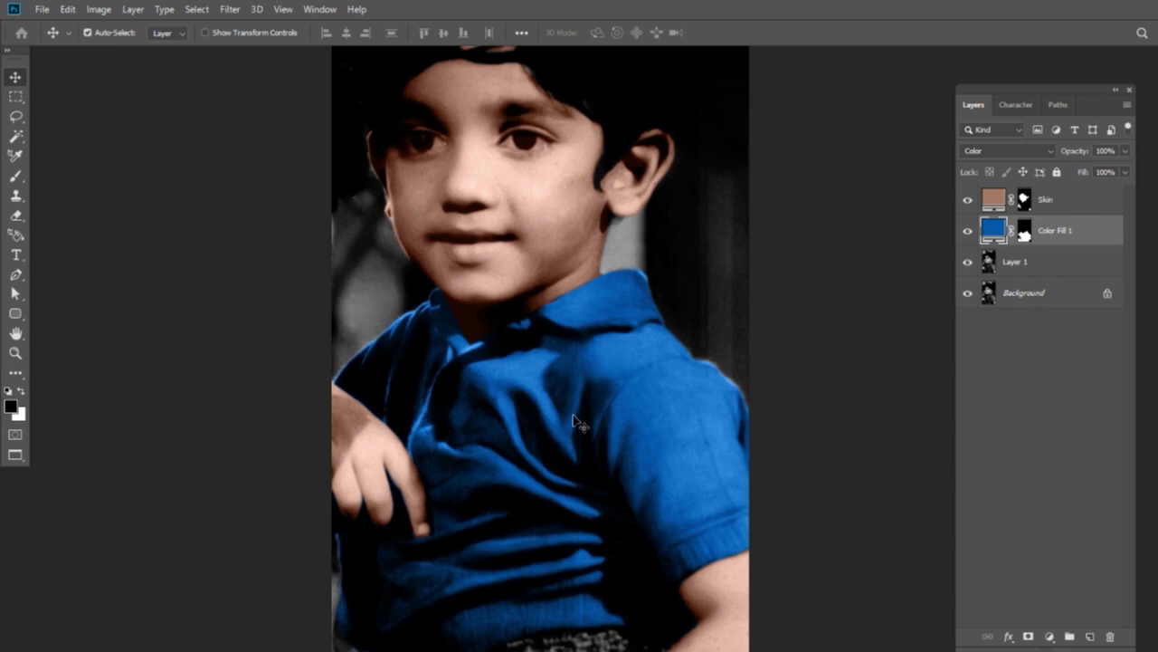
pyautogui.moveTo(676, 338); pyautogui.dragTo(703, 369)
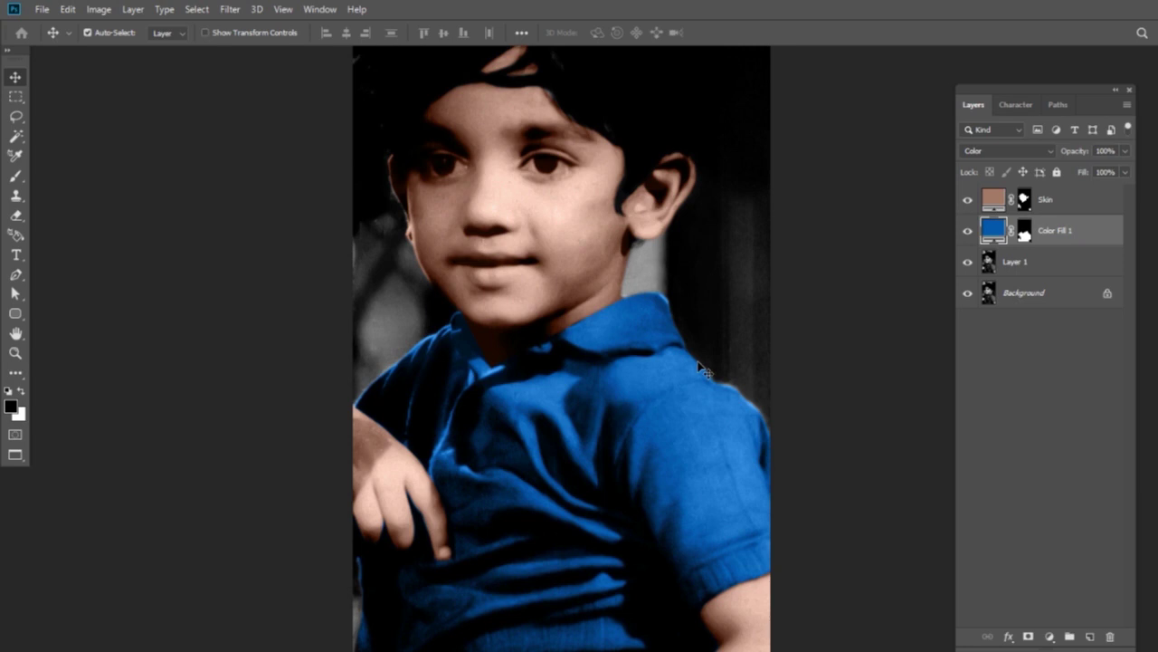
# Frame the lower edge of the blue shirt and the shorts' waistband up close, then select Layer 1.
pyautogui.moveTo(705, 372); pyautogui.dragTo(714, 437)
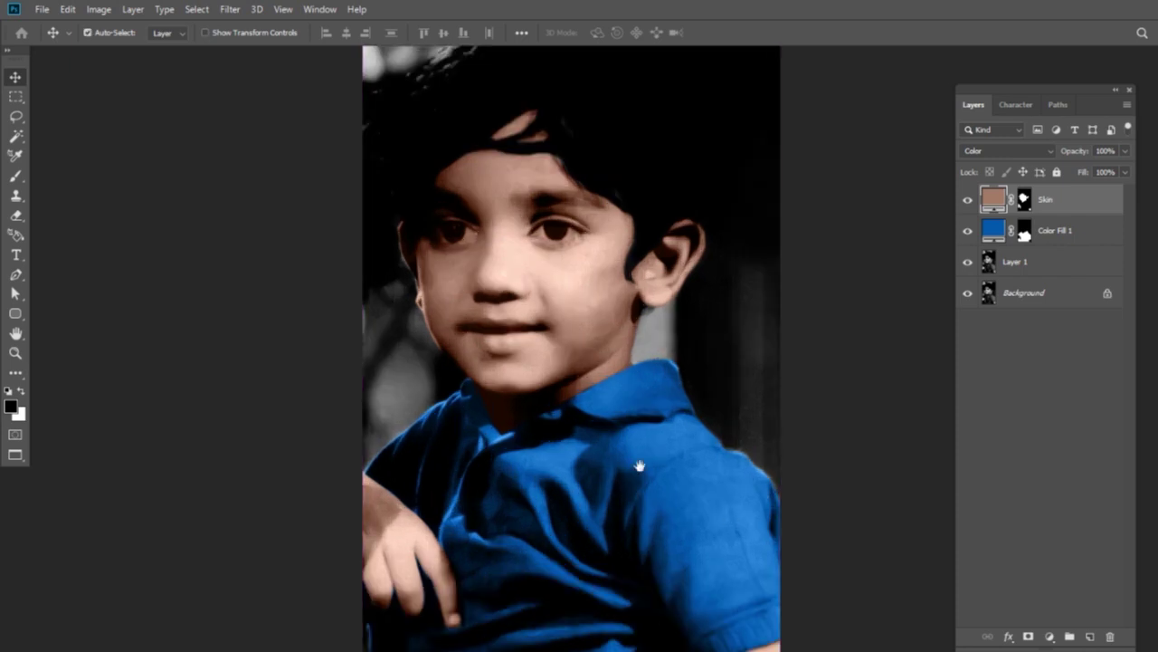
pyautogui.moveTo(622, 440); pyautogui.dragTo(634, 219)
pyautogui.moveTo(658, 409); pyautogui.dragTo(651, 357)
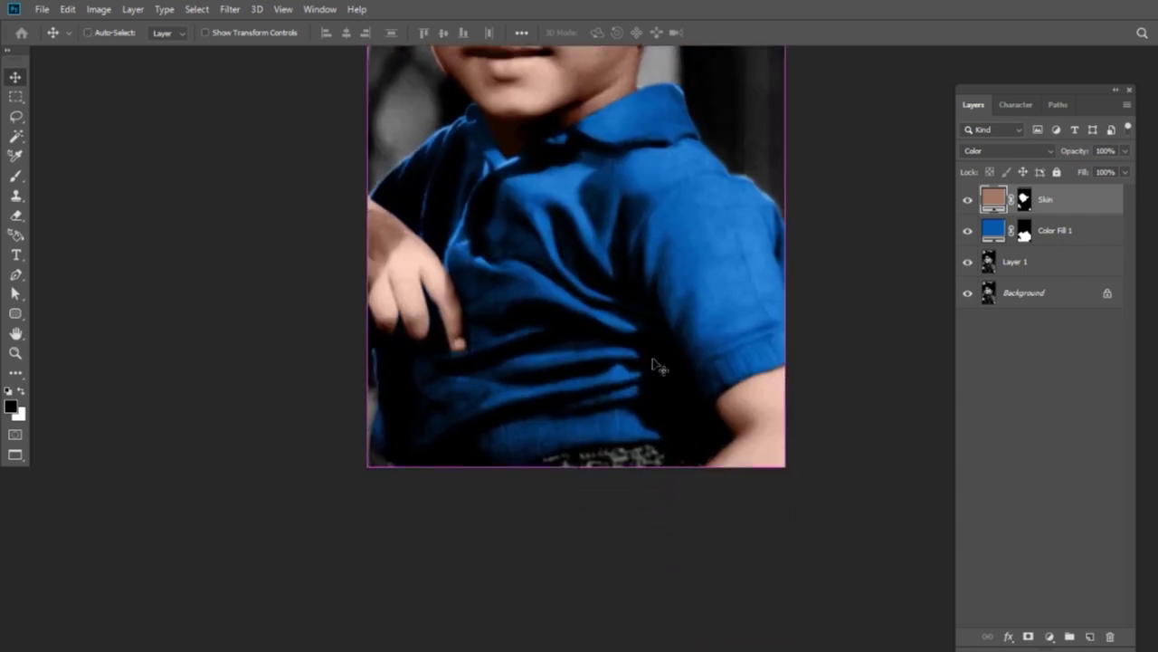
pyautogui.scroll(3, 652, 365)
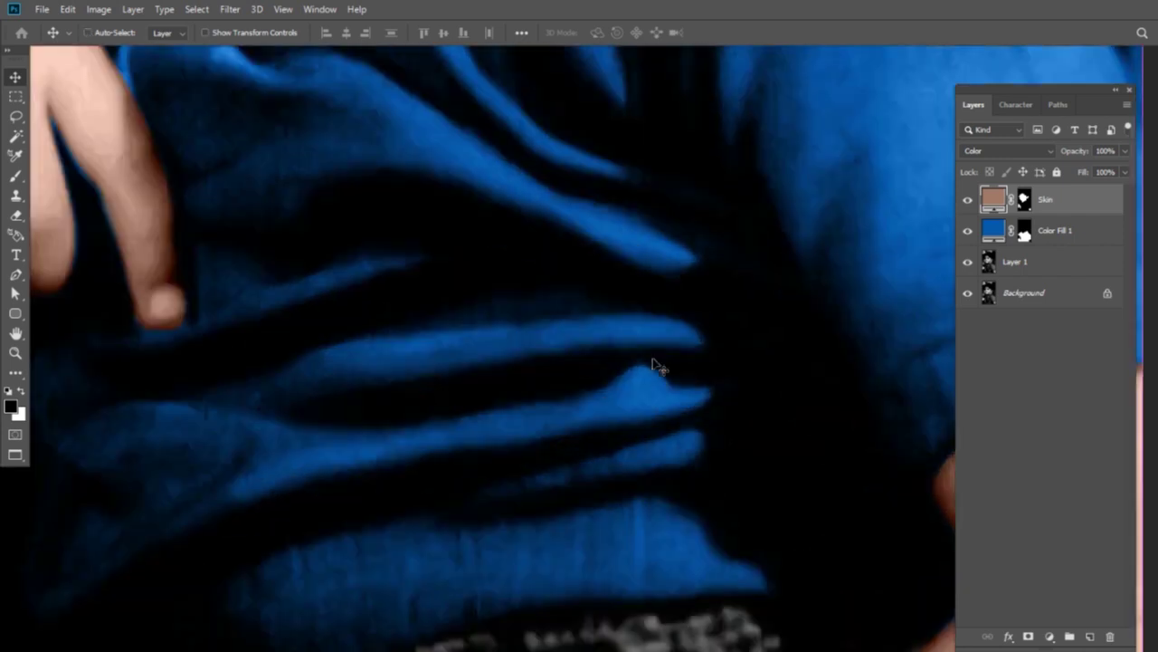
pyautogui.scroll(-2, 579, 408)
pyautogui.scroll(-2, 568, 362)
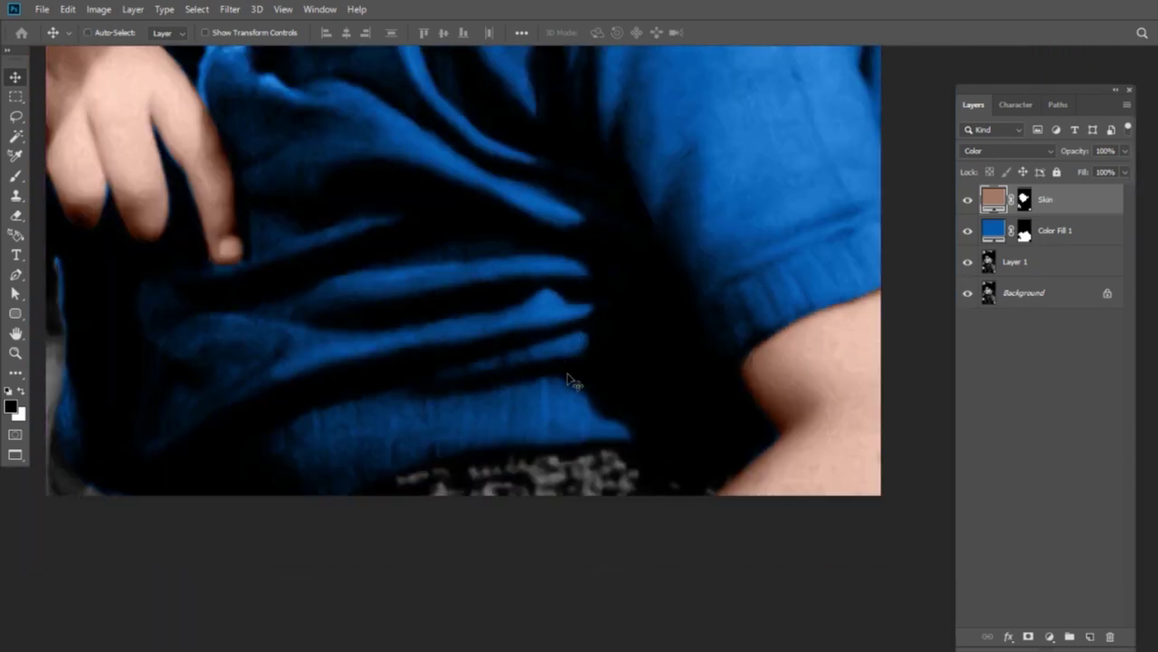
pyautogui.moveTo(590, 365)
pyautogui.mouseDown()
pyautogui.moveTo(655, 348)
pyautogui.moveTo(590, 341)
pyautogui.mouseUp()
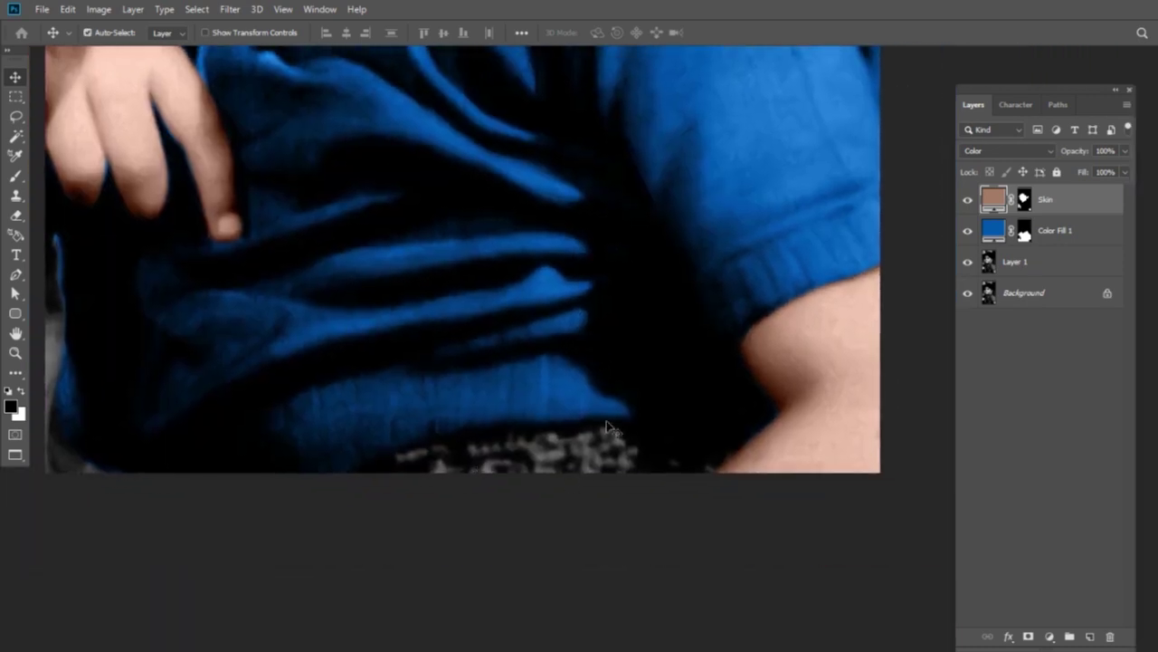
pyautogui.click(1059, 267)
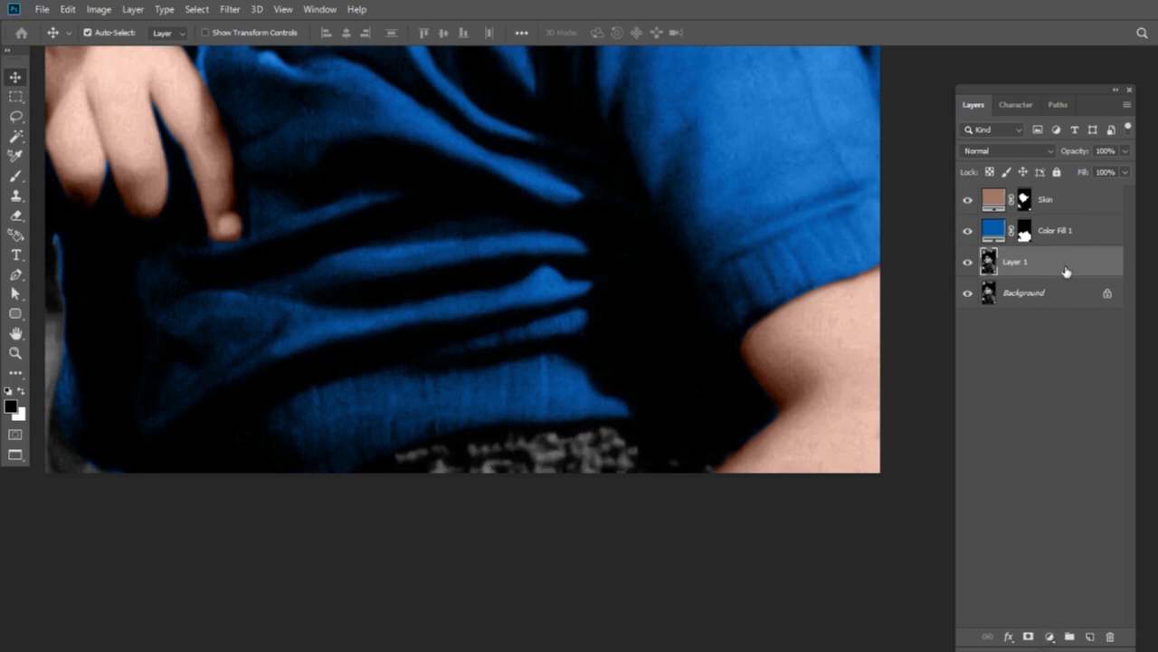
# Add a purple b500bd Solid Color fill layer, Color Fill 2, with its mask filled black.
pyautogui.click(1049, 637)
pyautogui.click(1097, 371)
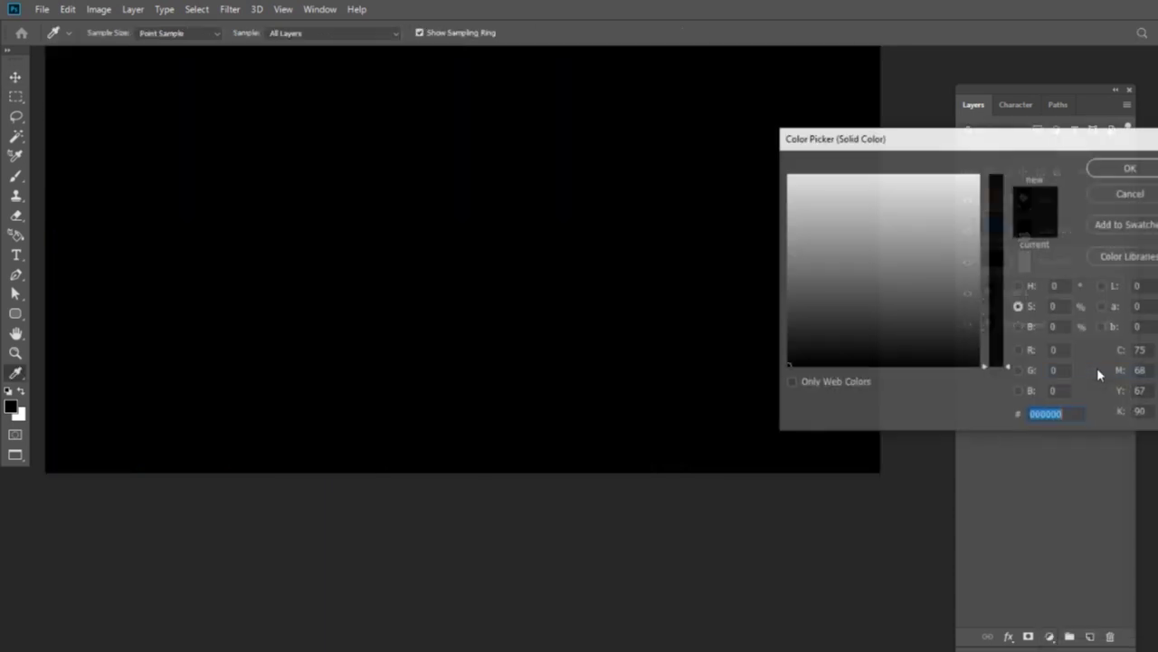
pyautogui.click(909, 164)
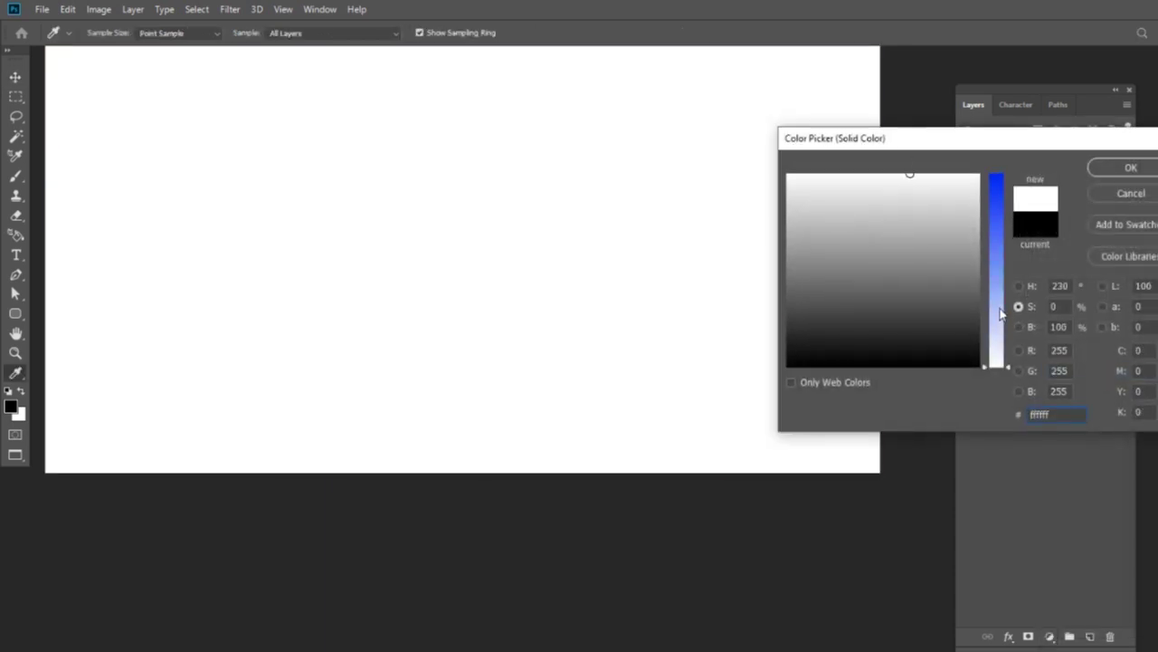
pyautogui.moveTo(995, 365); pyautogui.dragTo(1011, 150)
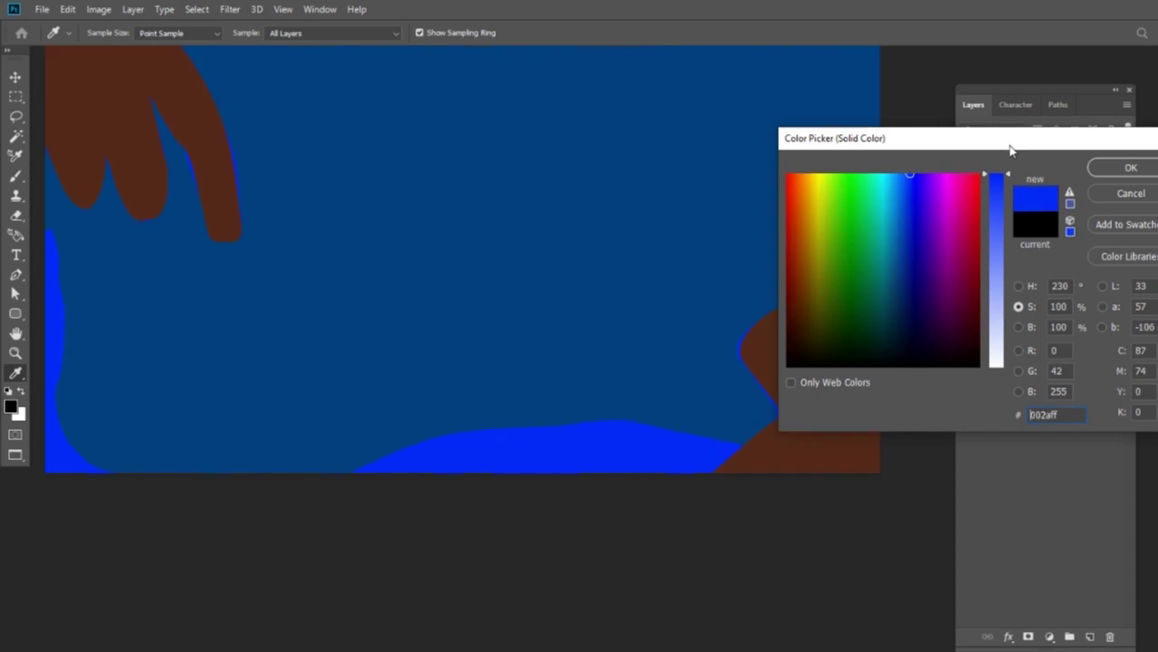
pyautogui.click(934, 234)
pyautogui.moveTo(934, 233); pyautogui.dragTo(962, 218)
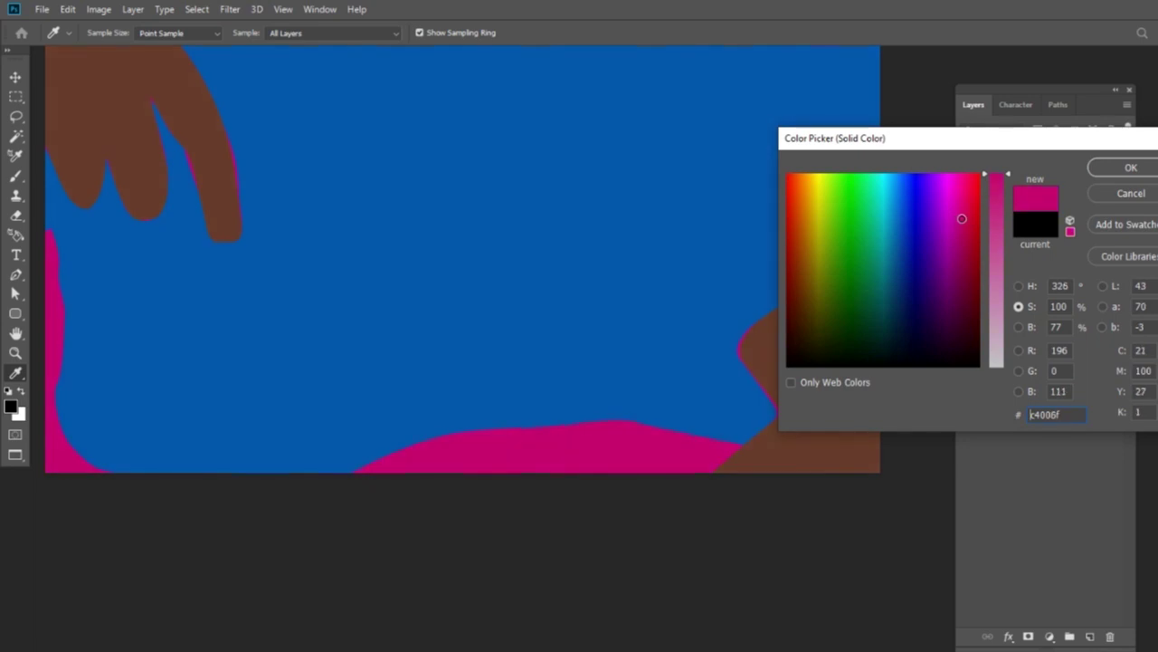
pyautogui.moveTo(962, 218); pyautogui.dragTo(935, 218)
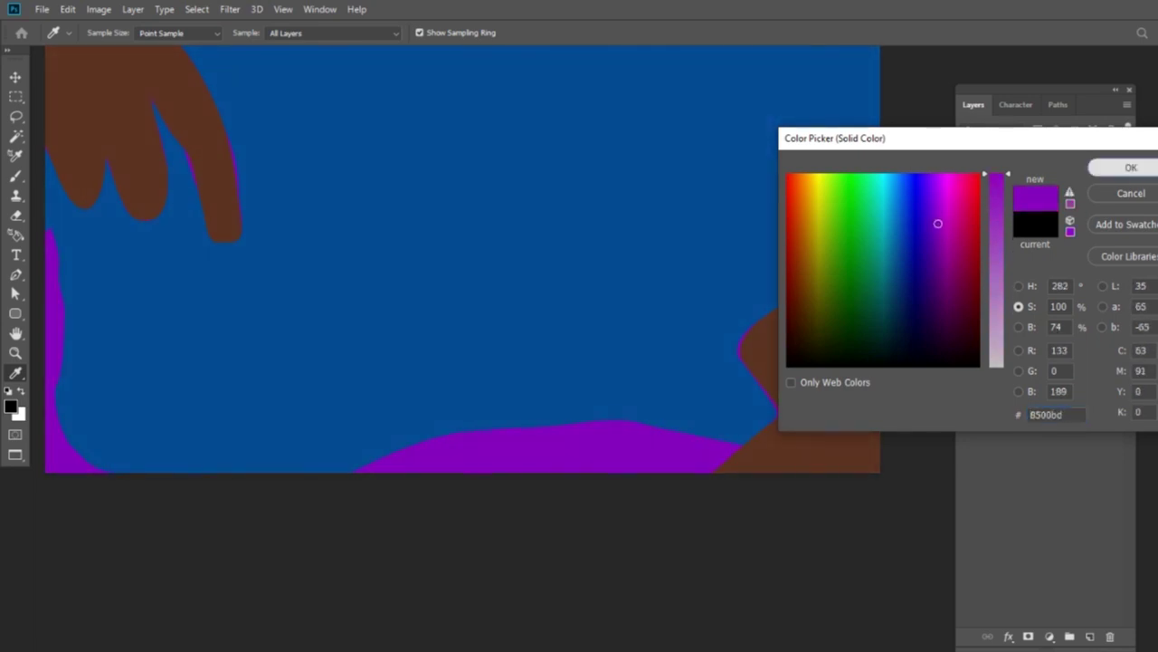
pyautogui.click(1131, 168)
pyautogui.click(1025, 263)
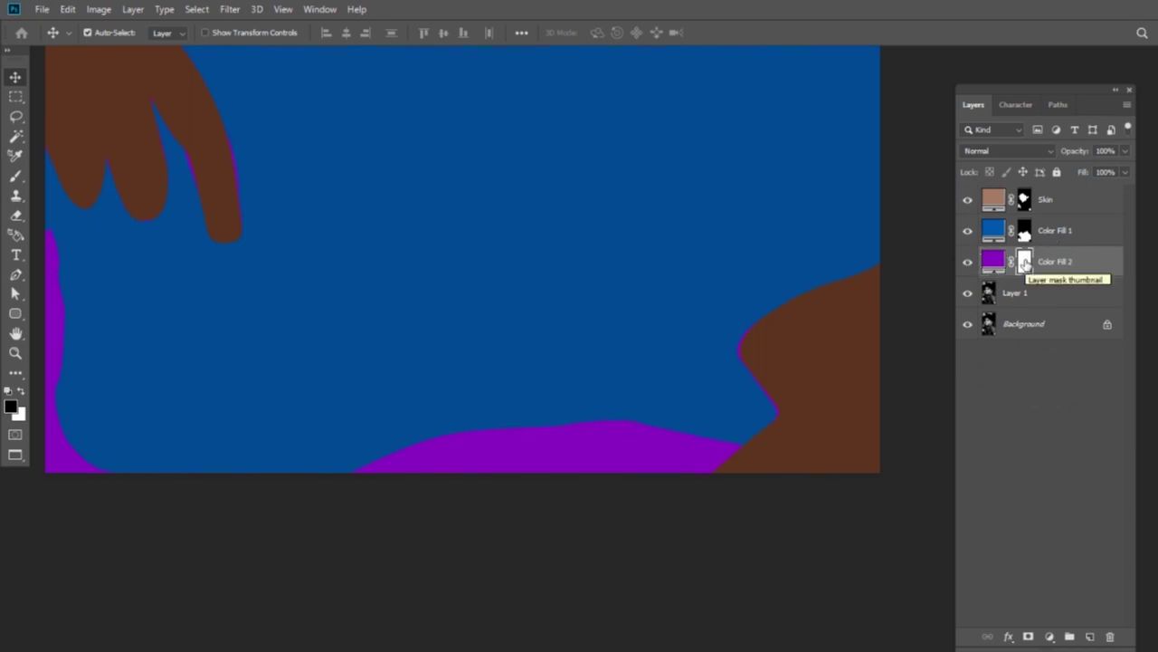
pyautogui.hotkey('alt', 'Delete')
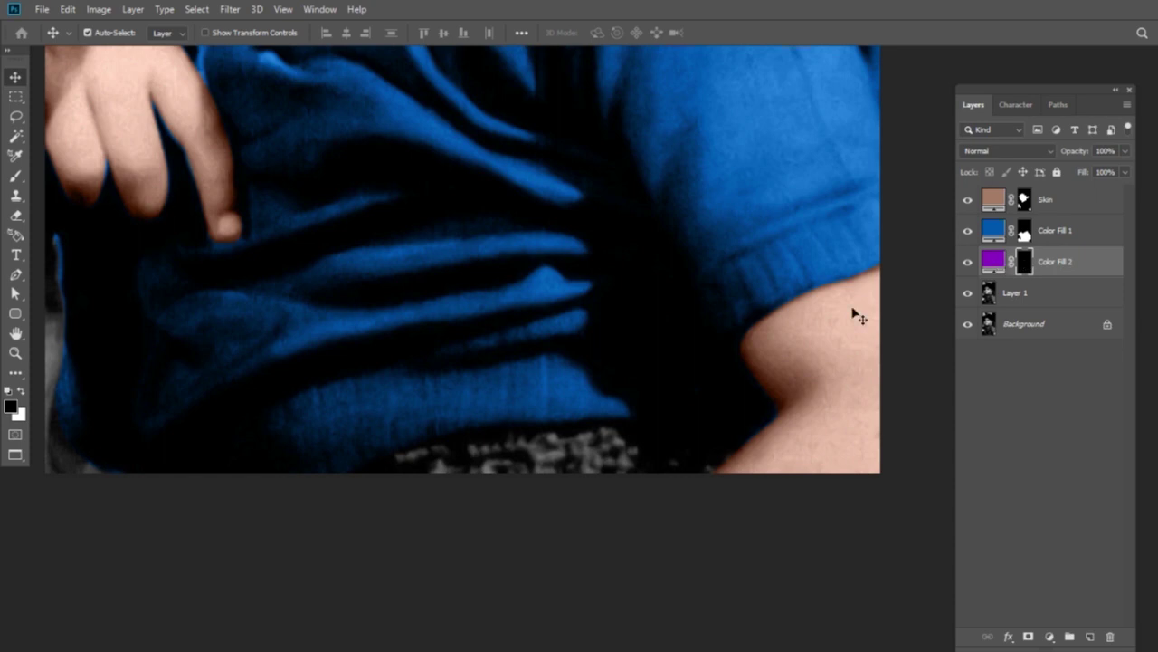
# Paint white on the Color Fill 2 mask at 100% opacity with a size-24 brush over the shorts' waistband.
pyautogui.press('b')
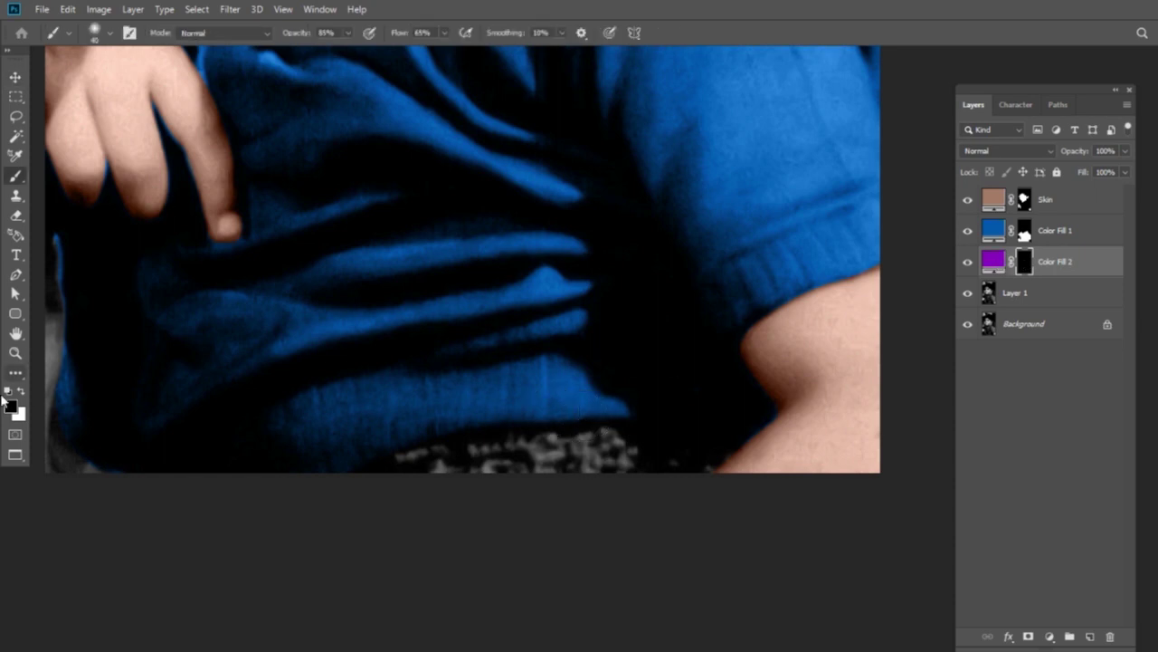
pyautogui.press('x')
pyautogui.moveTo(517, 470); pyautogui.dragTo(511, 471)
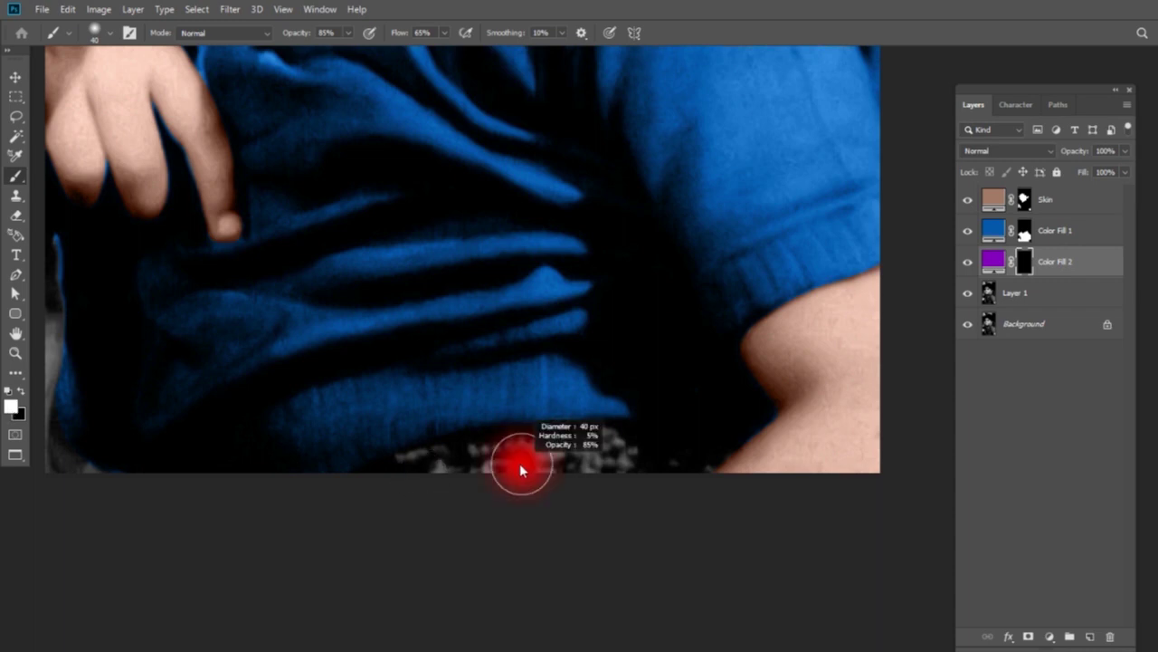
pyautogui.moveTo(400, 466)
pyautogui.mouseDown()
pyautogui.moveTo(653, 445)
pyautogui.moveTo(400, 468)
pyautogui.mouseUp()
pyautogui.press('0')
pyautogui.moveTo(398, 36); pyautogui.dragTo(664, 36)
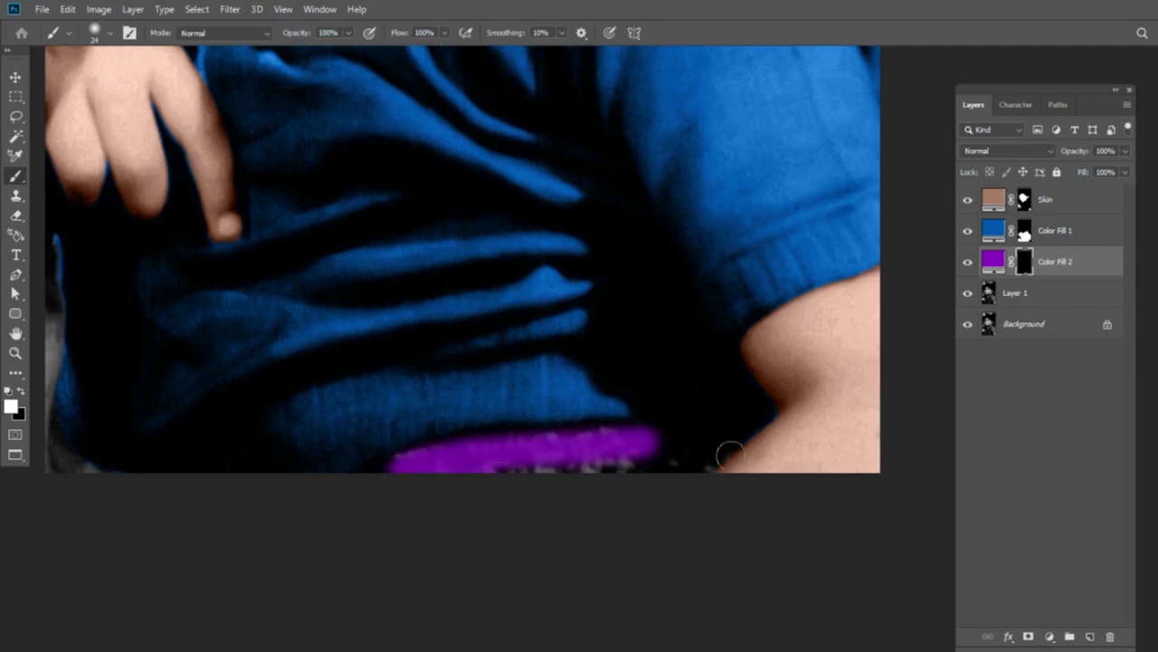
pyautogui.moveTo(729, 434)
pyautogui.mouseDown()
pyautogui.moveTo(673, 460)
pyautogui.moveTo(659, 442)
pyautogui.moveTo(531, 439)
pyautogui.moveTo(406, 467)
pyautogui.moveTo(702, 460)
pyautogui.mouseUp()
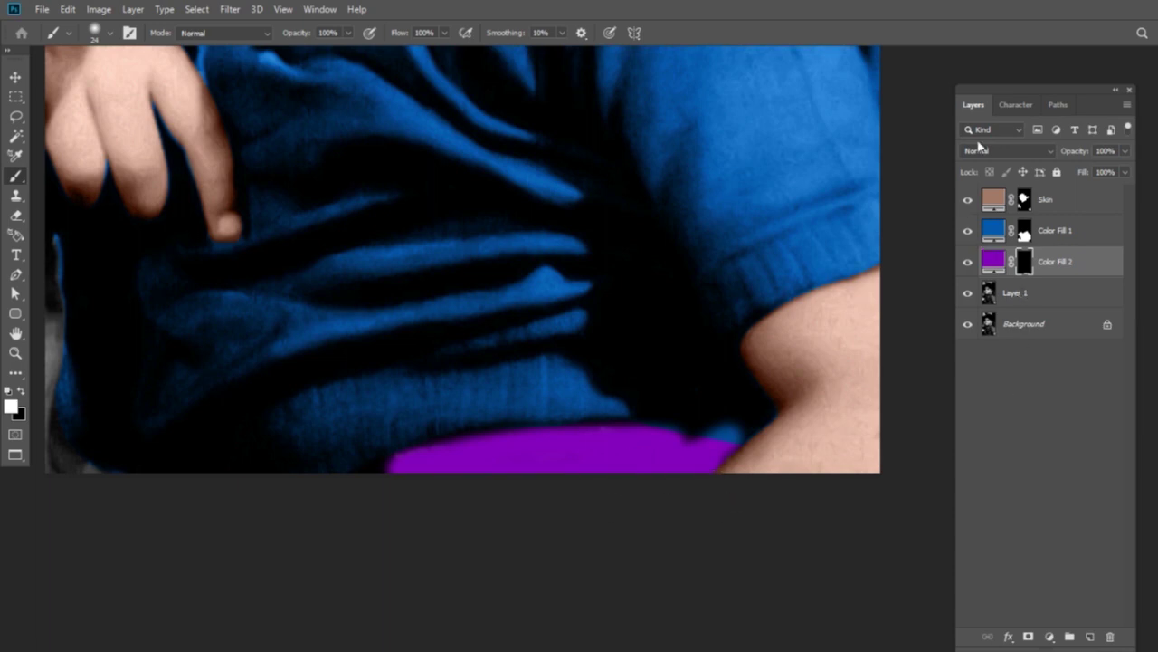
# Set Color Fill 2 to Color blend mode and mute its purple to 8b56a3.
pyautogui.click(986, 150)
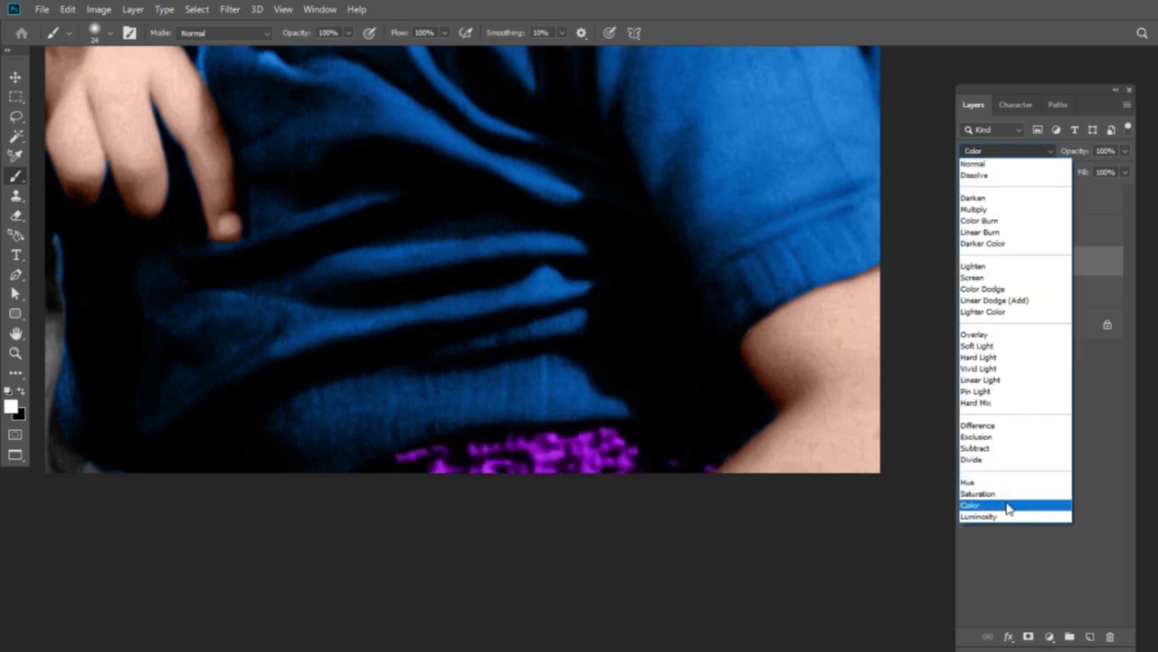
pyautogui.click(1009, 509)
pyautogui.doubleClick(994, 261)
pyautogui.moveTo(938, 226); pyautogui.dragTo(937, 242)
pyautogui.click(998, 264)
pyautogui.moveTo(1000, 271); pyautogui.dragTo(1000, 277)
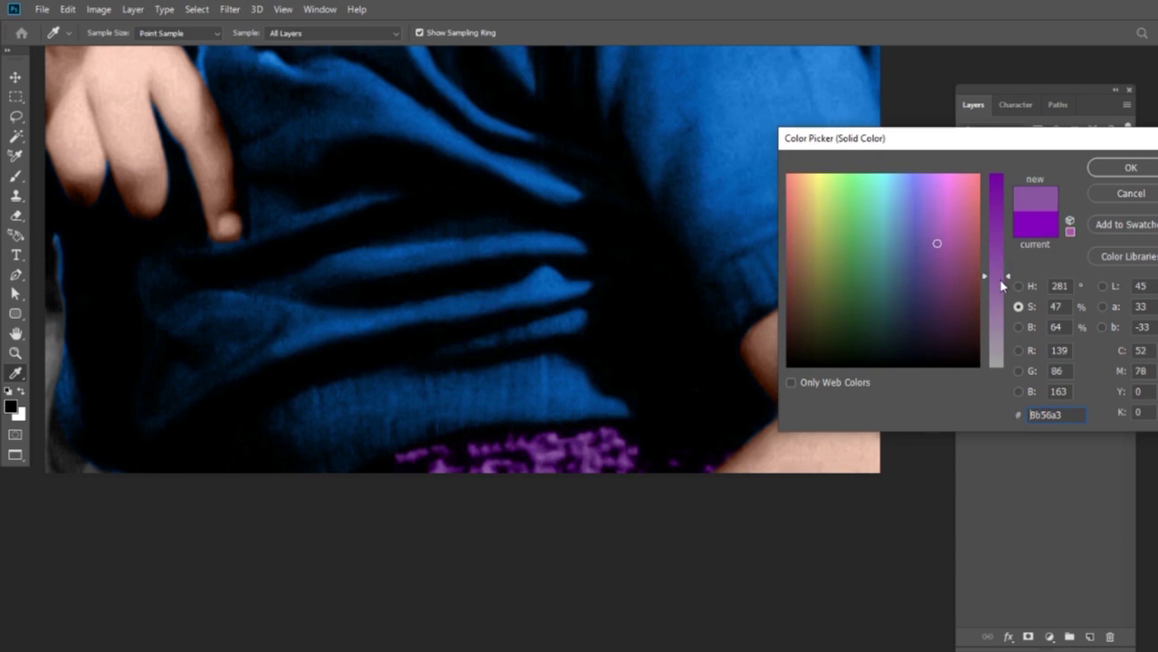
pyautogui.click(1132, 168)
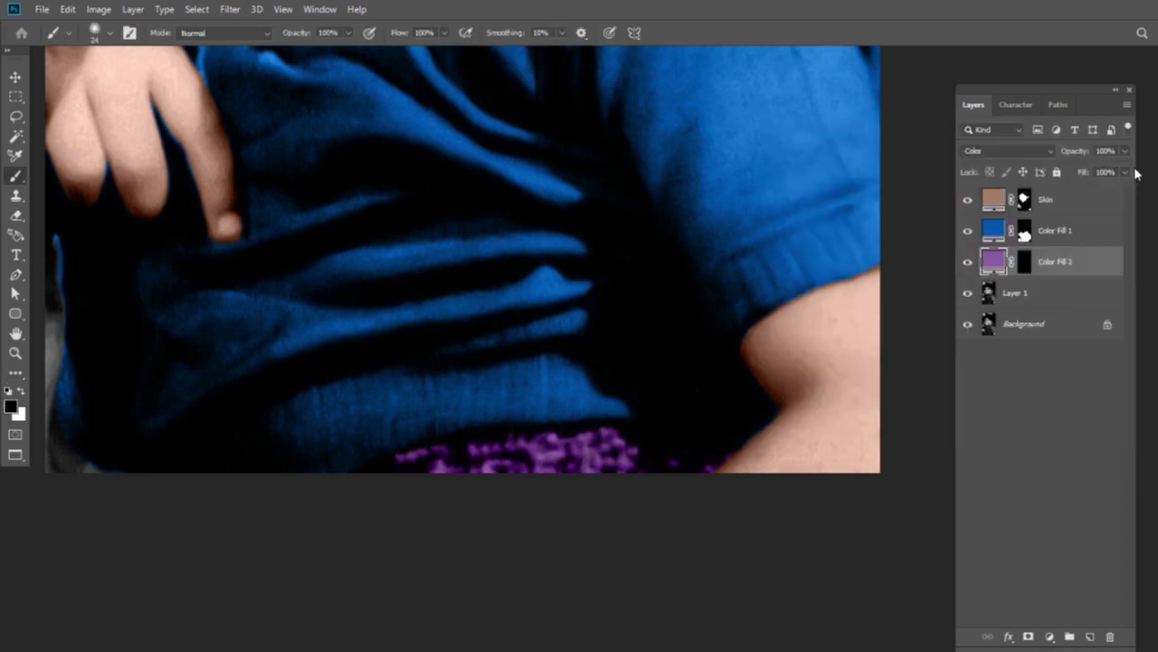
# Fit the photo, select Layer 1, and zoom in centred on the boy's head.
pyautogui.hotkey('ctrl', '0')
pyautogui.hotkey('alt', '[')
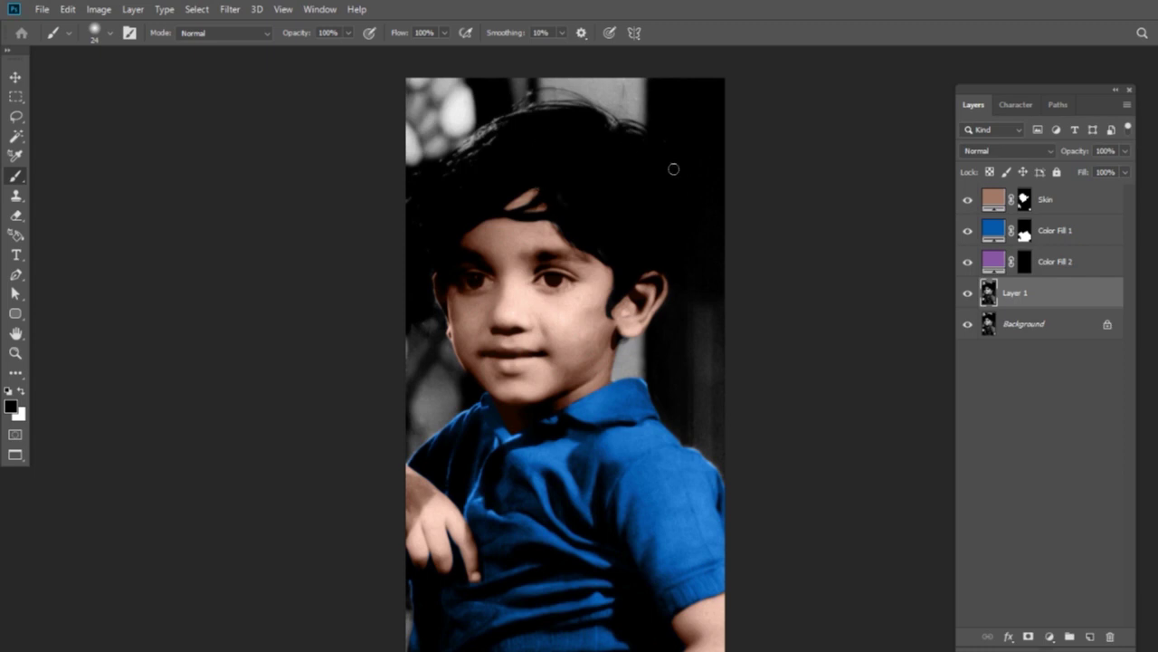
pyautogui.hotkey('ctrl', '+')
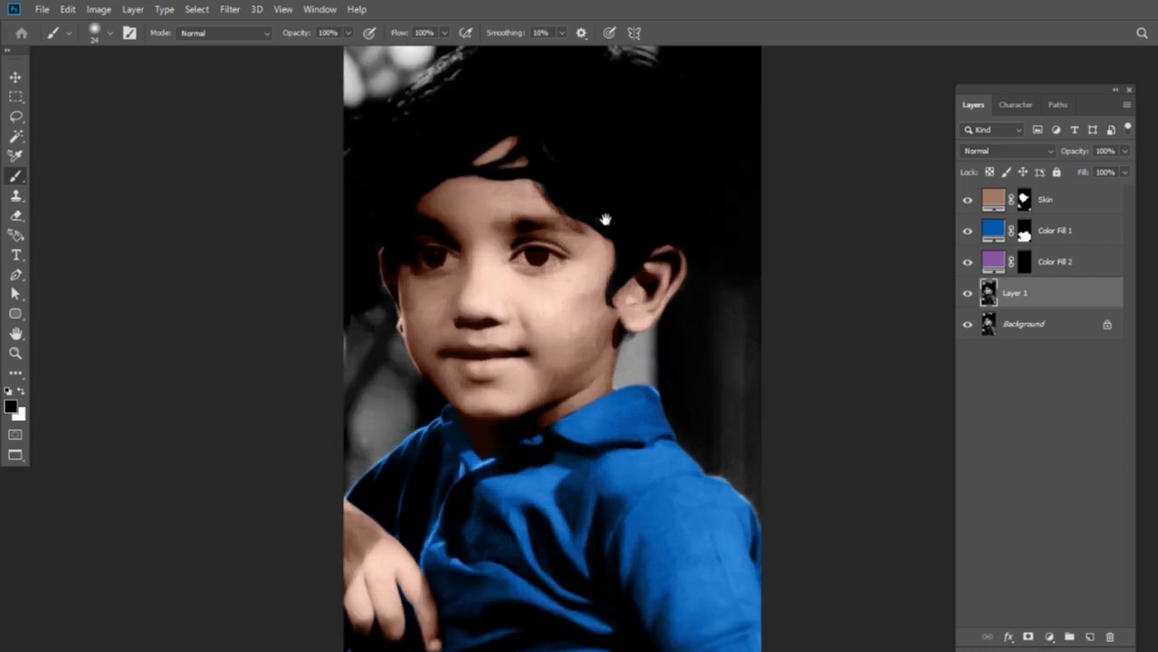
pyautogui.moveTo(610, 190); pyautogui.dragTo(600, 289)
pyautogui.click(1050, 636)
# Add a Levels layer above Layer 1 with midtones 0.74 and white point 211.
pyautogui.click(1131, 432)
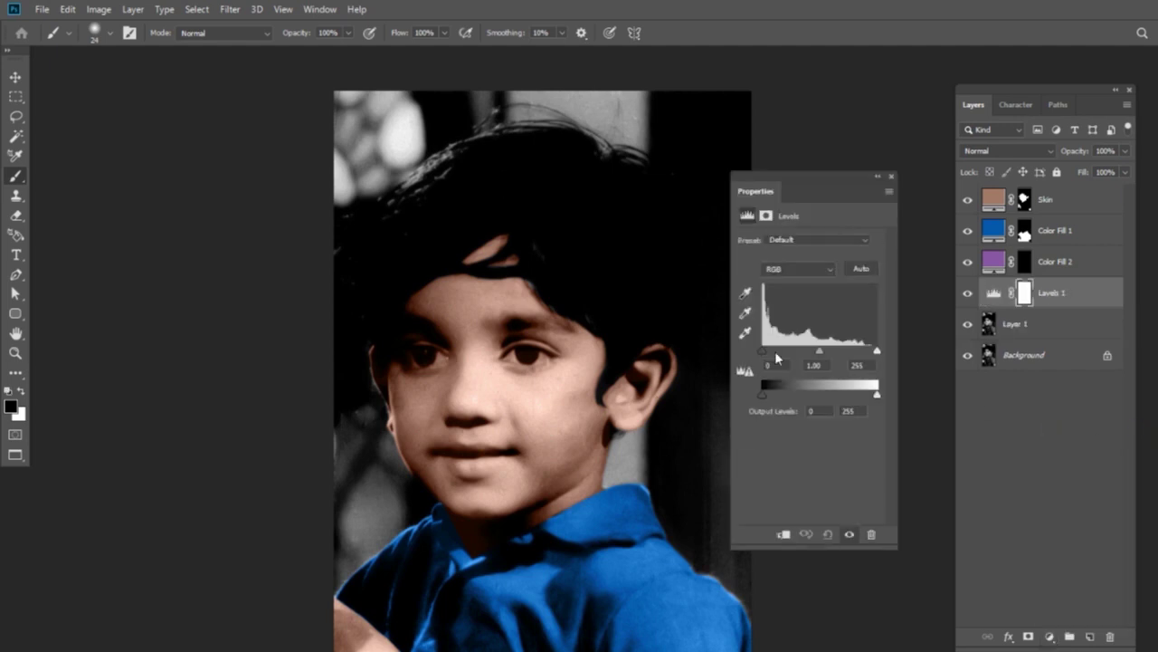
pyautogui.moveTo(819, 351); pyautogui.dragTo(830, 352)
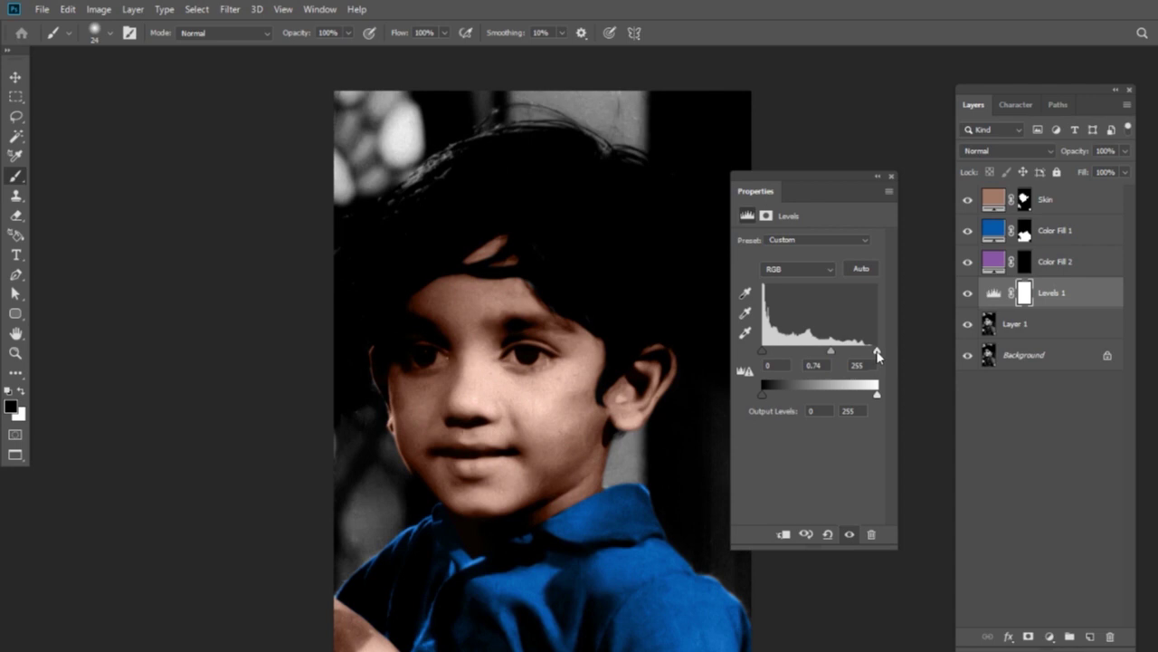
pyautogui.moveTo(877, 351); pyautogui.dragTo(858, 351)
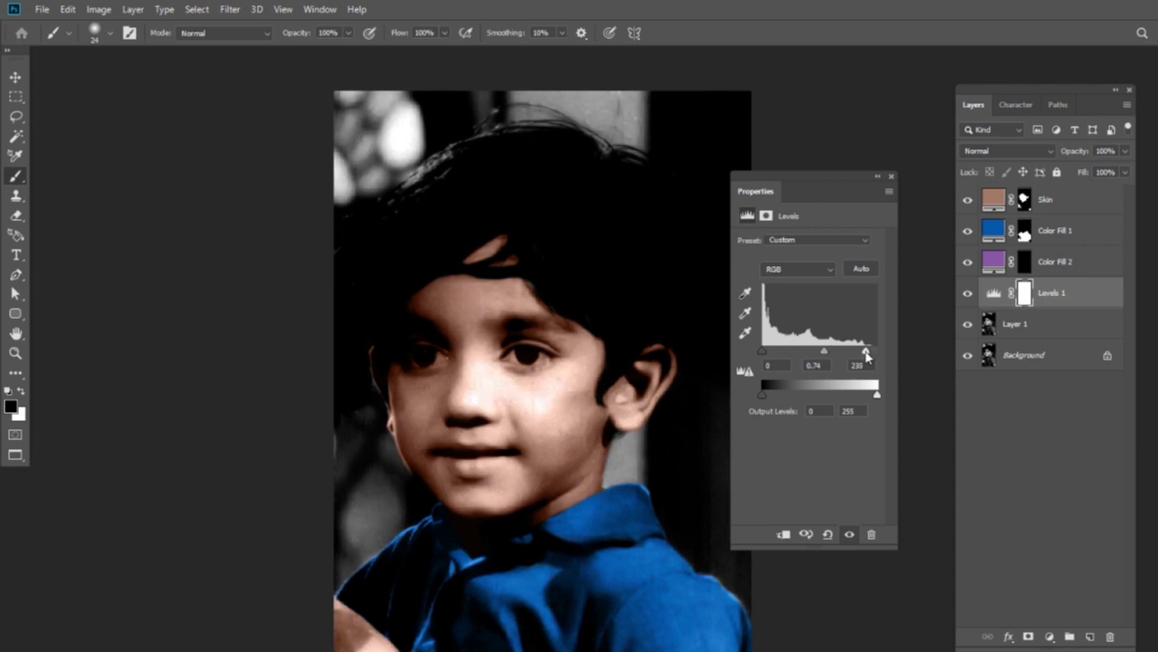
pyautogui.click(890, 177)
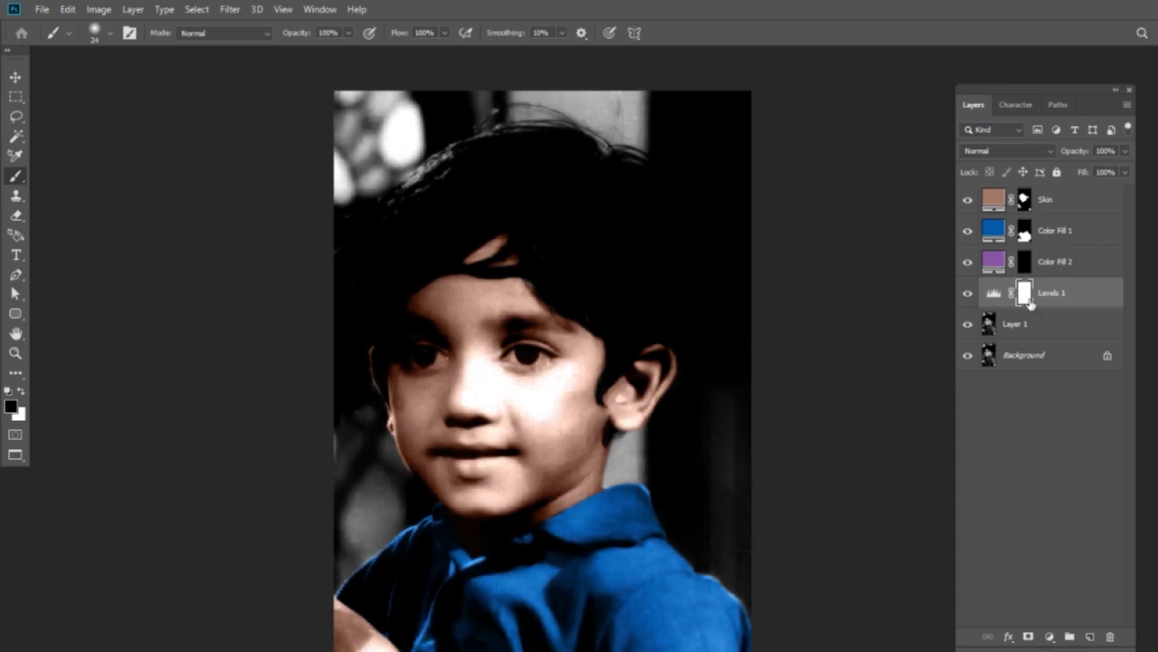
# Load the Hair path as a selection and fill the Levels 1 mask black.
pyautogui.click(1058, 104)
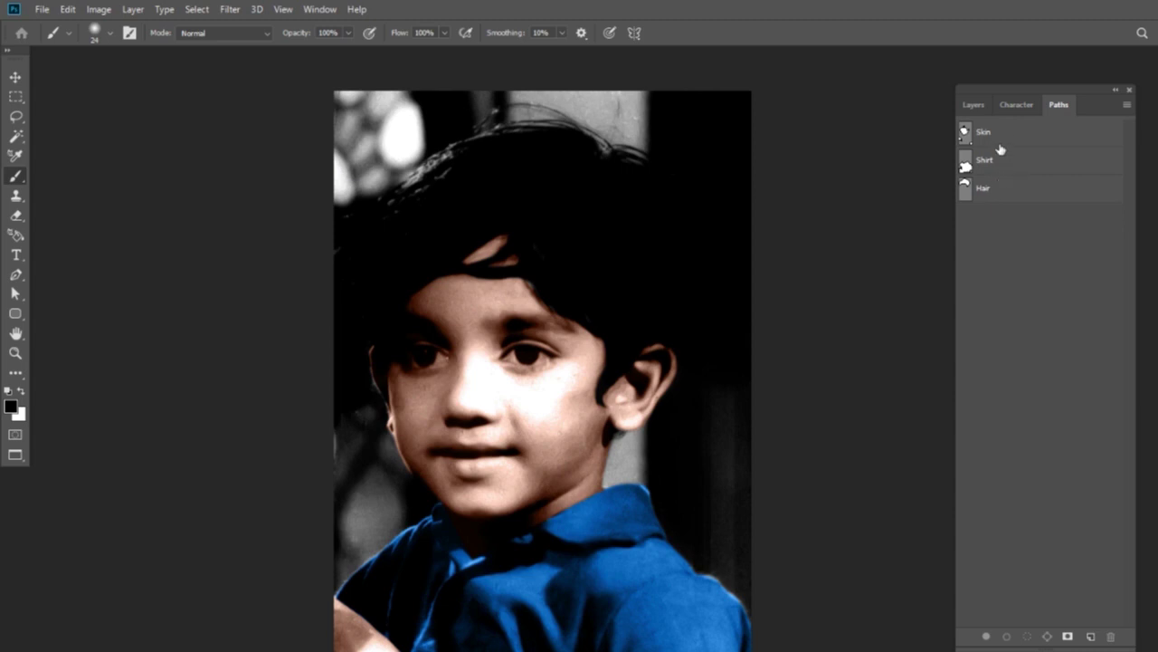
pyautogui.click(1000, 195)
pyautogui.keyDown('ctrl'); pyautogui.click(1000, 194); pyautogui.keyUp('ctrl')
pyautogui.click(974, 105)
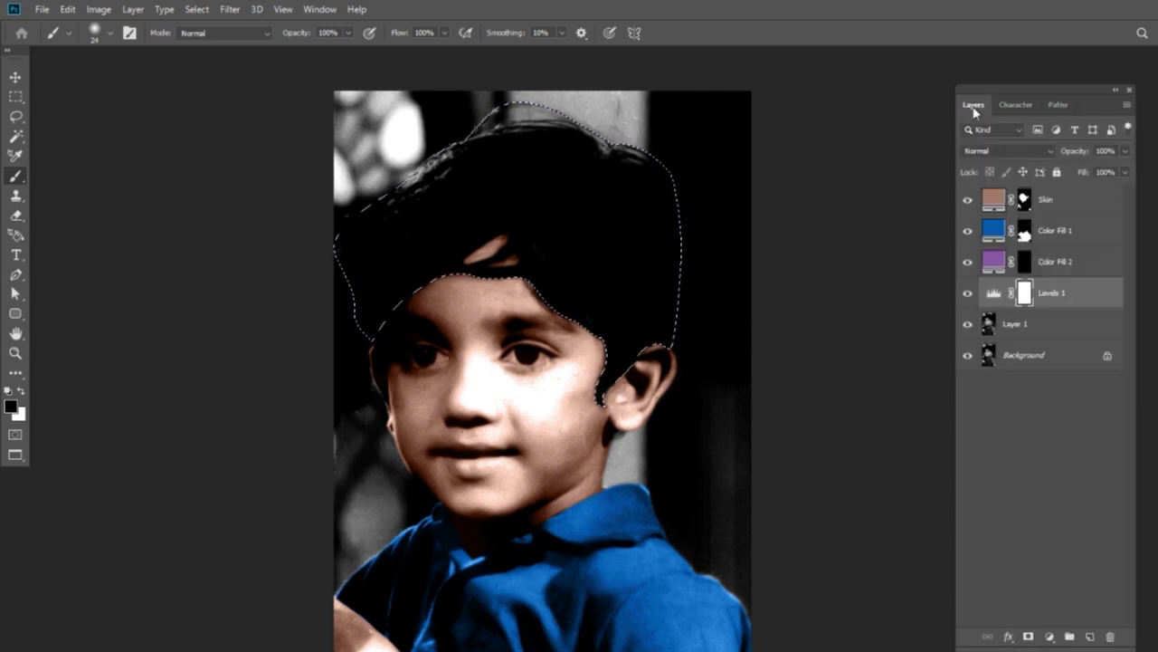
pyautogui.hotkey('alt', 'Delete')
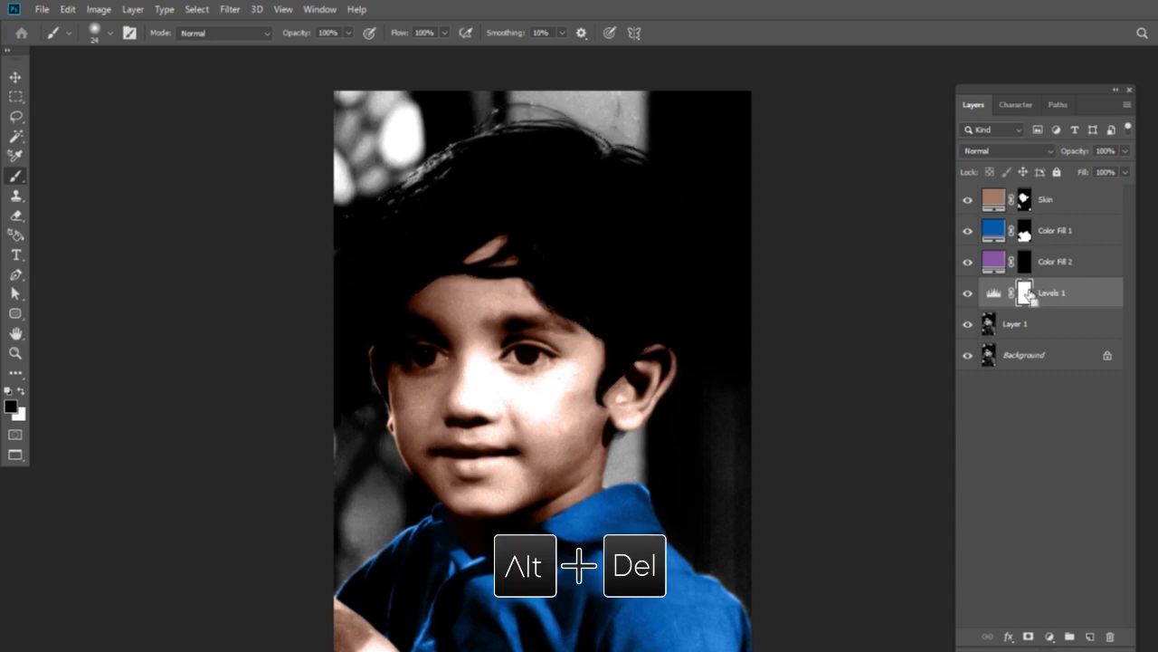
pyautogui.hotkey('ctrl', 'i')
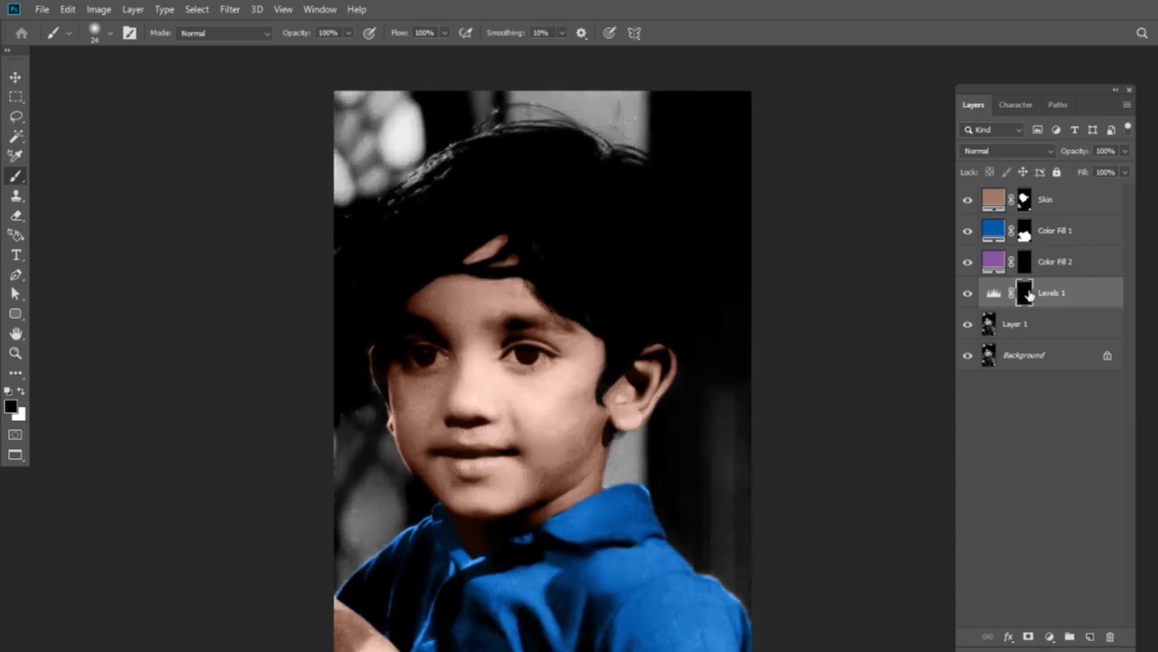
# Reload the Hair path selection, fill it white on the Levels mask, and deselect.
pyautogui.click(1059, 105)
pyautogui.click(1000, 198)
pyautogui.hotkey('ctrl', 'Return')
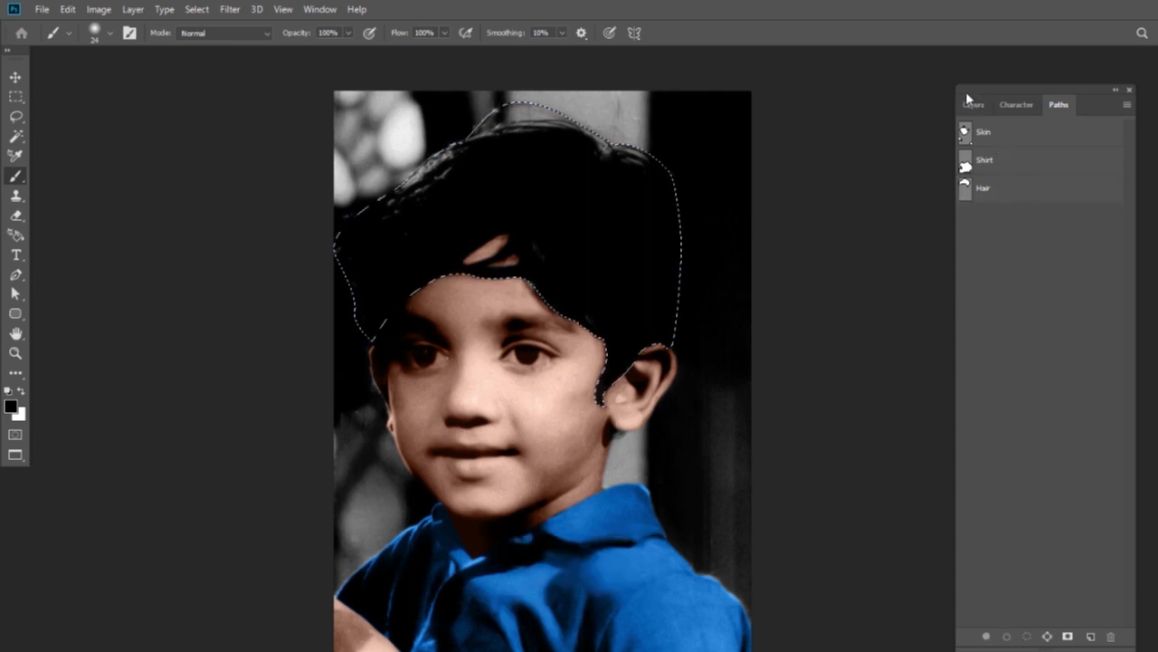
pyautogui.click(972, 105)
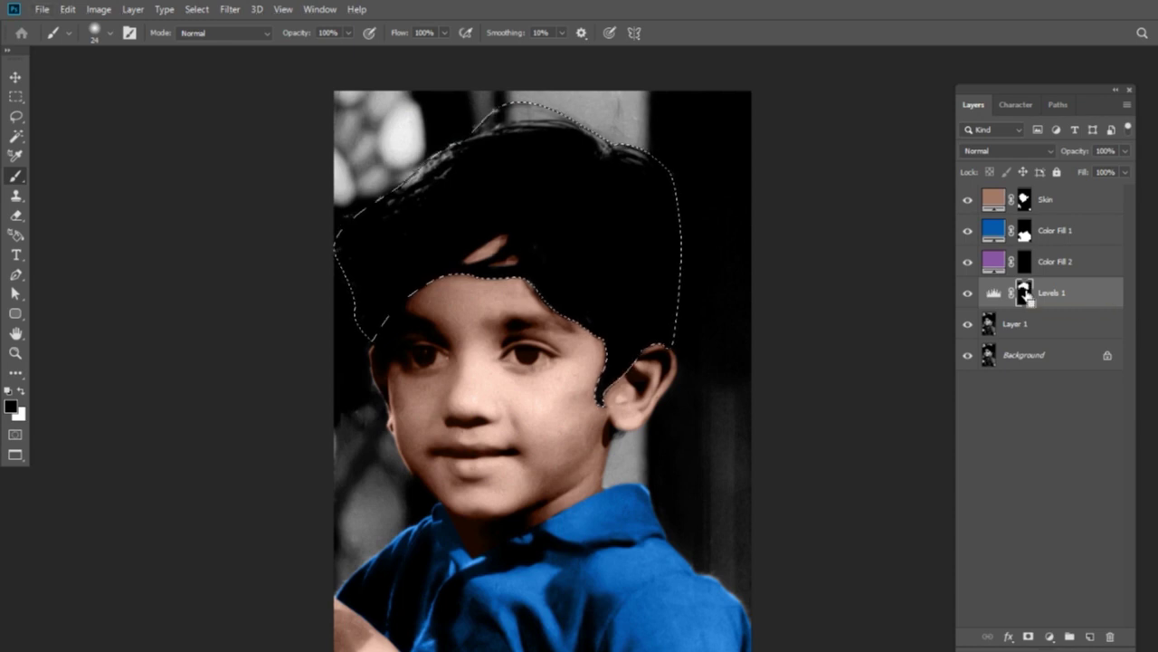
pyautogui.hotkey('ctrl', 'Delete')
pyautogui.hotkey('ctrl', 'd')
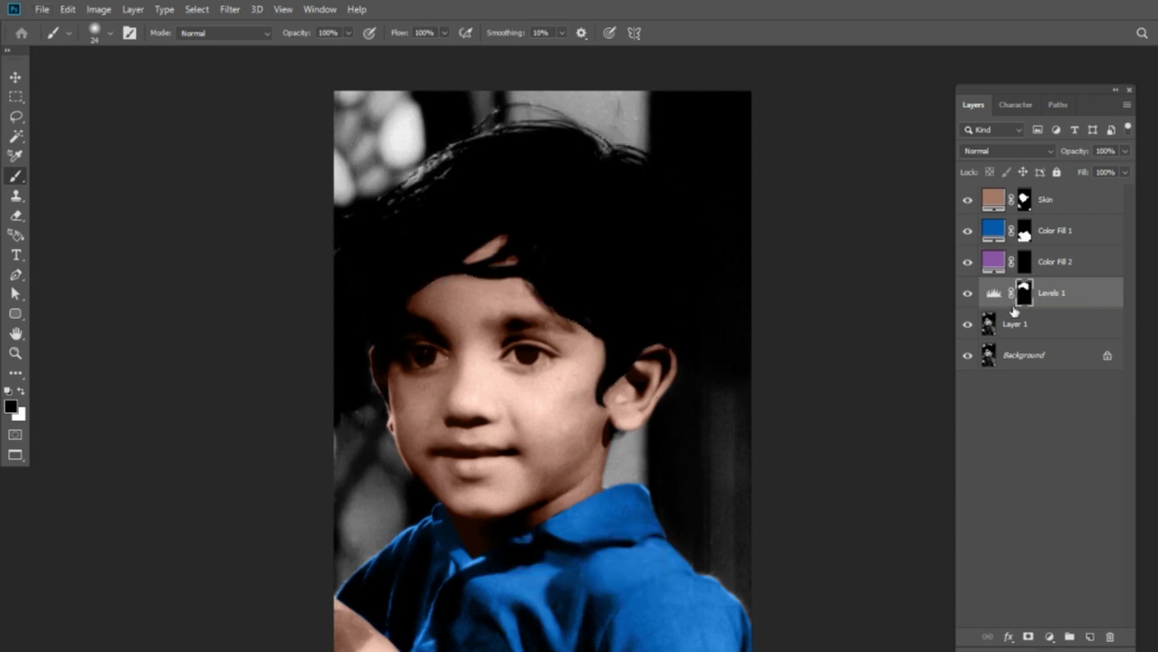
# Retune Levels 1 to darken the hair further, settling on white point 232.
pyautogui.doubleClick(1003, 292)
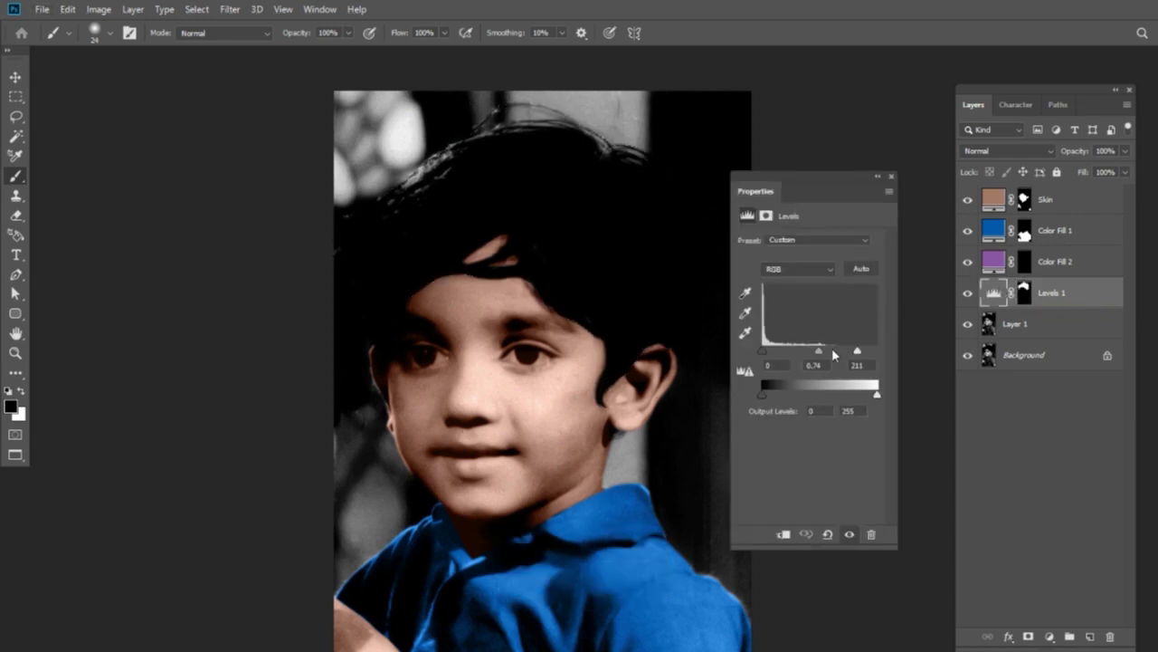
pyautogui.moveTo(858, 355); pyautogui.dragTo(864, 353)
pyautogui.moveTo(864, 353); pyautogui.dragTo(838, 355)
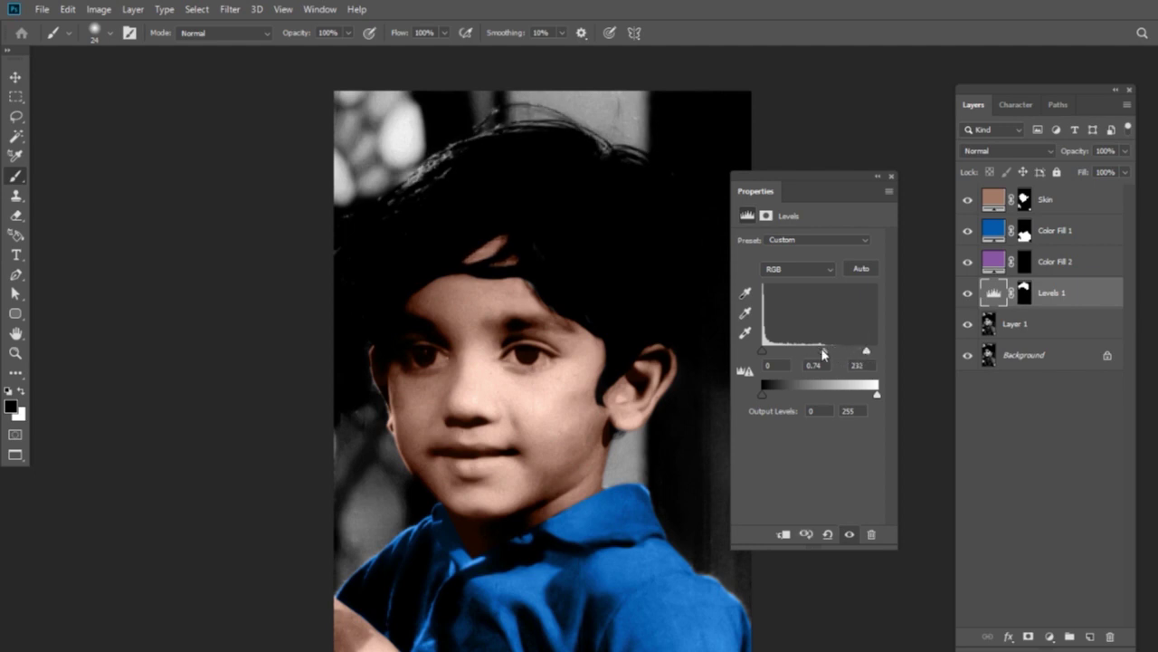
pyautogui.click(891, 177)
pyautogui.click(1026, 292)
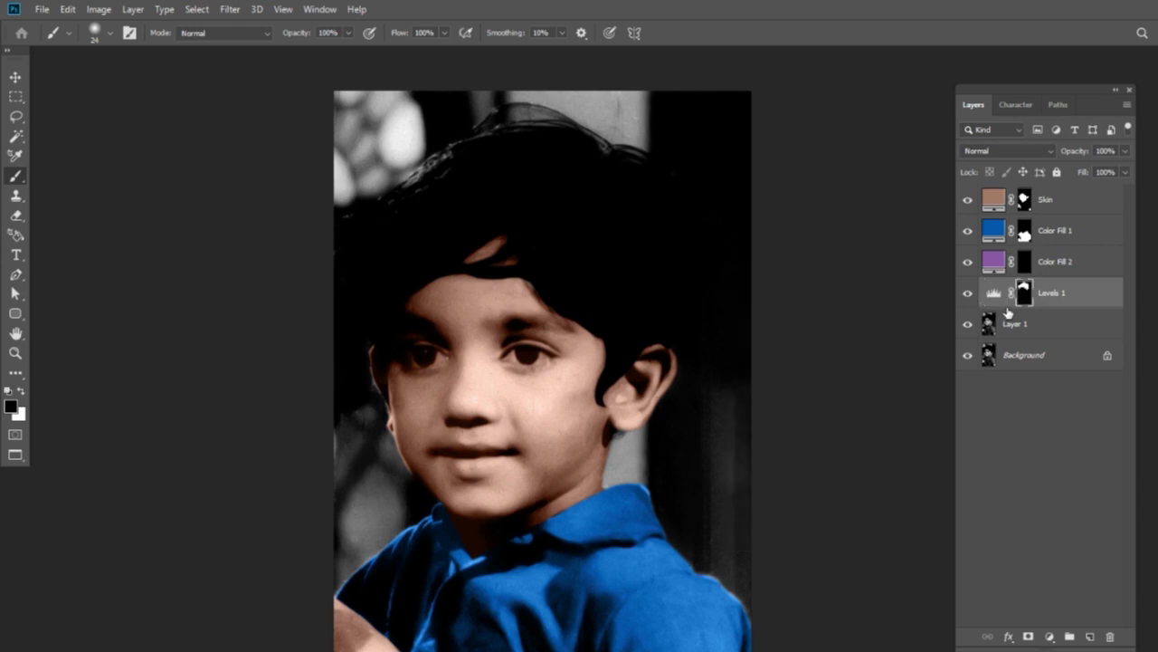
pyautogui.hotkey('ctrl', '+')
pyautogui.hotkey('ctrl', '+')
# Paint black with a soft 42 px brush along the hair's top edge on the Levels 1 mask.
pyautogui.scroll(5, 649, 479)
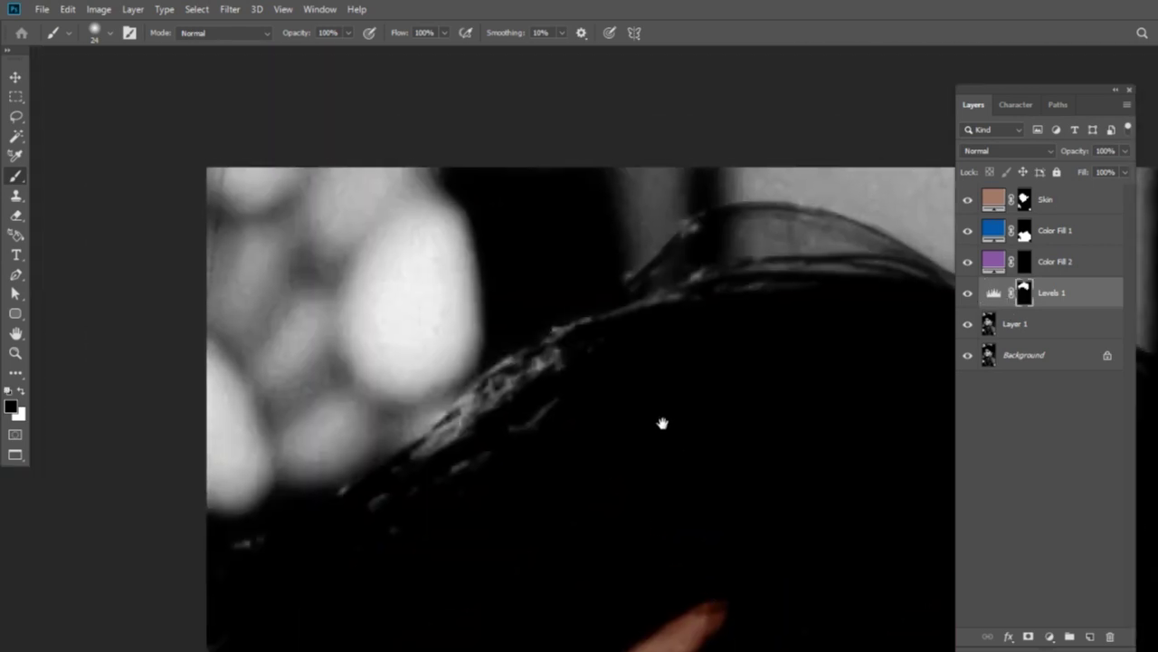
pyautogui.moveTo(649, 447); pyautogui.dragTo(486, 359)
pyautogui.moveTo(554, 194); pyautogui.dragTo(579, 201)
pyautogui.press('x')
pyautogui.moveTo(602, 161); pyautogui.dragTo(479, 173)
pyautogui.hotkey('ctrl', 'z')
pyautogui.press('x')
pyautogui.moveTo(600, 155); pyautogui.dragTo(435, 181)
pyautogui.moveTo(596, 163); pyautogui.dragTo(832, 226)
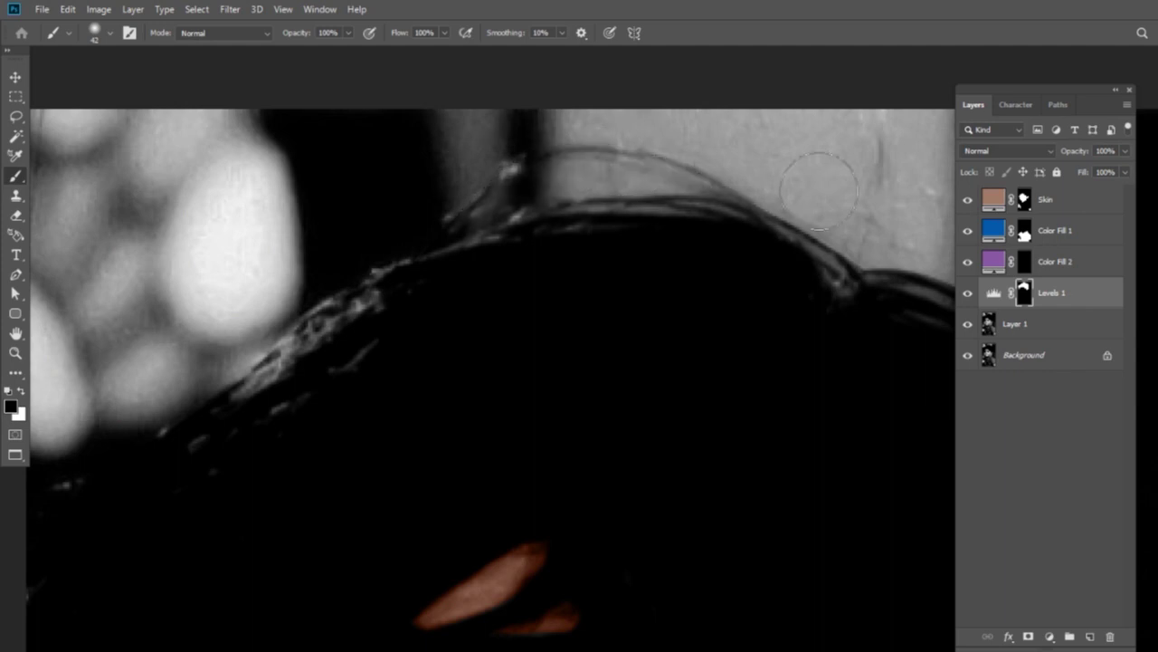
pyautogui.moveTo(760, 213); pyautogui.dragTo(534, 194)
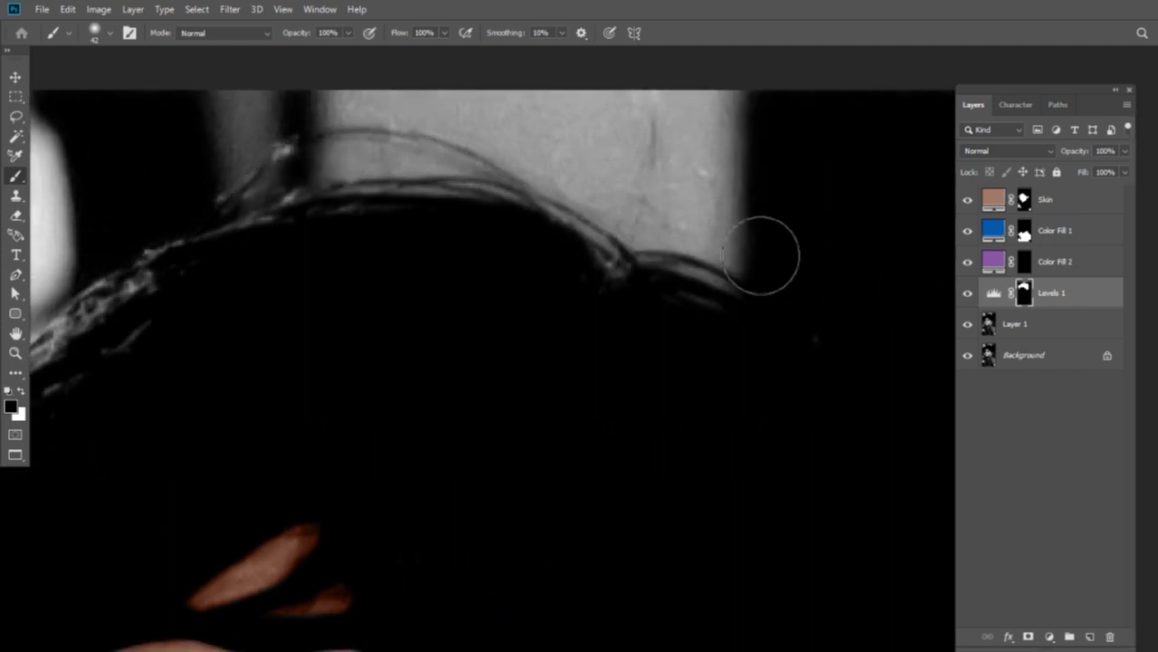
pyautogui.moveTo(460, 227); pyautogui.dragTo(602, 126)
# Fit the whole photo, then zoom back in on the boy's face.
pyautogui.hotkey('ctrl', '0')
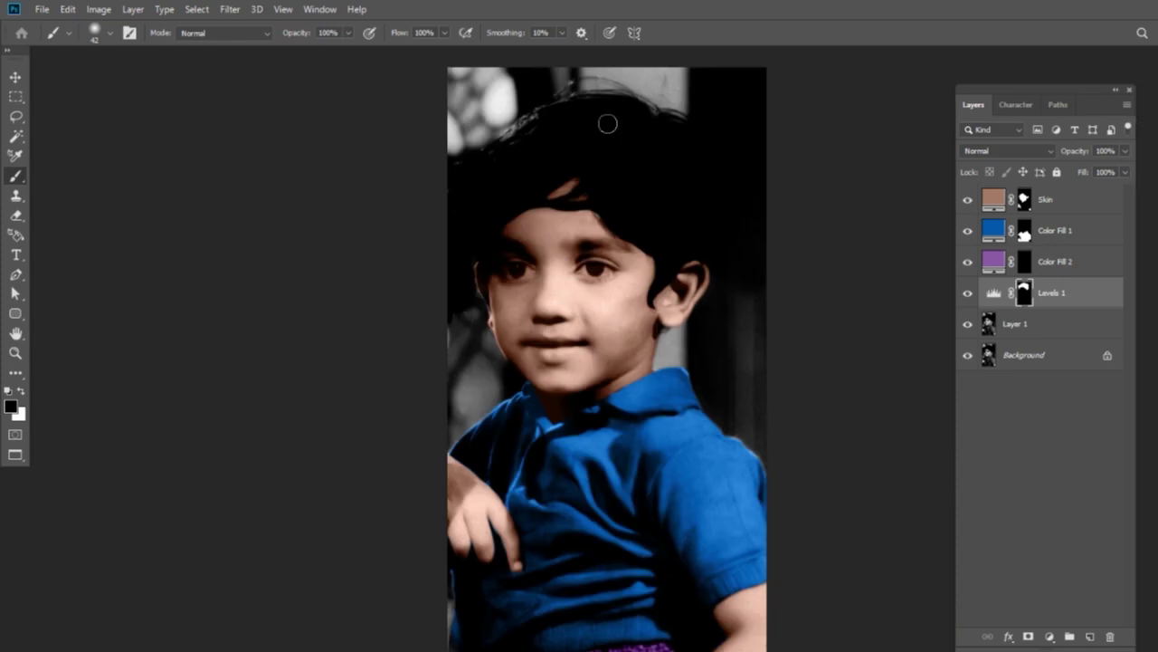
pyautogui.moveTo(677, 330); pyautogui.dragTo(659, 316)
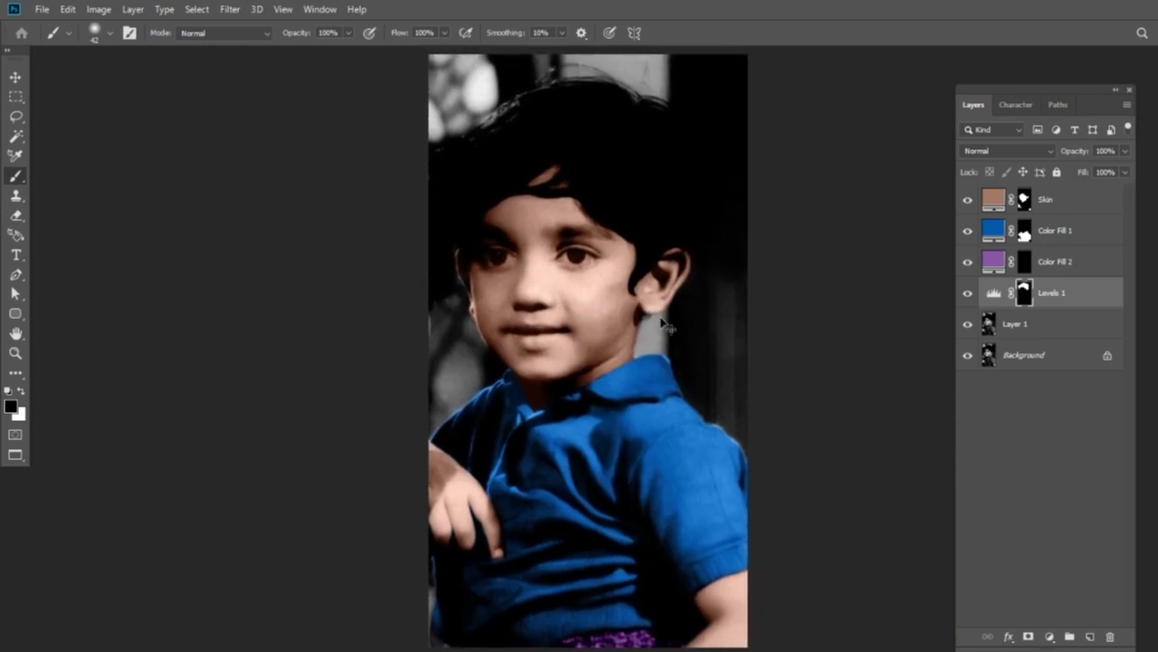
pyautogui.scroll(2, 662, 322)
pyautogui.scroll(2, 660, 317)
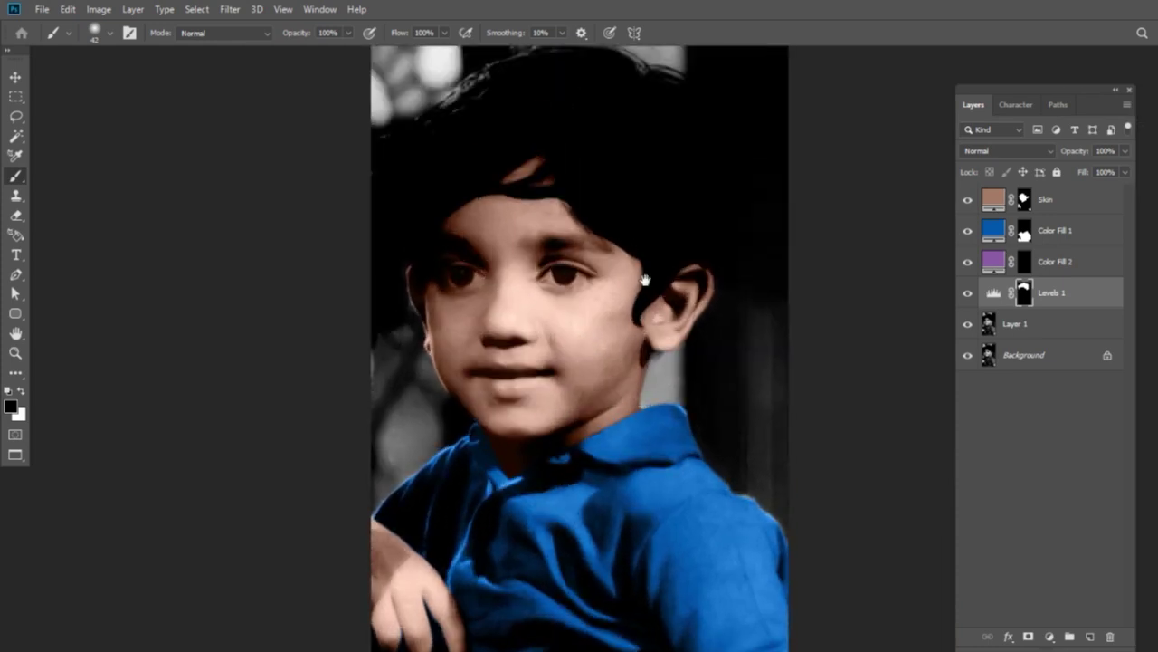
pyautogui.scroll(2, 646, 293)
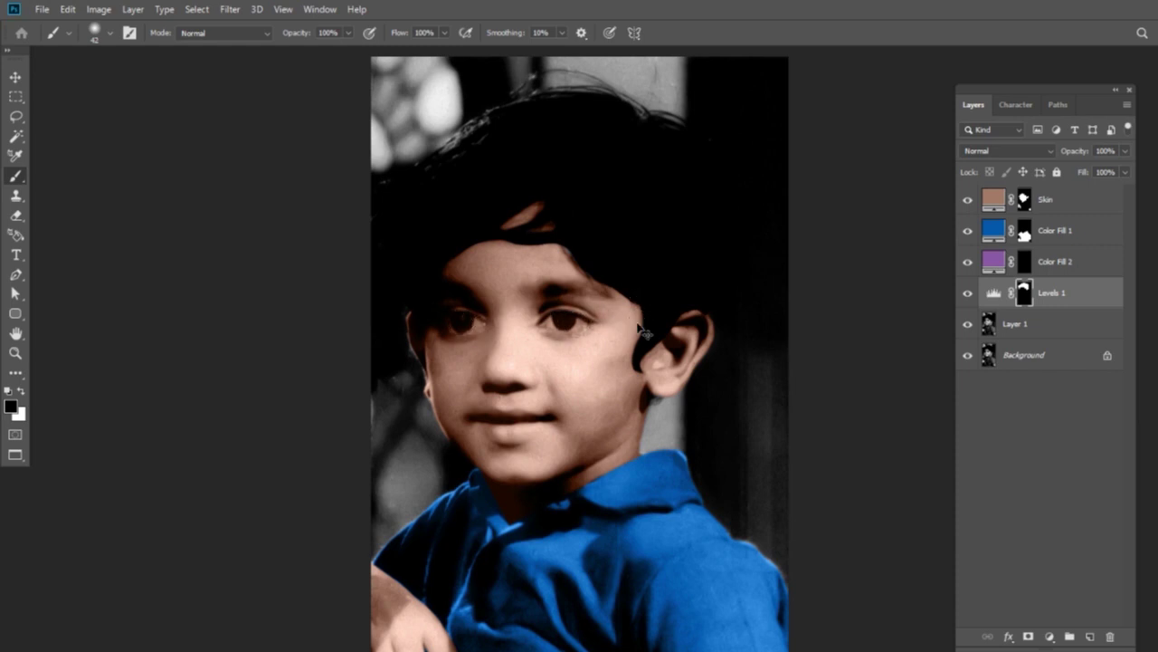
pyautogui.hotkey('ctrl', '+')
# Target the Skin layer mask and zoom in close on the left eye.
pyautogui.moveTo(373, 295); pyautogui.dragTo(482, 366)
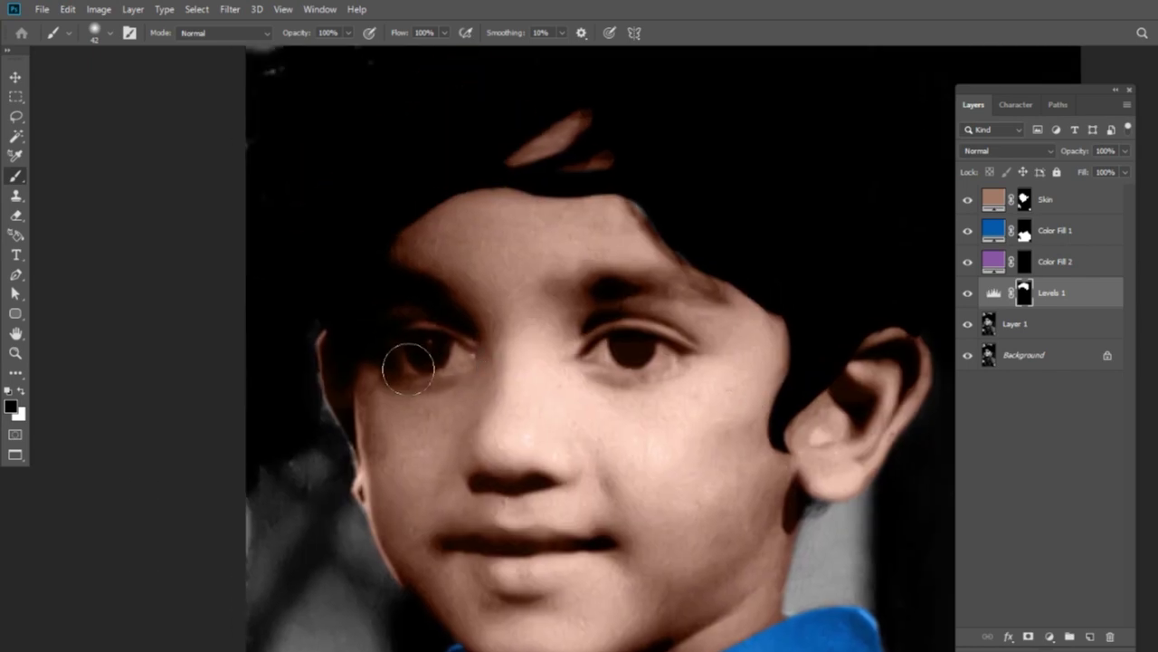
pyautogui.click(1029, 203)
pyautogui.click(1026, 201)
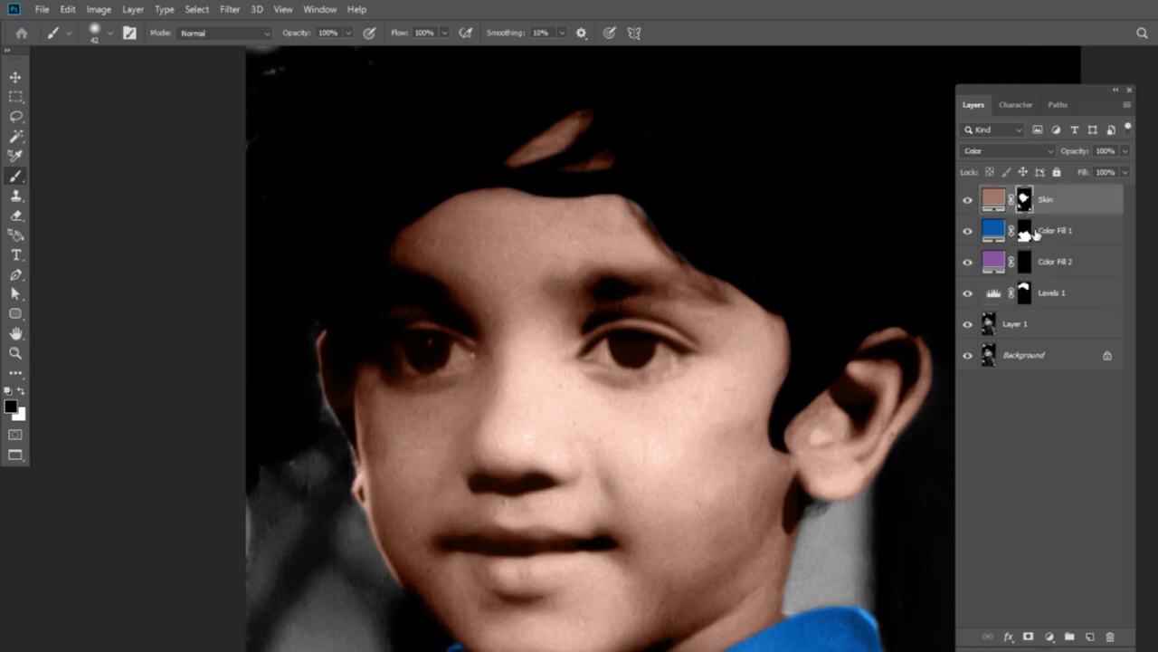
pyautogui.hotkey('ctrl', '-')
pyautogui.hotkey('ctrl', '-')
pyautogui.hotkey('ctrl', '+')
pyautogui.hotkey('ctrl', '+')
pyautogui.hotkey('ctrl', '+')
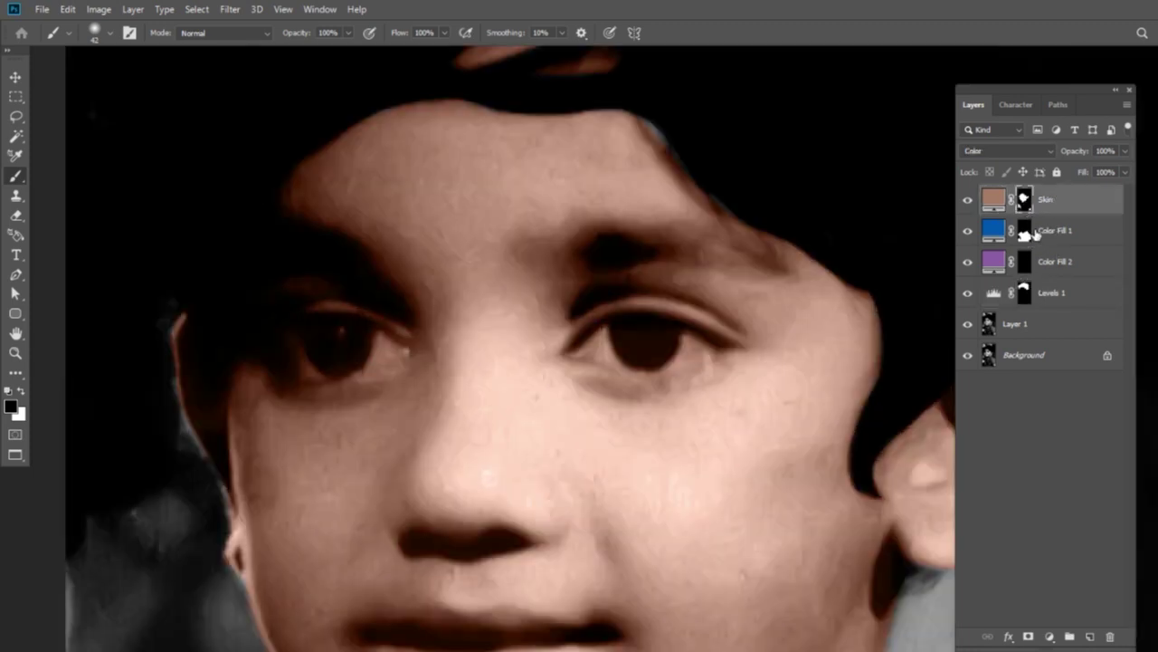
pyautogui.moveTo(751, 328); pyautogui.dragTo(672, 336)
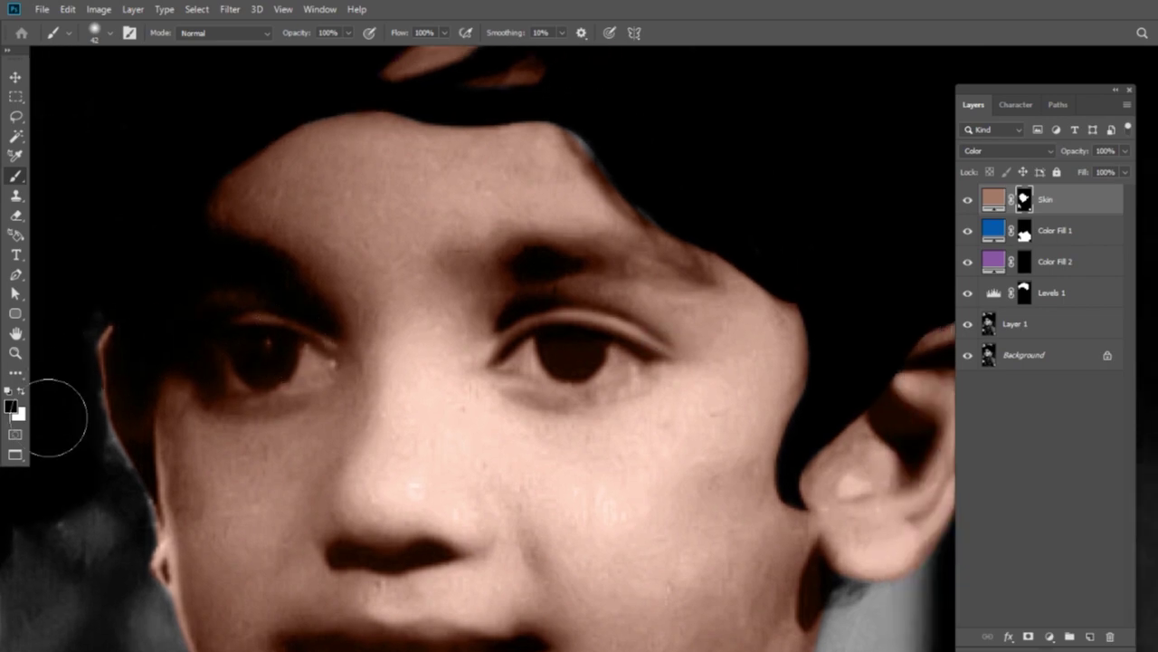
# Paint black with a 20 px brush over the left eye's pupil edge and iris.
pyautogui.press('x')
pyautogui.moveTo(597, 357); pyautogui.dragTo(554, 422)
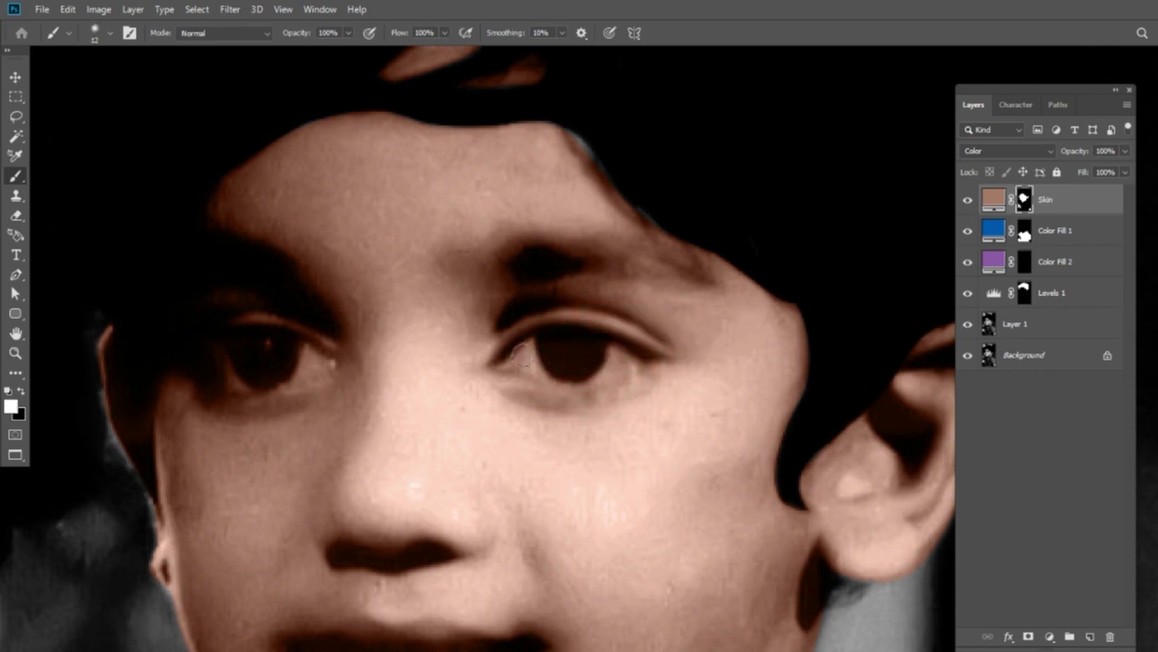
pyautogui.press('x')
pyautogui.moveTo(539, 347)
pyautogui.mouseDown()
pyautogui.moveTo(518, 358)
pyautogui.moveTo(592, 367)
pyautogui.mouseUp()
pyautogui.moveTo(444, 373); pyautogui.dragTo(662, 406)
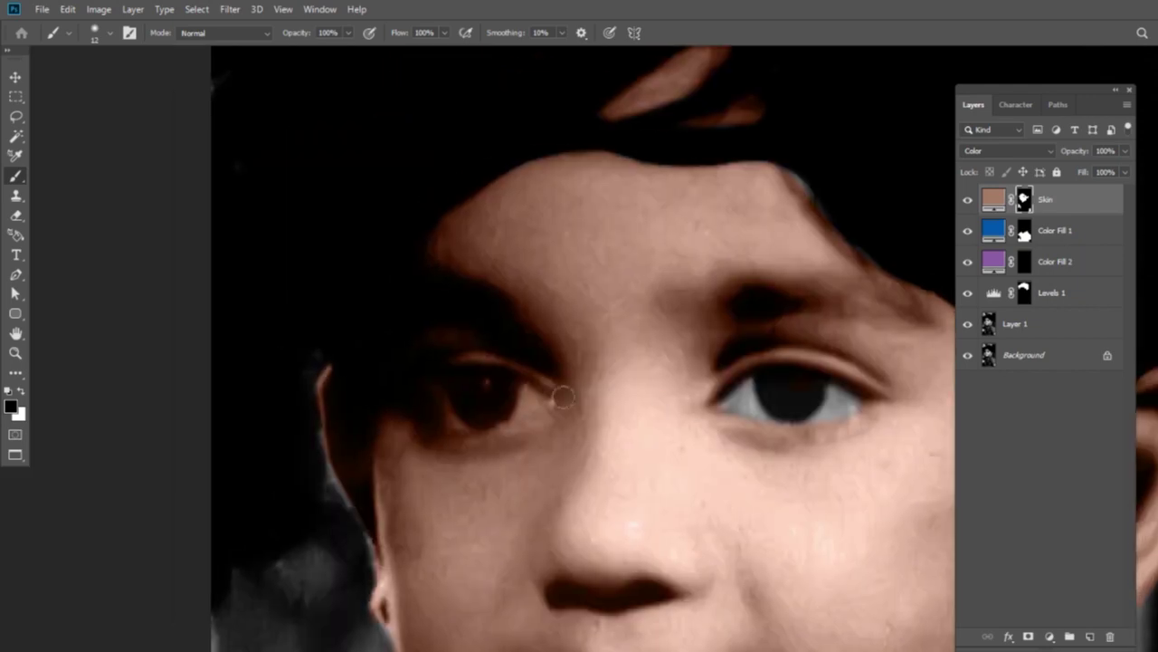
pyautogui.moveTo(515, 394); pyautogui.dragTo(515, 411)
# Remove the skin tint from the other eye's corner and lower iris.
pyautogui.moveTo(516, 412); pyautogui.dragTo(326, 385)
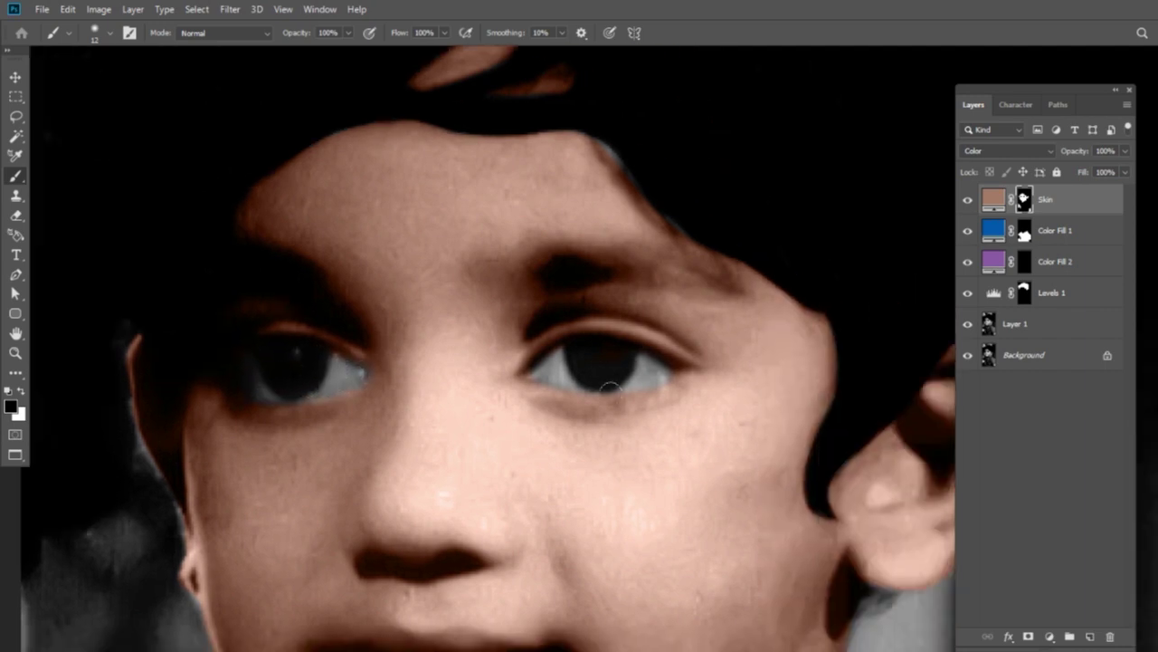
pyautogui.click(347, 364)
pyautogui.moveTo(250, 388)
pyautogui.mouseDown()
pyautogui.moveTo(255, 372)
pyautogui.moveTo(319, 389)
pyautogui.moveTo(272, 374)
pyautogui.moveTo(311, 362)
pyautogui.mouseUp()
pyautogui.moveTo(305, 387); pyautogui.dragTo(254, 367)
# Fit the photo and zoom in on the boy's cheek and ear.
pyautogui.moveTo(602, 319); pyautogui.dragTo(713, 229)
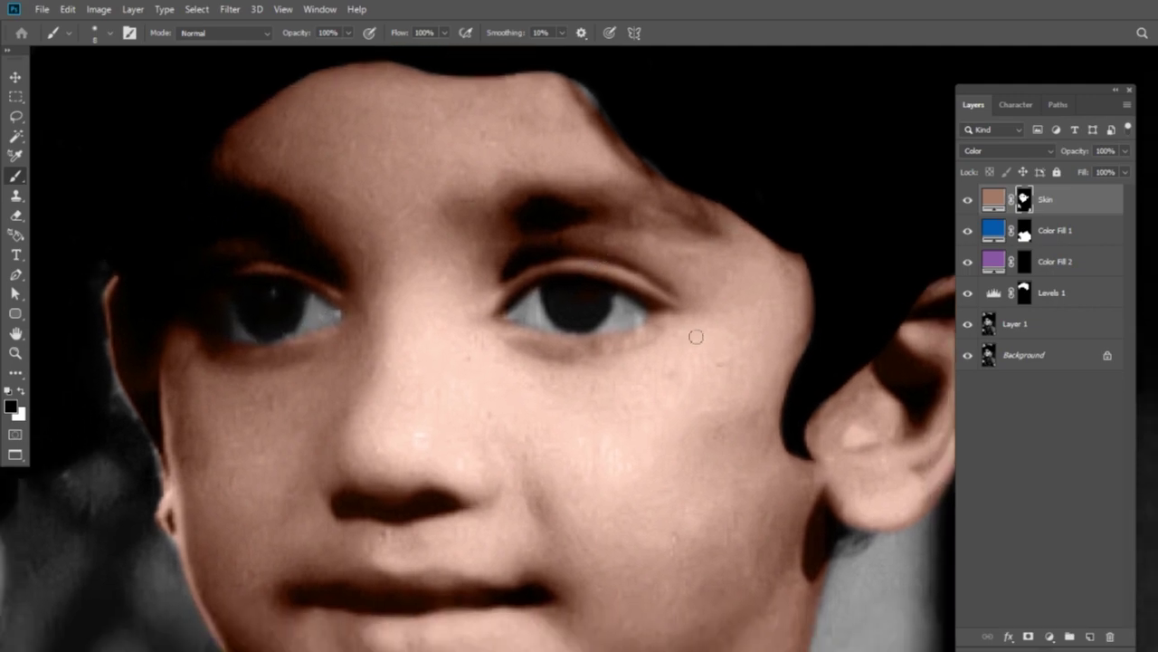
pyautogui.scroll(-2, 703, 272)
pyautogui.hotkey('ctrl', '0')
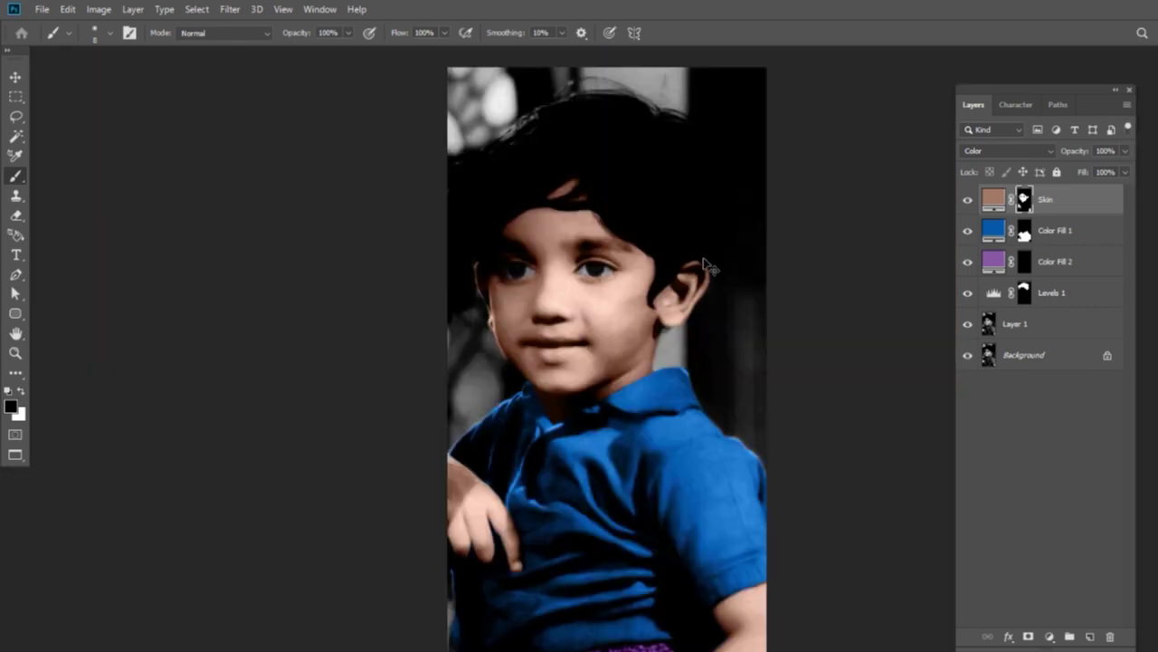
pyautogui.scroll(1, 710, 267)
pyautogui.moveTo(704, 260); pyautogui.dragTo(667, 380)
pyautogui.scroll(2, 662, 300)
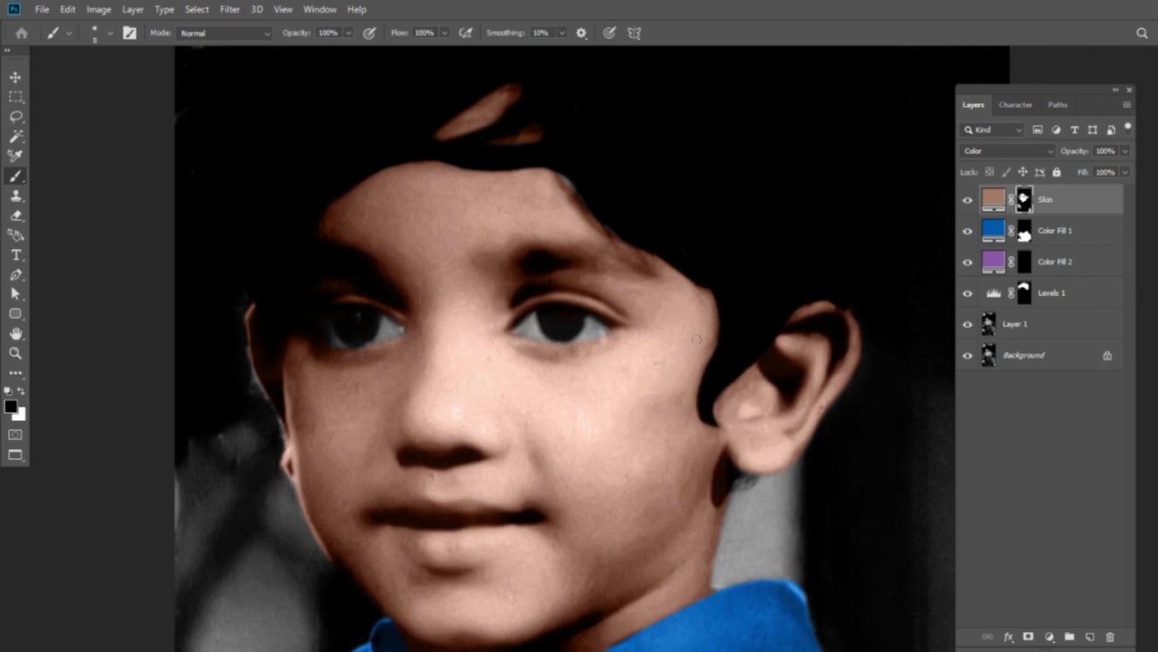
pyautogui.click(1050, 637)
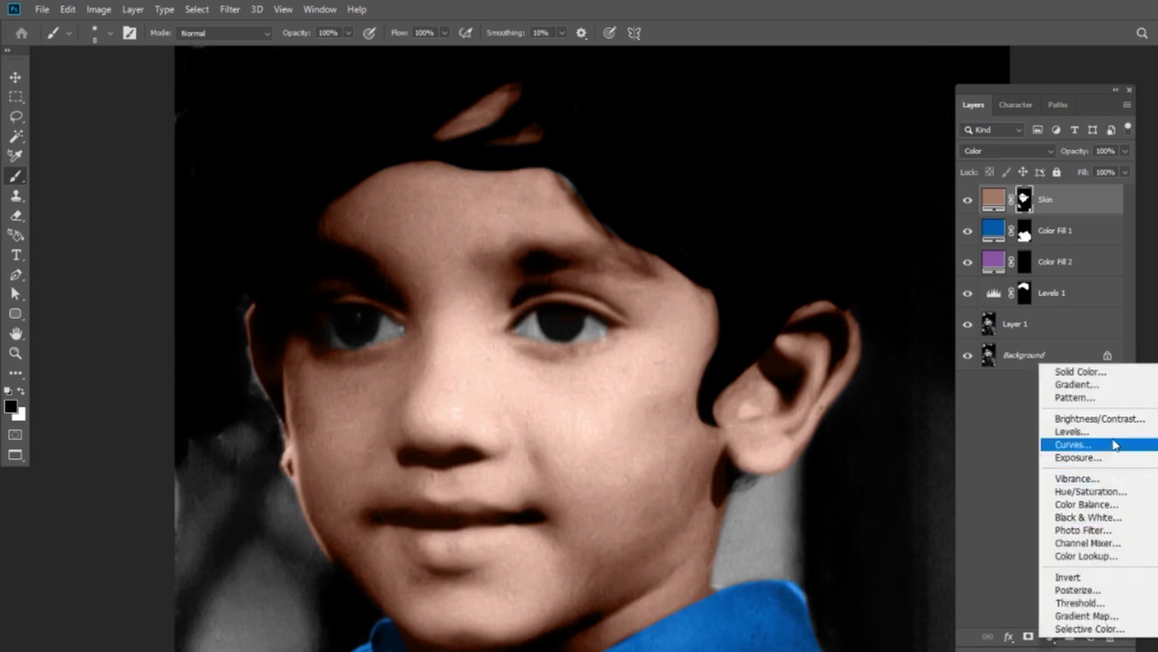
# Add a Brightness/Contrast layer (Brightness 34, Contrast 31) with its mask inverted to black.
pyautogui.click(1113, 419)
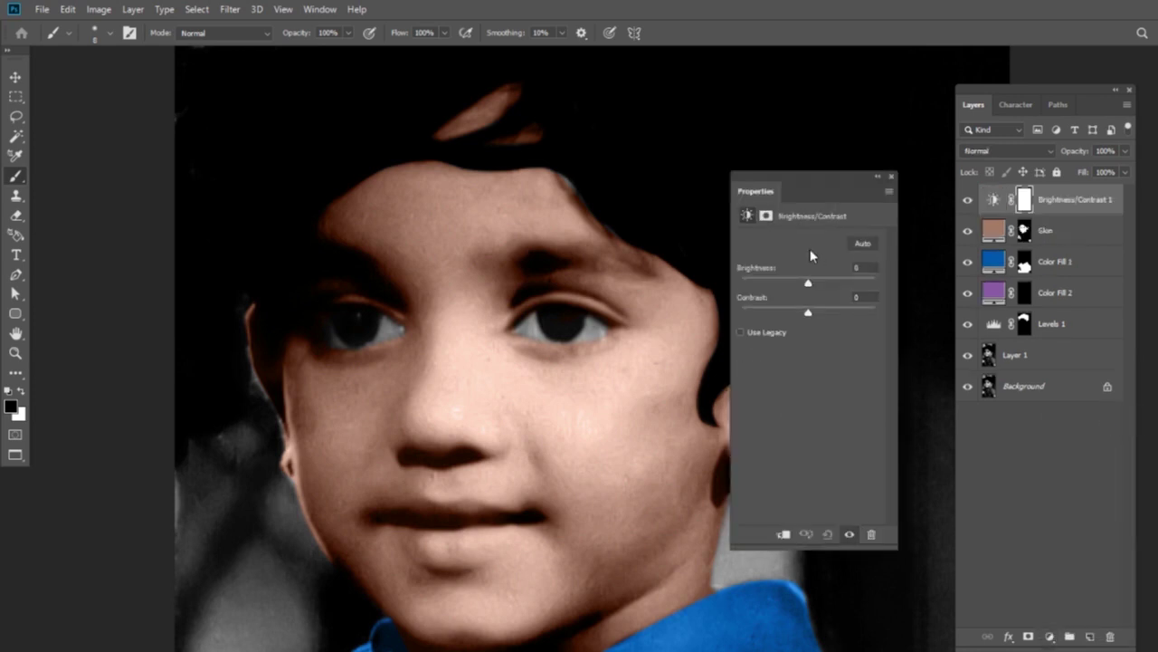
pyautogui.moveTo(810, 290)
pyautogui.mouseDown()
pyautogui.moveTo(825, 288)
pyautogui.moveTo(830, 315)
pyautogui.mouseUp()
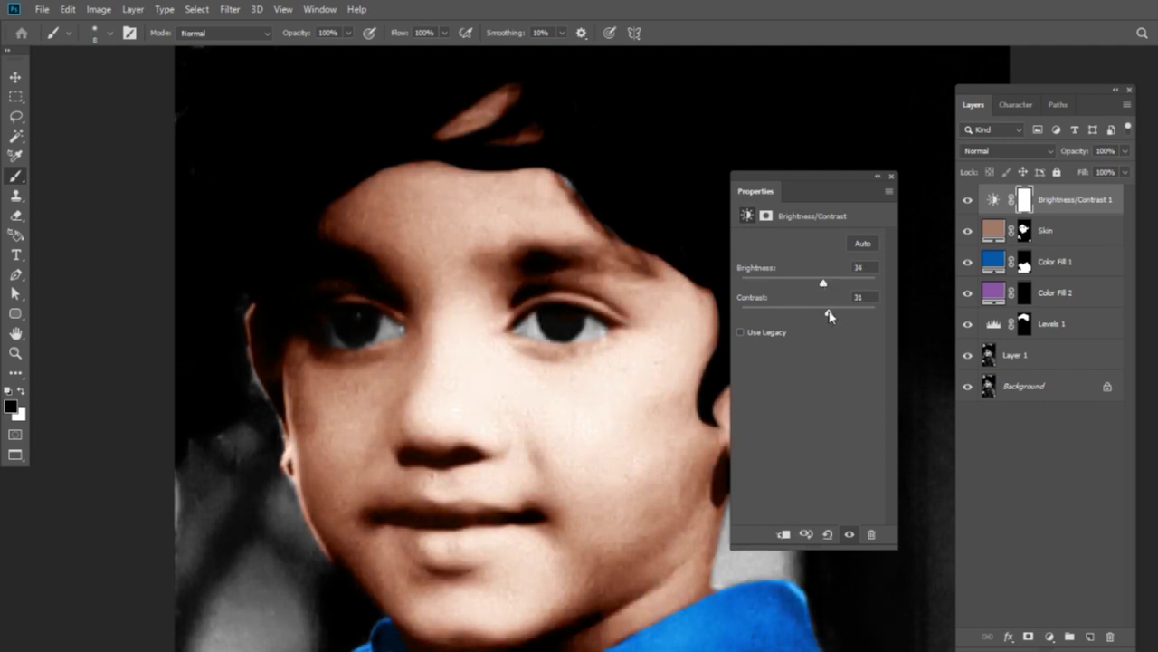
pyautogui.click(891, 179)
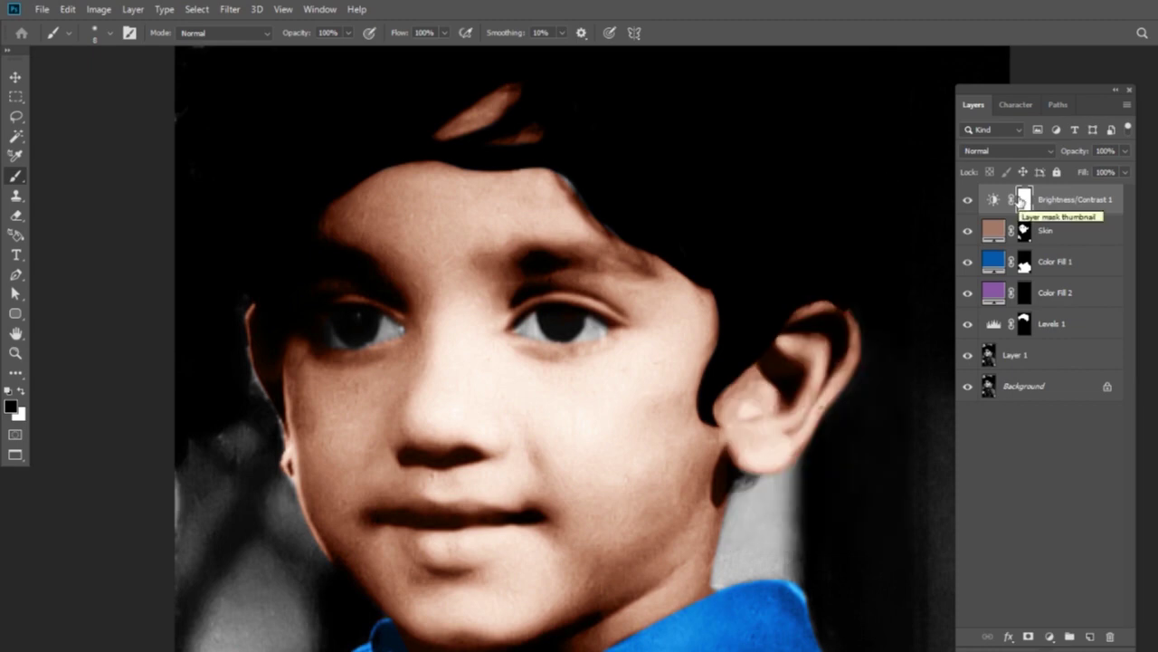
pyautogui.click(1023, 201)
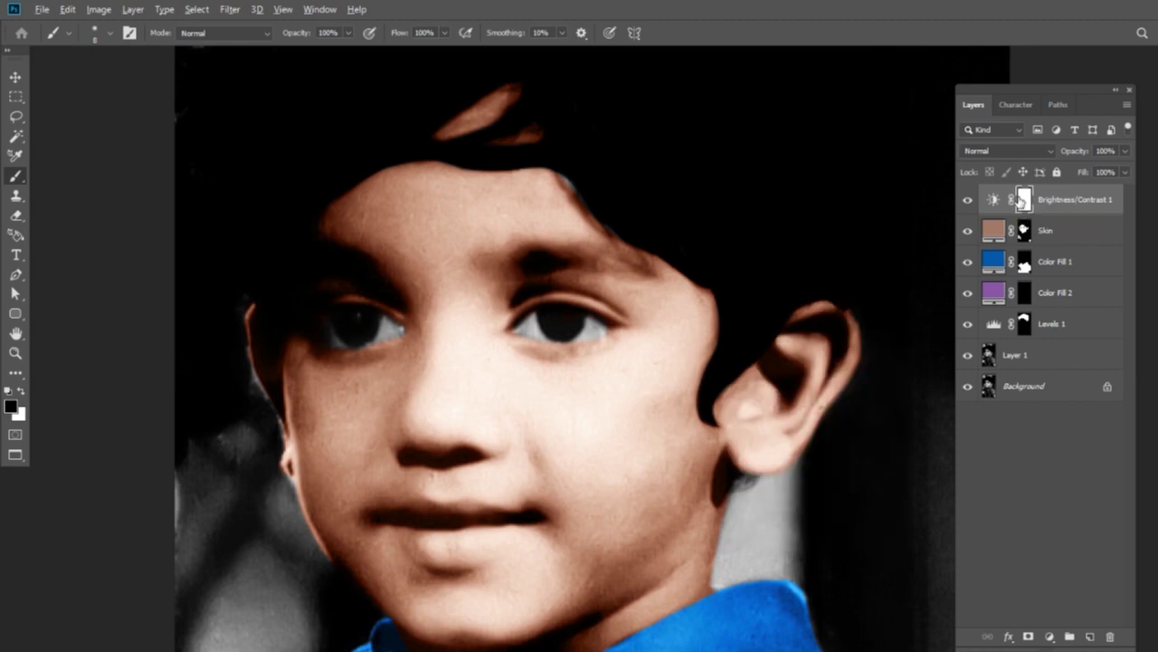
pyautogui.hotkey('ctrl', 'i')
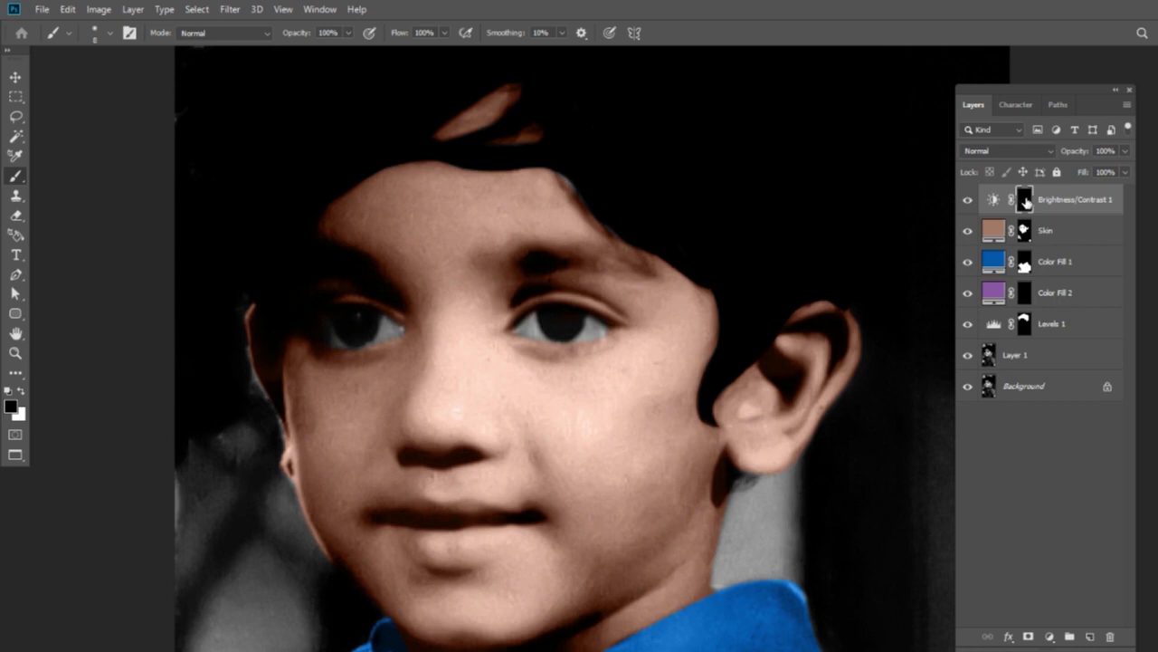
# Zoom in and paint white on the mask over the right eye's white.
pyautogui.press('x')
pyautogui.press('x')
pyautogui.scroll(2, 608, 266)
pyautogui.scroll(2, 517, 272)
pyautogui.scroll(1, 612, 310)
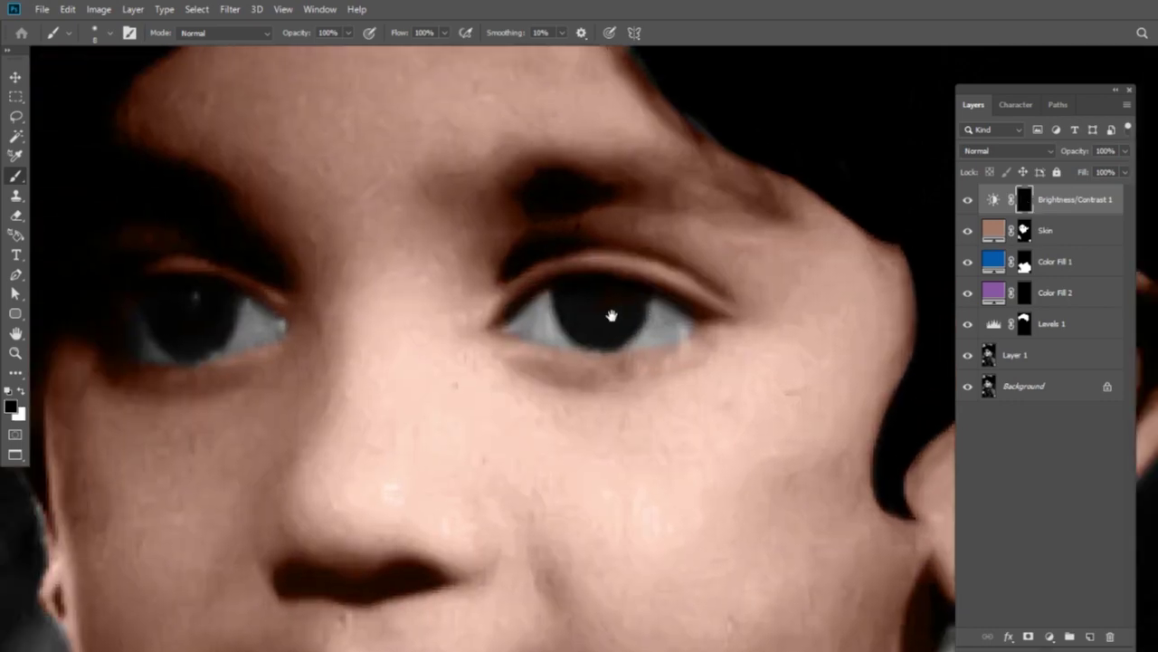
pyautogui.scroll(1, 668, 340)
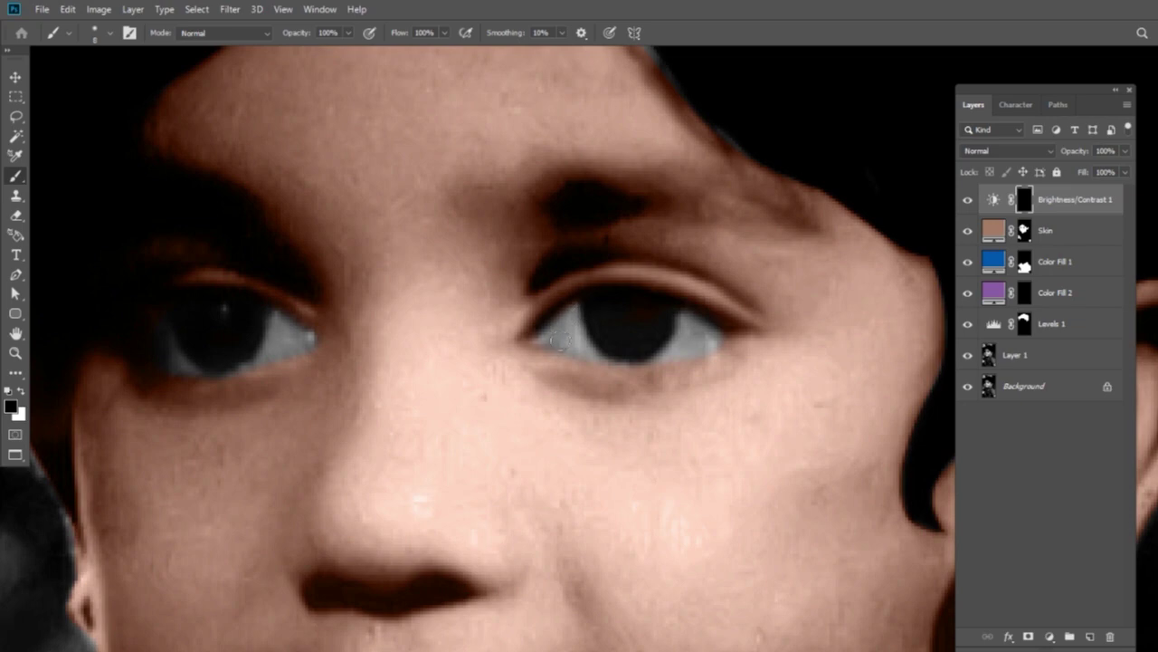
pyautogui.press('x')
pyautogui.moveTo(589, 305)
pyautogui.mouseDown()
pyautogui.moveTo(618, 352)
pyautogui.moveTo(704, 338)
pyautogui.mouseUp()
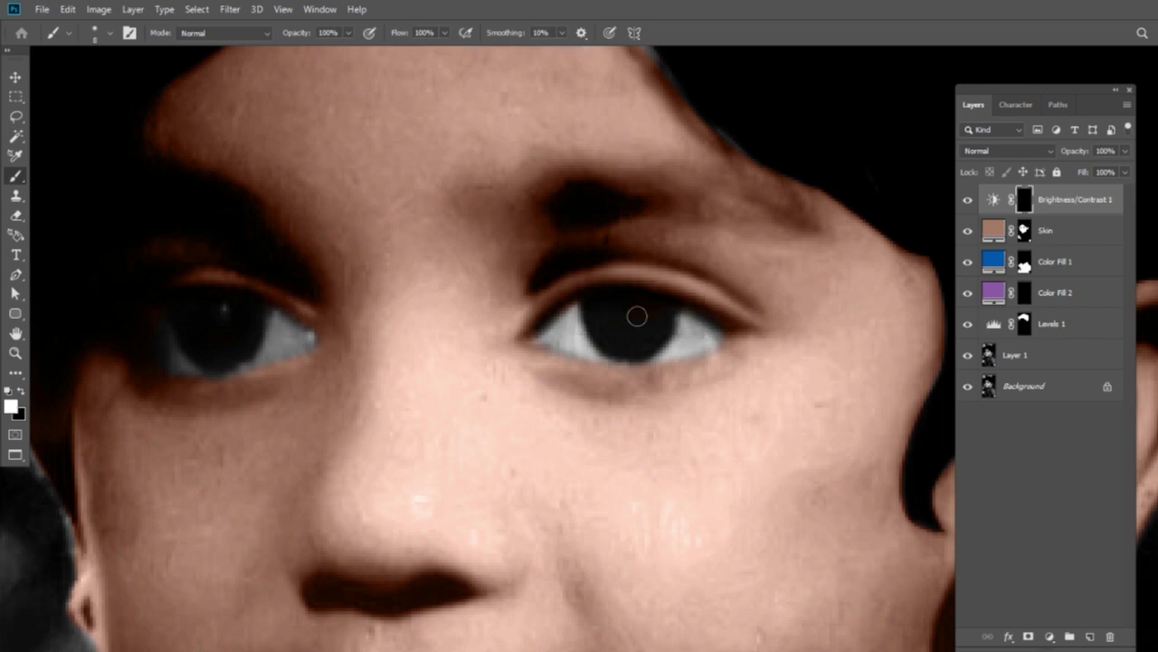
# Redo the eye-white brightening with a smaller size-8 brush beside the iris.
pyautogui.hotkey('ctrl', 'z')
pyautogui.keyDown('alt'); pyautogui.rightClick(578, 323); pyautogui.keyUp('alt')
pyautogui.moveTo(590, 305)
pyautogui.mouseDown()
pyautogui.moveTo(556, 336)
pyautogui.moveTo(701, 342)
pyautogui.mouseUp()
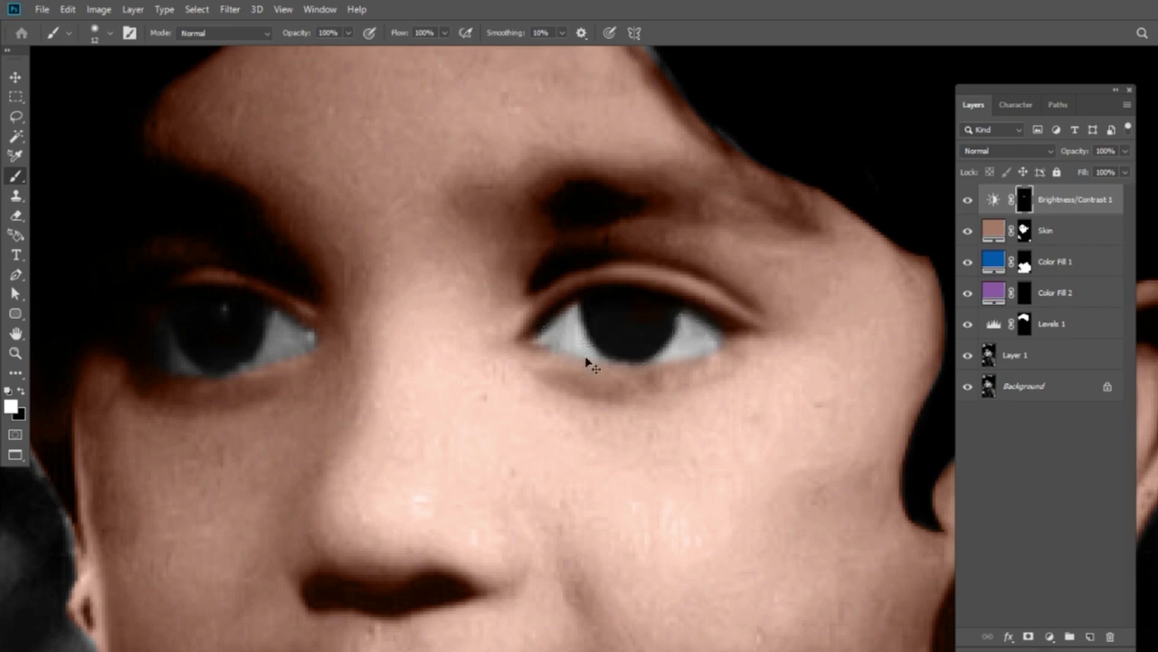
pyautogui.hotkey('ctrl', 'z')
pyautogui.keyDown('alt'); pyautogui.rightClick(662, 332); pyautogui.keyUp('alt')
pyautogui.moveTo(588, 308)
pyautogui.mouseDown()
pyautogui.moveTo(572, 342)
pyautogui.moveTo(702, 337)
pyautogui.moveTo(667, 315)
pyautogui.moveTo(587, 324)
pyautogui.mouseUp()
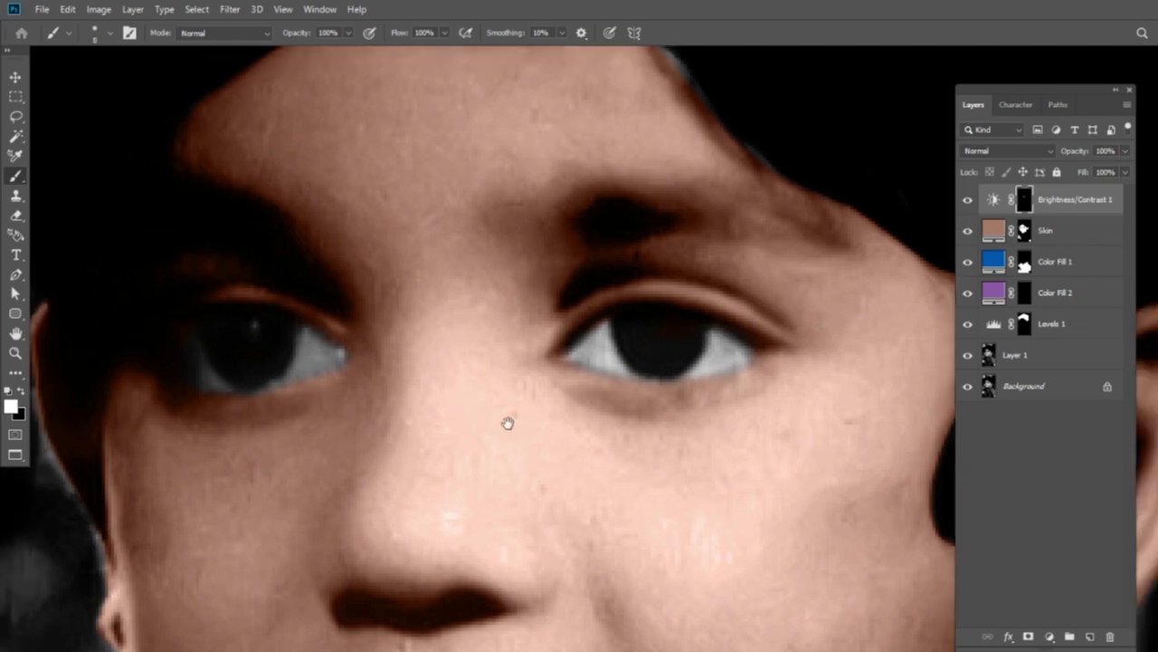
# Brighten the other eye's white, then reframe the face and select the Skin layer.
pyautogui.moveTo(507, 419); pyautogui.dragTo(626, 424)
pyautogui.moveTo(559, 388); pyautogui.dragTo(539, 380)
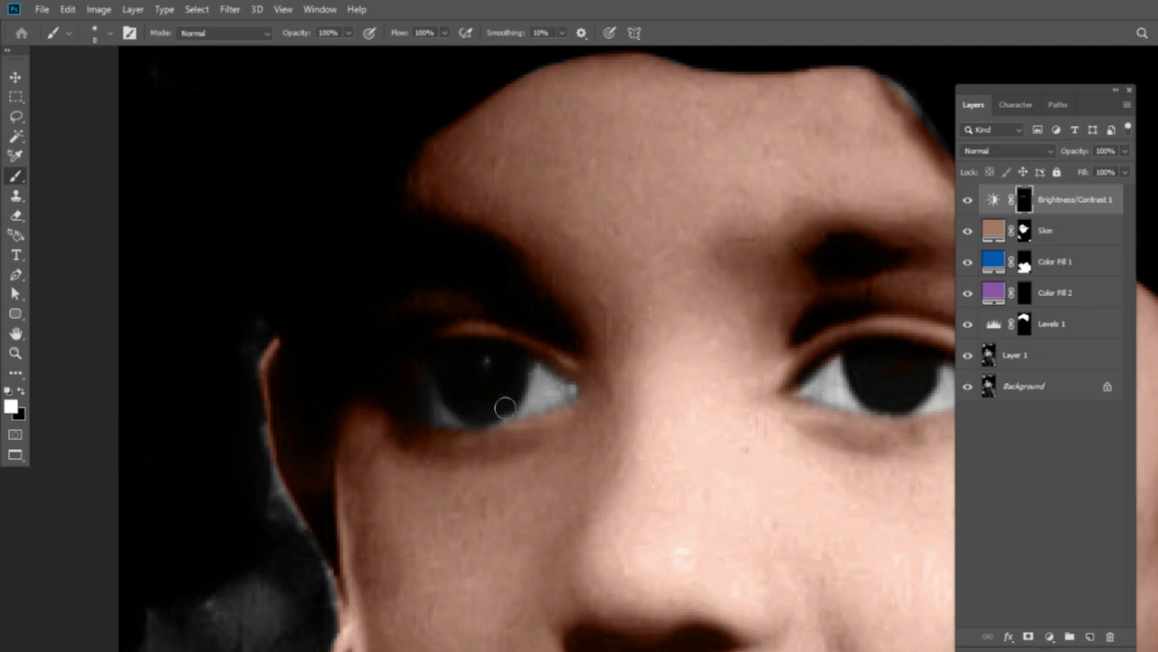
pyautogui.hotkey('ctrl', '0')
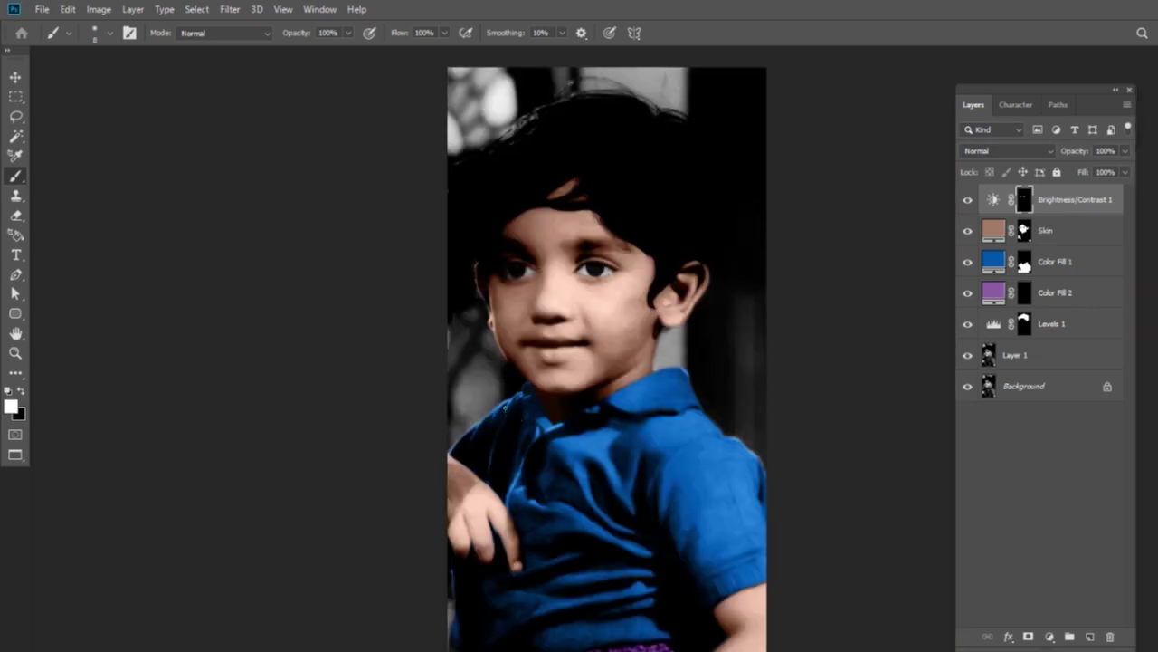
pyautogui.moveTo(662, 199)
pyautogui.mouseDown()
pyautogui.moveTo(639, 227)
pyautogui.moveTo(673, 238)
pyautogui.moveTo(688, 224)
pyautogui.mouseUp()
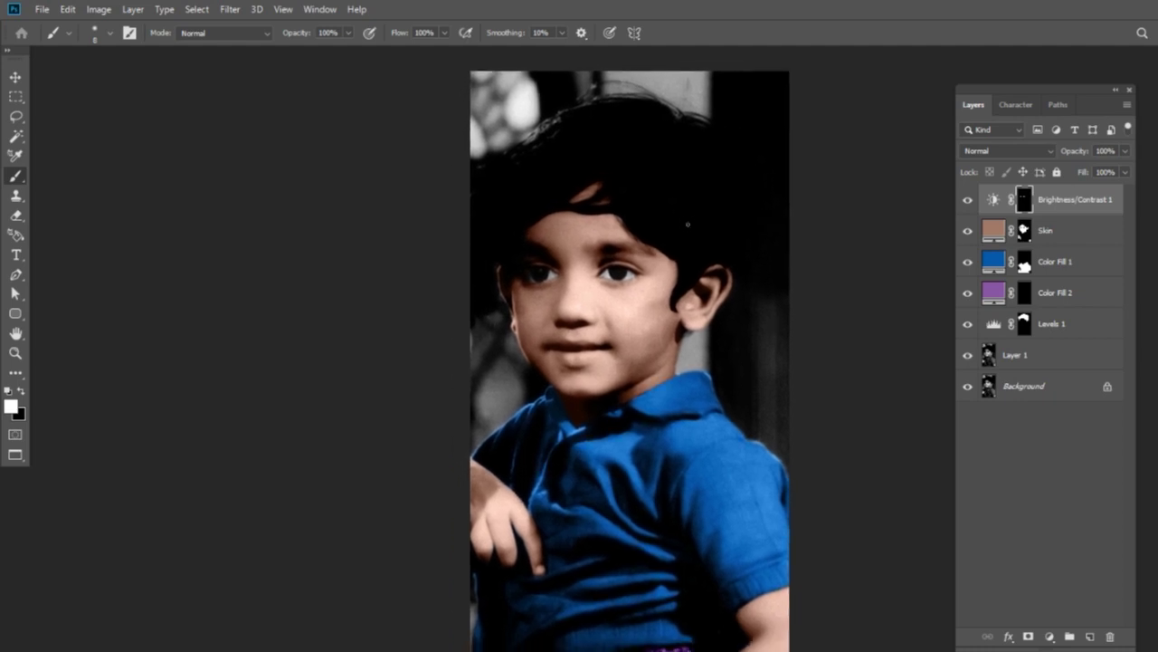
pyautogui.hotkey('ctrl', '+')
pyautogui.hotkey('ctrl', '+')
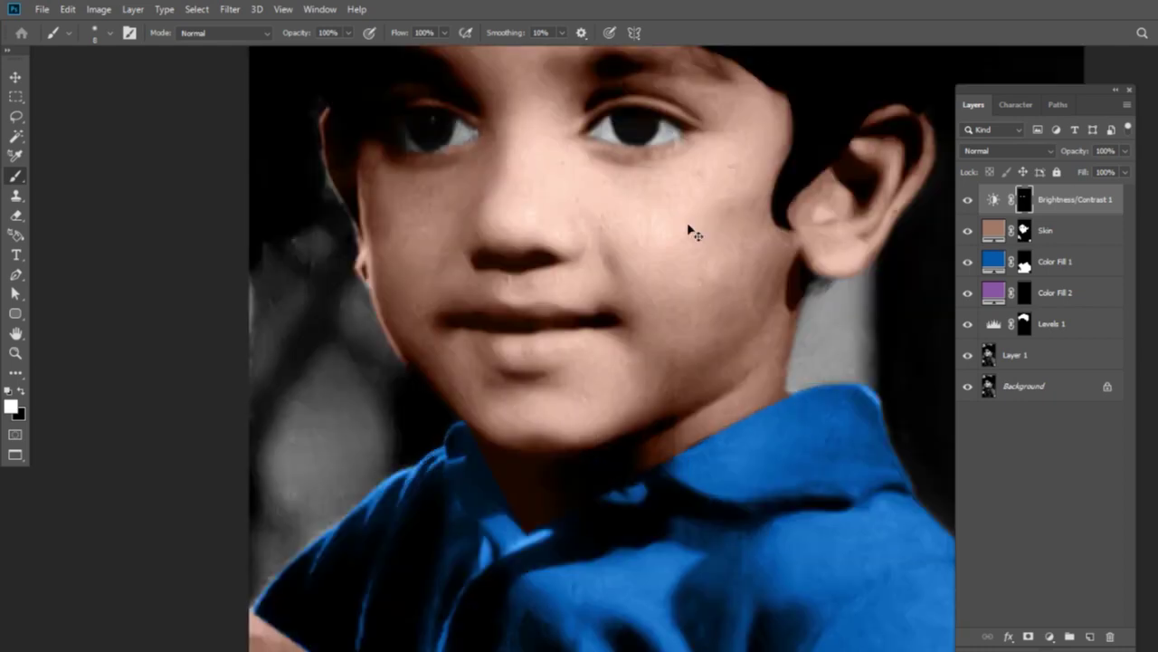
pyautogui.moveTo(620, 249); pyautogui.dragTo(605, 290)
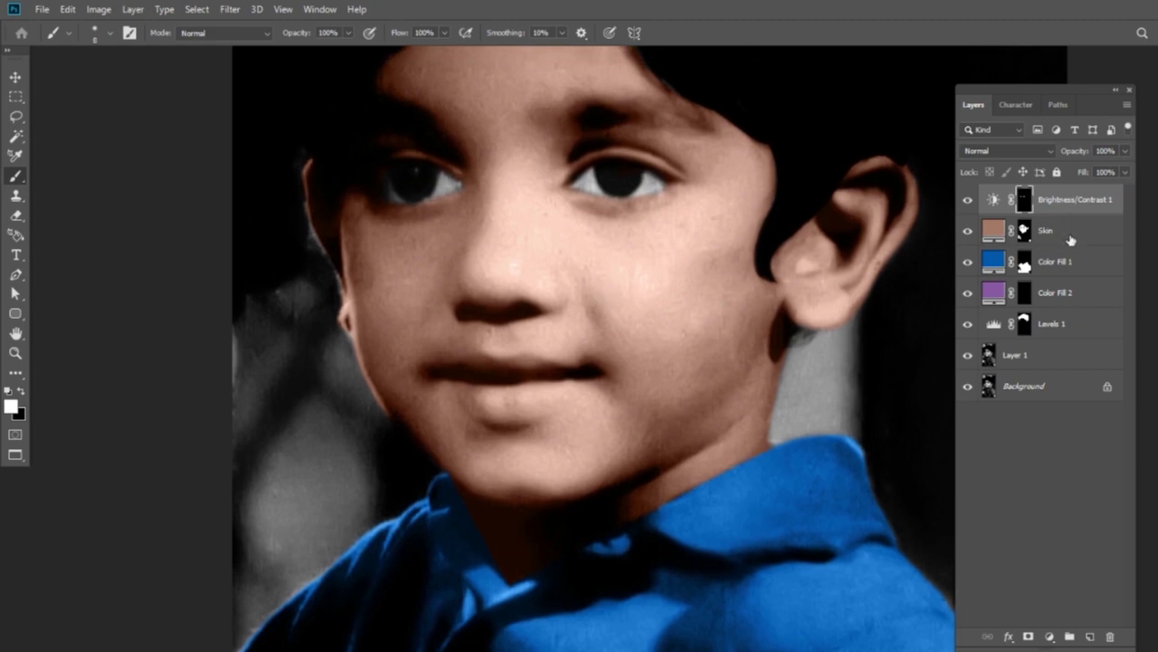
pyautogui.click(1076, 232)
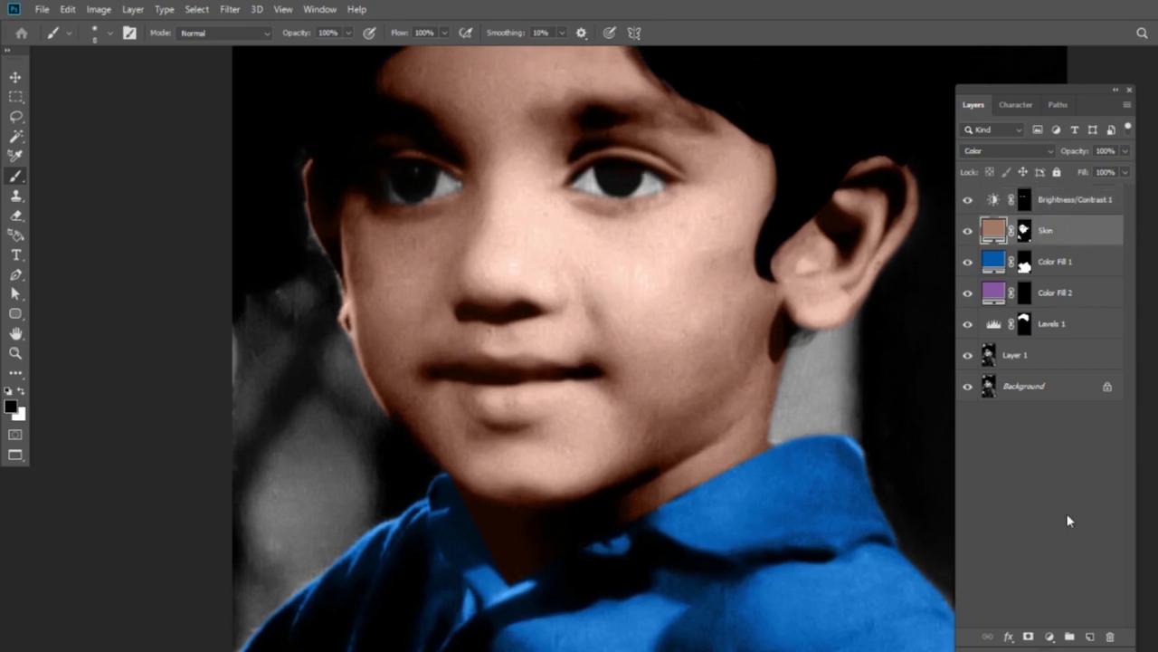
pyautogui.click(1050, 639)
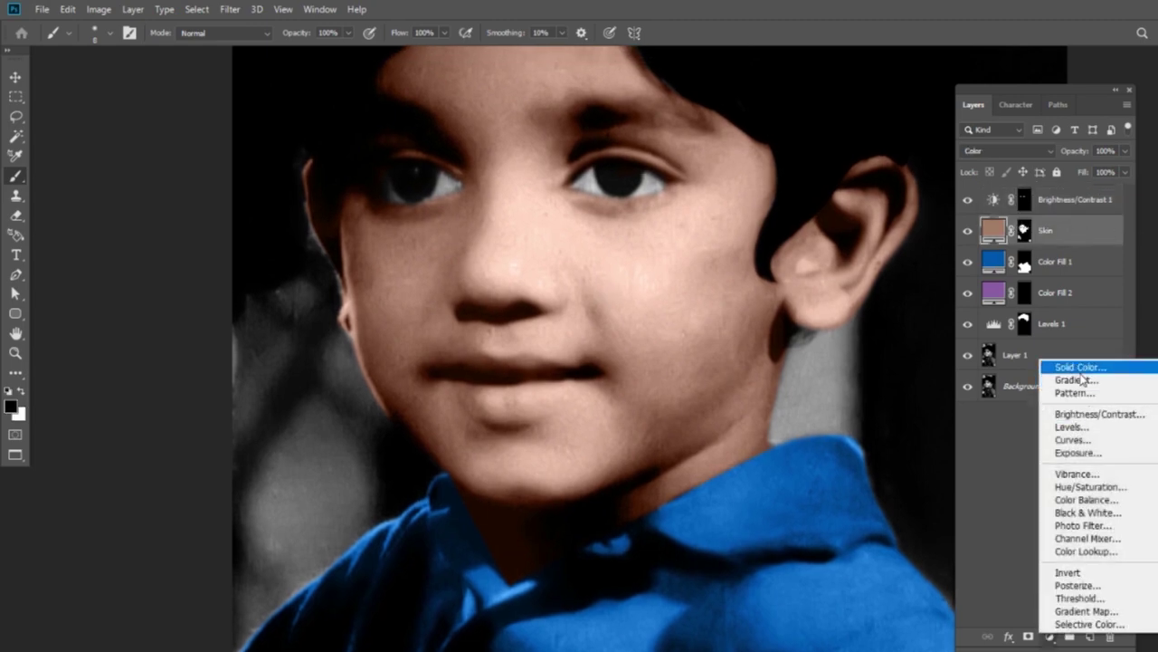
# Add a pink Solid Color fill (R 169, G 99, B 103) and invert its mask to hide it.
pyautogui.click(1083, 368)
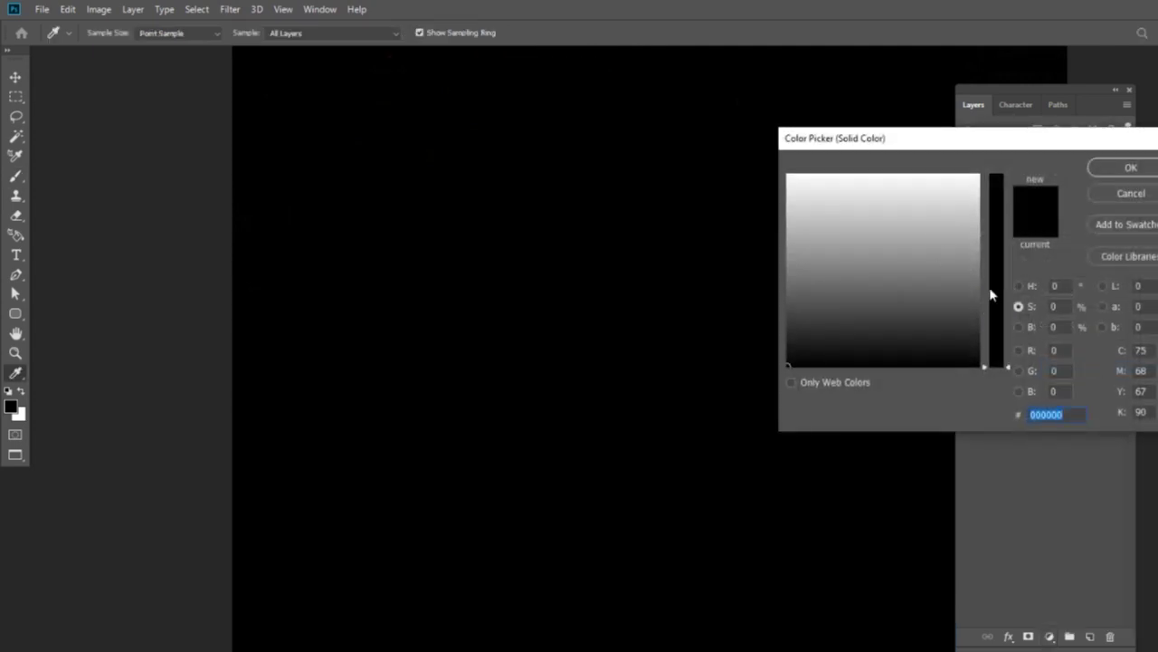
pyautogui.click(1061, 350)
pyautogui.write('169')
pyautogui.press('Tab')
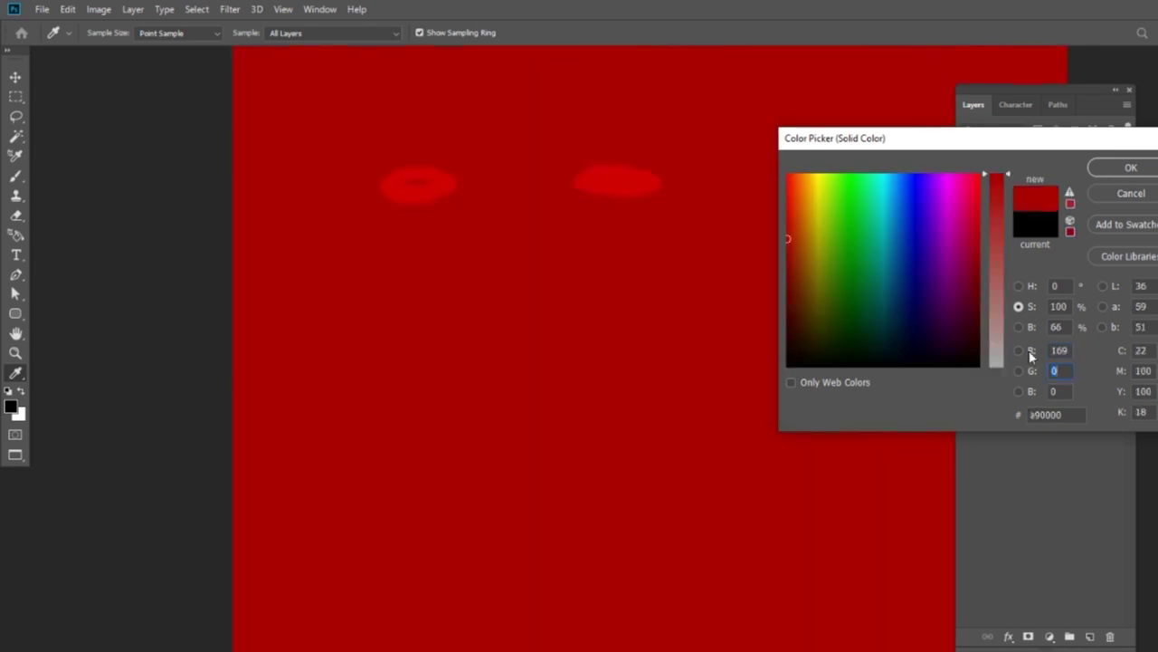
pyautogui.write('99')
pyautogui.press('Tab')
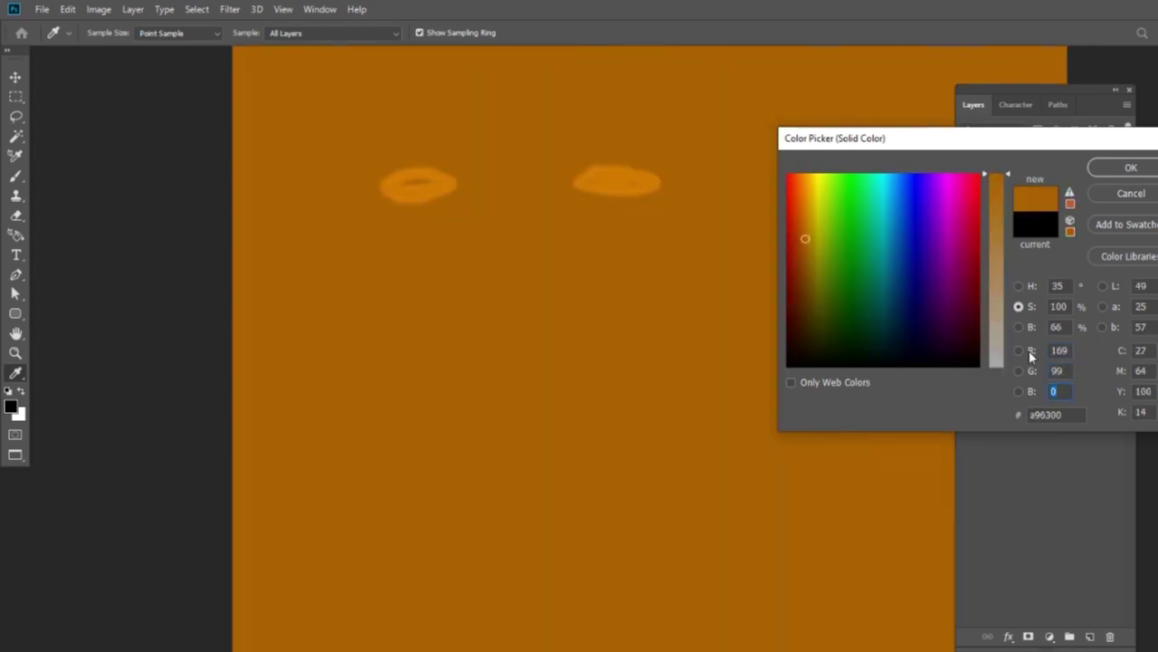
pyautogui.write('103')
pyautogui.press('Return')
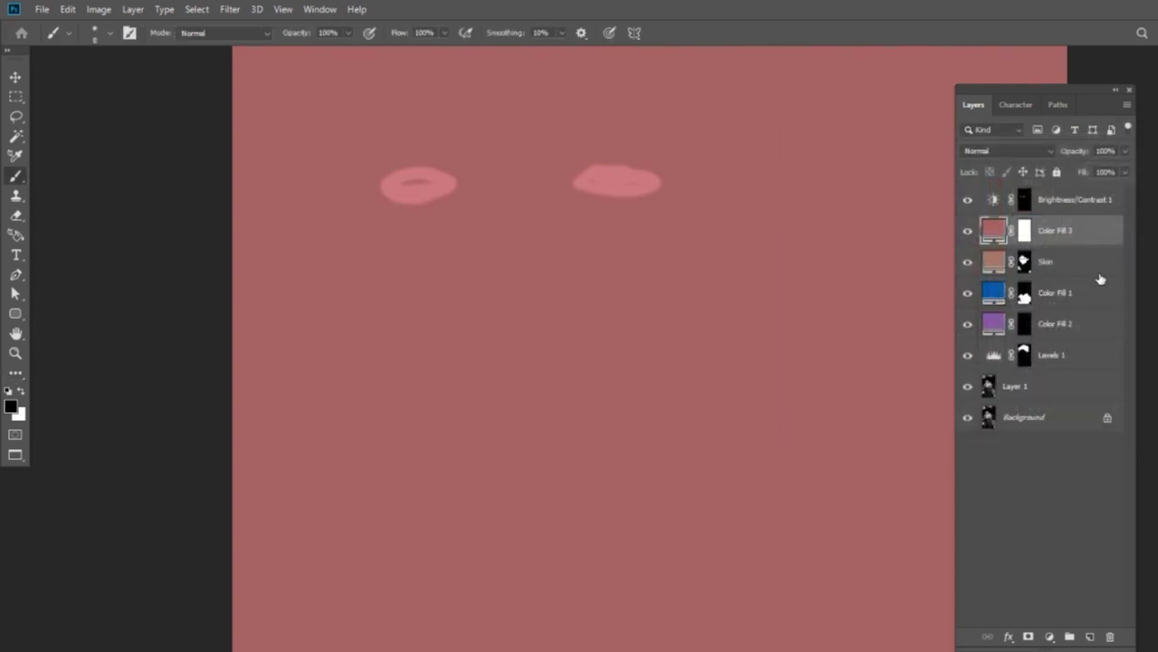
pyautogui.press('x')
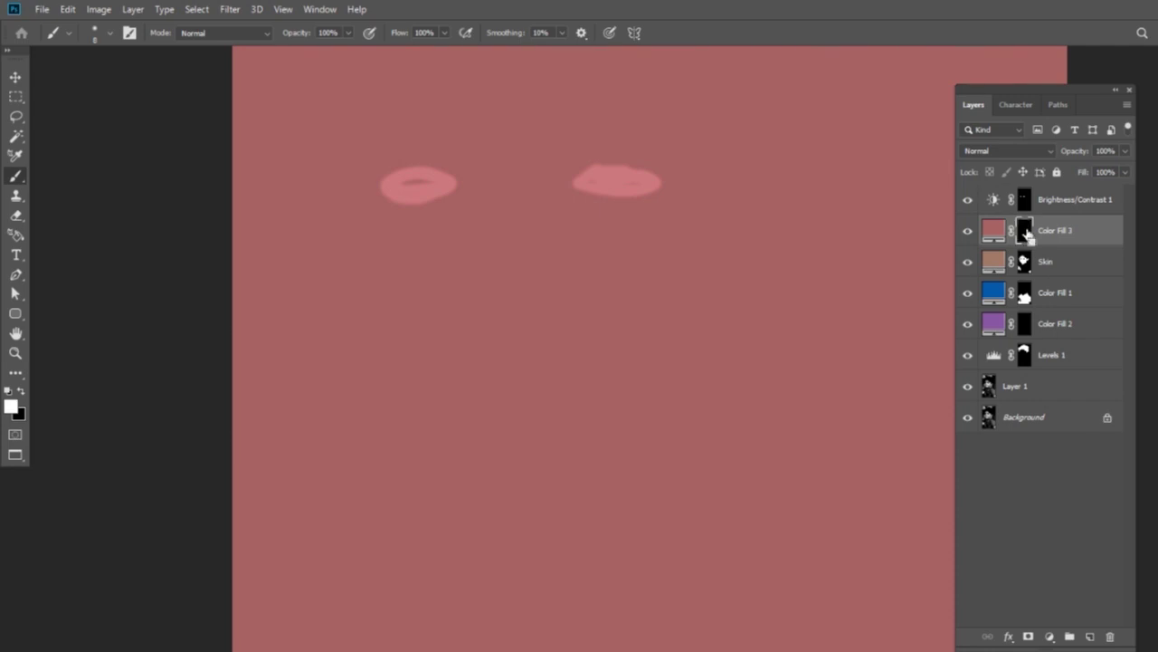
pyautogui.hotkey('ctrl', 'i')
pyautogui.moveTo(711, 324)
pyautogui.mouseDown()
pyautogui.moveTo(749, 179)
pyautogui.moveTo(739, 297)
pyautogui.mouseUp()
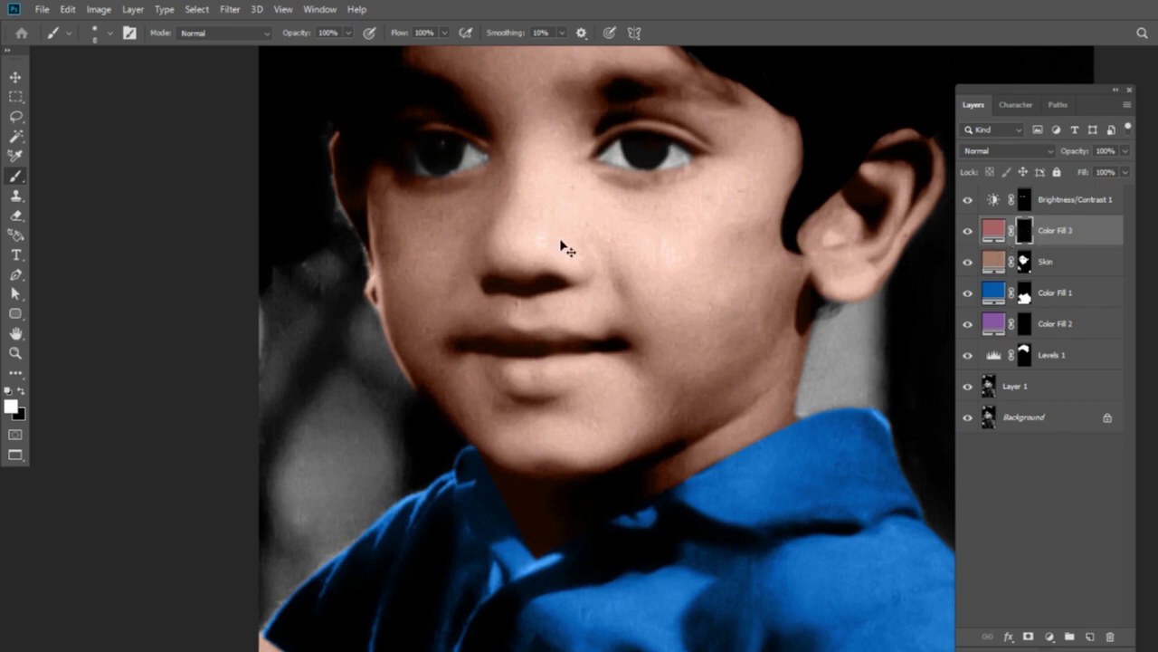
# Set Color Fill 3 to Color blend mode and paint pink onto the upper lip.
pyautogui.scroll(2, 564, 245)
pyautogui.scroll(1, 480, 356)
pyautogui.moveTo(498, 363); pyautogui.dragTo(458, 365)
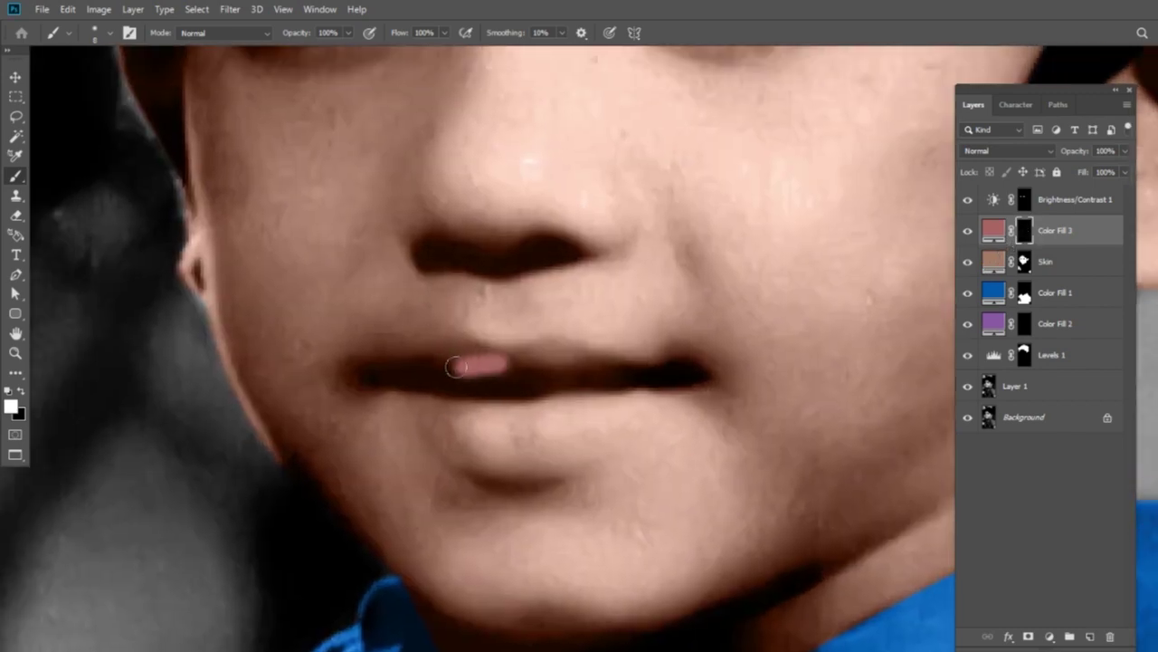
pyautogui.hotkey('ctrl', 'z')
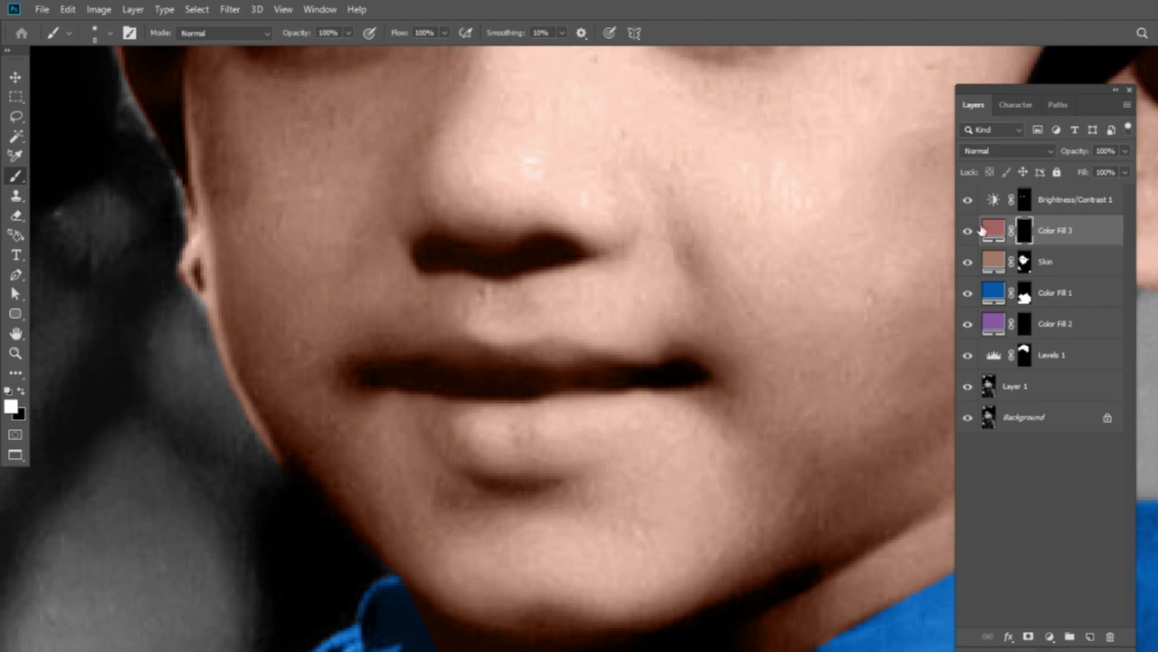
pyautogui.click(1014, 152)
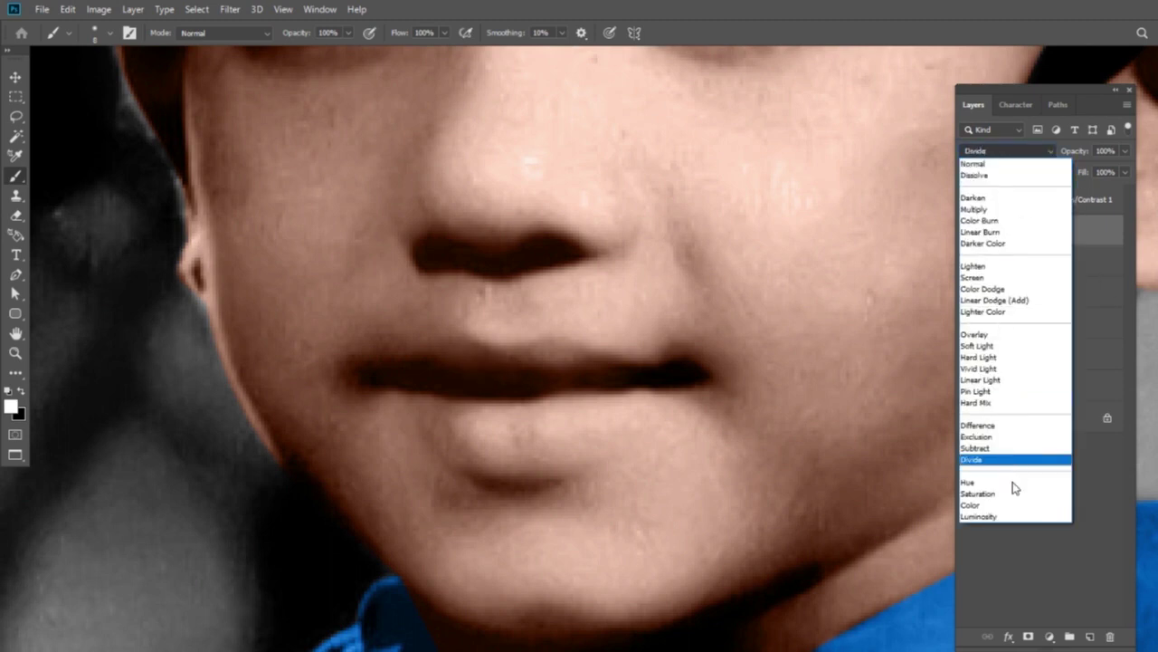
pyautogui.click(1013, 505)
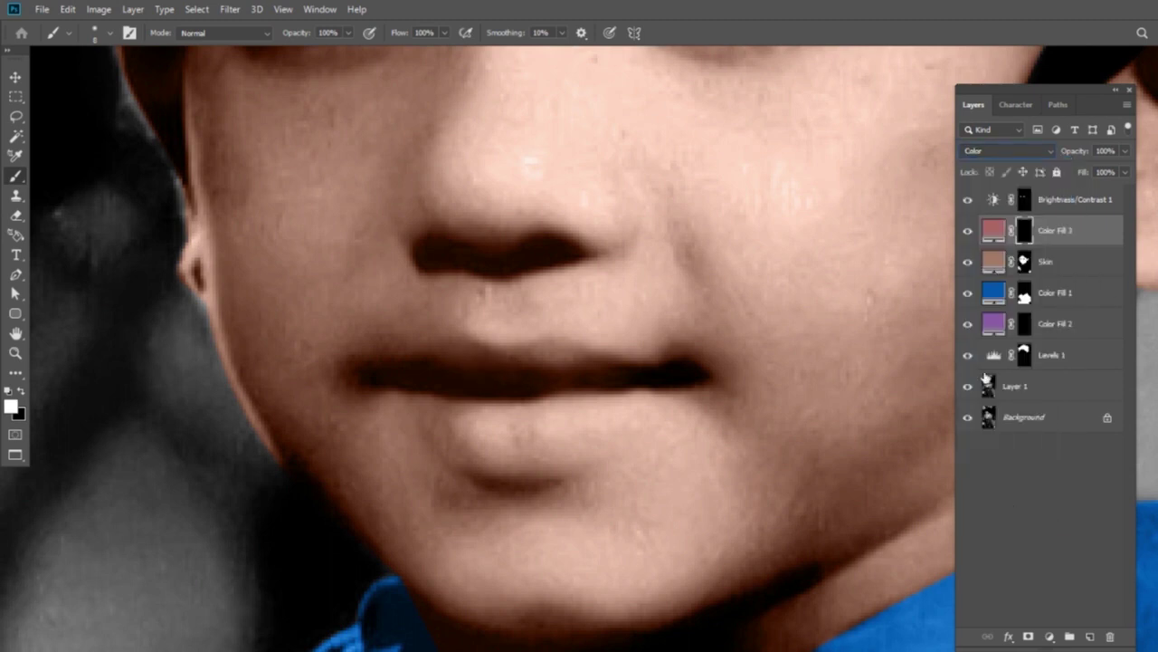
pyautogui.moveTo(584, 369)
pyautogui.mouseDown()
pyautogui.moveTo(474, 356)
pyautogui.moveTo(426, 363)
pyautogui.moveTo(414, 380)
pyautogui.moveTo(449, 416)
pyautogui.moveTo(543, 444)
pyautogui.moveTo(525, 408)
pyautogui.moveTo(461, 396)
pyautogui.moveTo(600, 364)
pyautogui.moveTo(455, 353)
pyautogui.moveTo(362, 379)
pyautogui.mouseUp()
# With a 9–12 px brush, clean the lip edges in black and extend pink over the lower lip.
pyautogui.keyDown('alt'); pyautogui.rightClick(605, 384); pyautogui.keyUp('alt')
pyautogui.moveTo(604, 384); pyautogui.dragTo(600, 383)
pyautogui.press('x')
pyautogui.moveTo(417, 324); pyautogui.dragTo(401, 337)
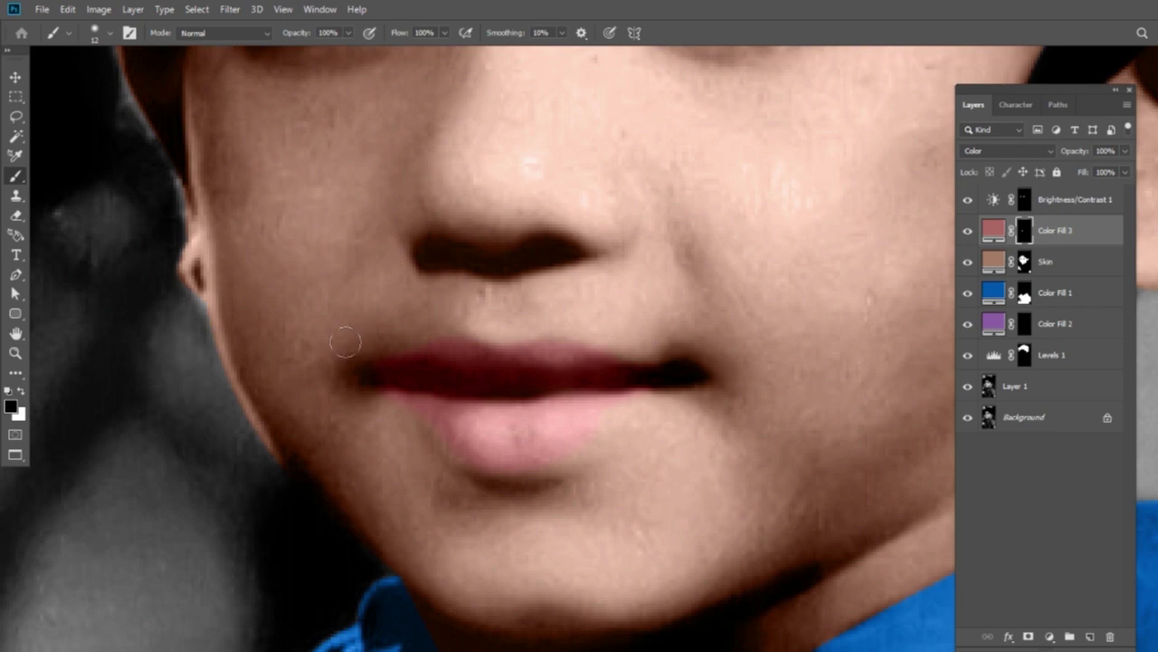
pyautogui.press('x')
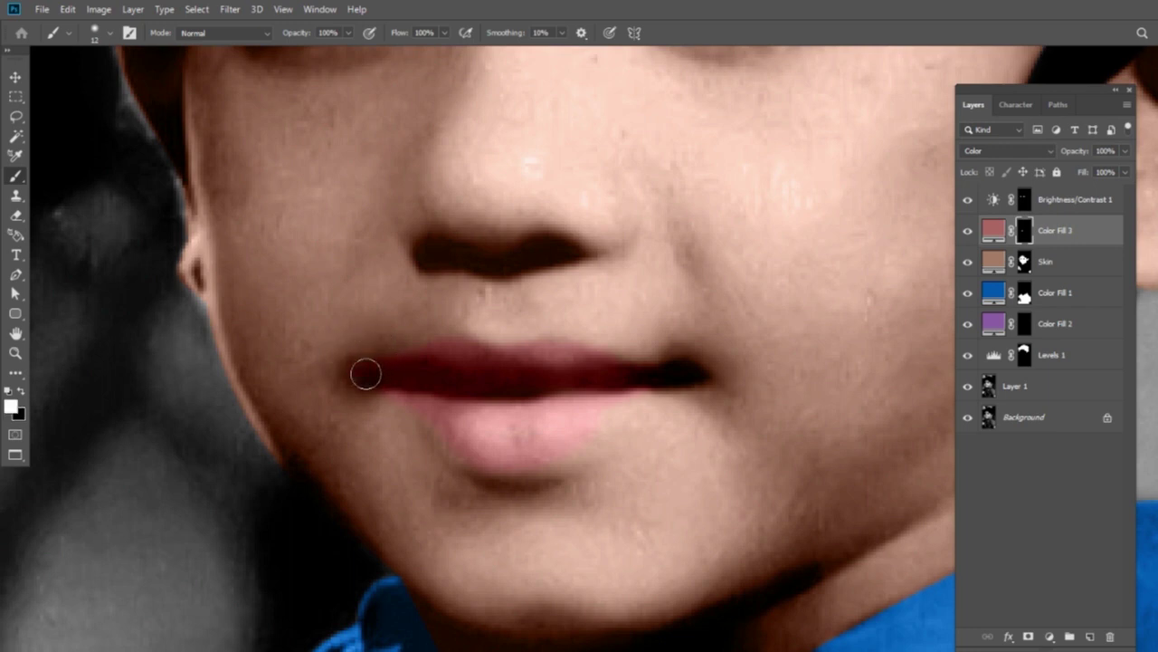
pyautogui.press('x')
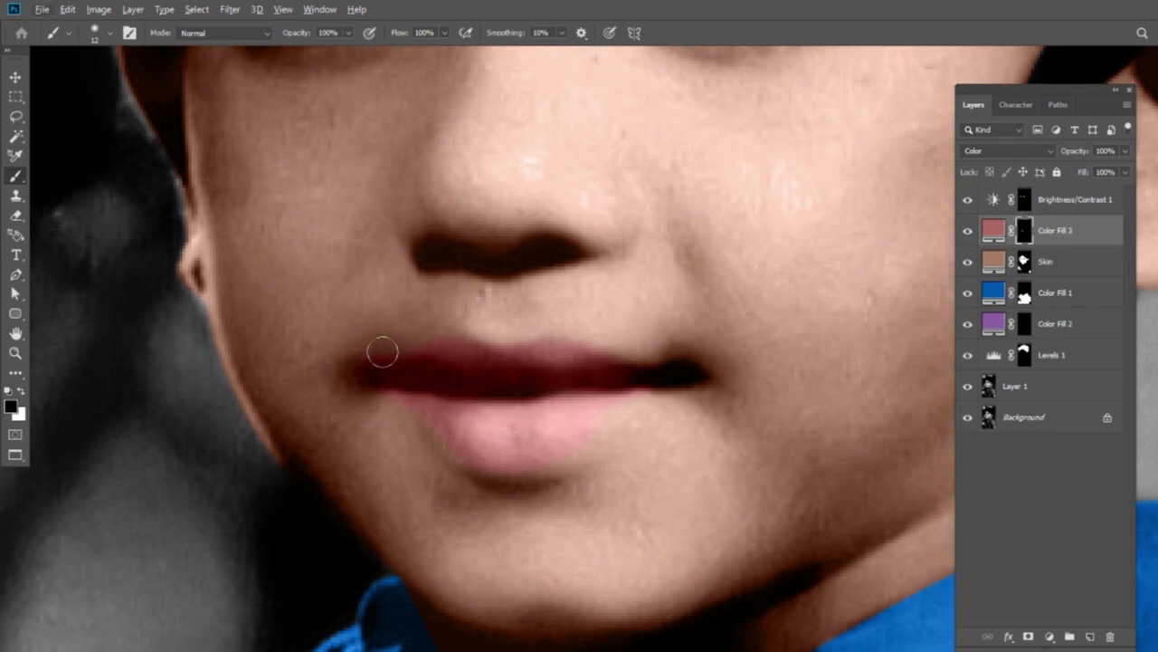
pyautogui.press('x')
pyautogui.press('x')
pyautogui.press('x')
pyautogui.moveTo(595, 410)
pyautogui.mouseDown()
pyautogui.moveTo(600, 401)
pyautogui.moveTo(533, 426)
pyautogui.mouseUp()
pyautogui.hotkey('ctrl', '0')
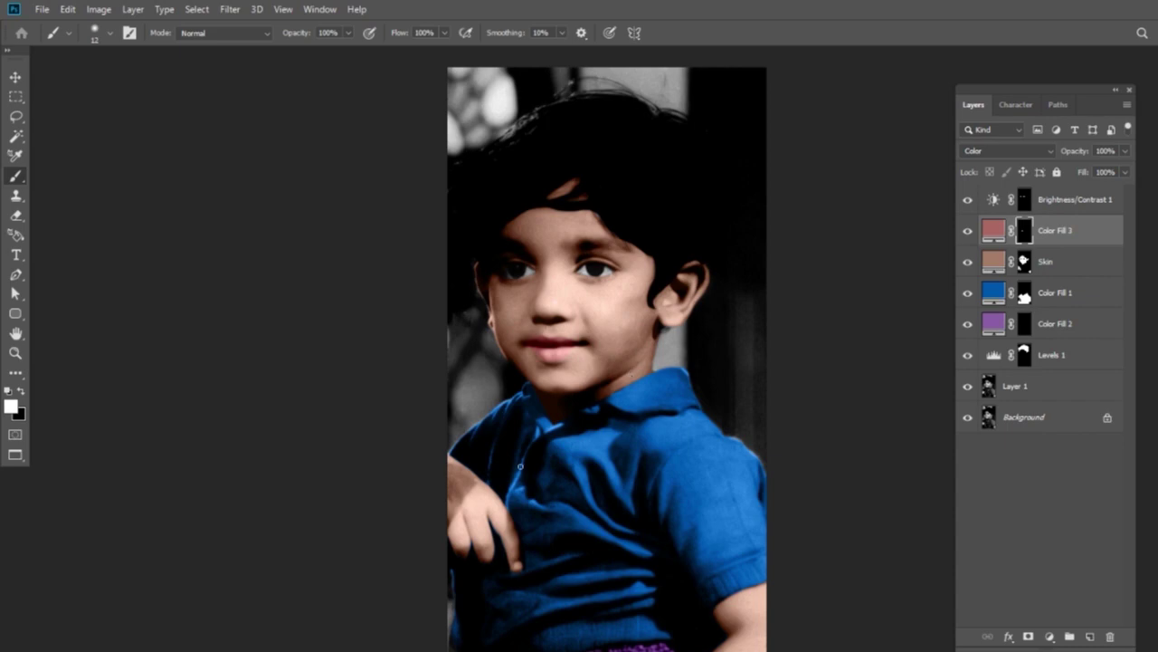
# Rename the Color Fill 3 lip layer to 'Lips'.
pyautogui.hotkey('ctrl', '+')
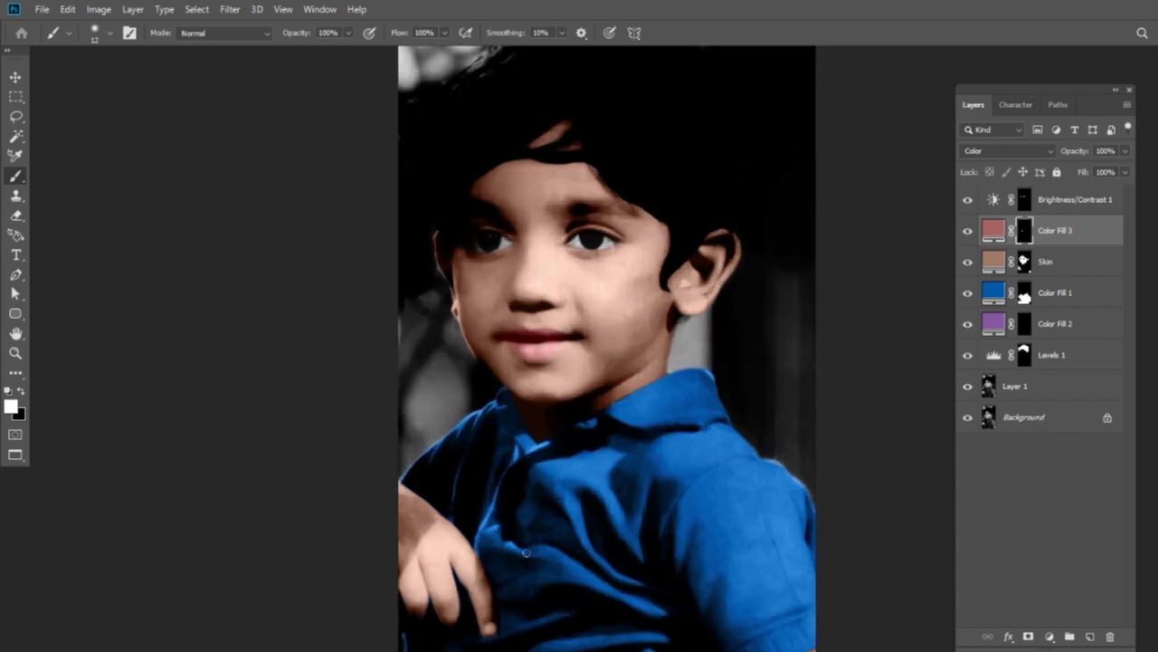
pyautogui.hotkey('ctrl', '+')
pyautogui.hotkey('ctrl', '+')
pyautogui.moveTo(611, 551); pyautogui.dragTo(654, 364)
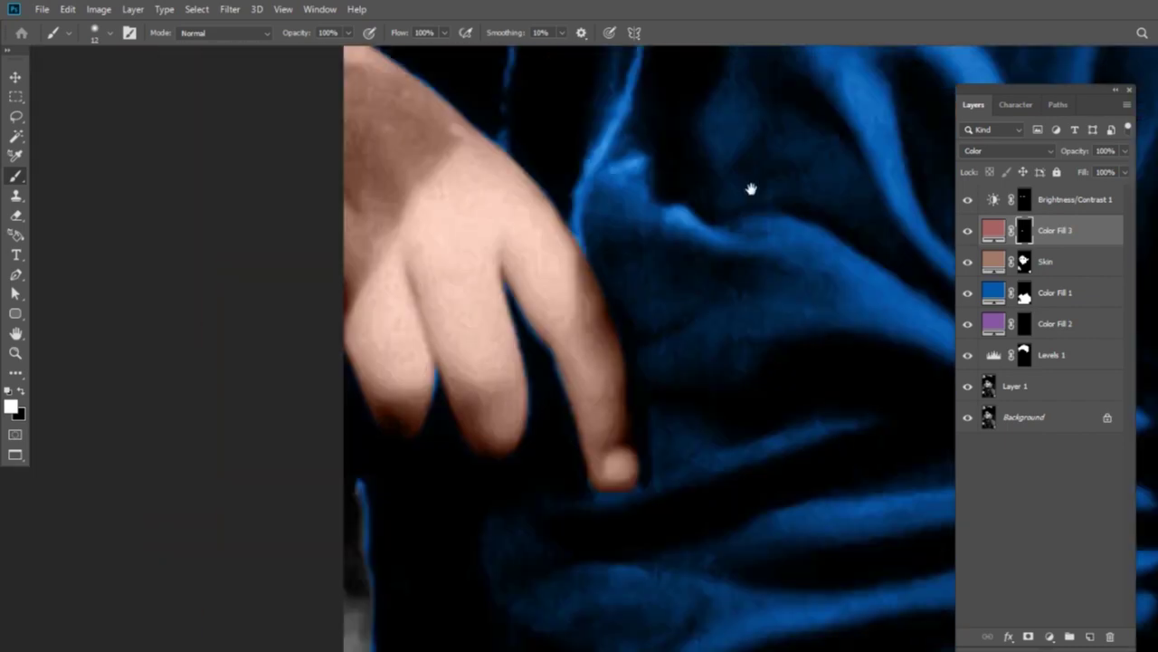
pyautogui.moveTo(546, 556); pyautogui.dragTo(534, 443)
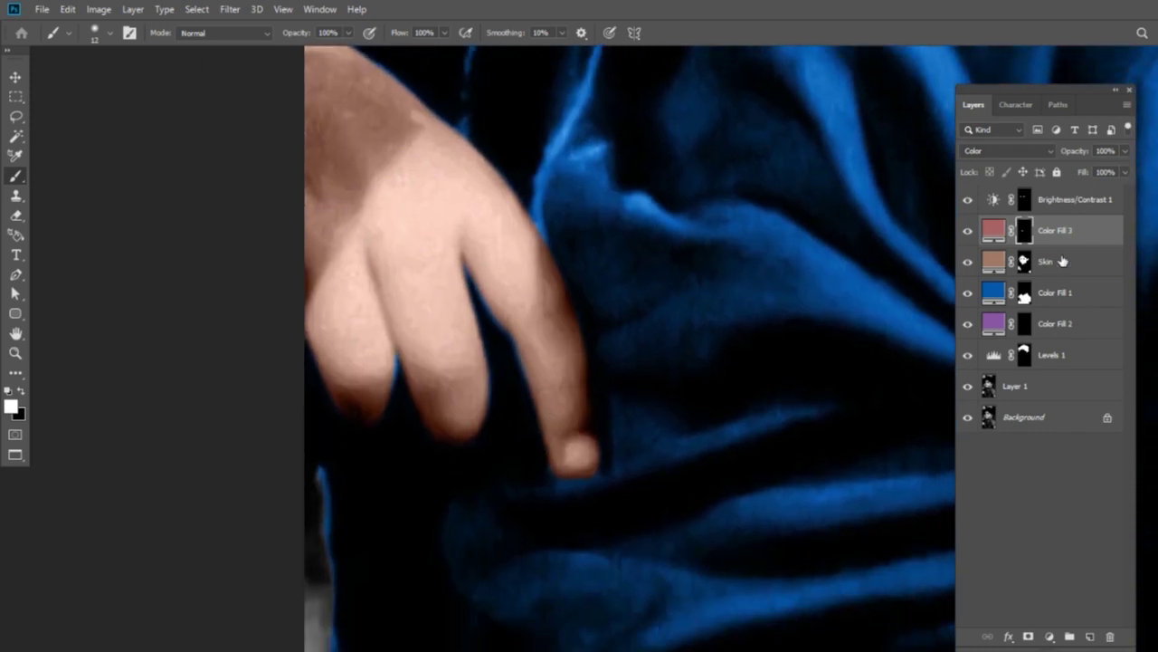
pyautogui.doubleClick(1064, 230)
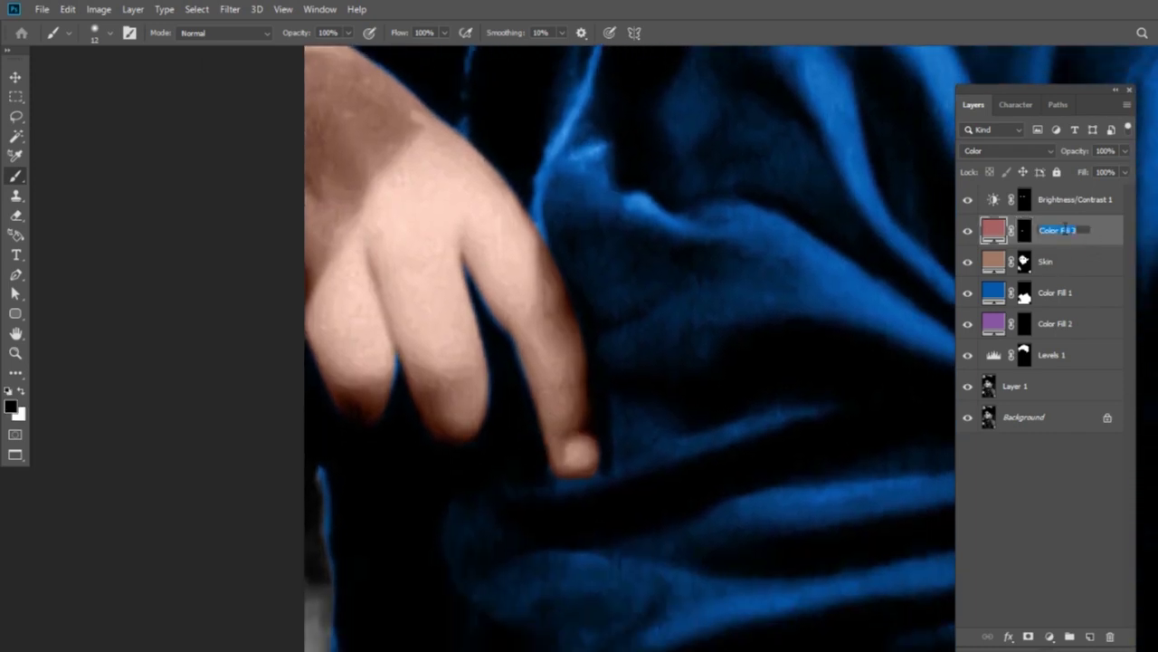
pyautogui.write('Li')
pyautogui.press('Return')
pyautogui.click(1049, 637)
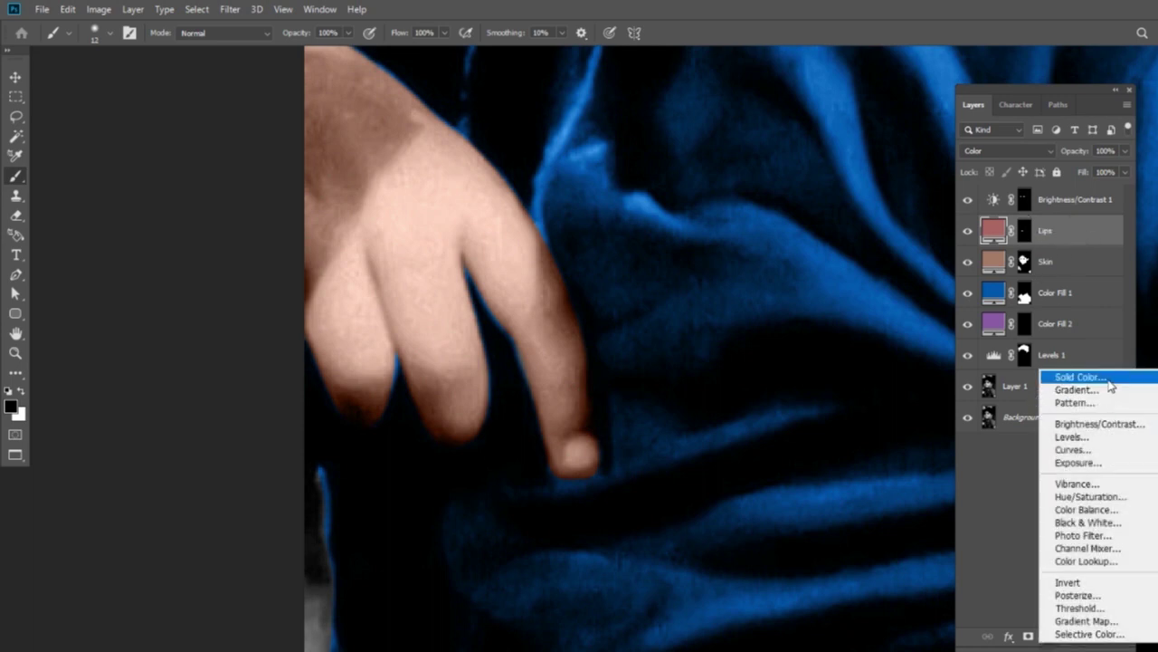
# Add a Solid Color fill layer with RGB 203, 151, 150.
pyautogui.click(1073, 378)
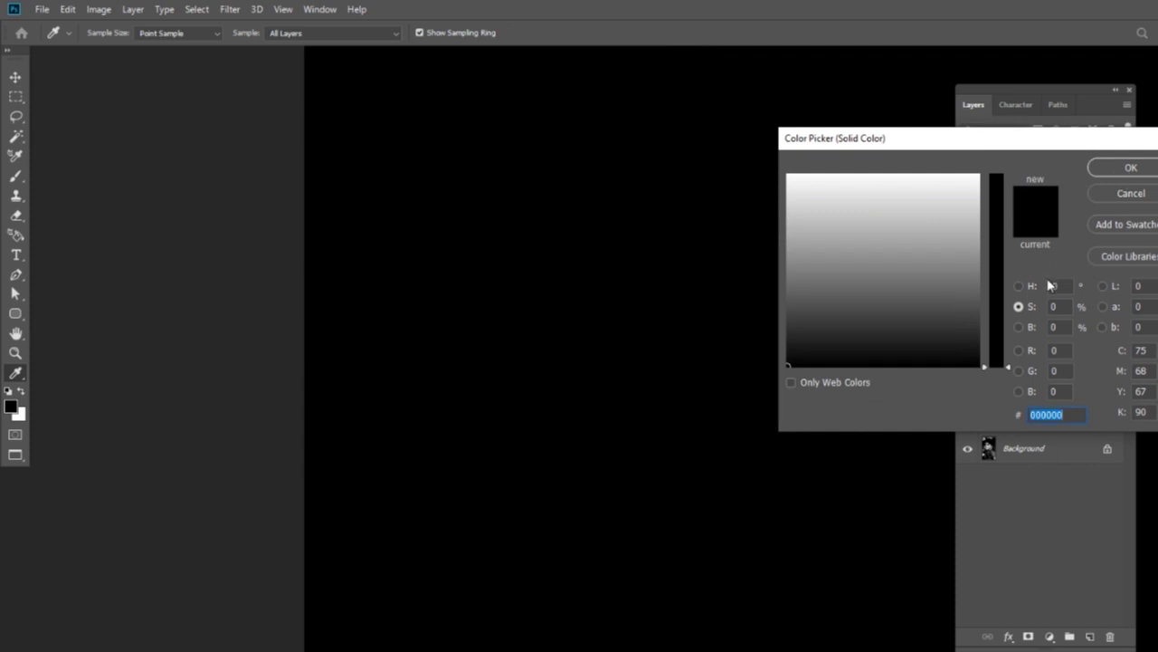
pyautogui.click(1070, 349)
pyautogui.write('203')
pyautogui.press('Tab')
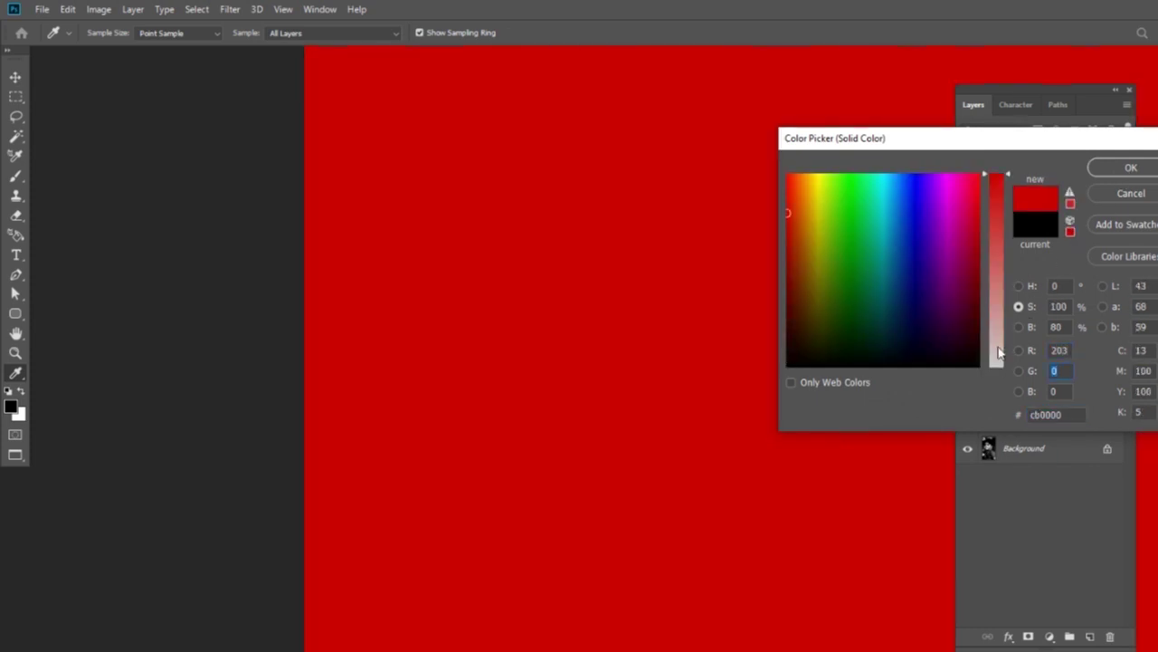
pyautogui.write('151')
pyautogui.press('Tab')
pyautogui.write('150')
pyautogui.press('Return')
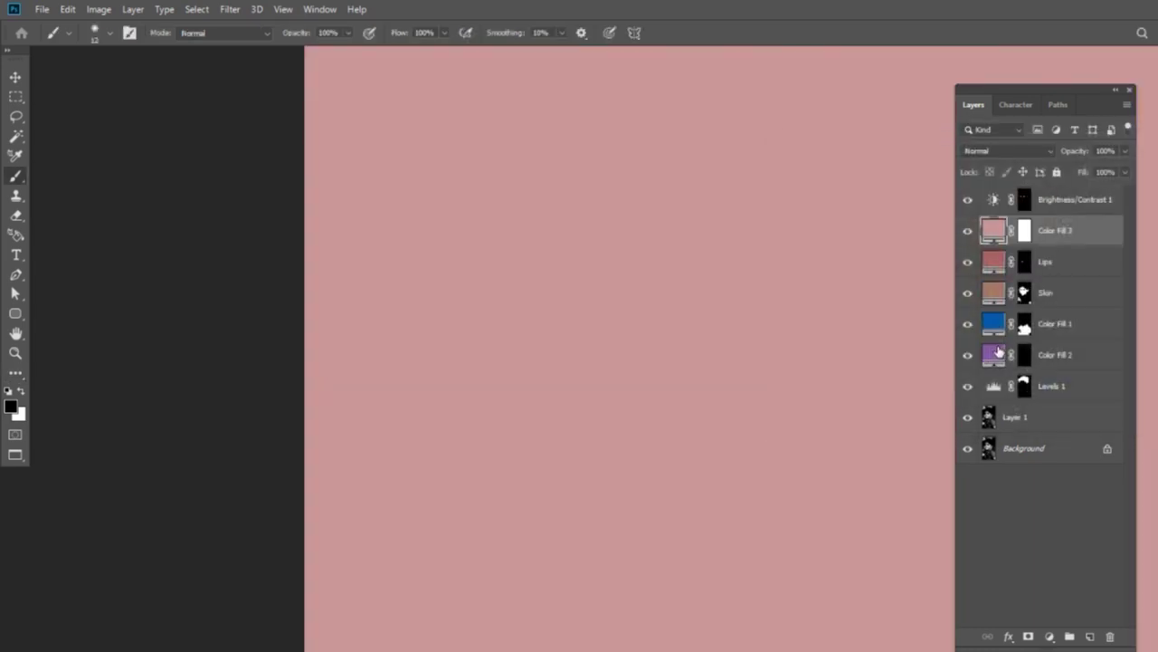
# Invert the new fill's mask to hide the pink everywhere, zoomed in on the fingertip.
pyautogui.click(1023, 232)
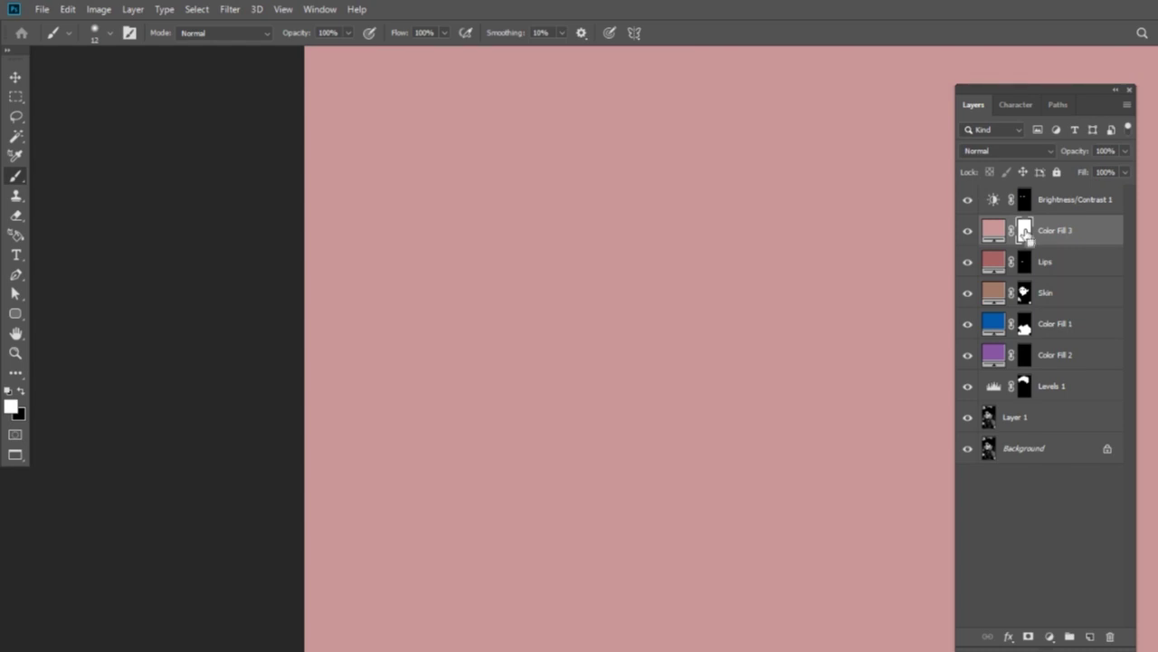
pyautogui.hotkey('ctrl', 'i')
pyautogui.moveTo(642, 248)
pyautogui.mouseDown()
pyautogui.moveTo(688, 413)
pyautogui.moveTo(661, 380)
pyautogui.mouseUp()
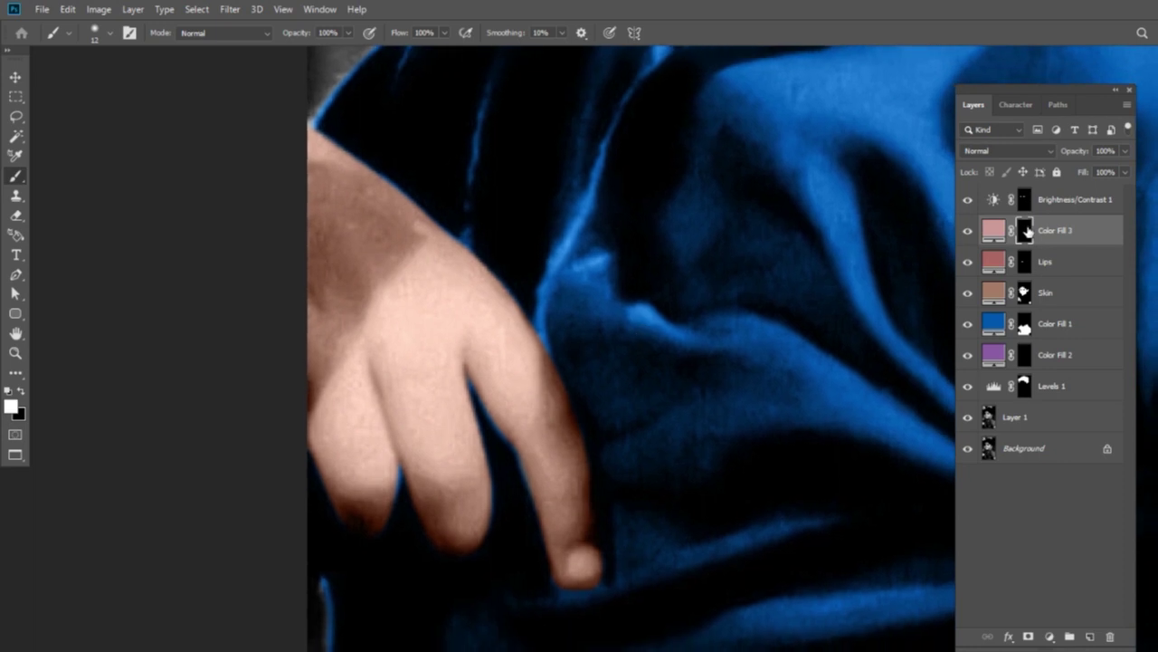
pyautogui.scroll(2, 374, 426)
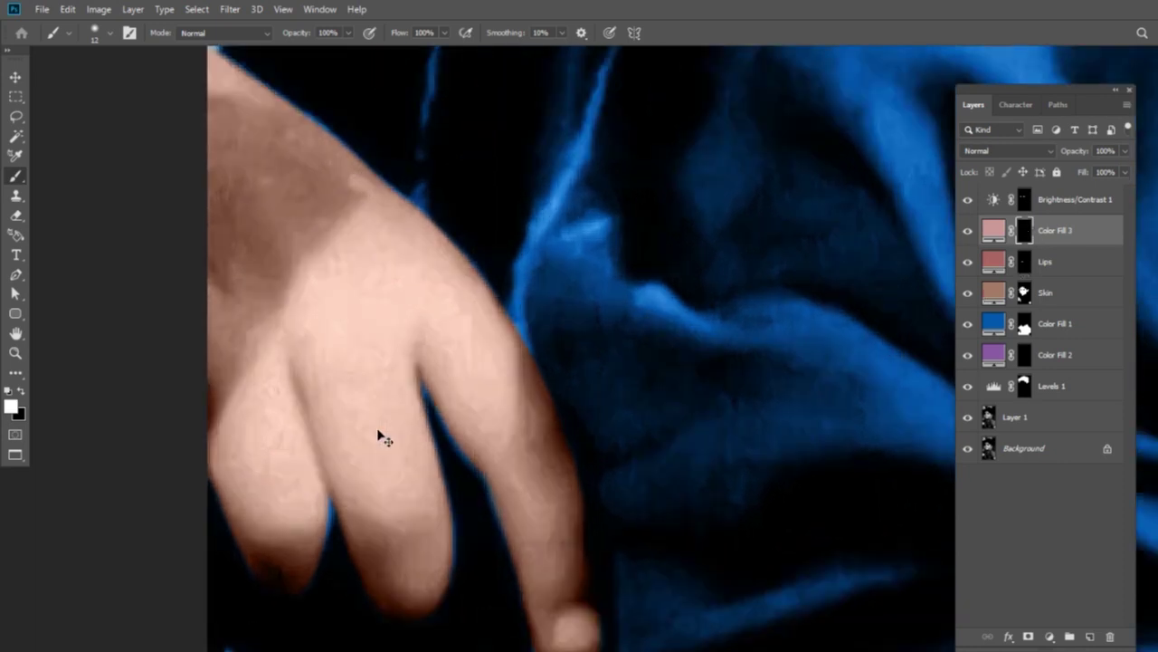
pyautogui.scroll(2, 380, 435)
pyautogui.moveTo(321, 406); pyautogui.dragTo(447, 187)
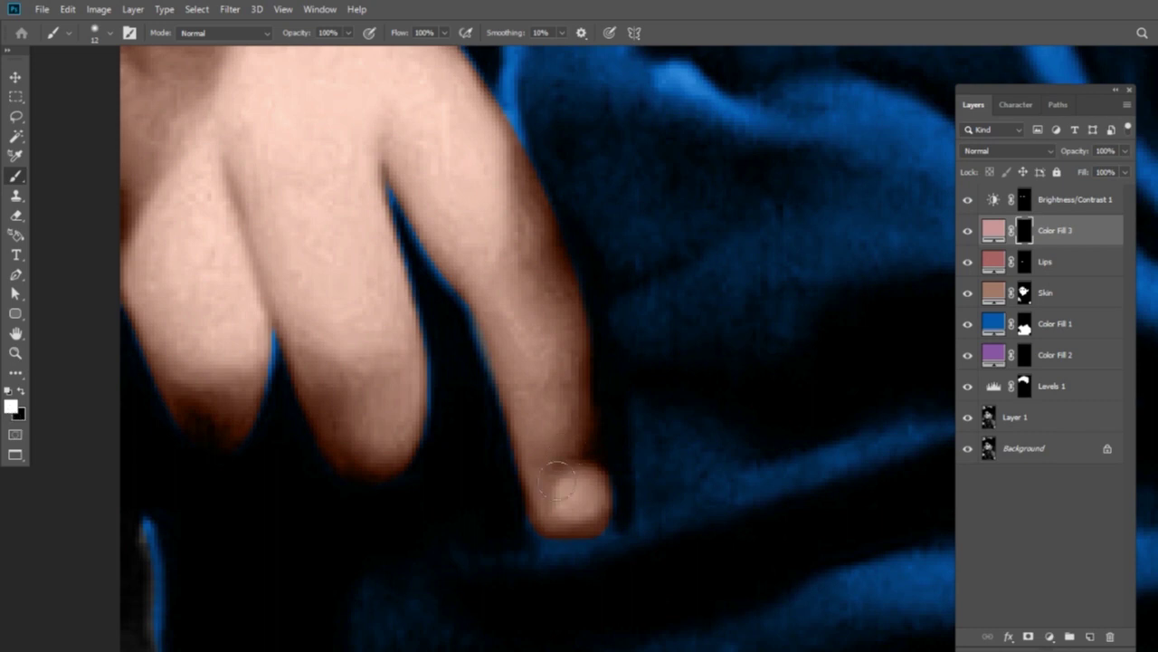
# Paint the pink onto the fingernail and blend the fill in Color mode.
pyautogui.keyDown('alt'); pyautogui.rightClick(579, 491); pyautogui.keyUp('alt')
pyautogui.moveTo(582, 484); pyautogui.dragTo(589, 490)
pyautogui.click(1004, 150)
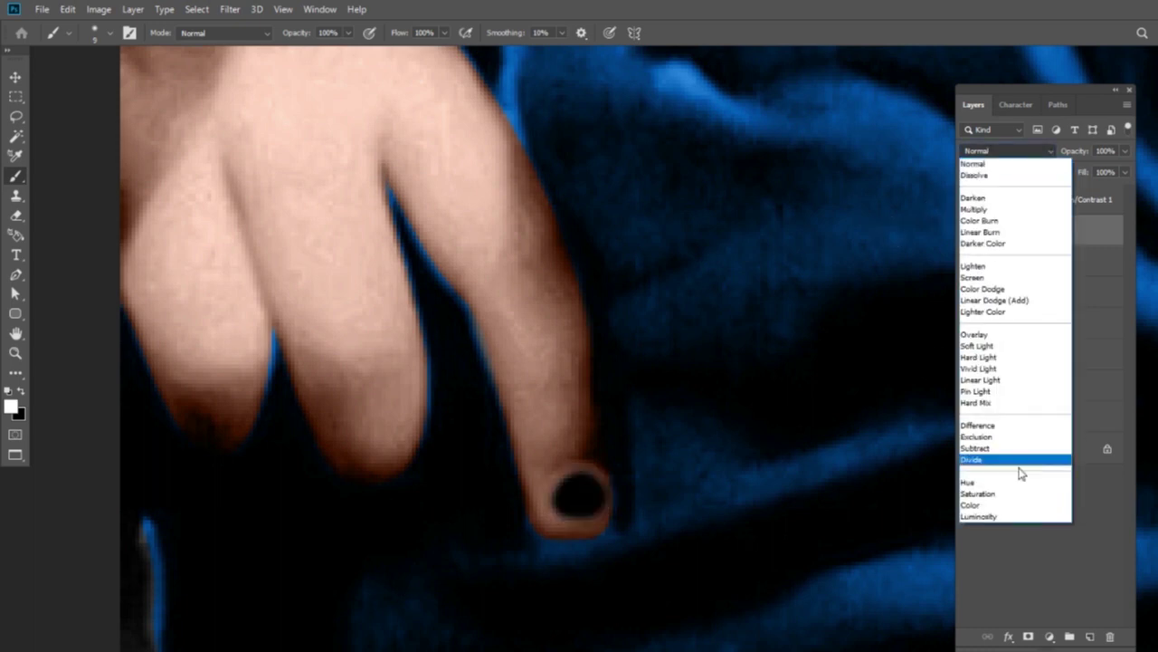
pyautogui.click(1004, 505)
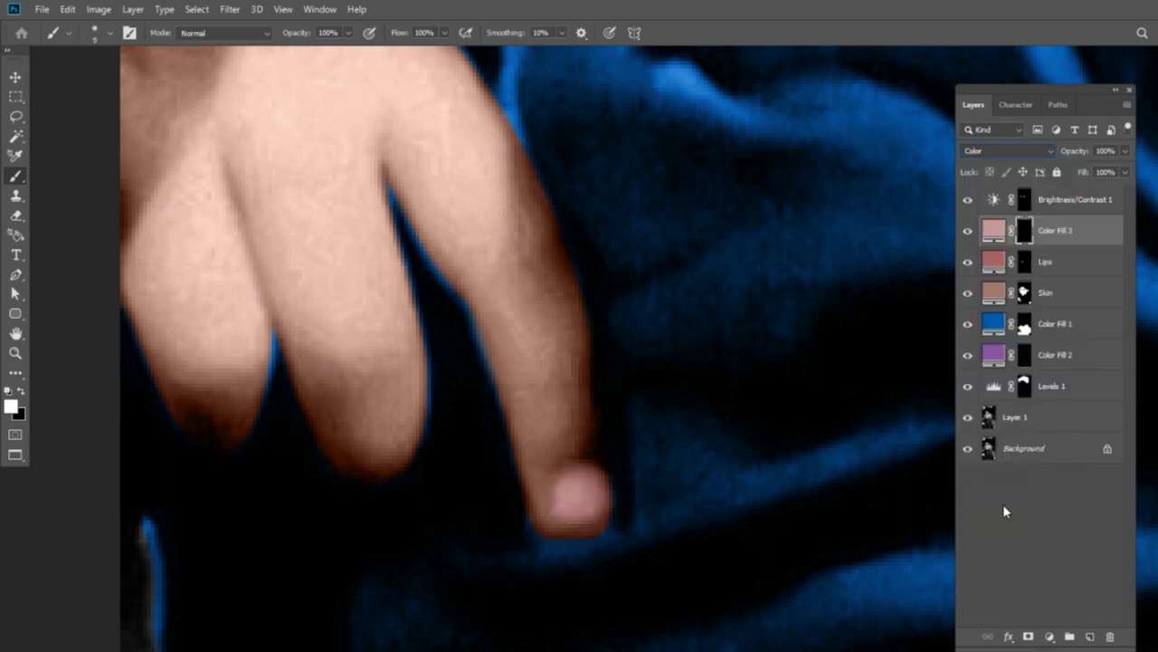
pyautogui.hotkey('ctrl', '0')
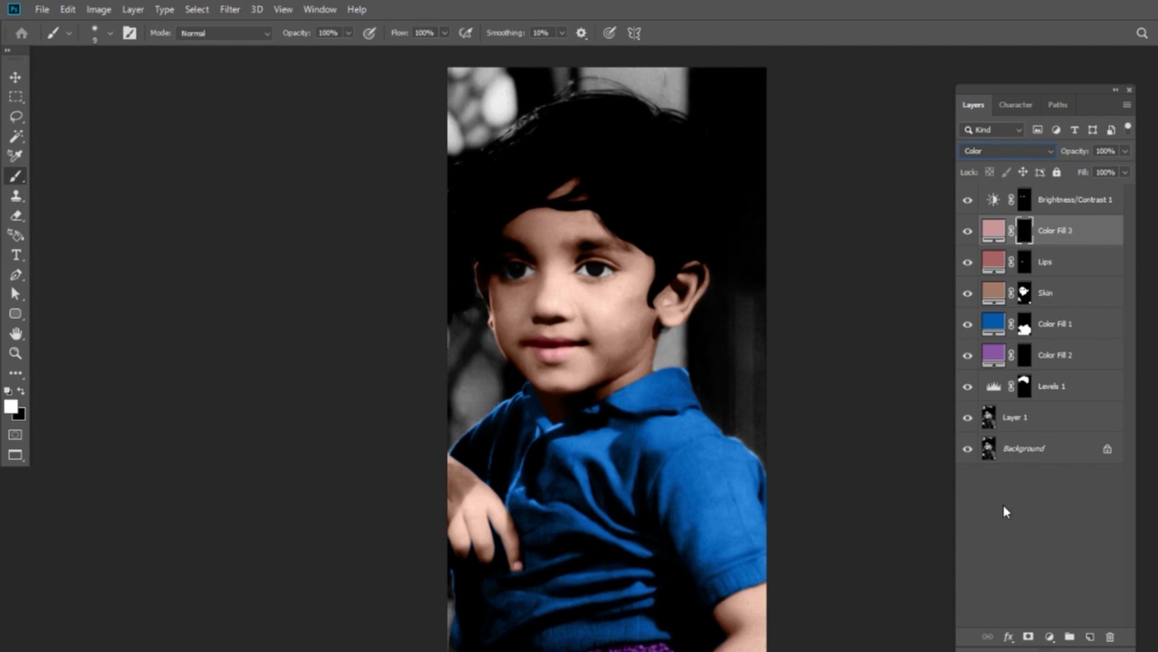
pyautogui.hotkey('alt', '[')
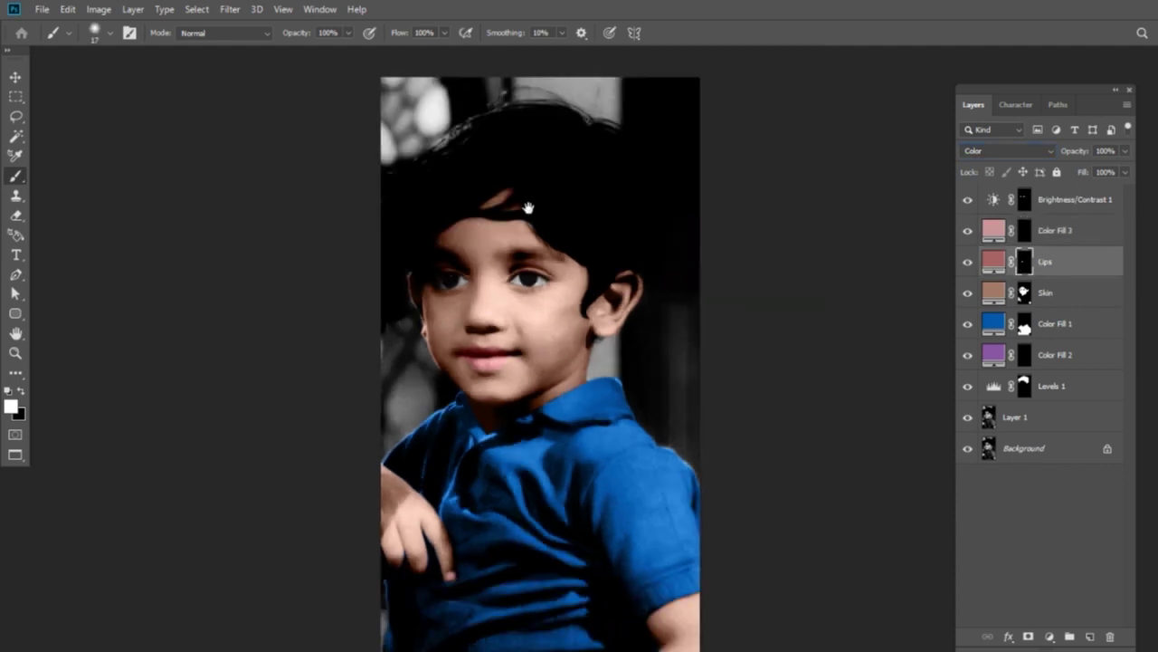
pyautogui.moveTo(527, 207); pyautogui.dragTo(561, 192)
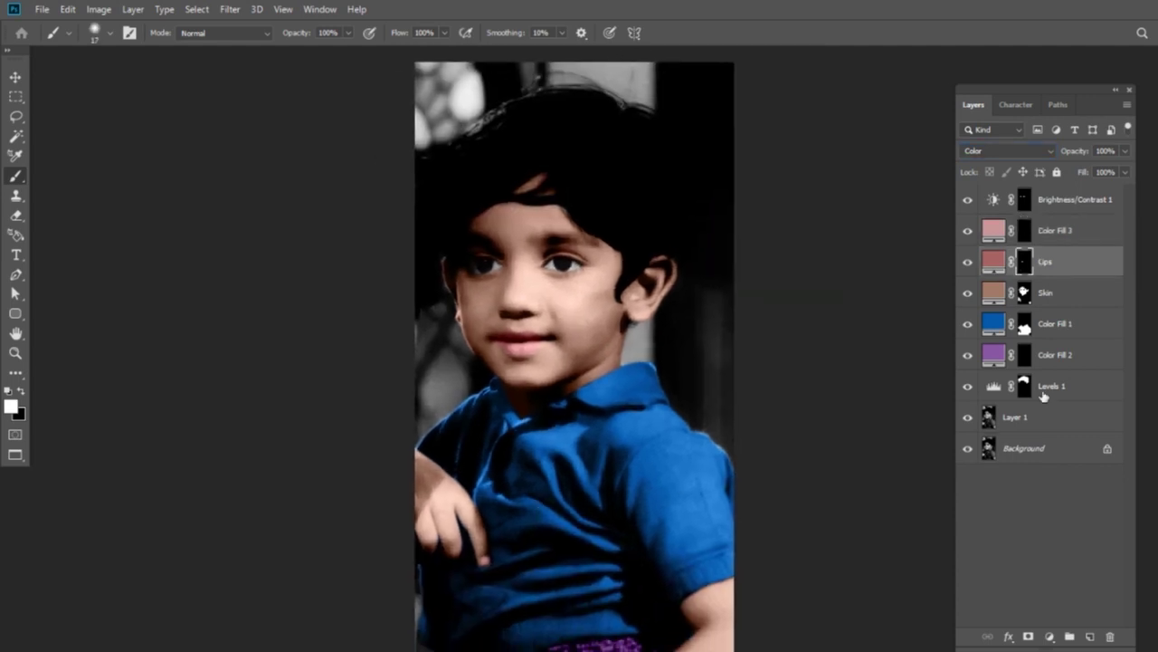
pyautogui.click(1103, 209)
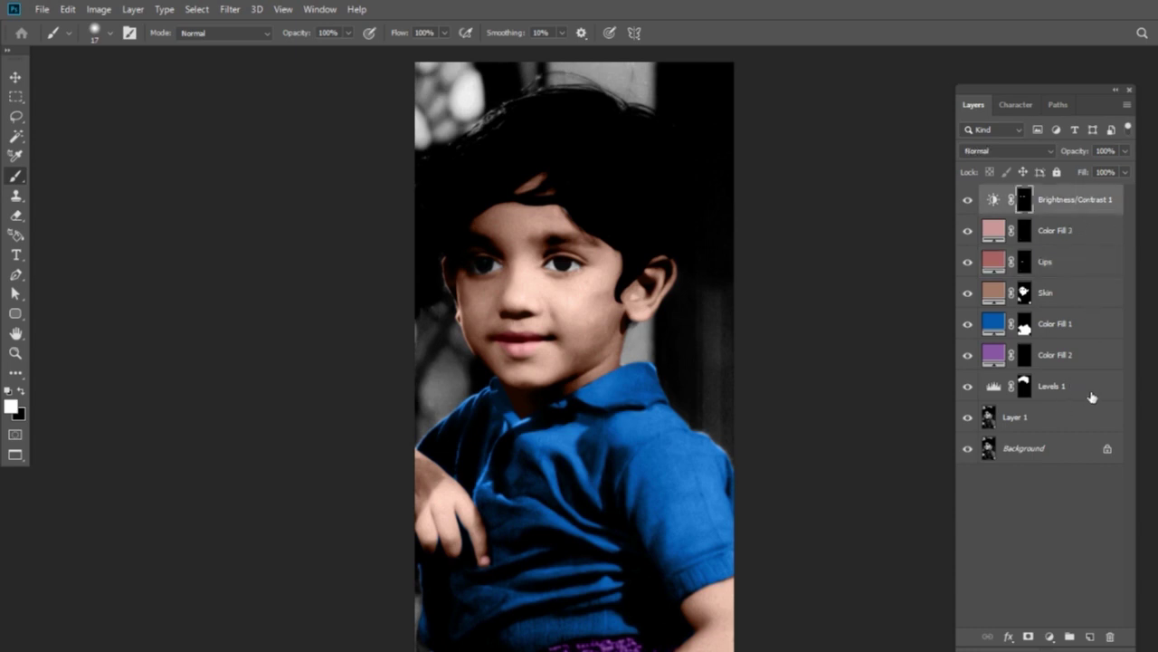
pyautogui.click(1056, 425)
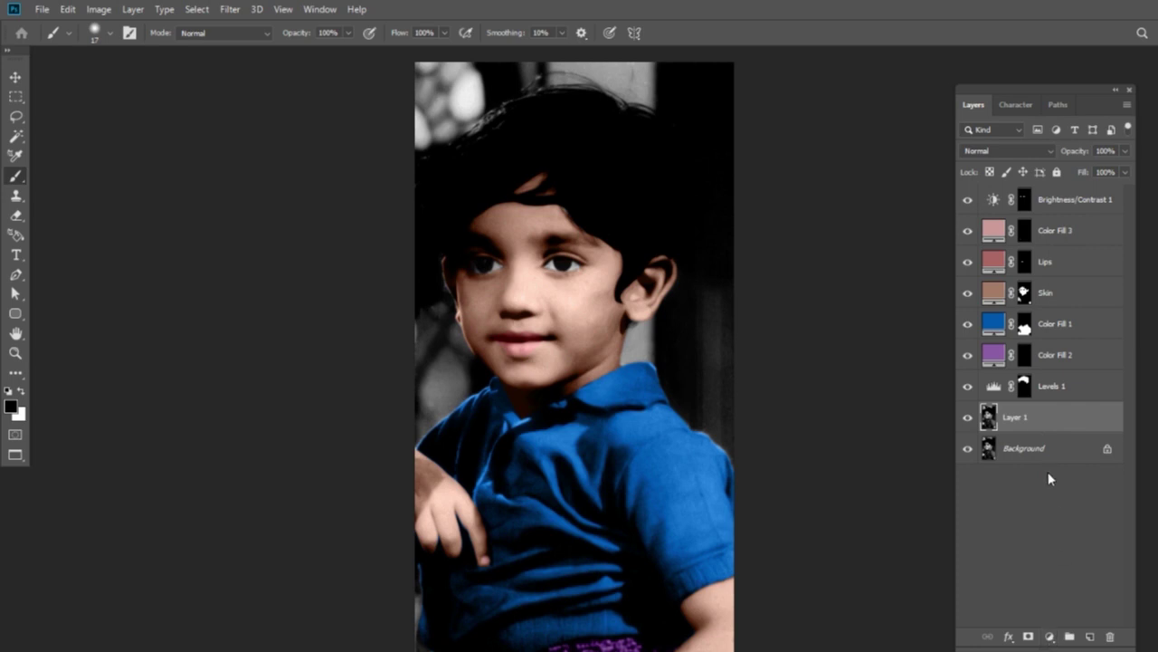
pyautogui.click(1052, 637)
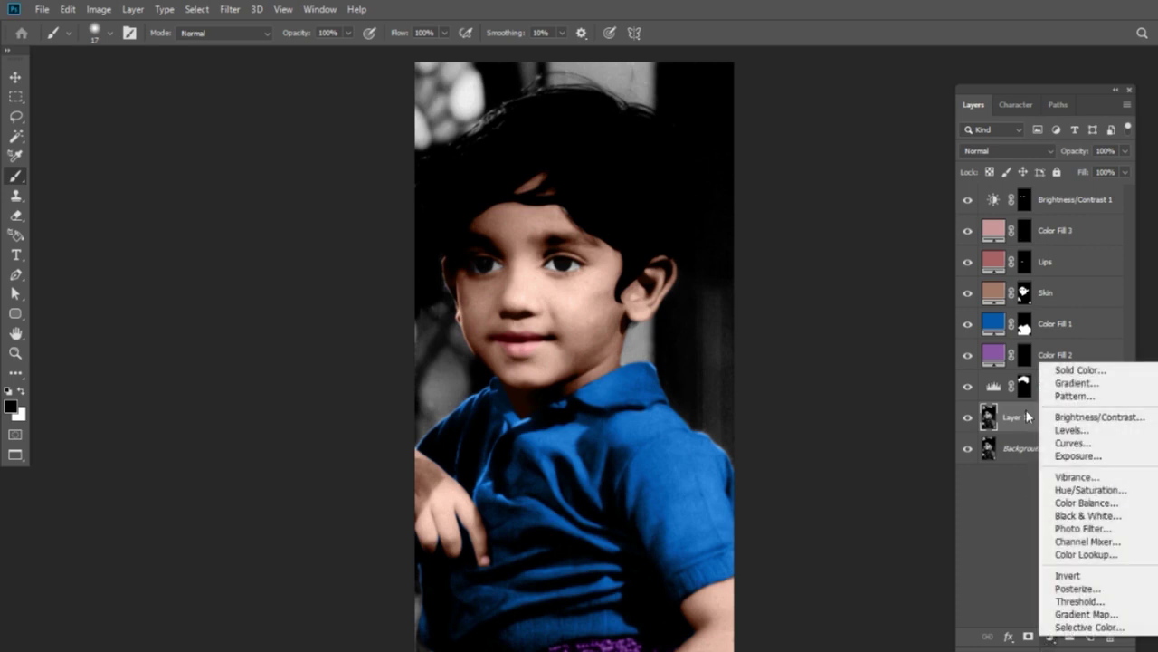
pyautogui.click(1118, 372)
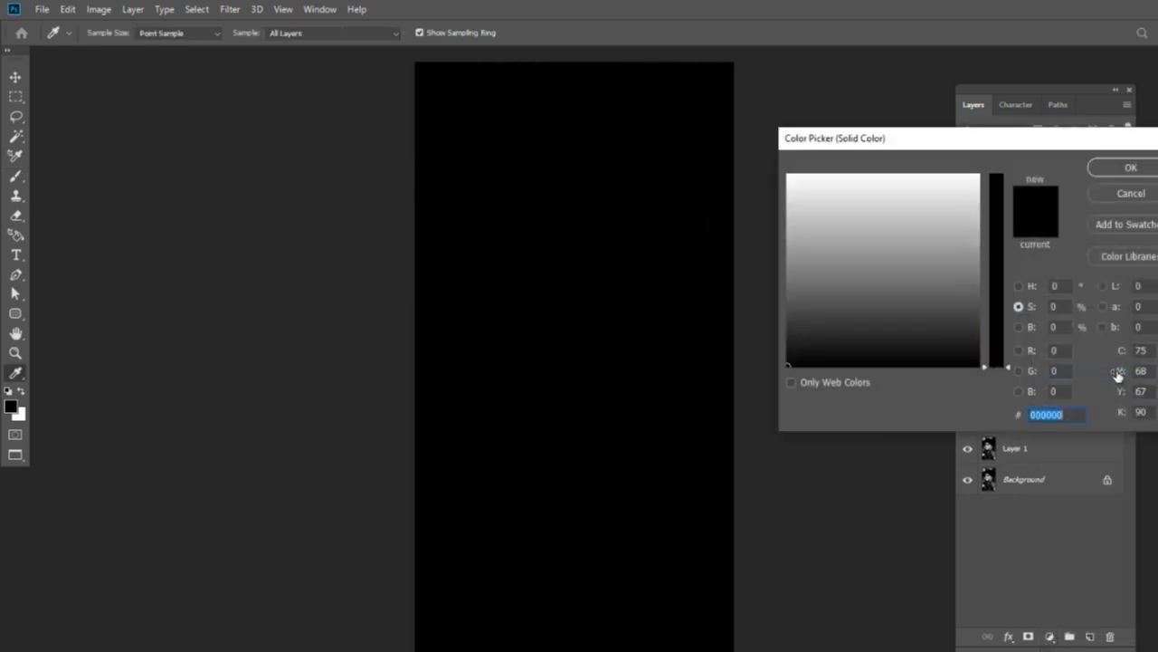
pyautogui.click(1130, 193)
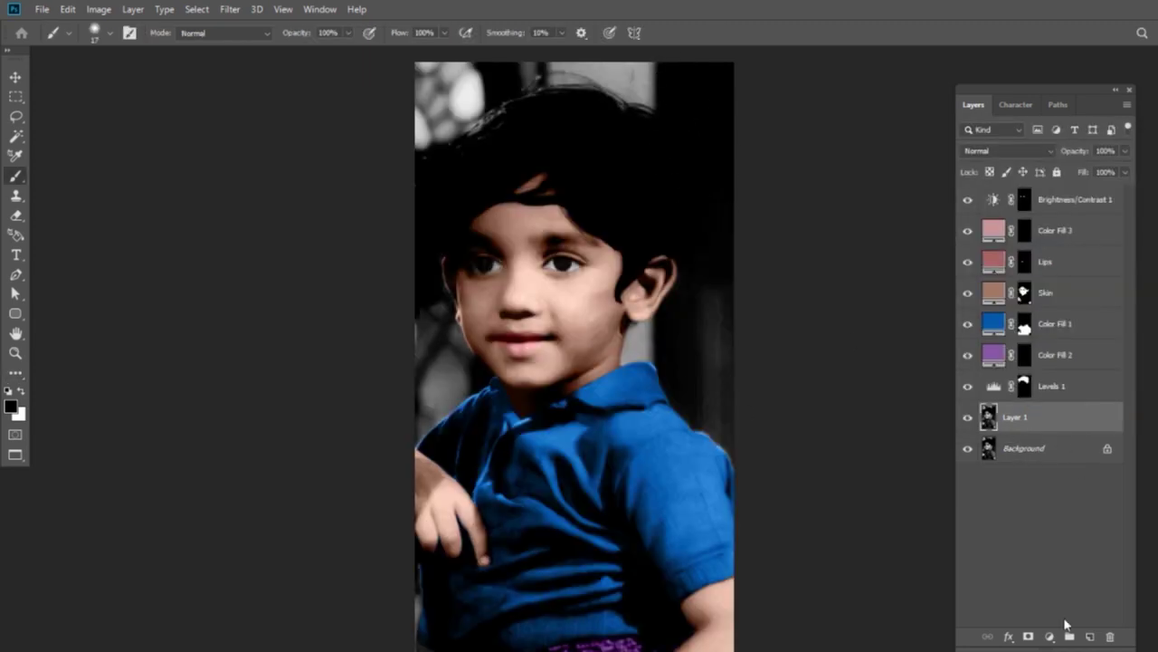
# Create a Solid Color fill layer in dark green 204500 and swap the foreground/background colours.
pyautogui.click(1050, 636)
pyautogui.click(1090, 374)
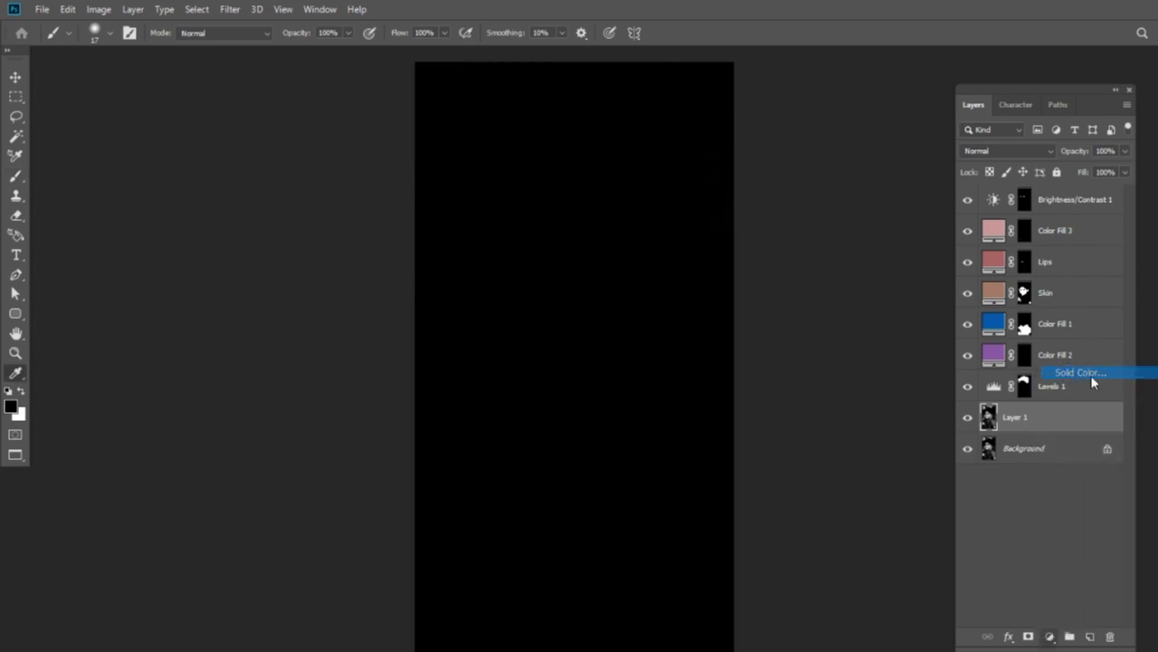
pyautogui.moveTo(931, 186); pyautogui.dragTo(931, 173)
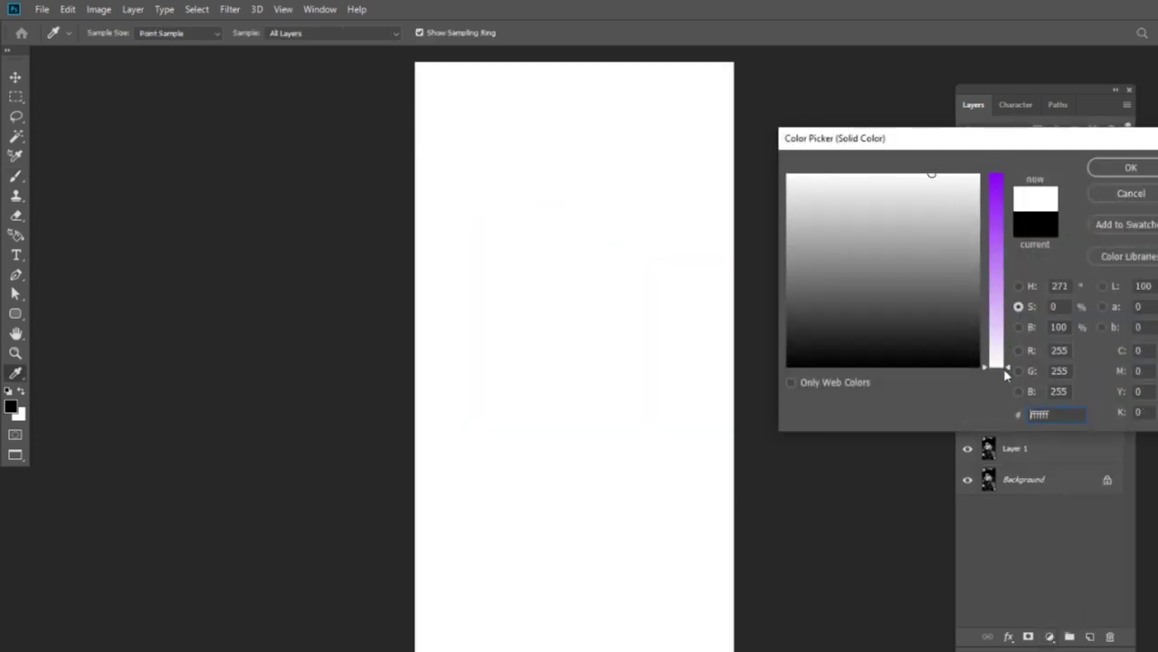
pyautogui.moveTo(1009, 373); pyautogui.dragTo(996, 174)
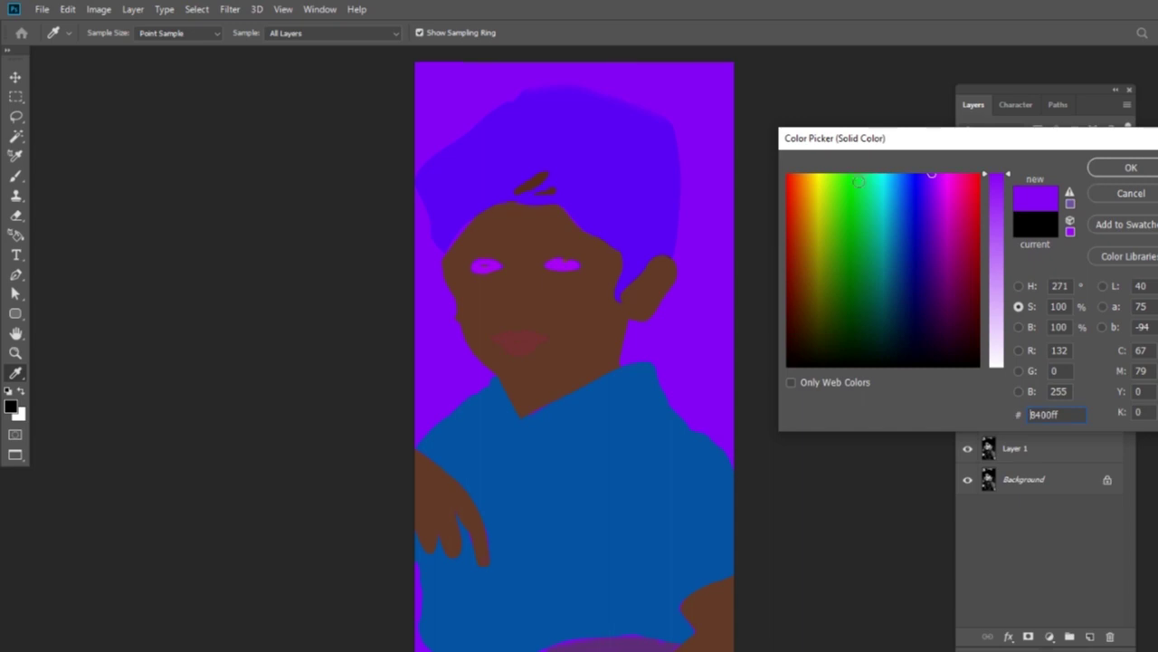
pyautogui.click(838, 304)
pyautogui.click(836, 314)
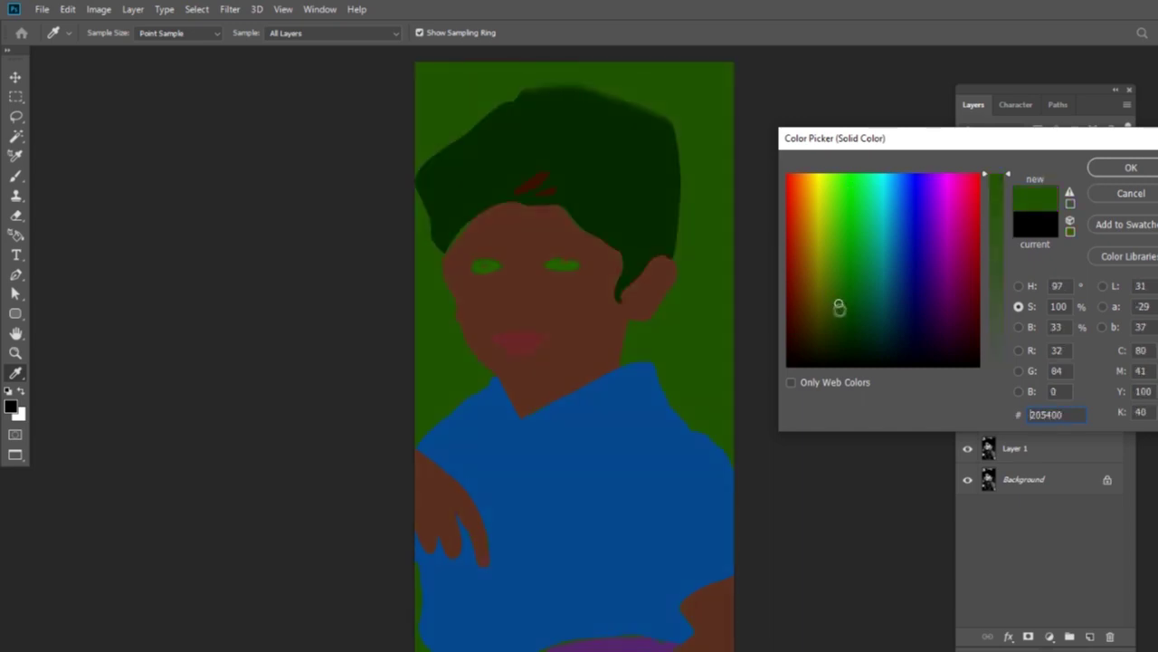
pyautogui.click(1130, 169)
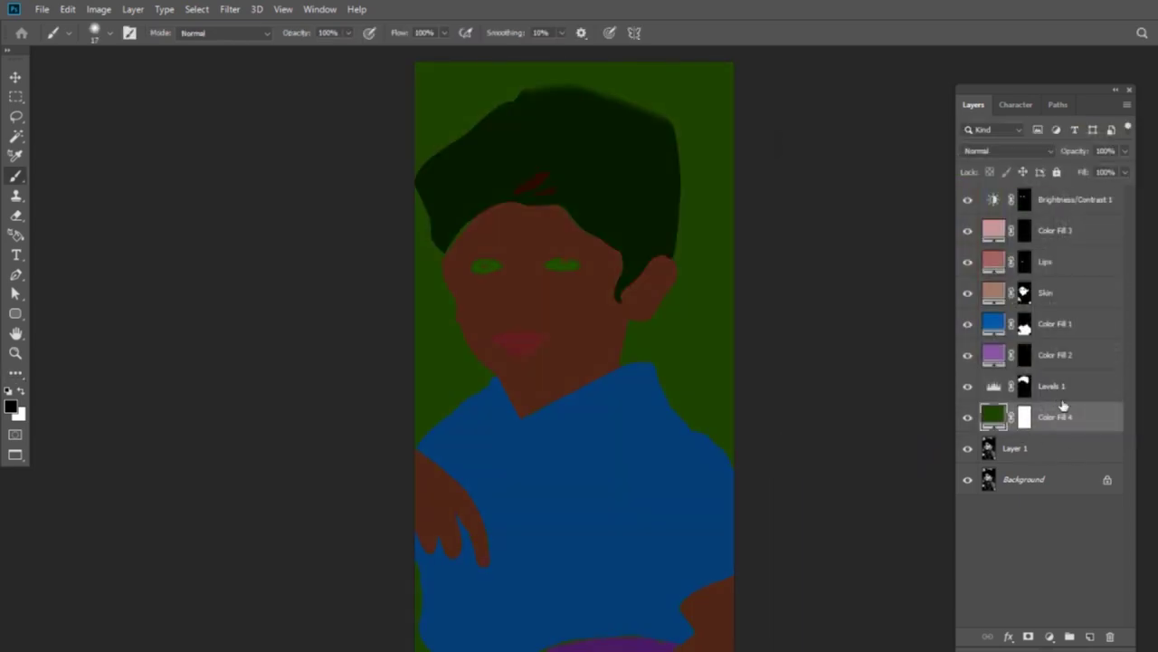
pyautogui.press('x')
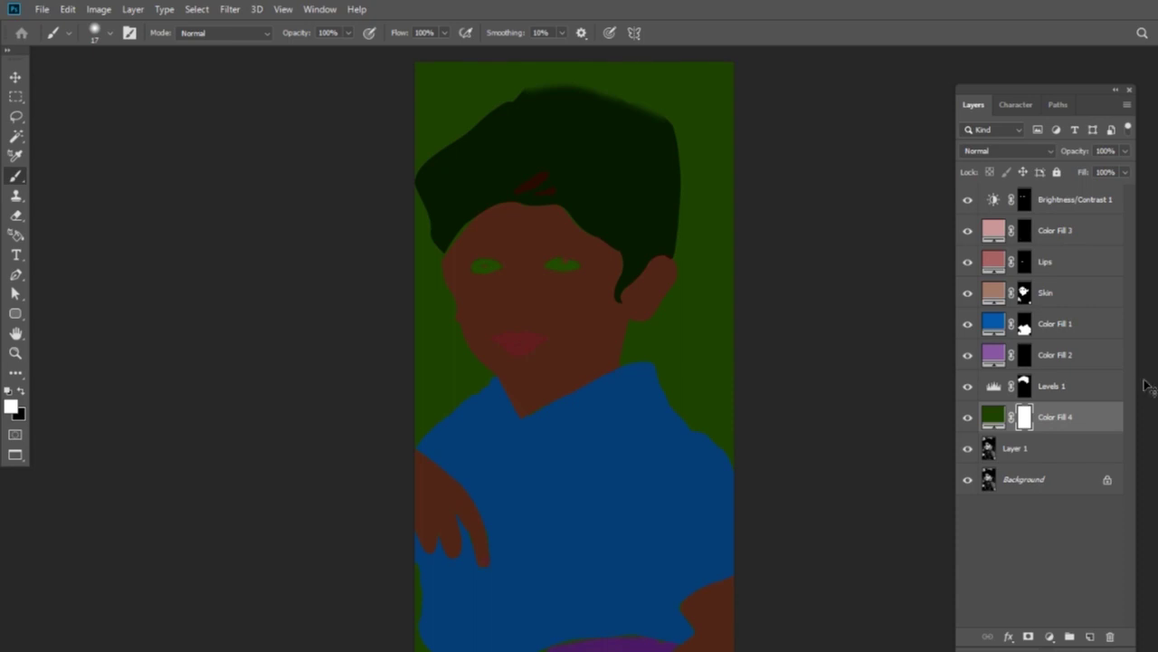
# Invert the green fill's mask to hide it and set the brush to about 59 px.
pyautogui.hotkey('ctrl', 'i')
pyautogui.scroll(1, 610, 347)
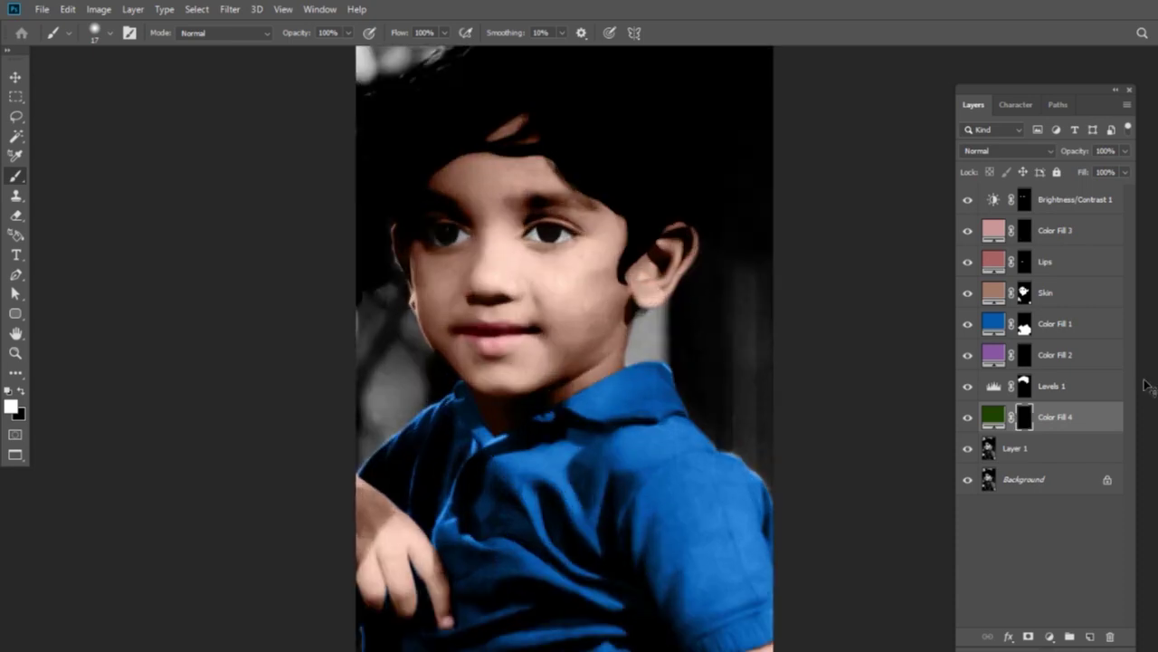
pyautogui.scroll(4, 611, 346)
pyautogui.moveTo(611, 346); pyautogui.dragTo(523, 440)
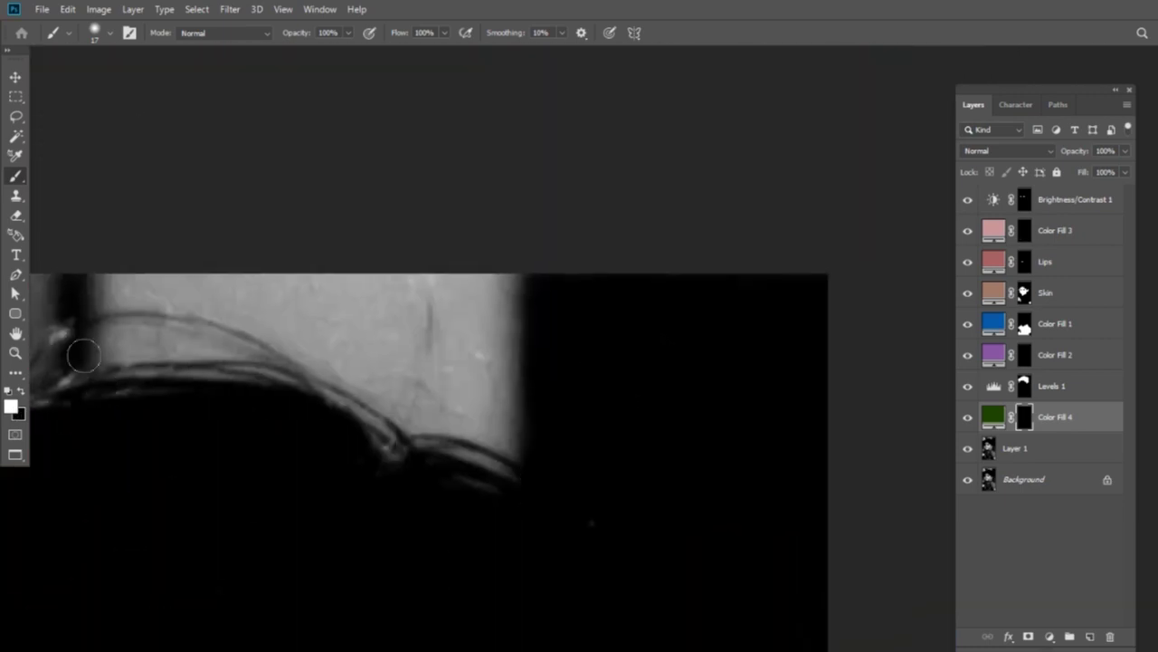
pyautogui.scroll(-1, 83, 356)
pyautogui.moveTo(642, 338); pyautogui.dragTo(521, 223)
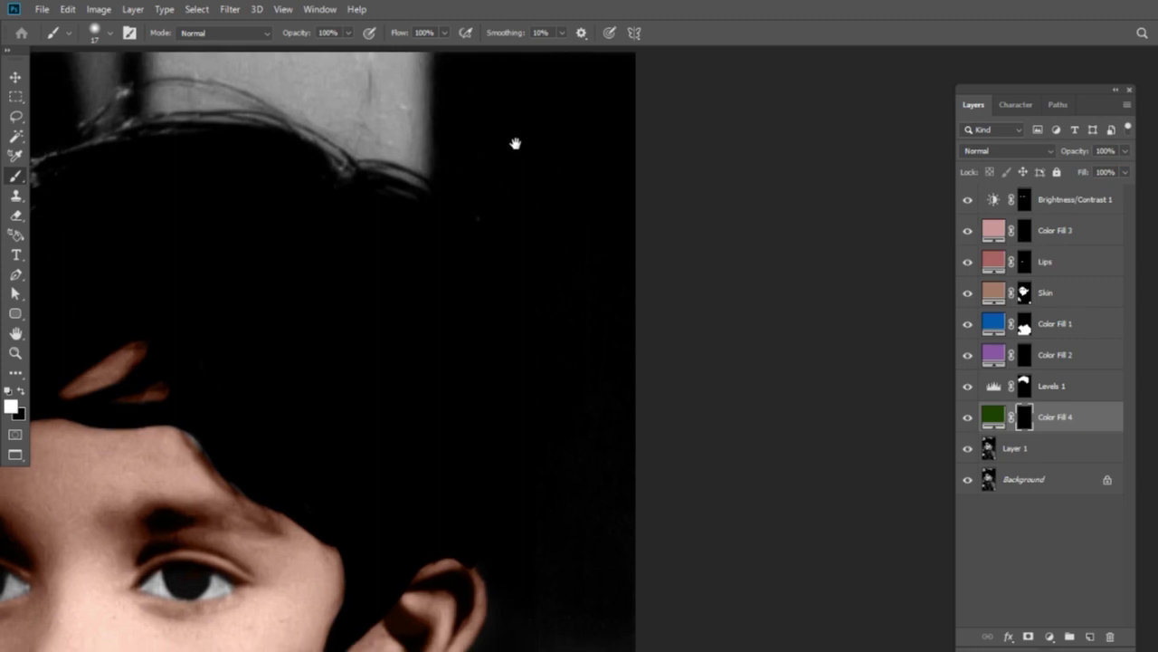
pyautogui.moveTo(517, 181); pyautogui.dragTo(550, 172)
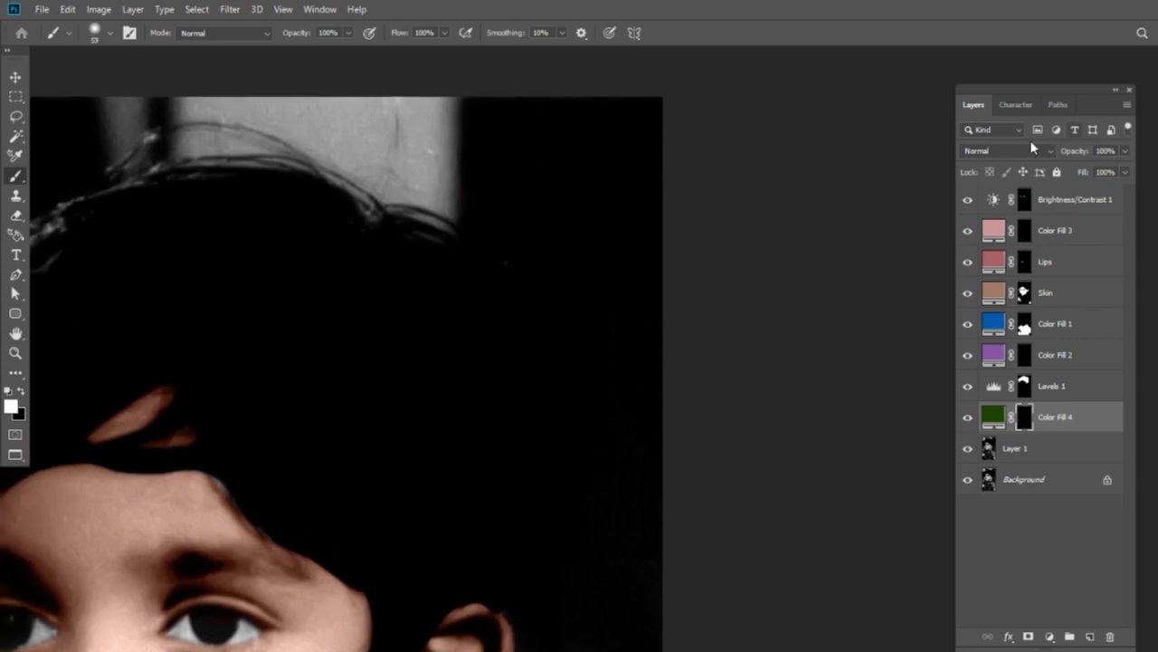
# Blend the green fill as Color and select Layer 1.
pyautogui.click(998, 152)
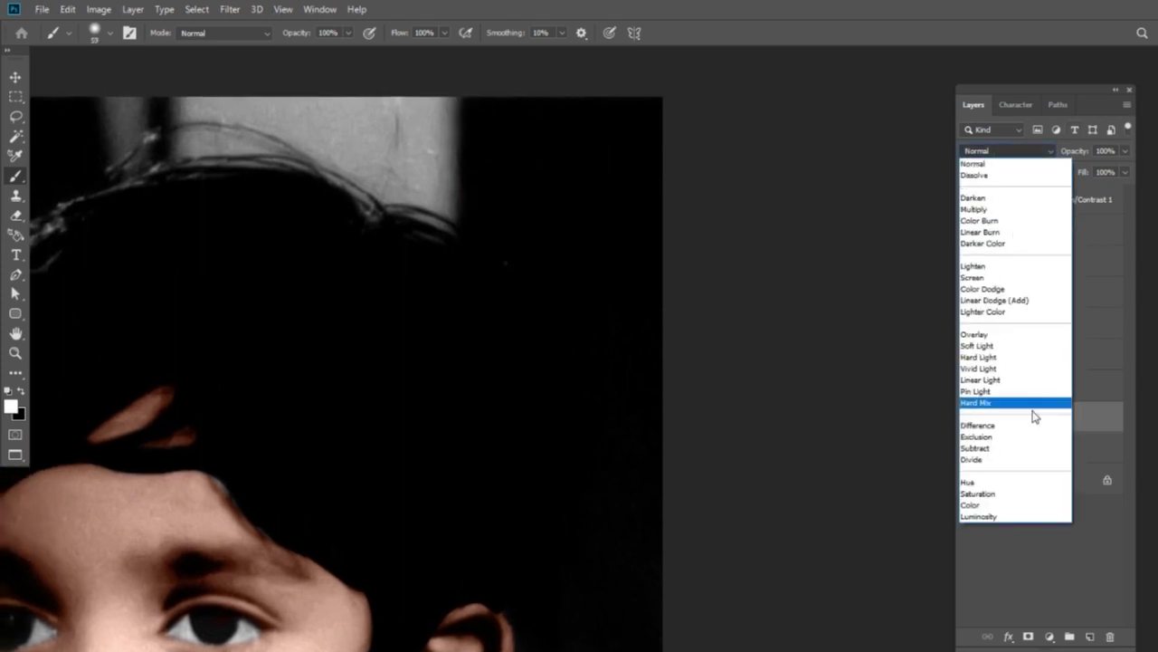
pyautogui.click(1030, 509)
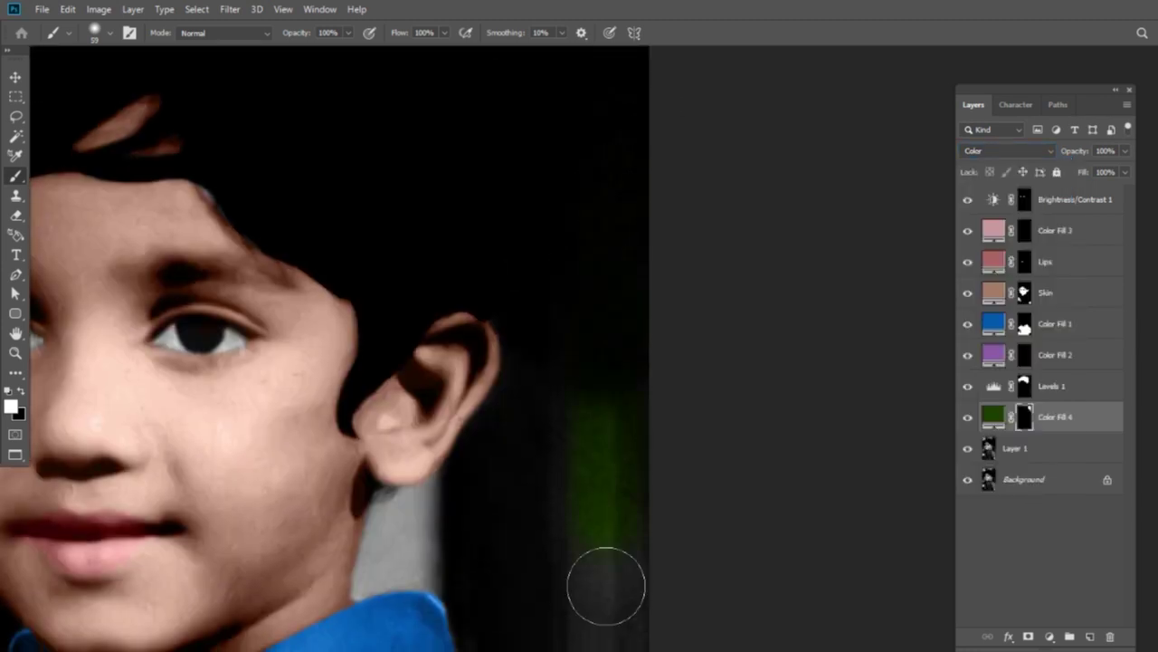
pyautogui.scroll(-5, 607, 585)
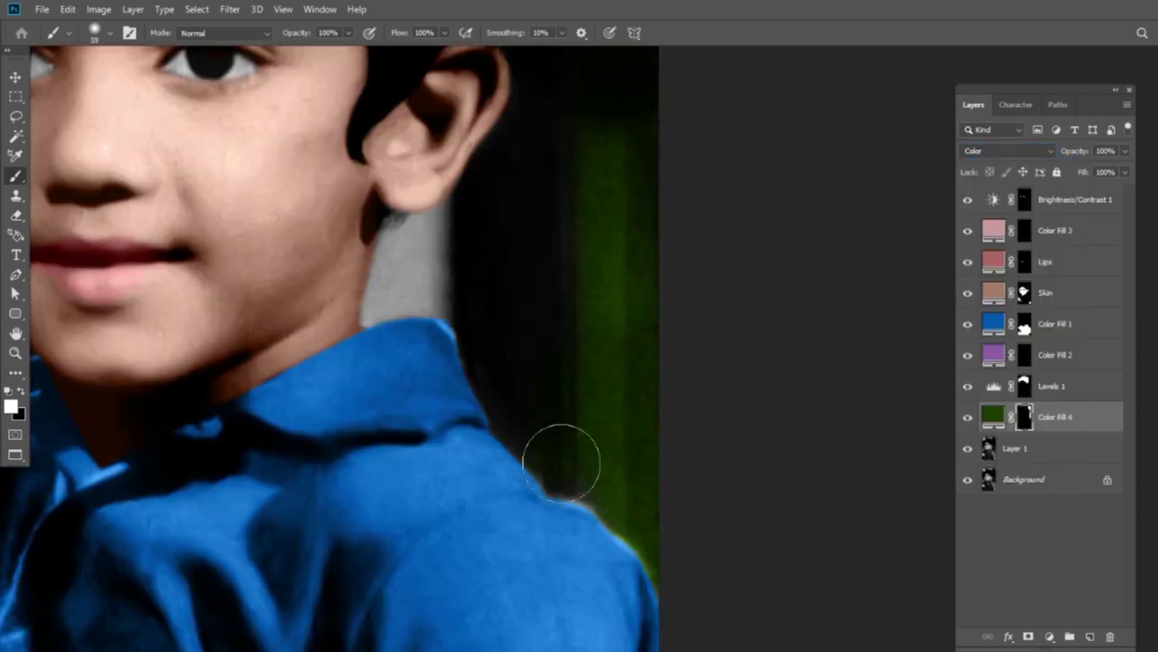
pyautogui.scroll(5, 494, 334)
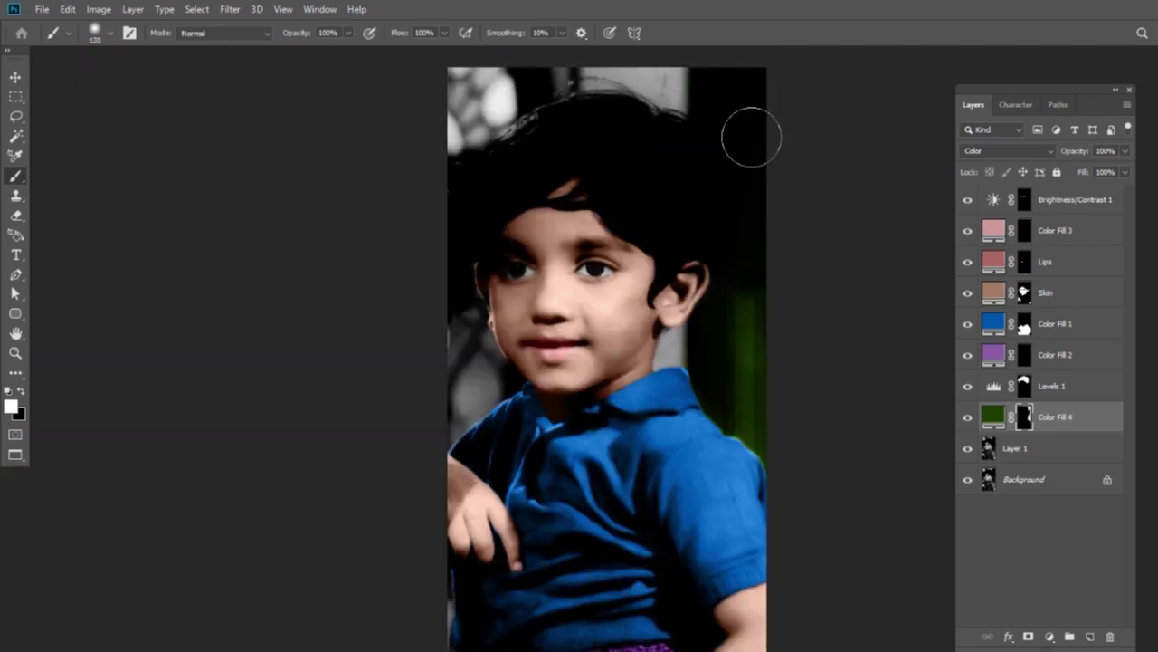
pyautogui.scroll(3, 639, 185)
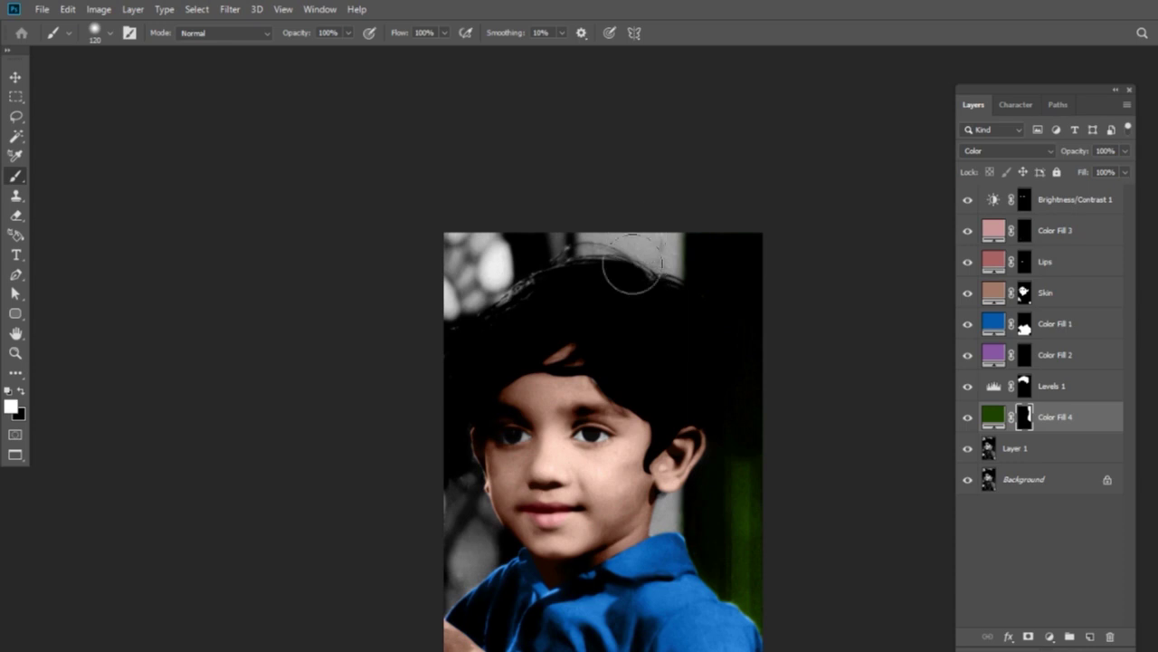
pyautogui.scroll(-2, 659, 173)
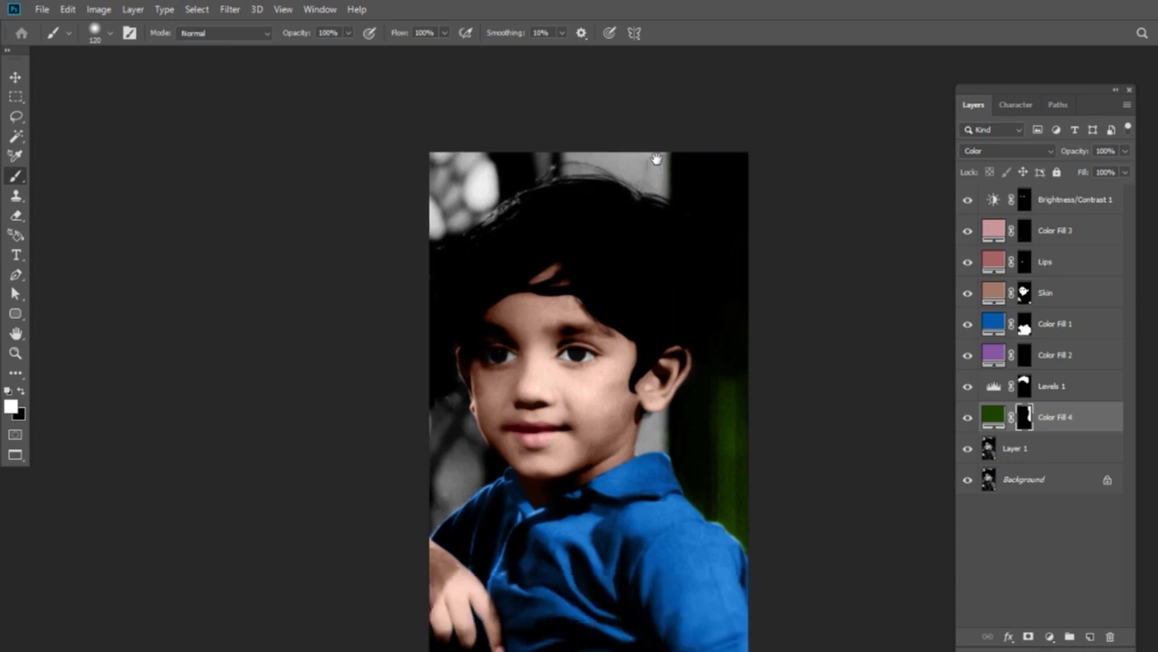
pyautogui.scroll(-1, 656, 160)
pyautogui.scroll(-1, 624, 150)
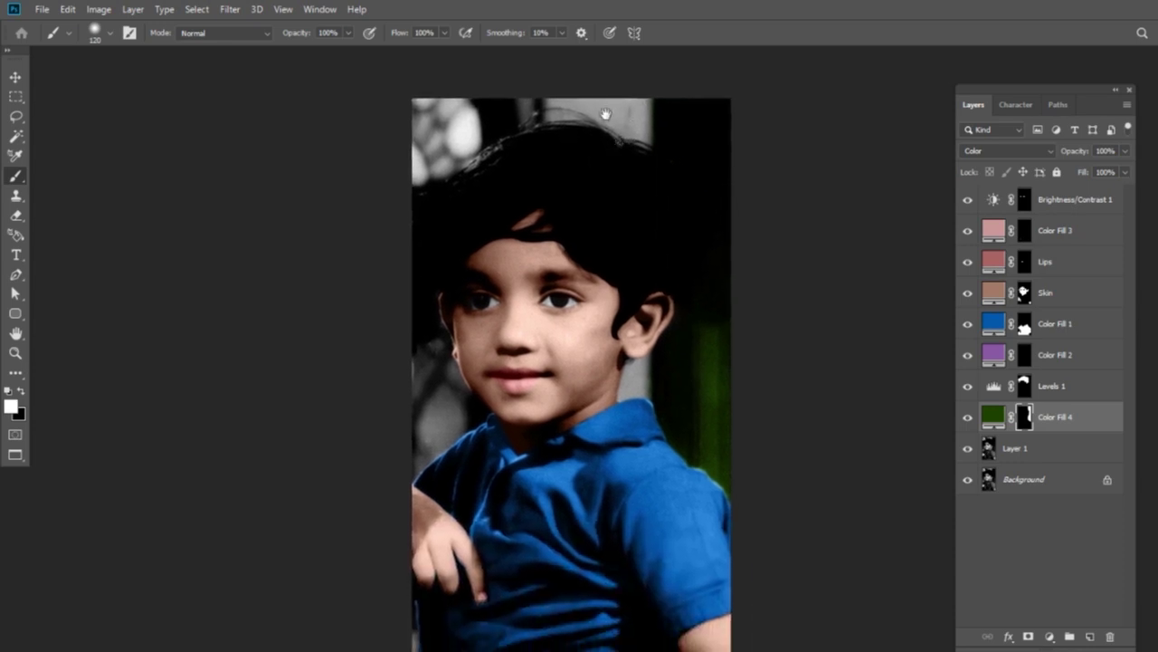
pyautogui.click(1081, 447)
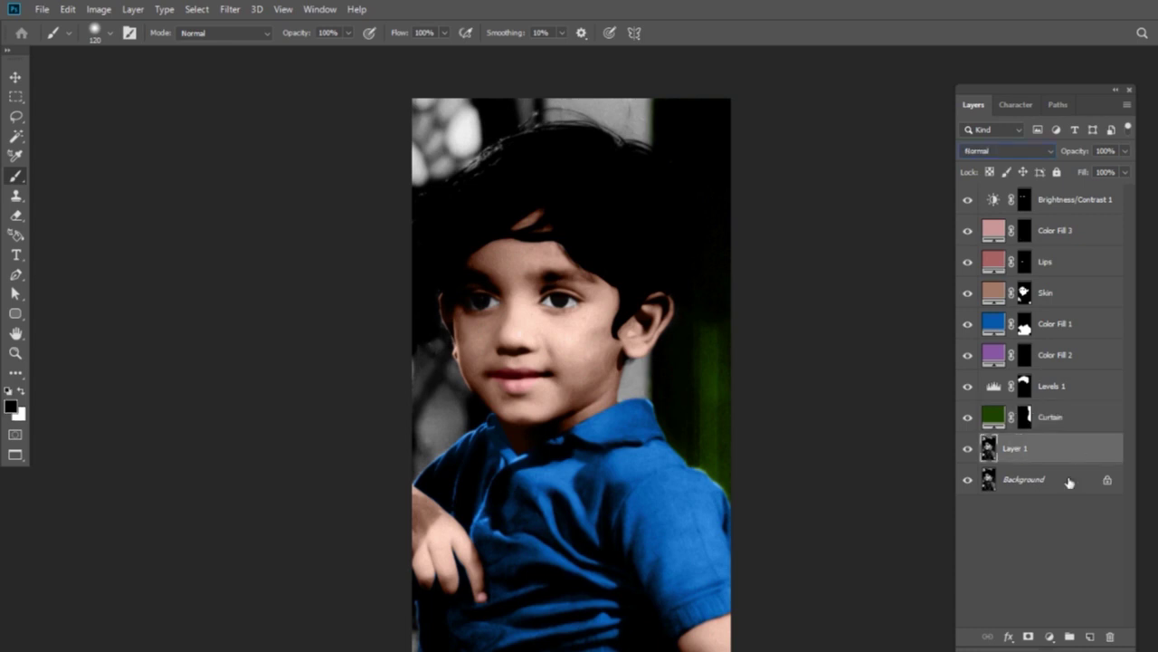
# Add a Solid Color fill layer in pale pink ffd9d9.
pyautogui.click(1053, 641)
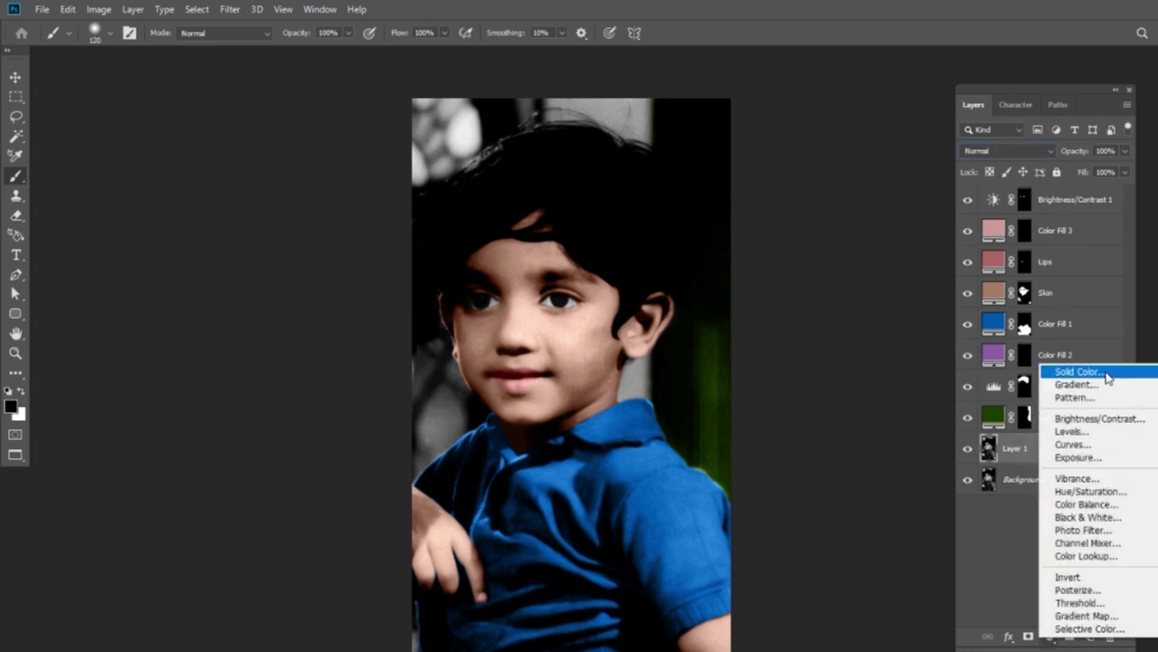
pyautogui.click(1104, 371)
pyautogui.moveTo(952, 207); pyautogui.dragTo(978, 174)
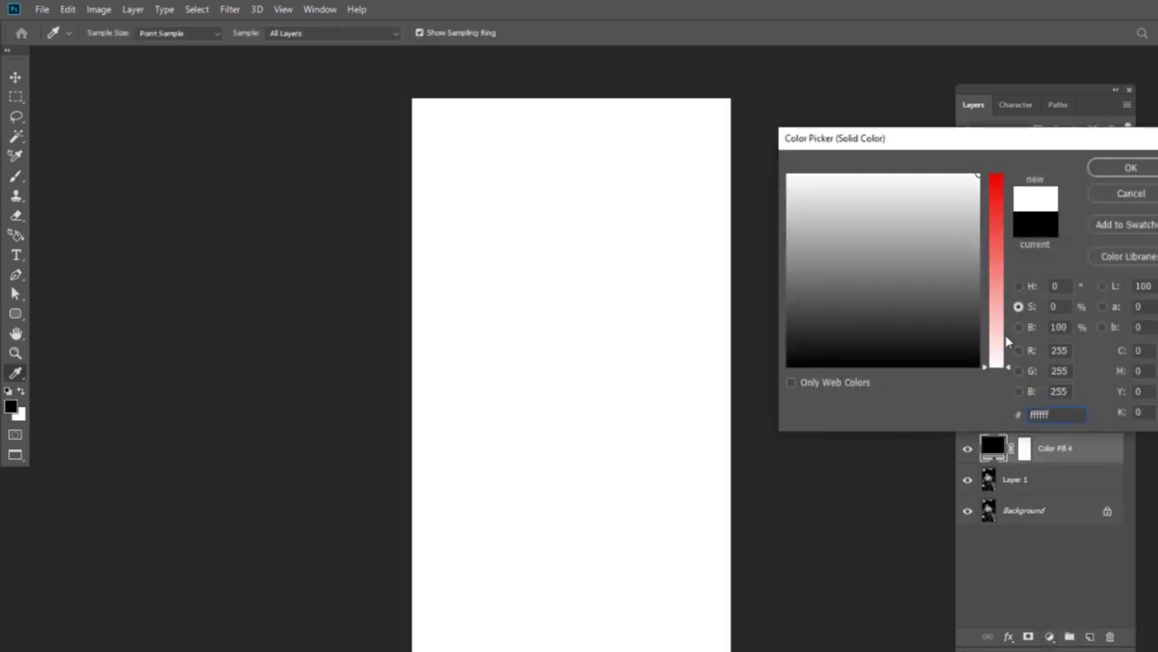
pyautogui.moveTo(1001, 360); pyautogui.dragTo(1001, 343)
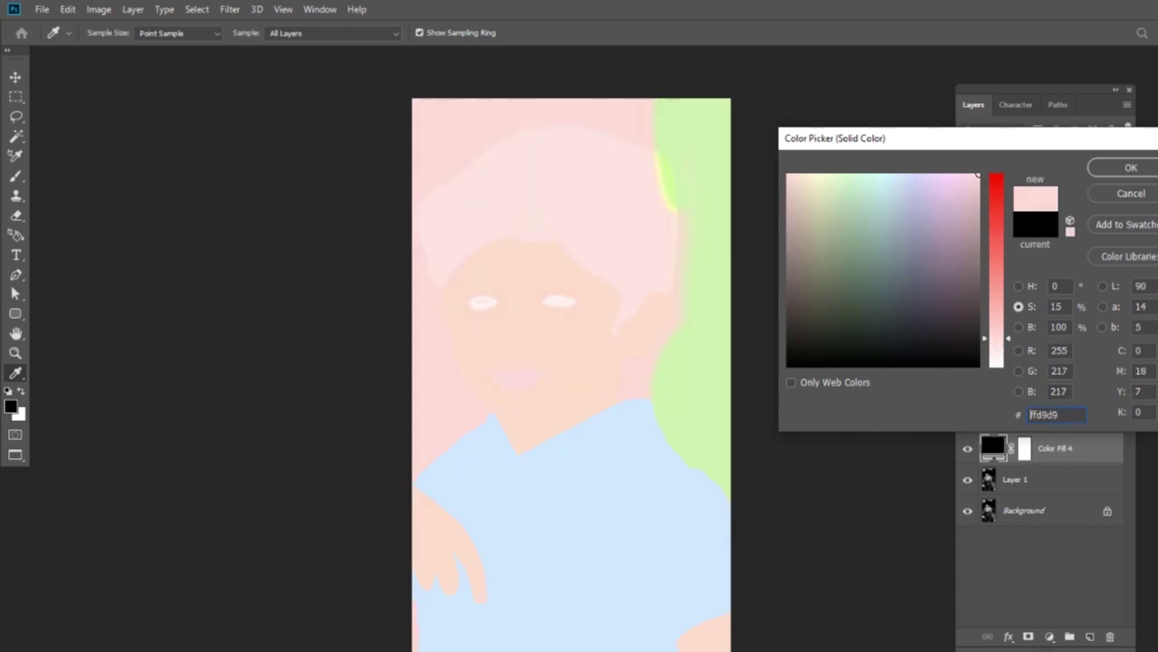
pyautogui.click(1153, 167)
# Invert the pink fill's mask to hide it and set its blend mode to Color.
pyautogui.press('b')
pyautogui.press('x')
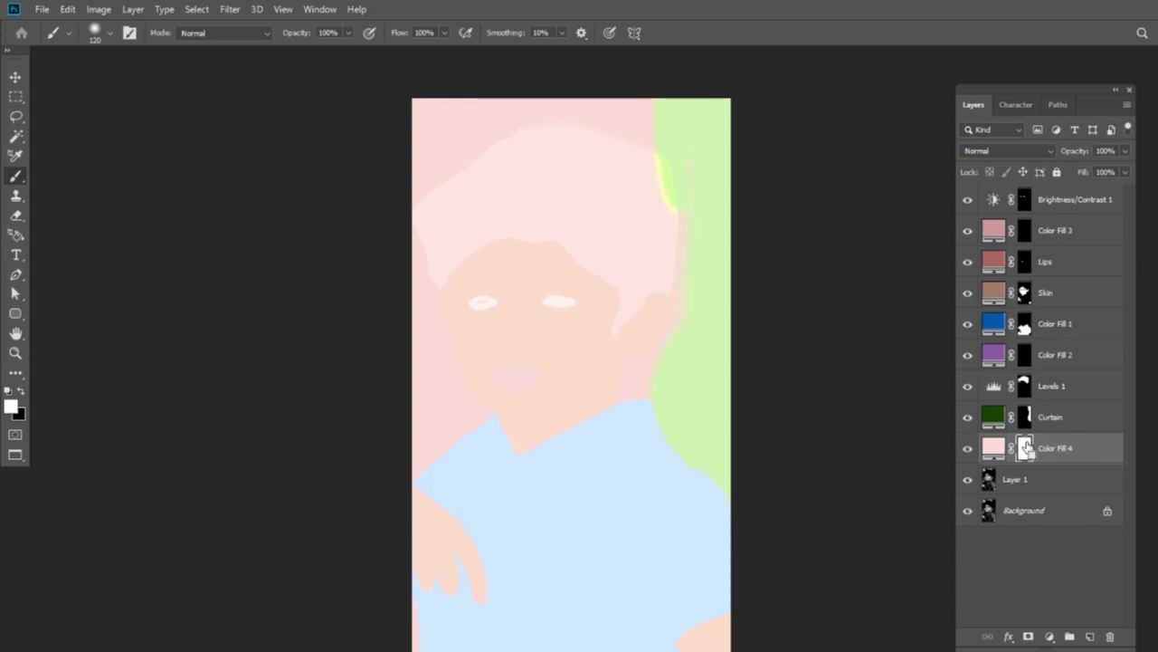
pyautogui.hotkey('ctrl', 'i')
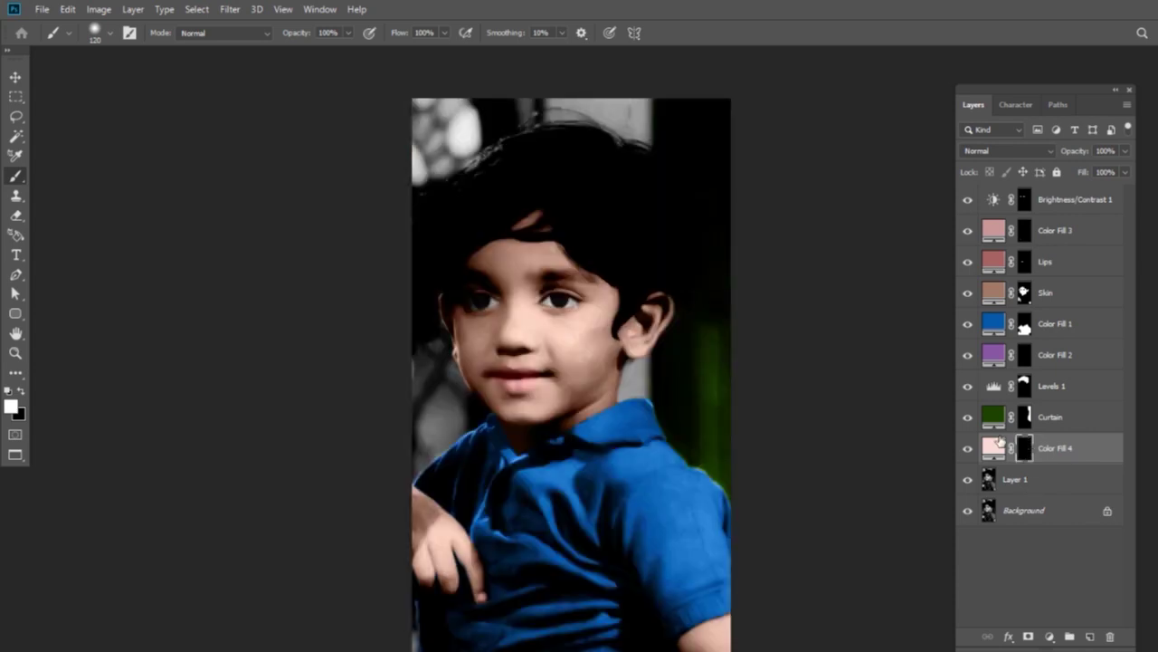
pyautogui.click(1025, 150)
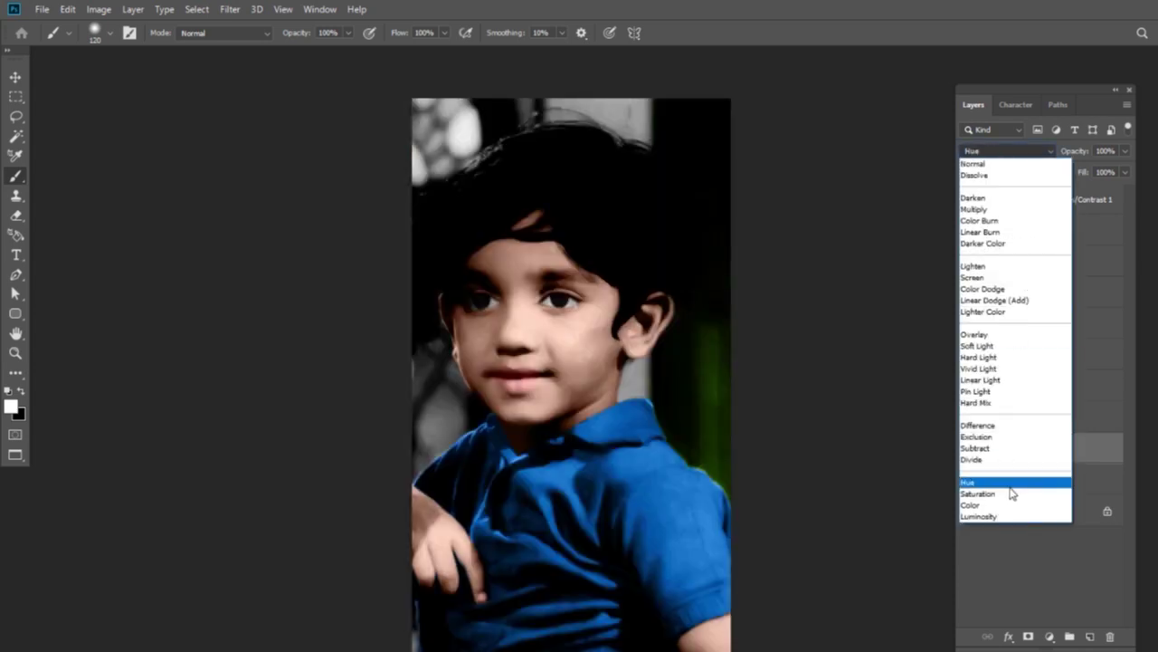
pyautogui.click(1013, 508)
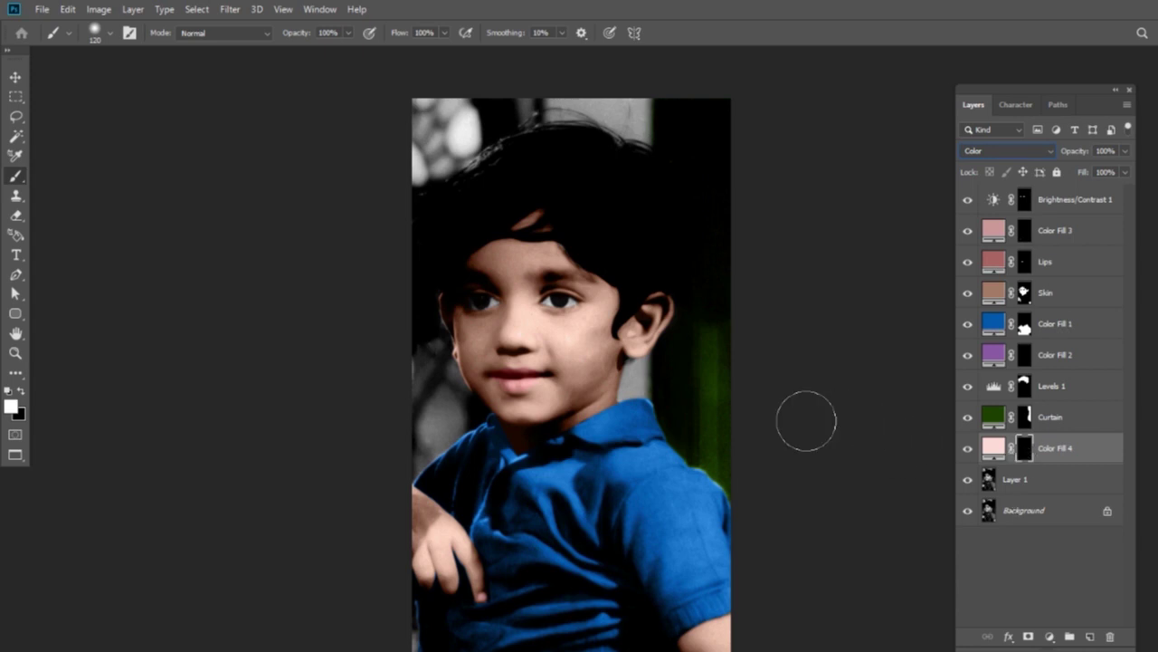
pyautogui.hotkey('ctrl', '+')
# With a 51 px brush, paint the pink wall tint above the hair and behind the neck.
pyautogui.hotkey('ctrl', '+')
pyautogui.hotkey('ctrl', '+')
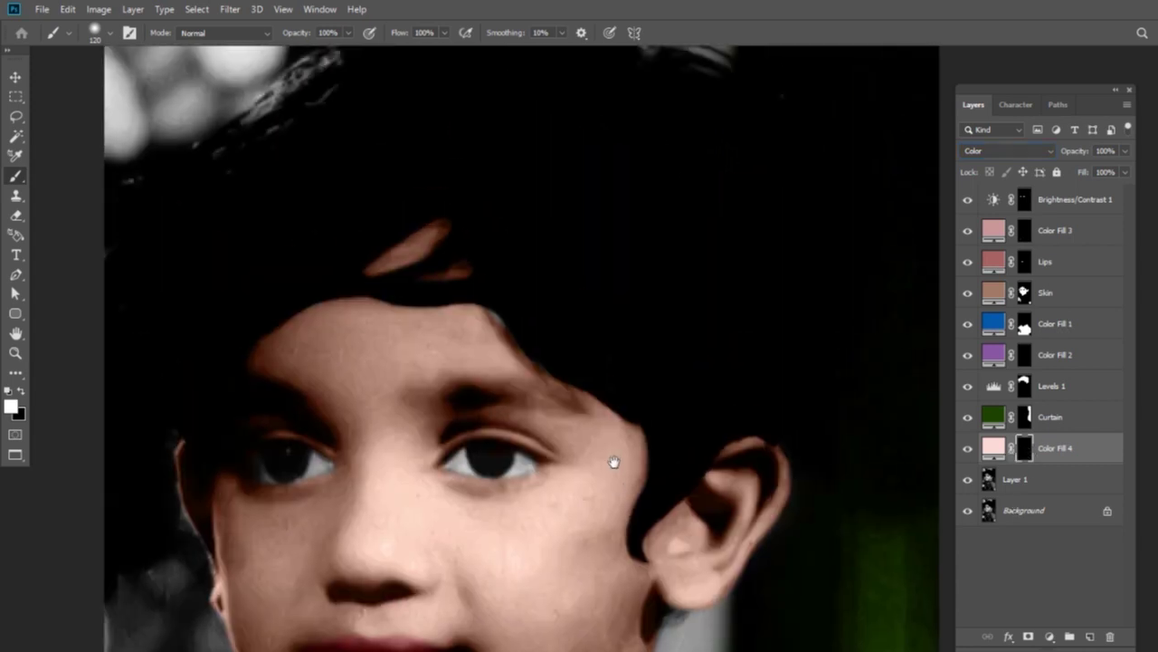
pyautogui.hotkey('ctrl', '+')
pyautogui.moveTo(667, 362); pyautogui.dragTo(631, 359)
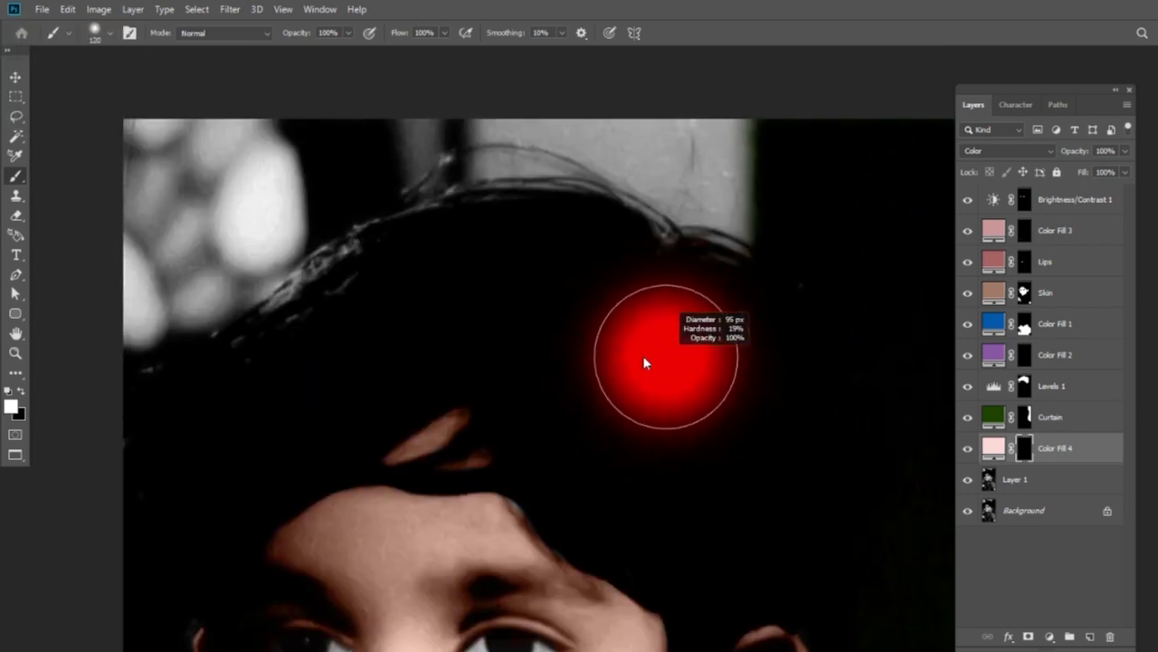
pyautogui.moveTo(593, 302); pyautogui.dragTo(585, 296)
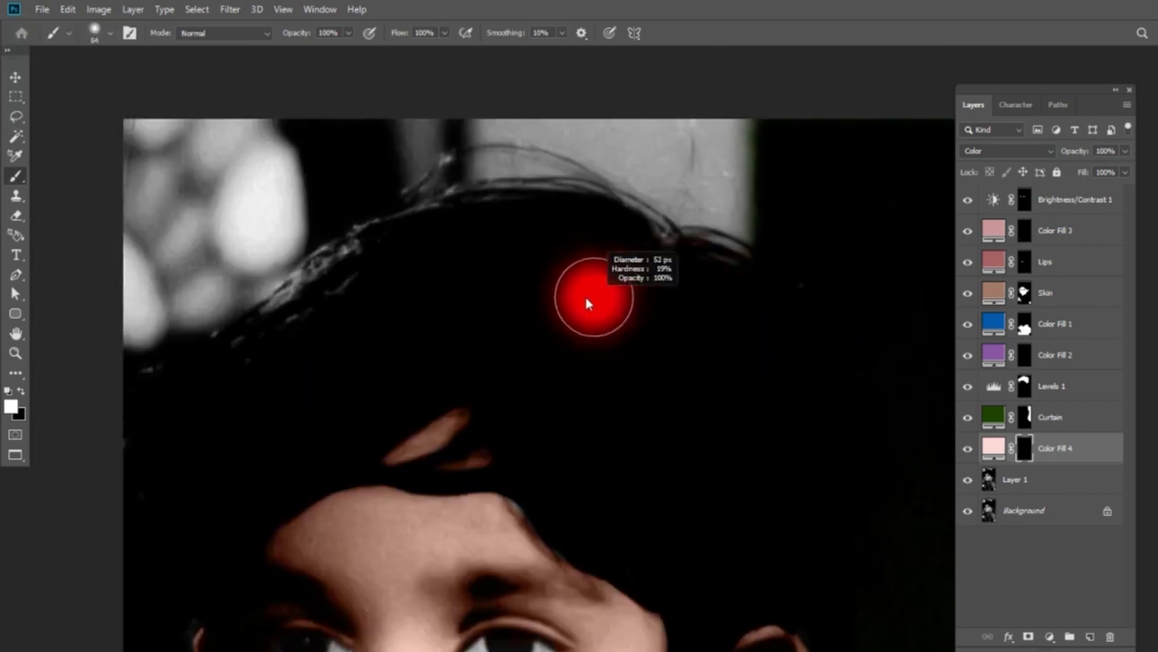
pyautogui.moveTo(509, 126); pyautogui.dragTo(693, 226)
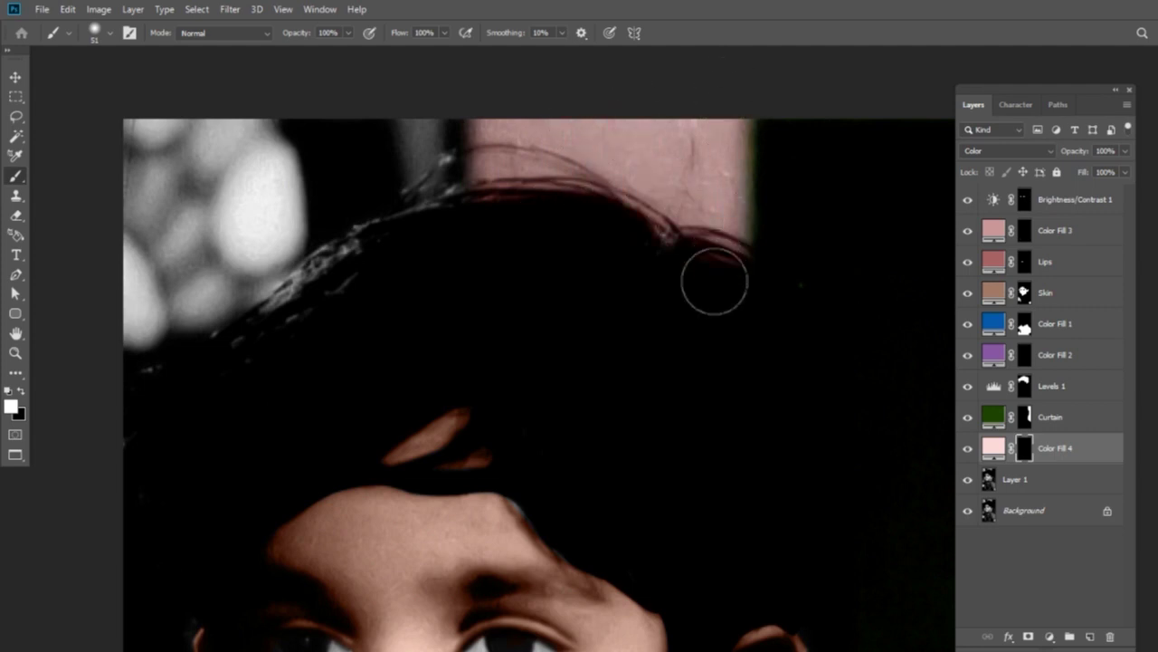
pyautogui.moveTo(691, 374); pyautogui.dragTo(623, 19)
pyautogui.moveTo(633, 90); pyautogui.dragTo(652, 276)
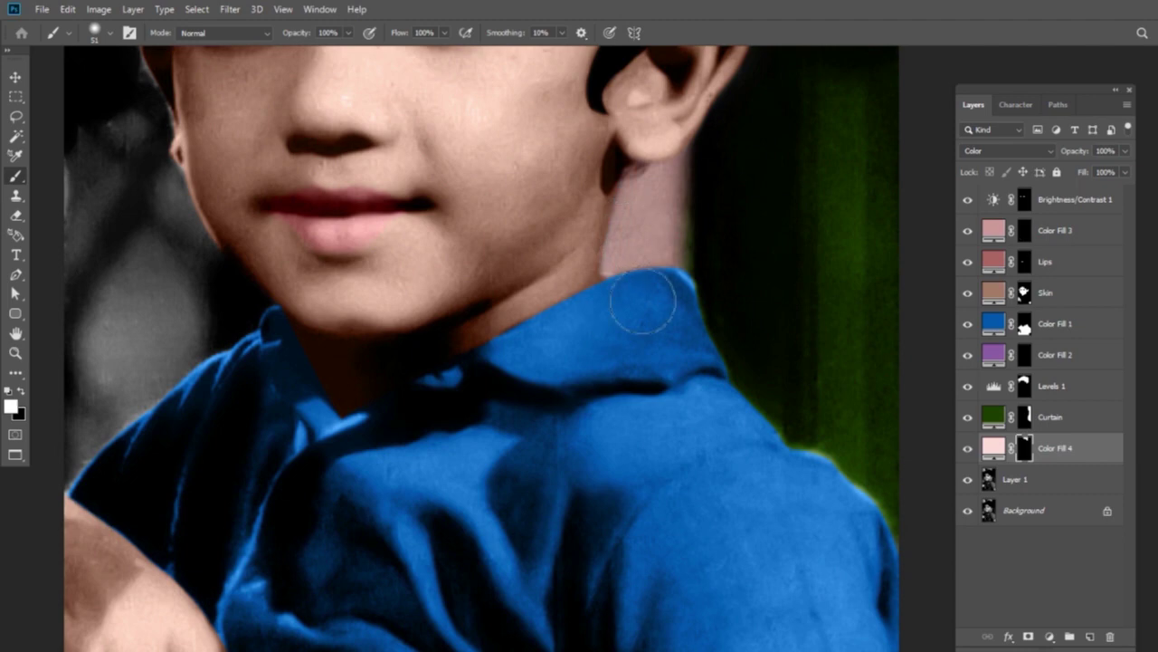
pyautogui.moveTo(463, 264); pyautogui.dragTo(781, 499)
pyautogui.scroll(5, 540, 285)
pyautogui.keyDown('alt'); pyautogui.scroll(-3, 546, 272); pyautogui.keyUp('alt')
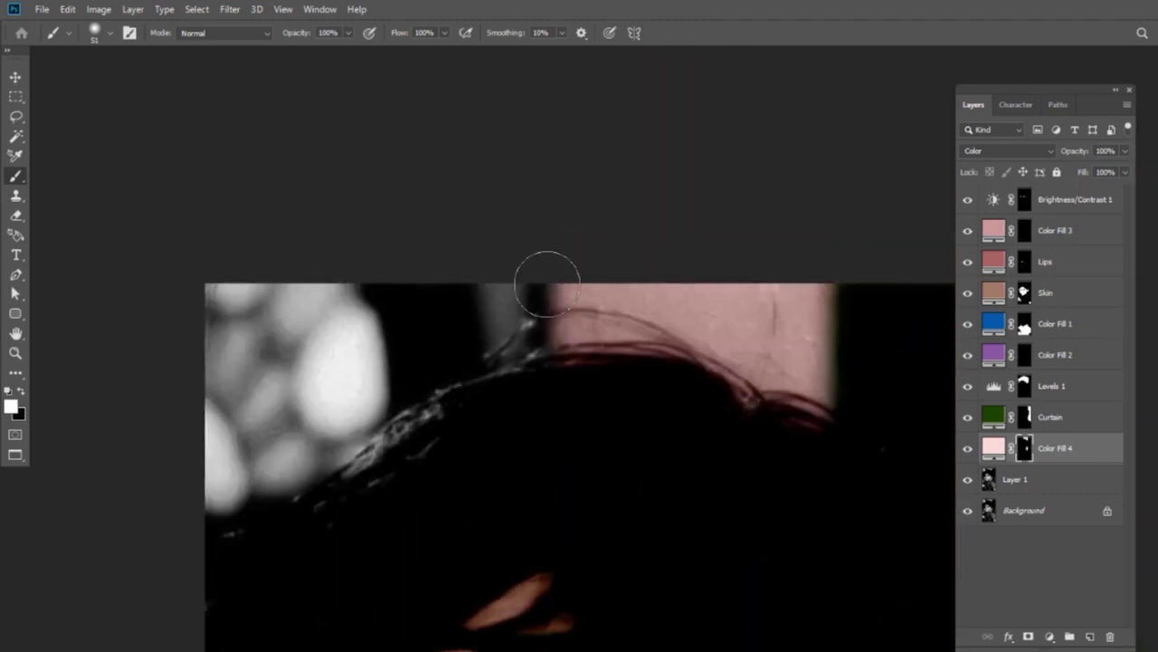
pyautogui.moveTo(605, 218); pyautogui.dragTo(618, 271)
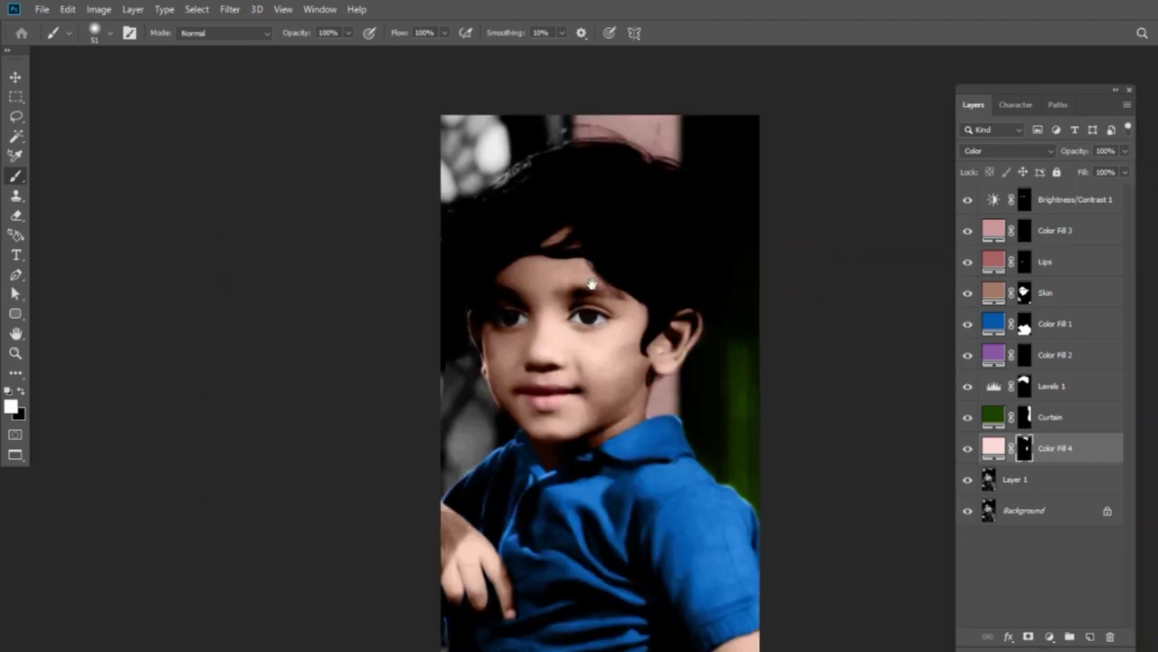
# Desaturate the wall fill colour to ffe6e6 and make Layer 1 active.
pyautogui.doubleClick(995, 449)
pyautogui.moveTo(997, 335)
pyautogui.mouseDown()
pyautogui.moveTo(1000, 360)
pyautogui.moveTo(1002, 349)
pyautogui.mouseUp()
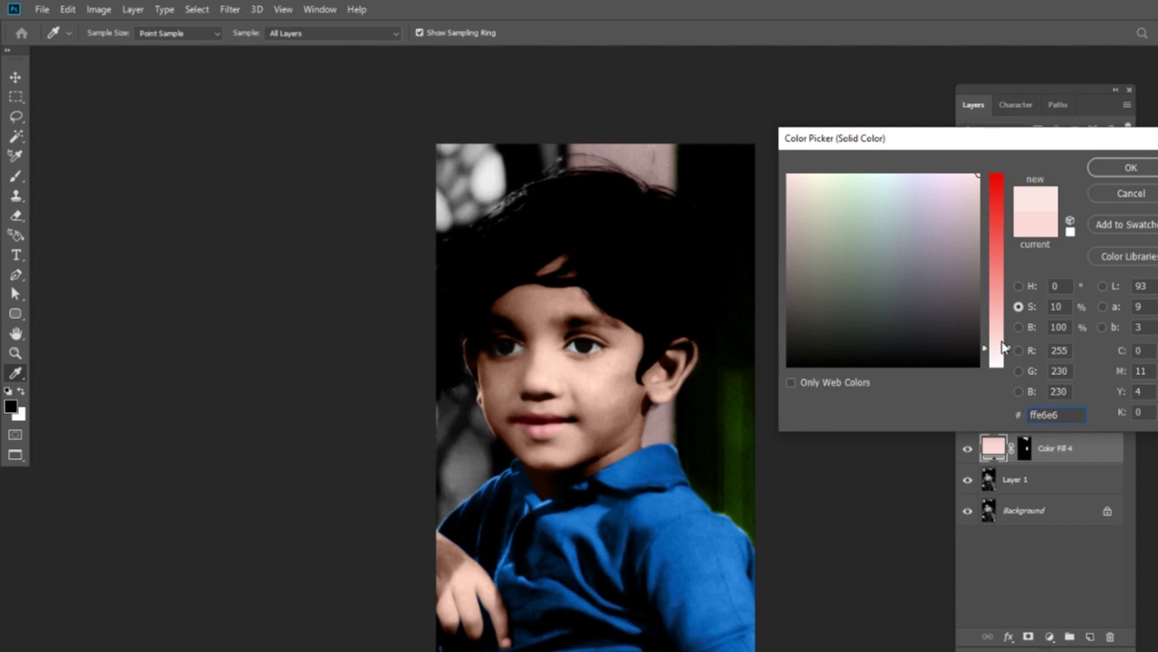
pyautogui.click(1130, 167)
pyautogui.moveTo(688, 274)
pyautogui.mouseDown()
pyautogui.moveTo(703, 332)
pyautogui.moveTo(724, 336)
pyautogui.moveTo(731, 278)
pyautogui.mouseUp()
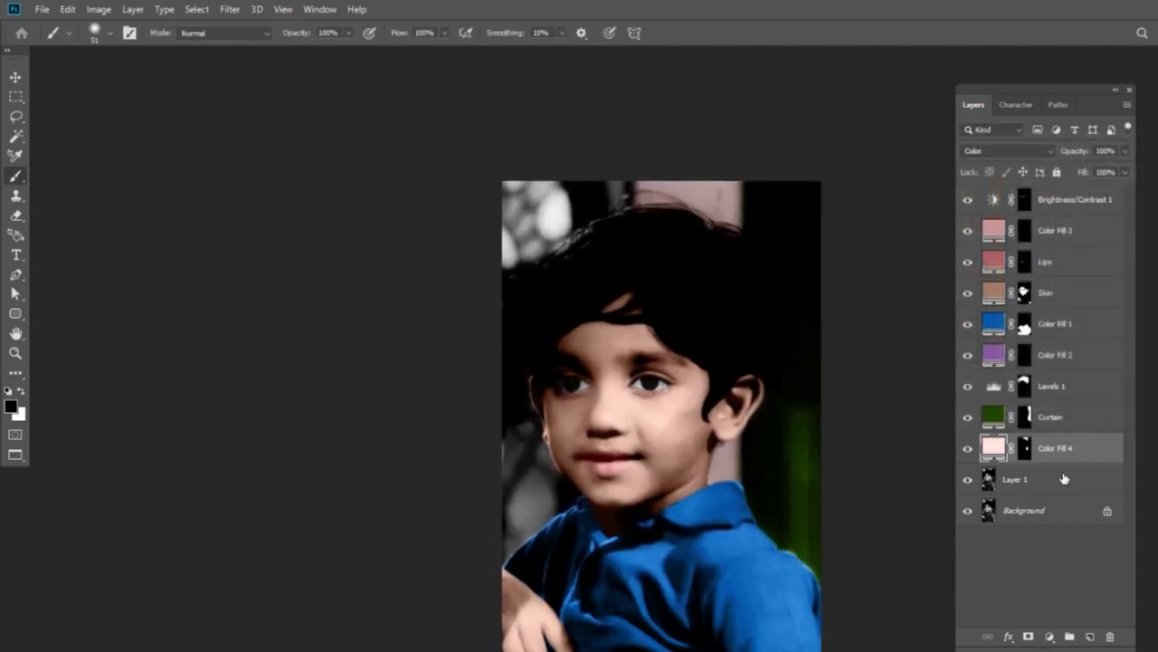
pyautogui.click(1064, 479)
pyautogui.hotkey('ctrl', '+')
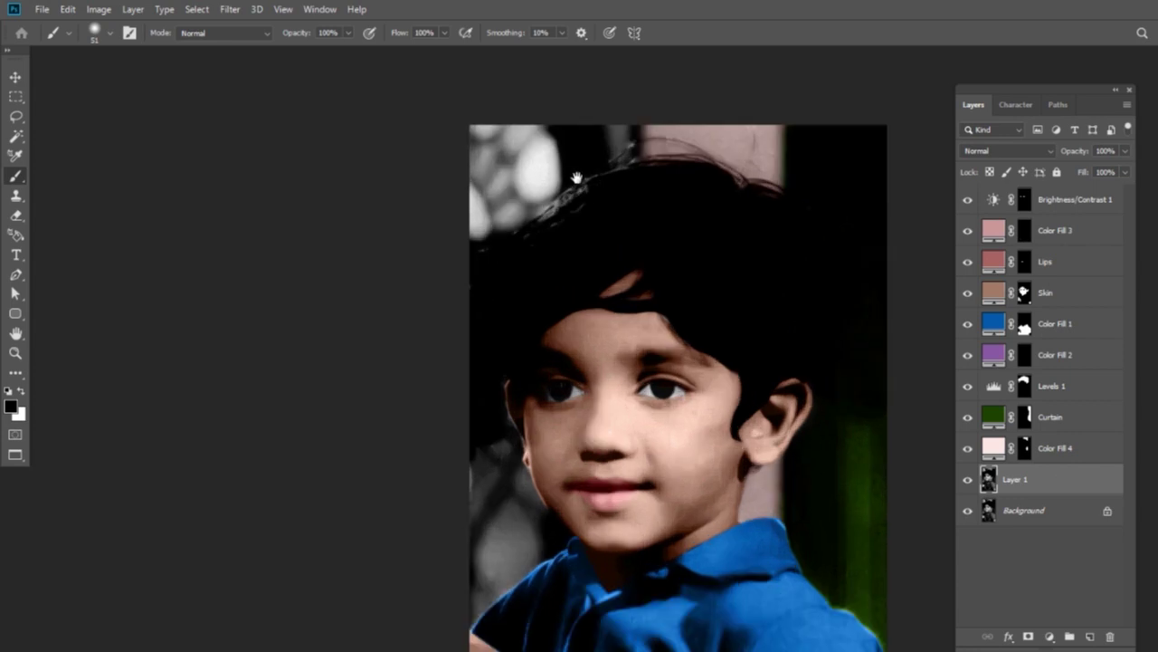
pyautogui.moveTo(576, 177); pyautogui.dragTo(559, 183)
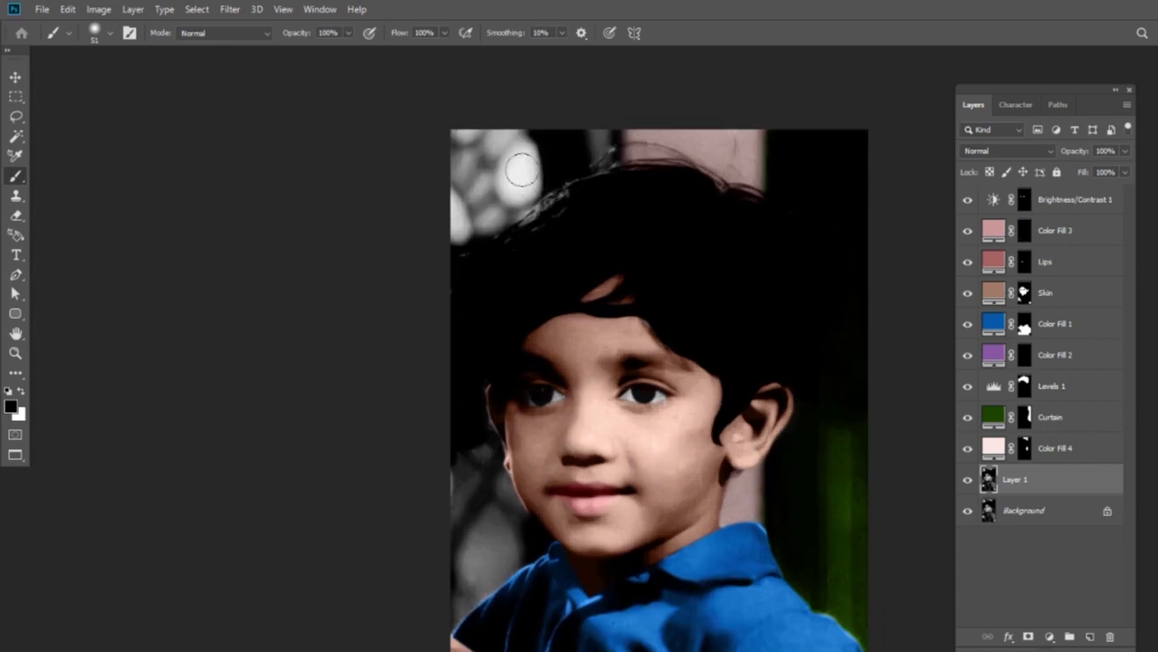
pyautogui.moveTo(778, 439); pyautogui.dragTo(763, 386)
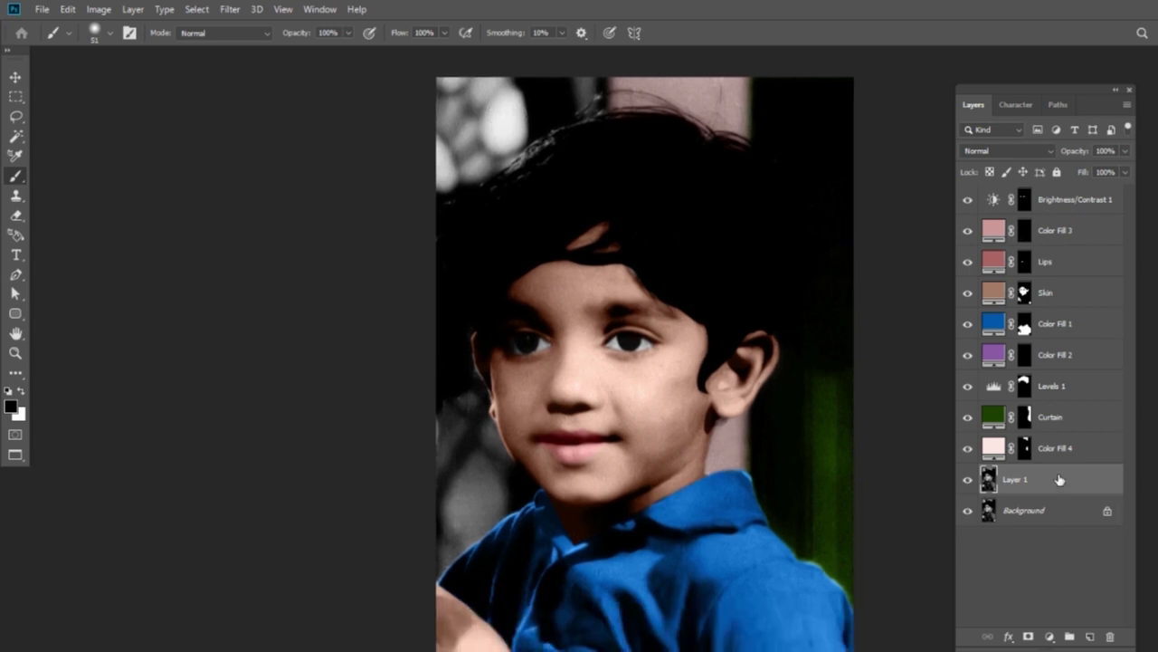
# Add Color Fill 5 as a Solid Color fill layer in dark brown #593600.
pyautogui.click(1051, 641)
pyautogui.click(1114, 370)
pyautogui.click(969, 187)
pyautogui.moveTo(969, 187); pyautogui.dragTo(978, 173)
pyautogui.moveTo(1006, 366); pyautogui.dragTo(1021, 308)
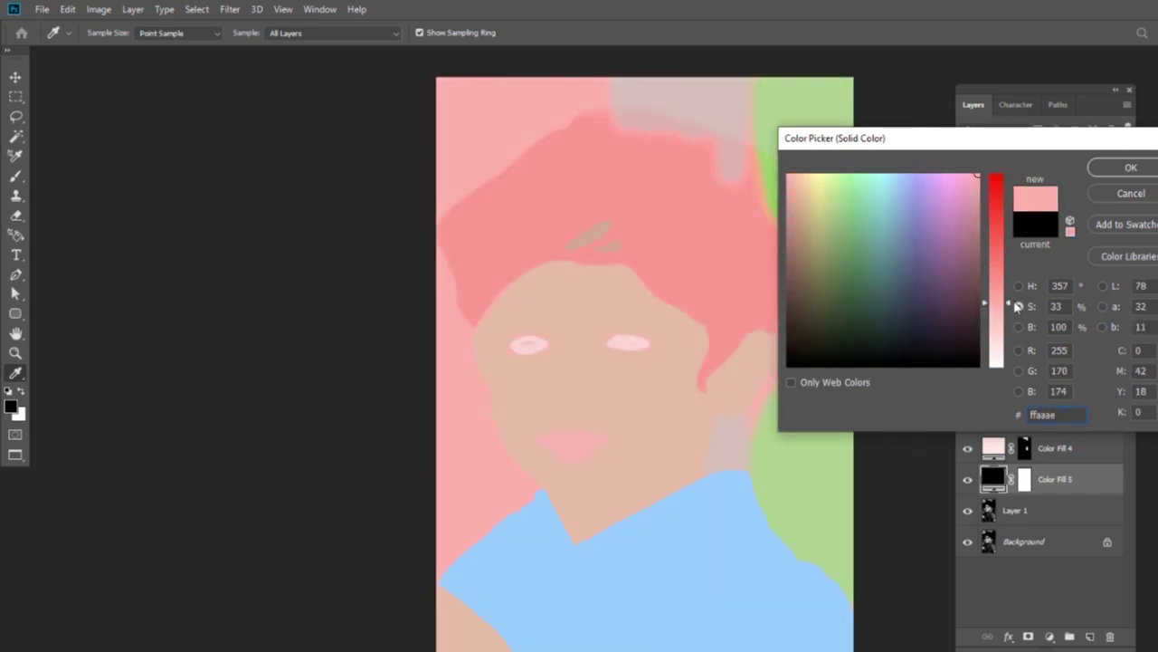
pyautogui.click(806, 177)
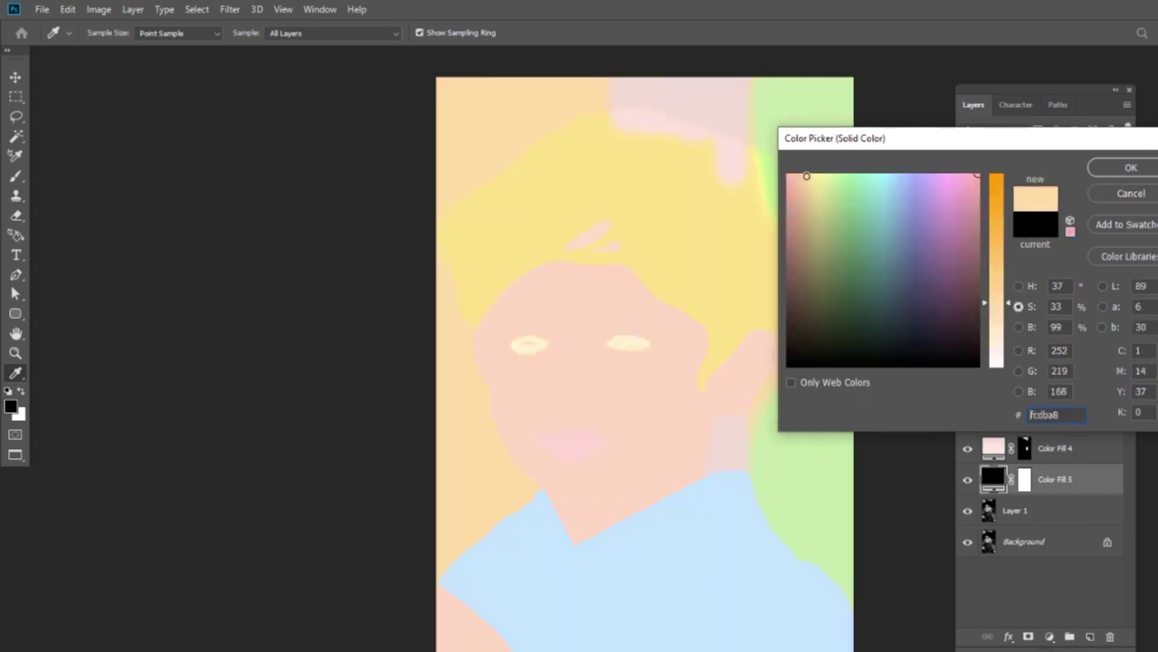
pyautogui.moveTo(808, 201); pyautogui.dragTo(804, 209)
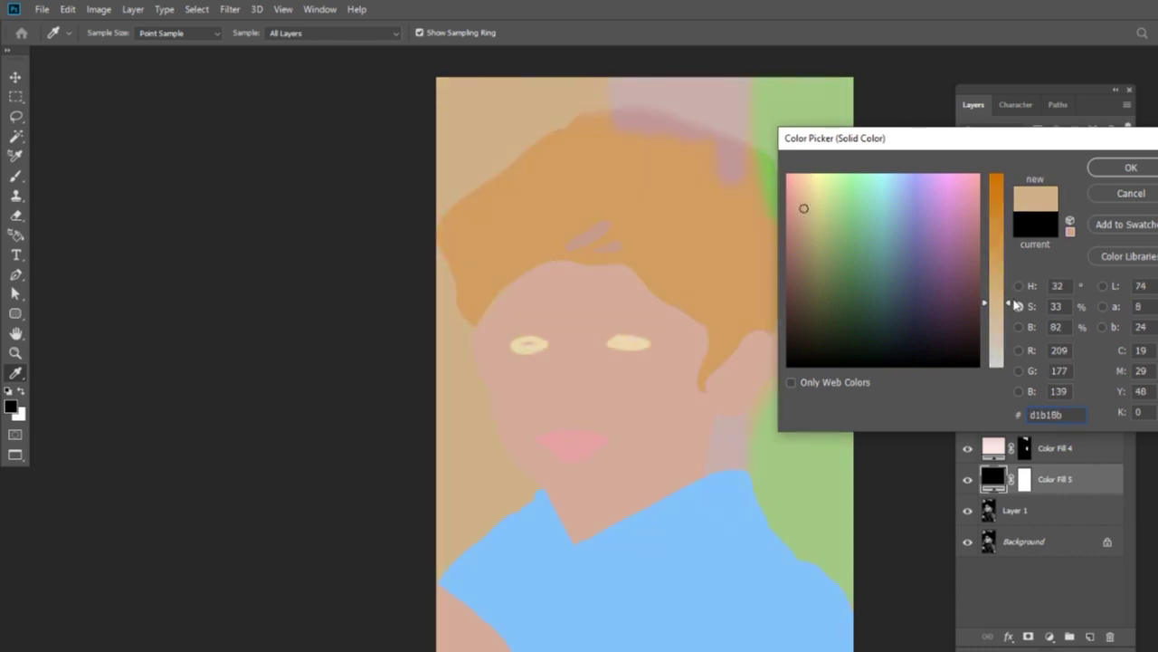
pyautogui.click(1019, 306)
pyautogui.moveTo(996, 302); pyautogui.dragTo(1003, 154)
pyautogui.click(806, 321)
pyautogui.moveTo(805, 323); pyautogui.dragTo(803, 264)
pyautogui.press('Return')
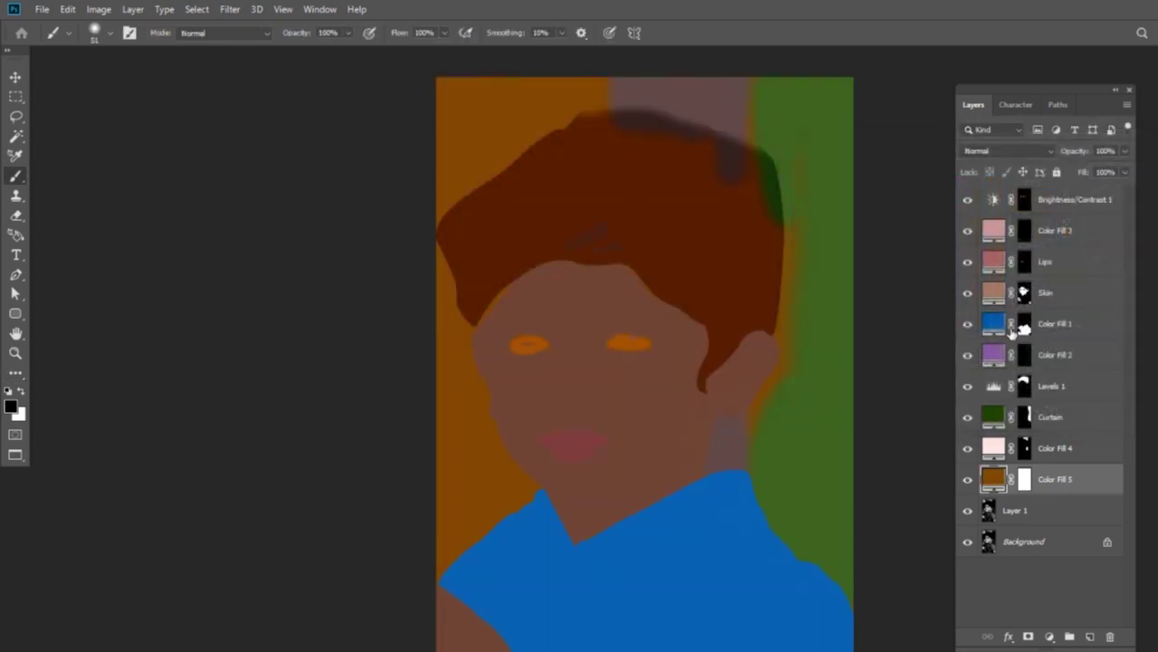
# Mask out Color Fill 5, then paint it back over the top-left bokeh blob with a 30 px brush.
pyautogui.click(1023, 479)
pyautogui.press('x')
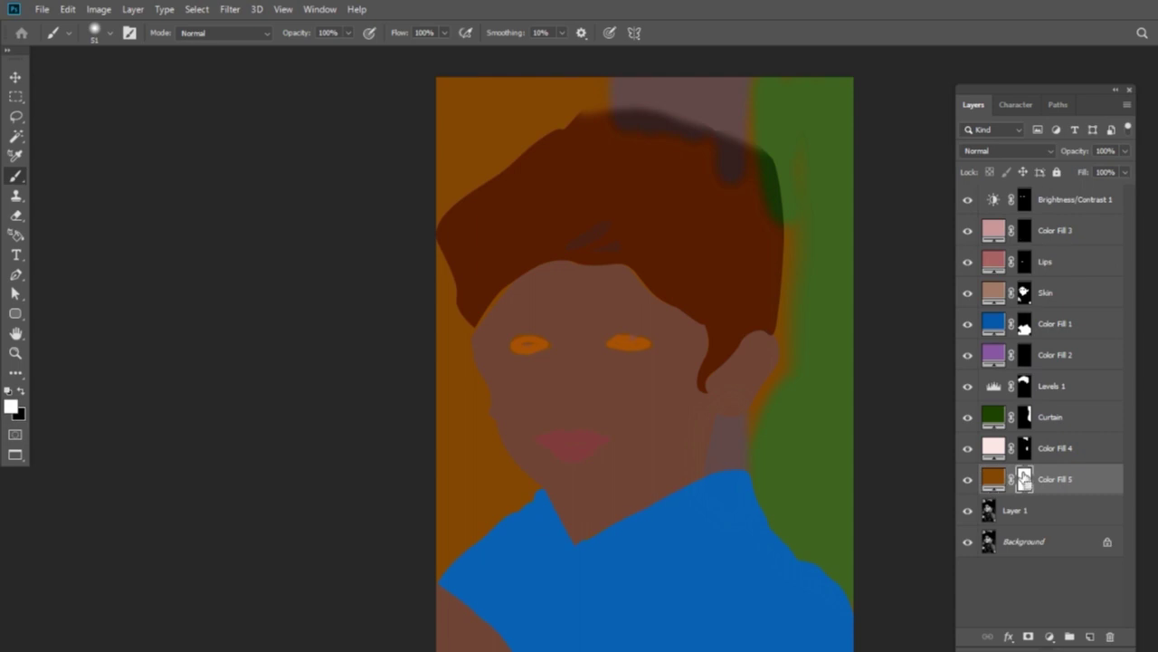
pyautogui.scroll(5, 543, 335)
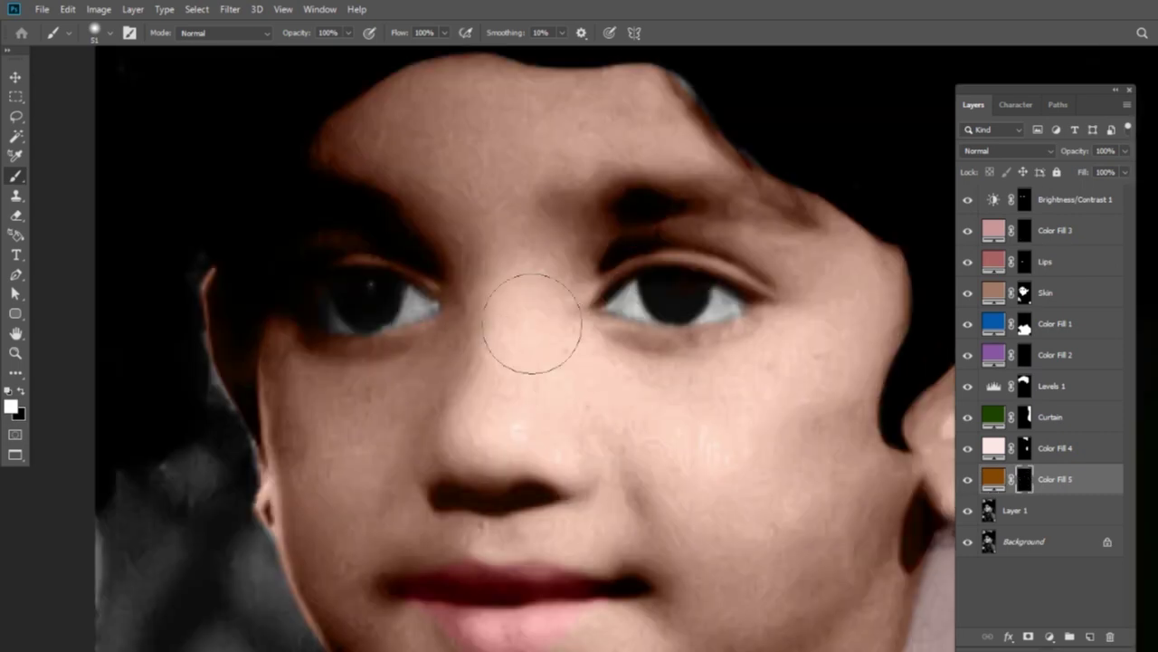
pyautogui.moveTo(543, 335); pyautogui.dragTo(625, 537)
pyautogui.moveTo(407, 181)
pyautogui.mouseDown()
pyautogui.moveTo(585, 414)
pyautogui.moveTo(681, 160)
pyautogui.mouseUp()
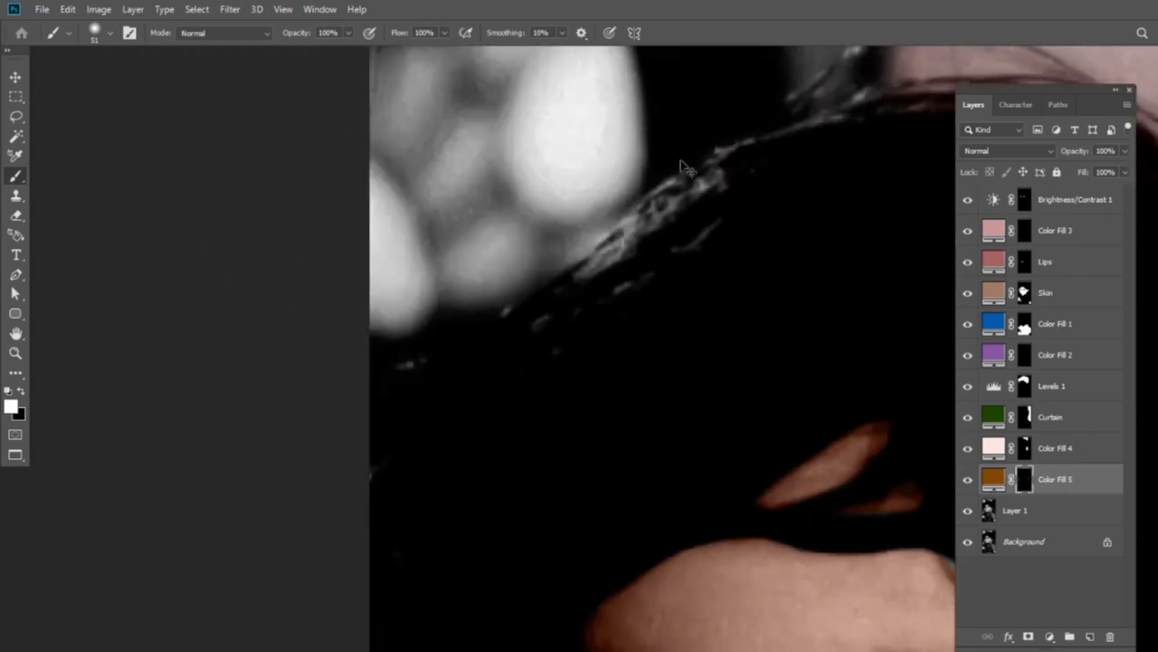
pyautogui.hotkey('ctrl', '-')
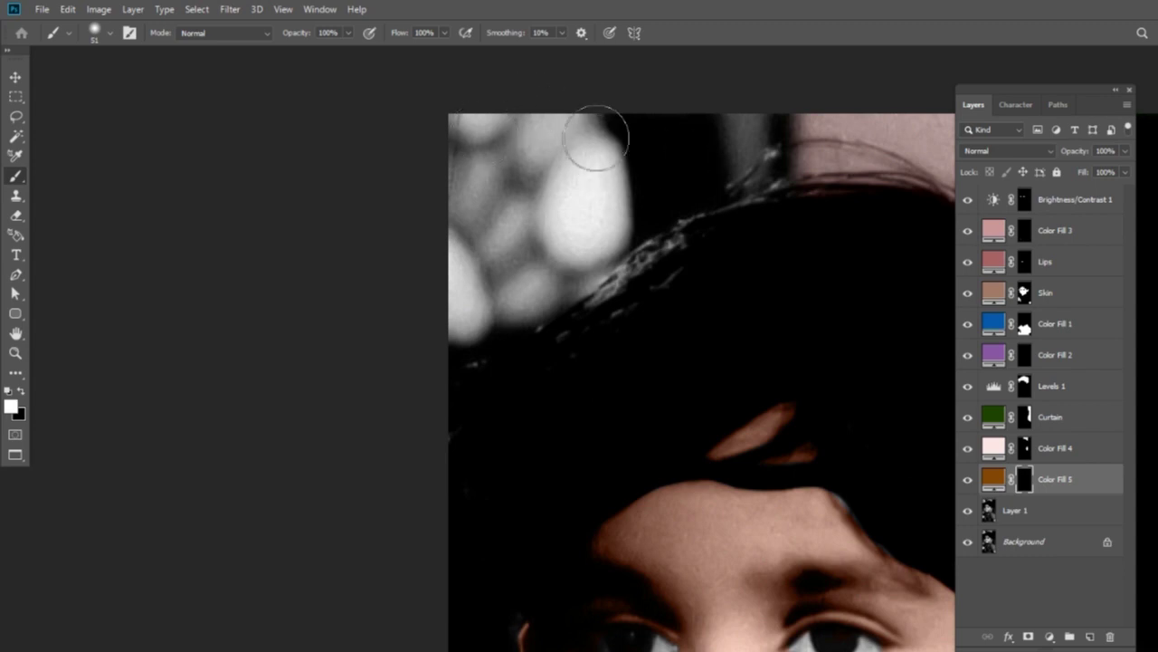
pyautogui.keyDown('alt'); pyautogui.rightClick(563, 149); pyautogui.keyUp('alt')
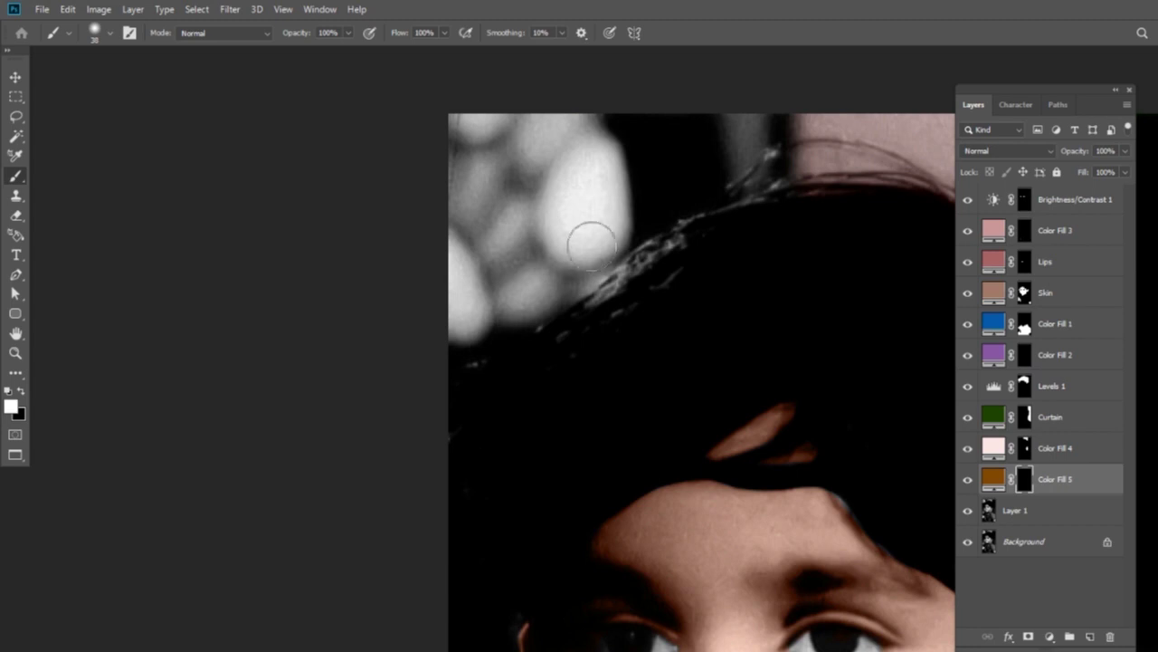
pyautogui.moveTo(596, 161)
pyautogui.mouseDown()
pyautogui.moveTo(606, 213)
pyautogui.moveTo(588, 243)
pyautogui.mouseUp()
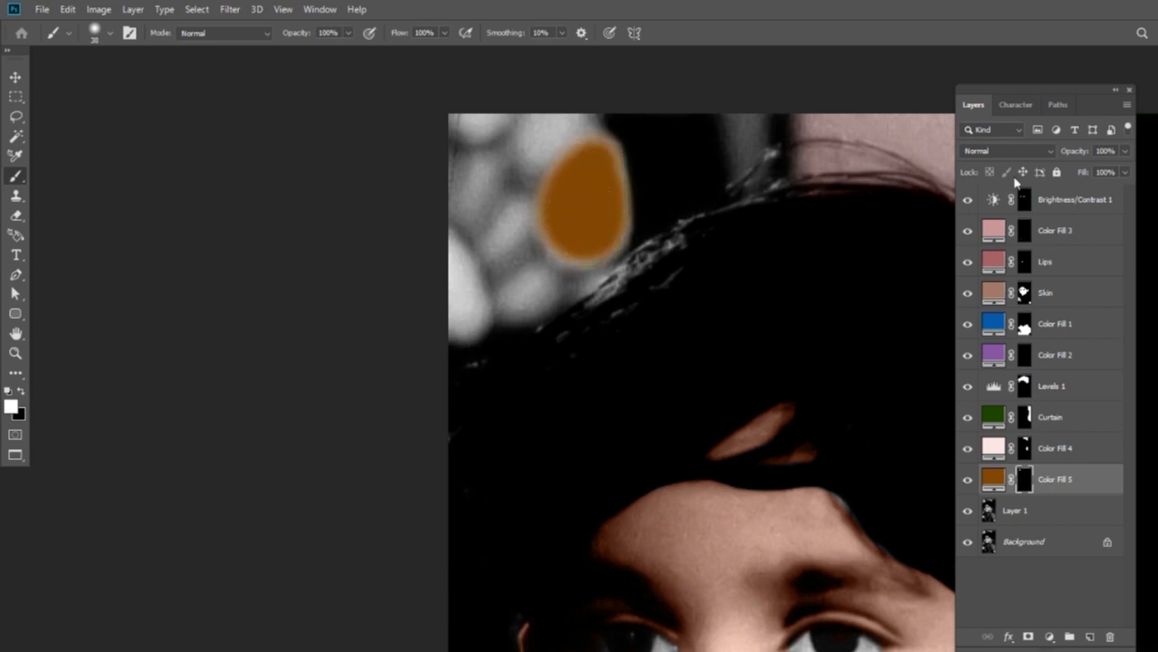
pyautogui.click(995, 150)
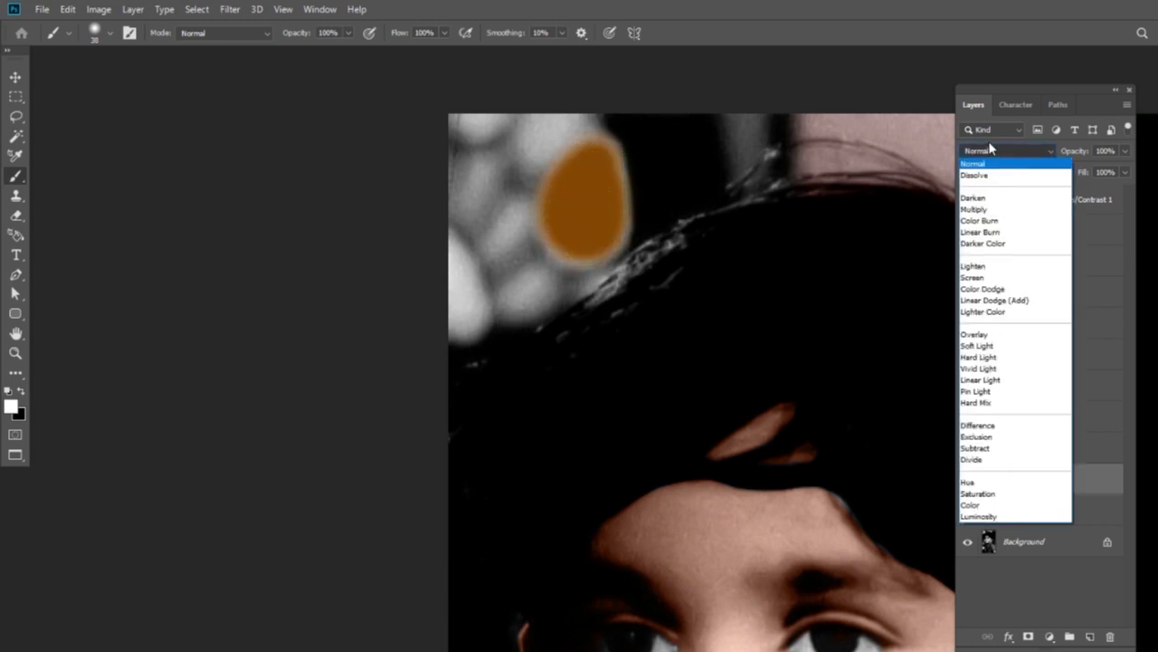
# Blend Color Fill 5 as Color and paint orange over the top-left, left-edge and shoulder-side lights.
pyautogui.click(995, 506)
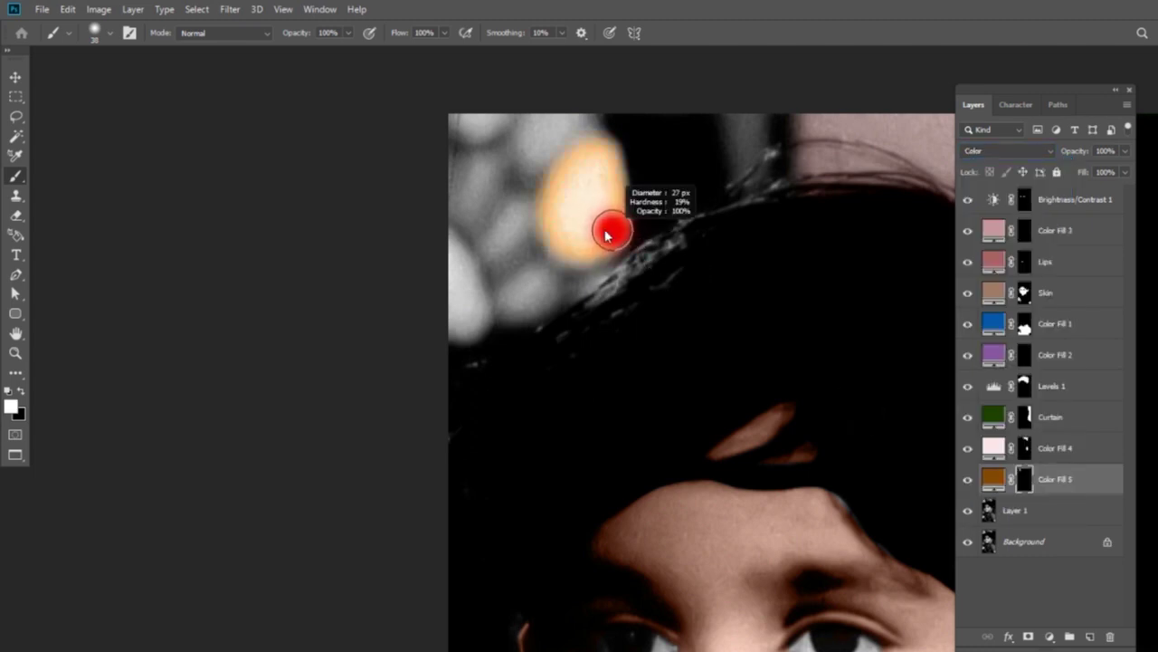
pyautogui.moveTo(566, 134); pyautogui.dragTo(457, 116)
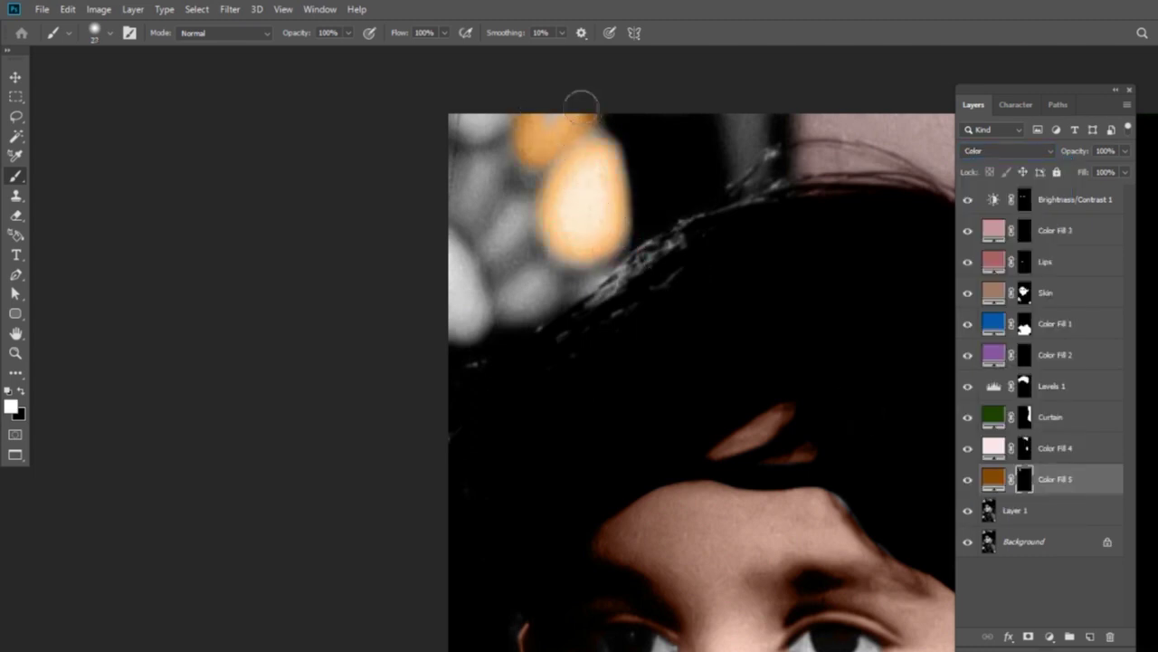
pyautogui.moveTo(447, 246); pyautogui.dragTo(455, 322)
pyautogui.keyDown('alt'); pyautogui.rightClick(472, 208); pyautogui.keyUp('alt')
pyautogui.scroll(-2, 520, 213)
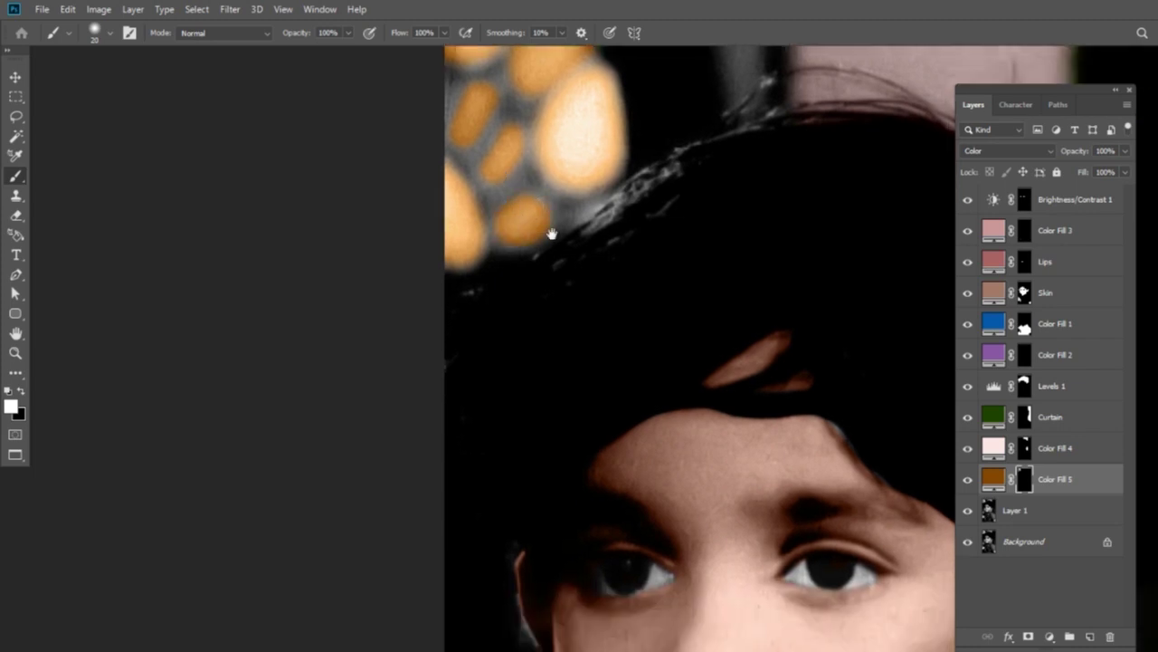
pyautogui.scroll(-5, 529, 208)
pyautogui.scroll(-5, 564, 145)
pyautogui.click(547, 262)
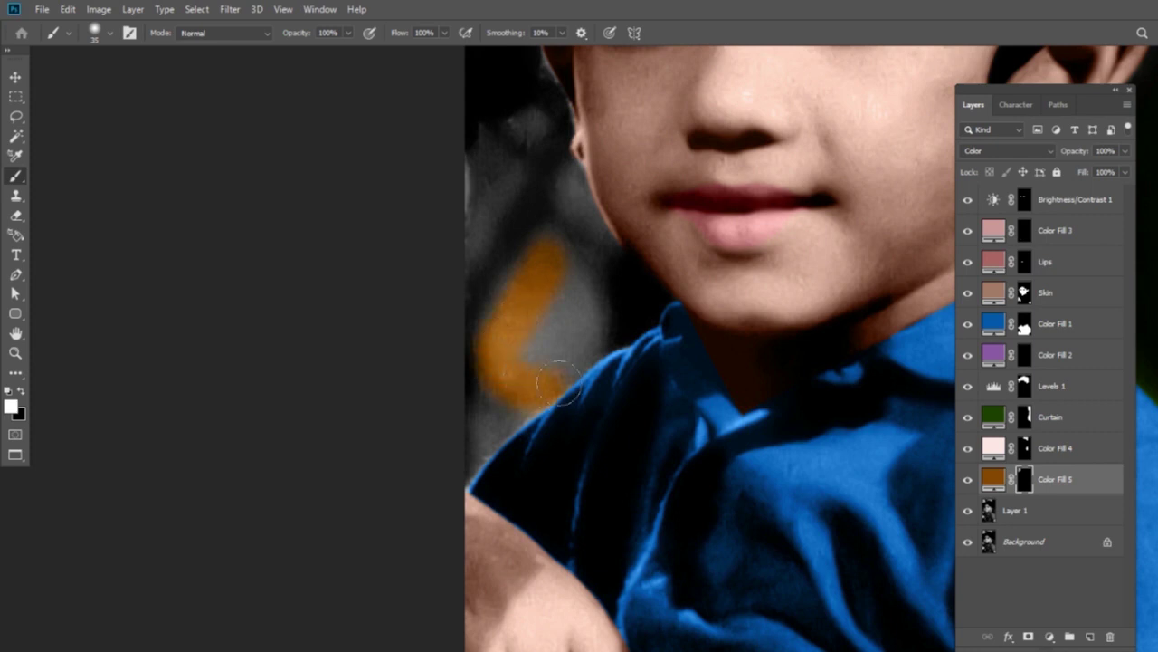
# Pan and zoom around the portrait to inspect the orange-tinted background lights.
pyautogui.moveTo(498, 439); pyautogui.dragTo(482, 440)
pyautogui.scroll(4, 534, 280)
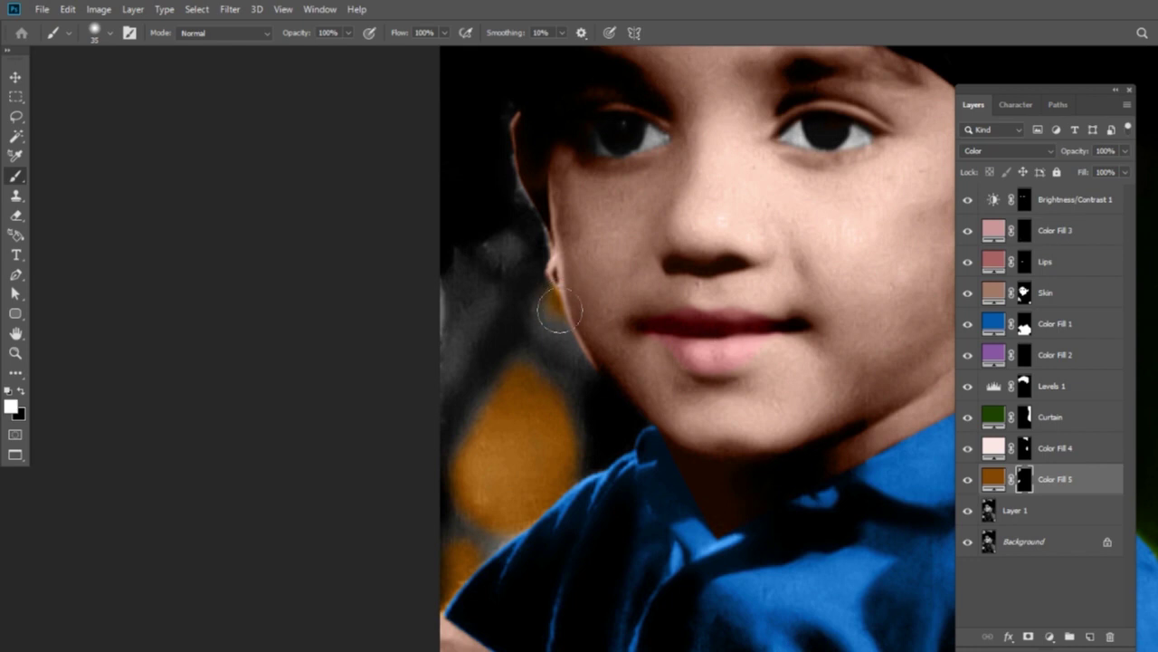
pyautogui.moveTo(659, 126)
pyautogui.mouseDown()
pyautogui.moveTo(673, 379)
pyautogui.moveTo(705, 301)
pyautogui.mouseUp()
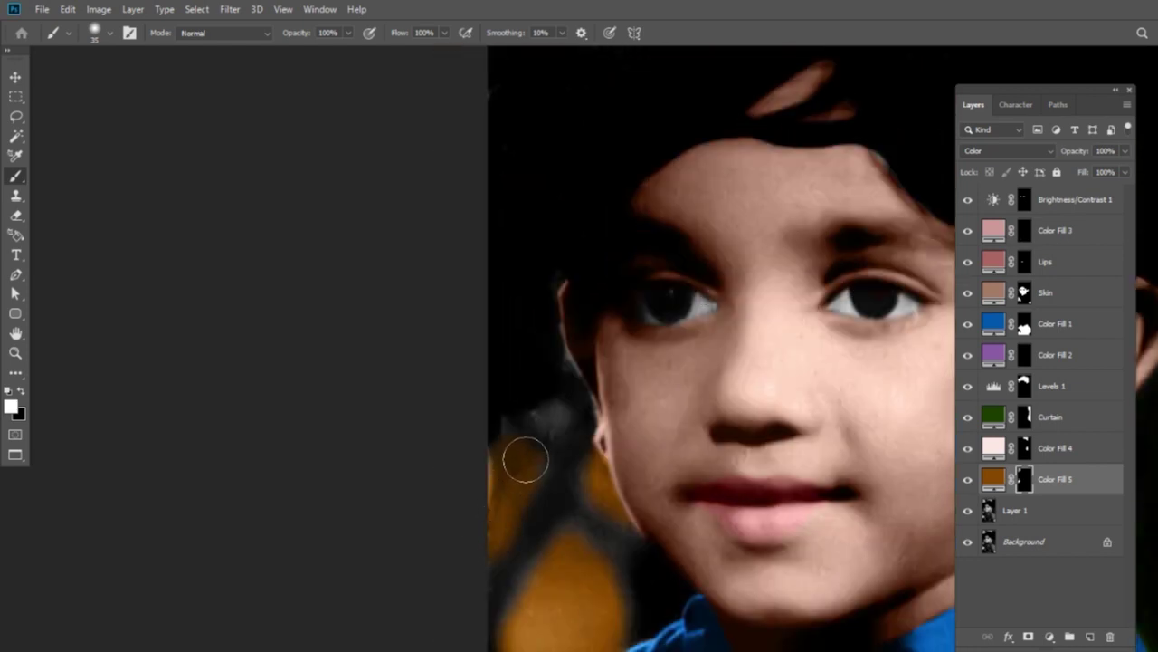
pyautogui.moveTo(692, 51); pyautogui.dragTo(607, 340)
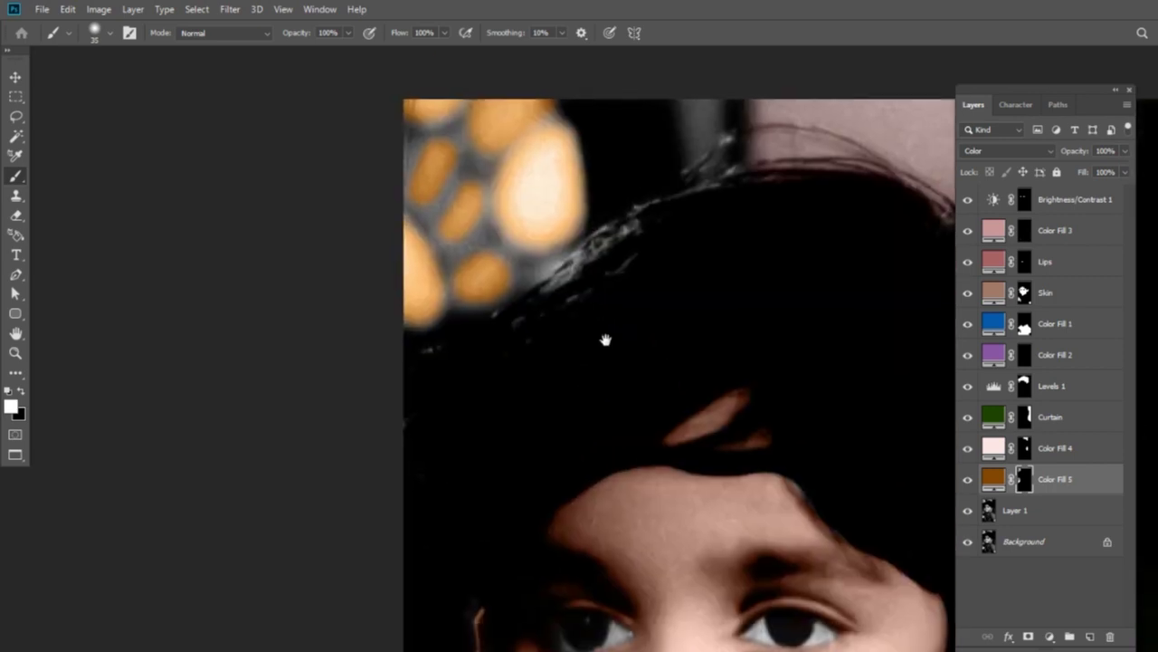
pyautogui.scroll(-3, 610, 341)
pyautogui.moveTo(646, 305); pyautogui.dragTo(649, 321)
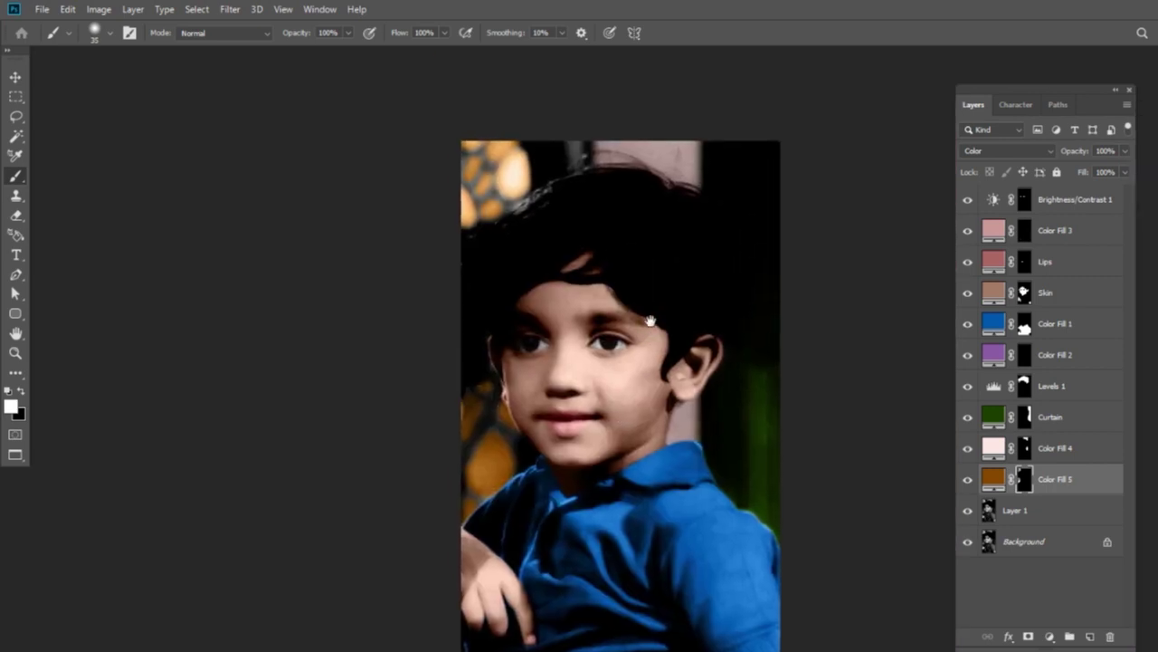
pyautogui.scroll(1, 655, 331)
pyautogui.scroll(2, 655, 331)
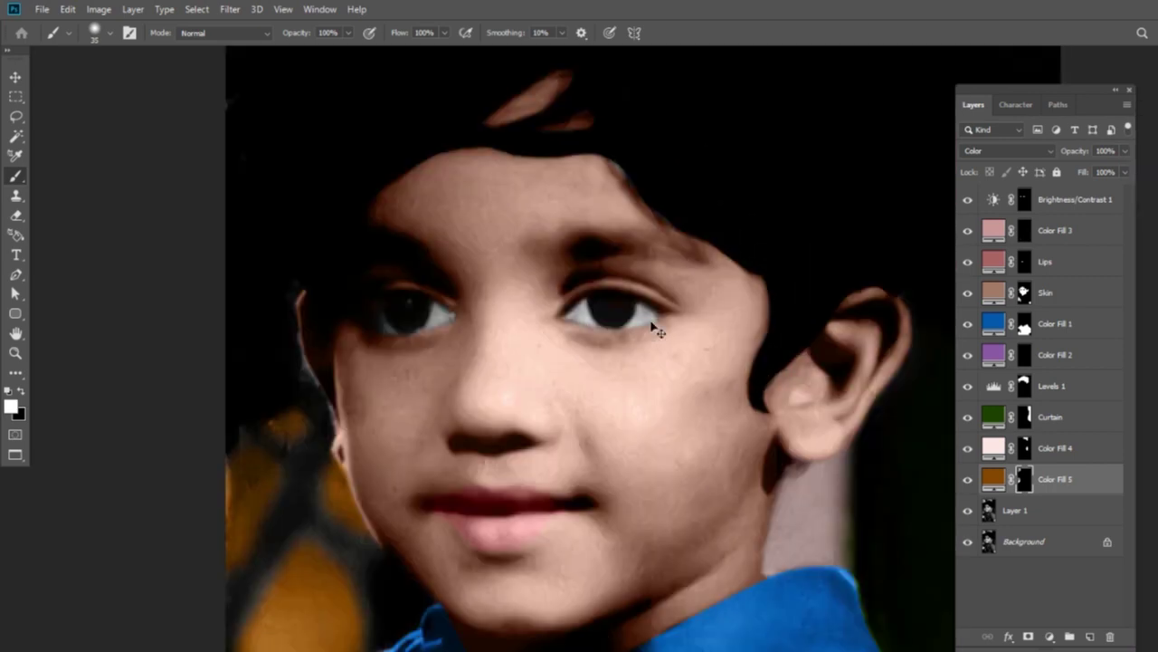
pyautogui.scroll(3, 655, 332)
pyautogui.moveTo(275, 418)
pyautogui.mouseDown()
pyautogui.moveTo(543, 610)
pyautogui.moveTo(618, 455)
pyautogui.mouseUp()
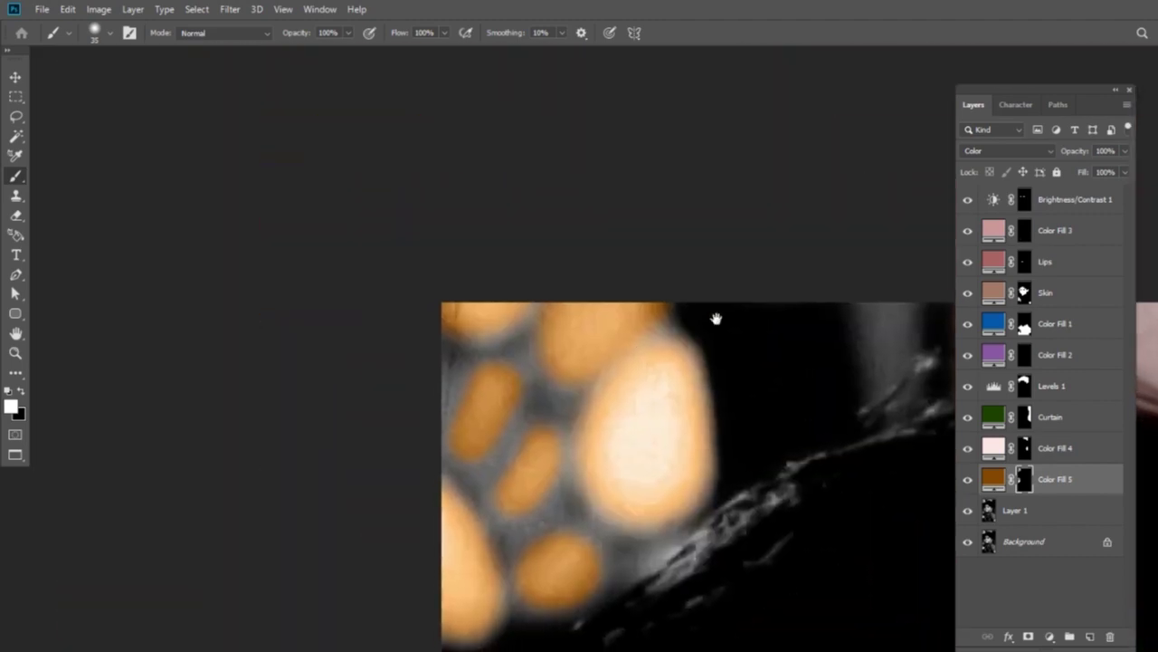
pyautogui.moveTo(714, 313); pyautogui.dragTo(591, 229)
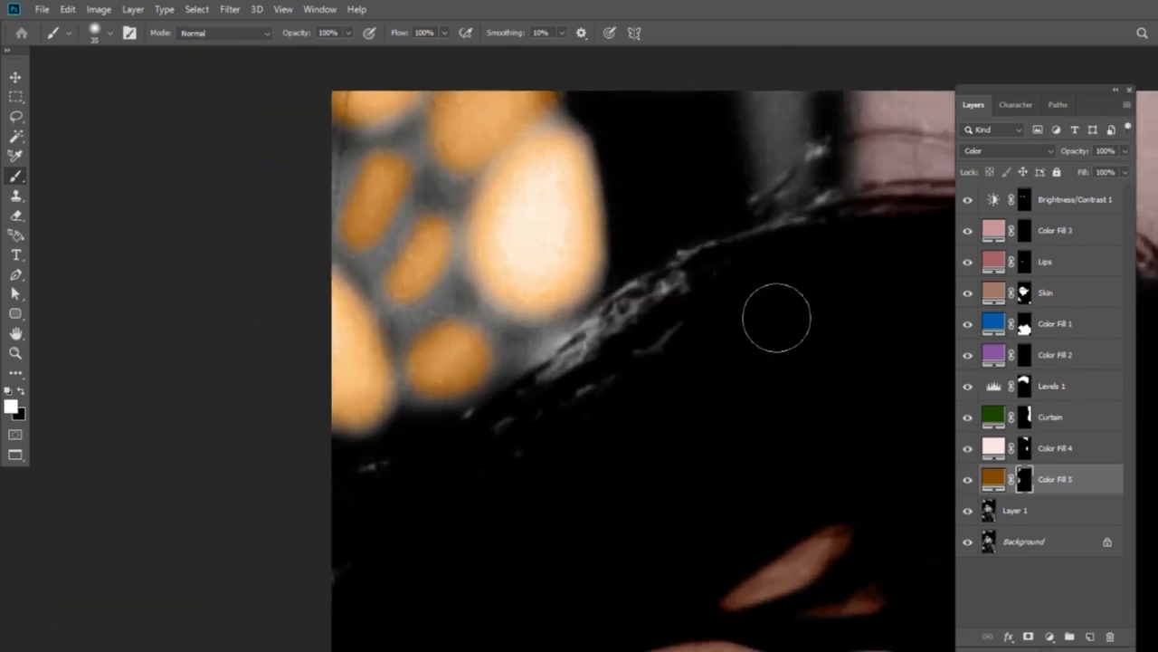
# Add a dark brown #412200 fill layer above Layer 1 and fill its mask black.
pyautogui.click(1068, 509)
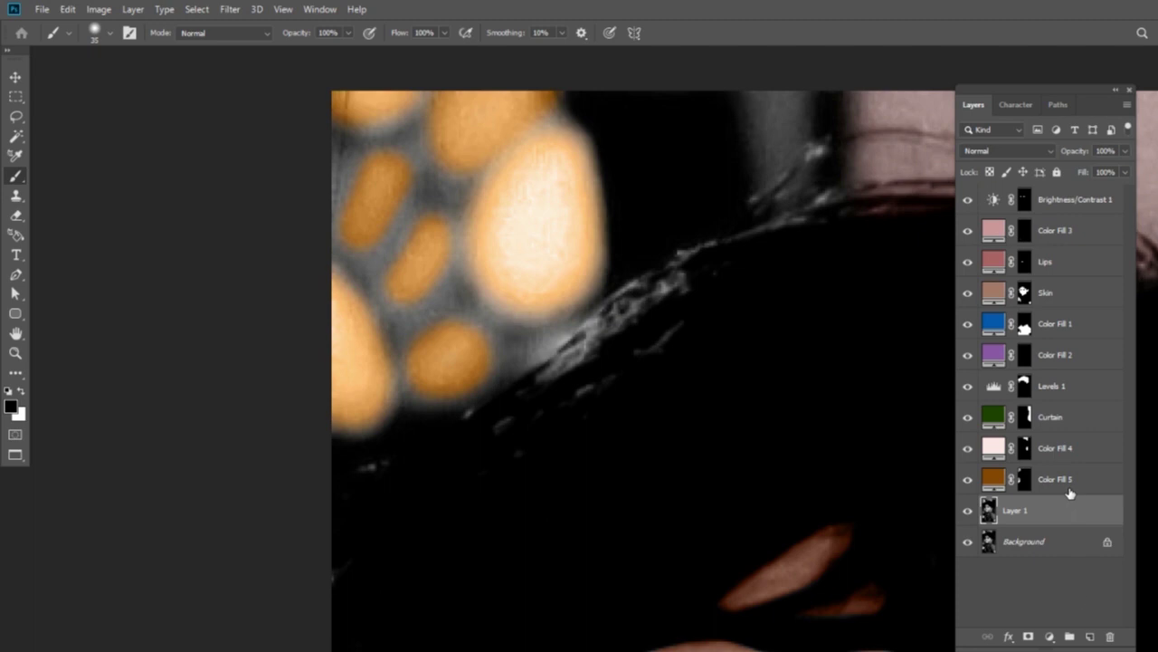
pyautogui.click(1050, 637)
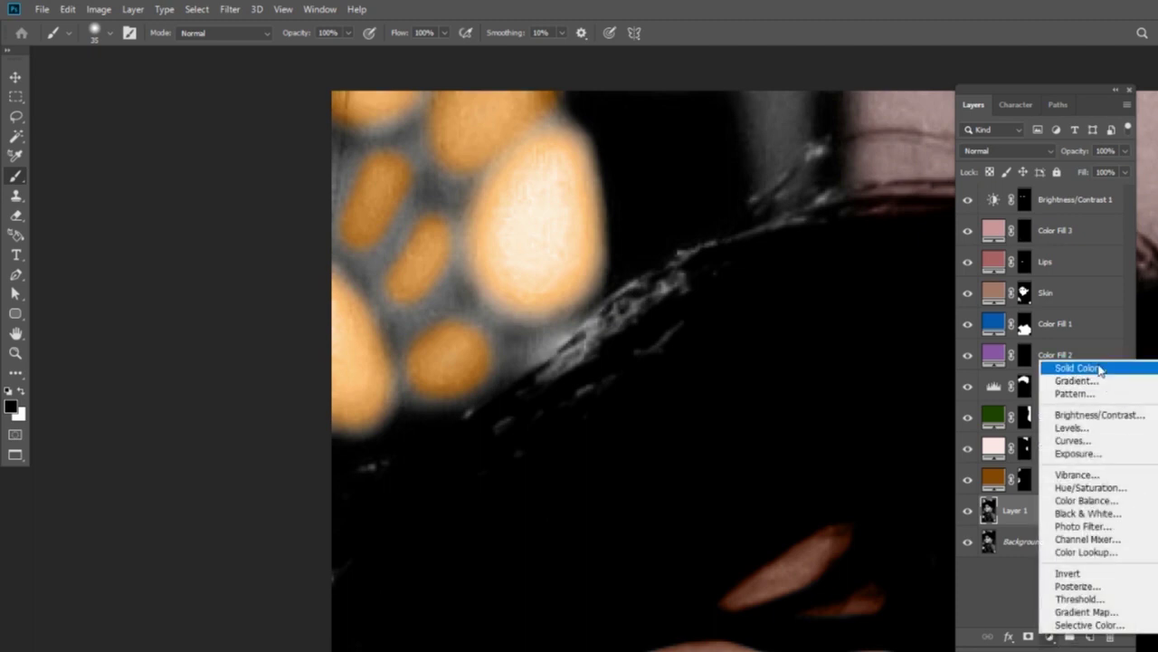
pyautogui.click(1098, 368)
pyautogui.moveTo(948, 215); pyautogui.dragTo(946, 139)
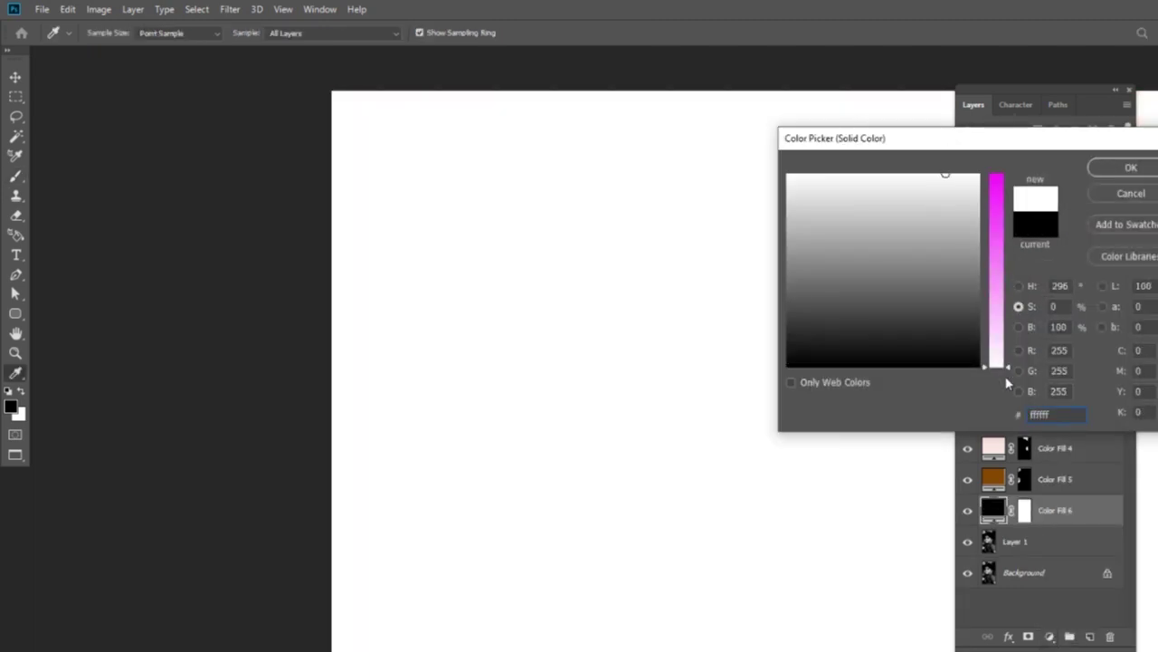
pyautogui.moveTo(1002, 371); pyautogui.dragTo(1028, 143)
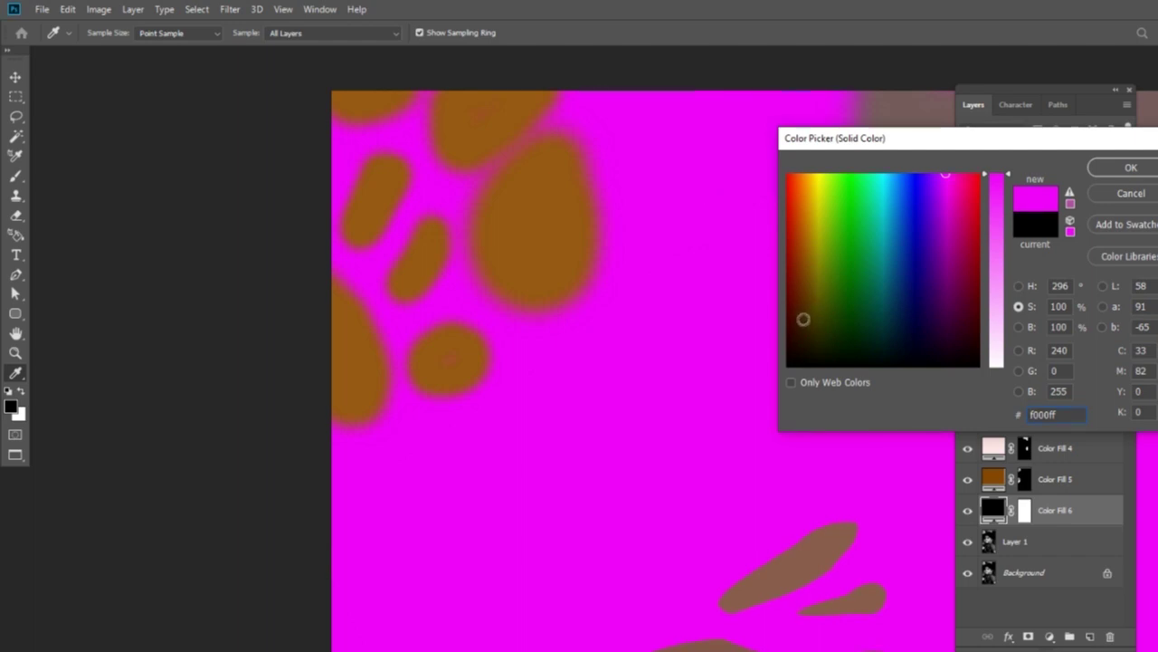
pyautogui.click(803, 317)
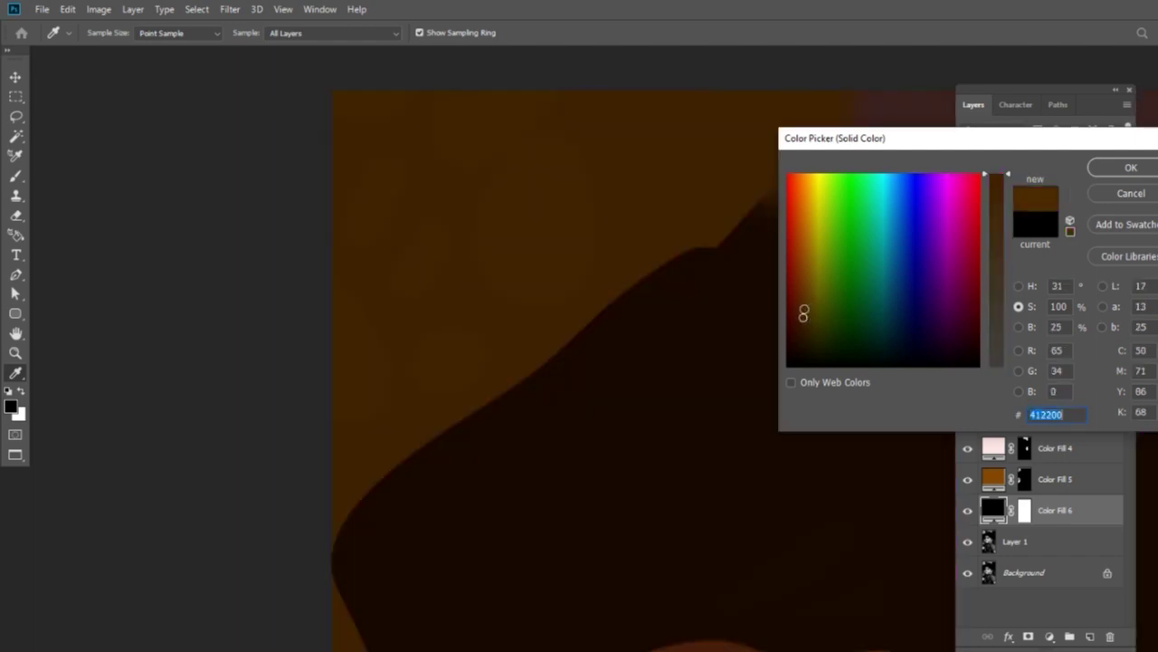
pyautogui.click(1130, 167)
pyautogui.click(1024, 512)
pyautogui.press('x')
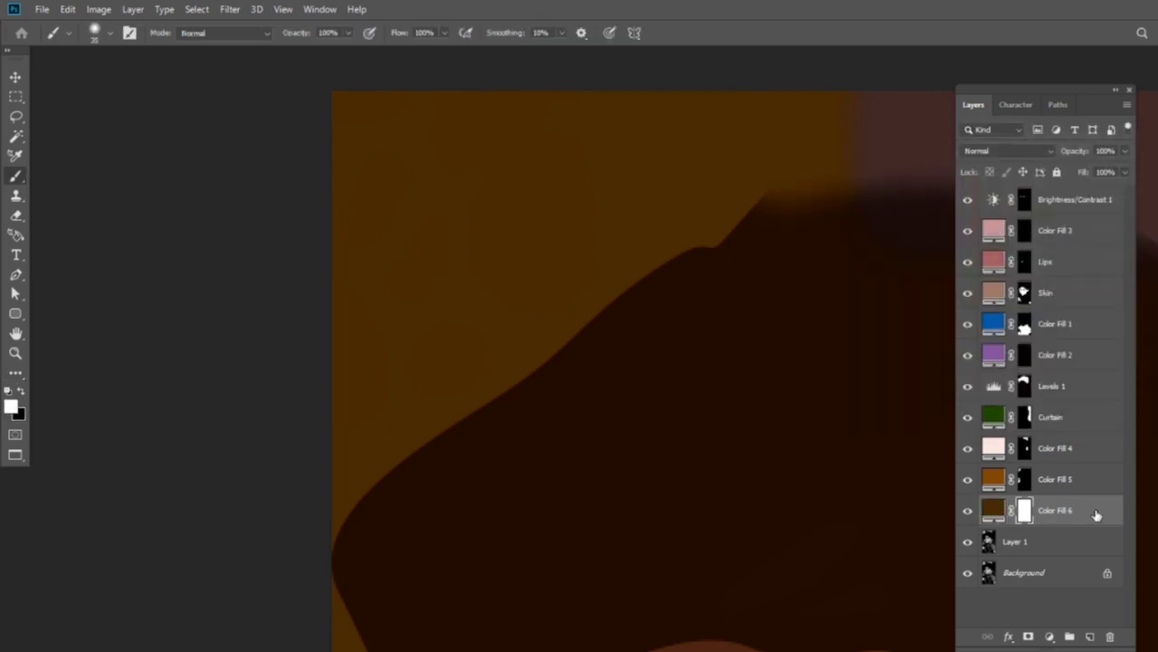
pyautogui.hotkey('ctrl', 'i')
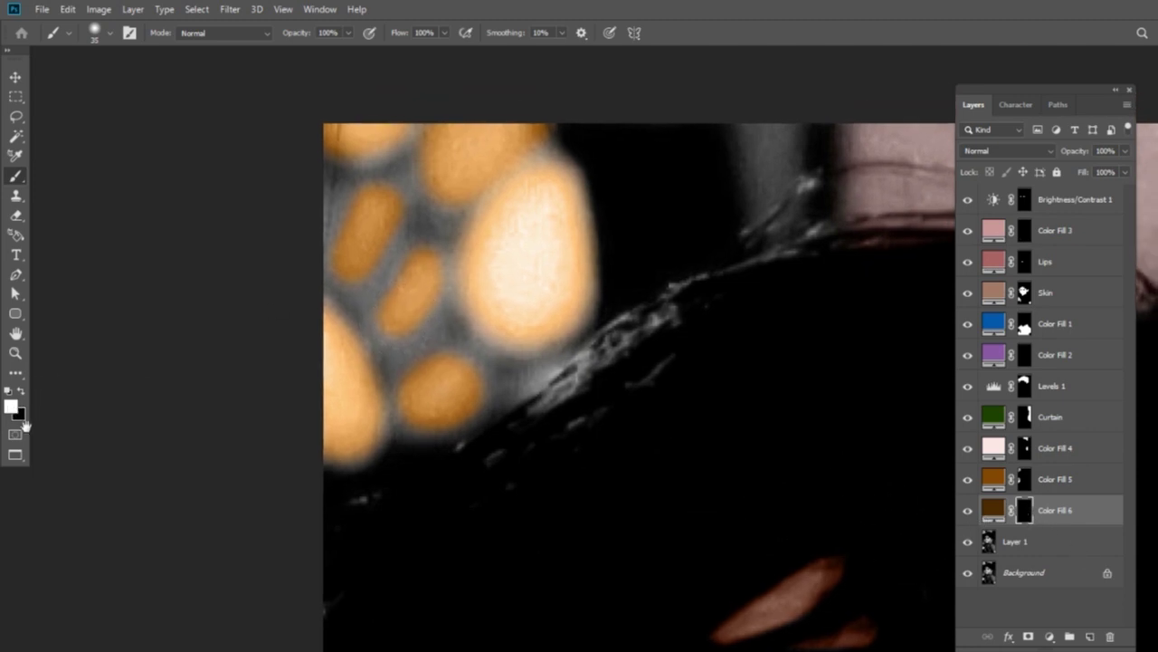
# Paint brown into the top-left background and dark edge by the lights, blended as Color.
pyautogui.keyDown('alt'); pyautogui.rightClick(366, 226); pyautogui.keyUp('alt')
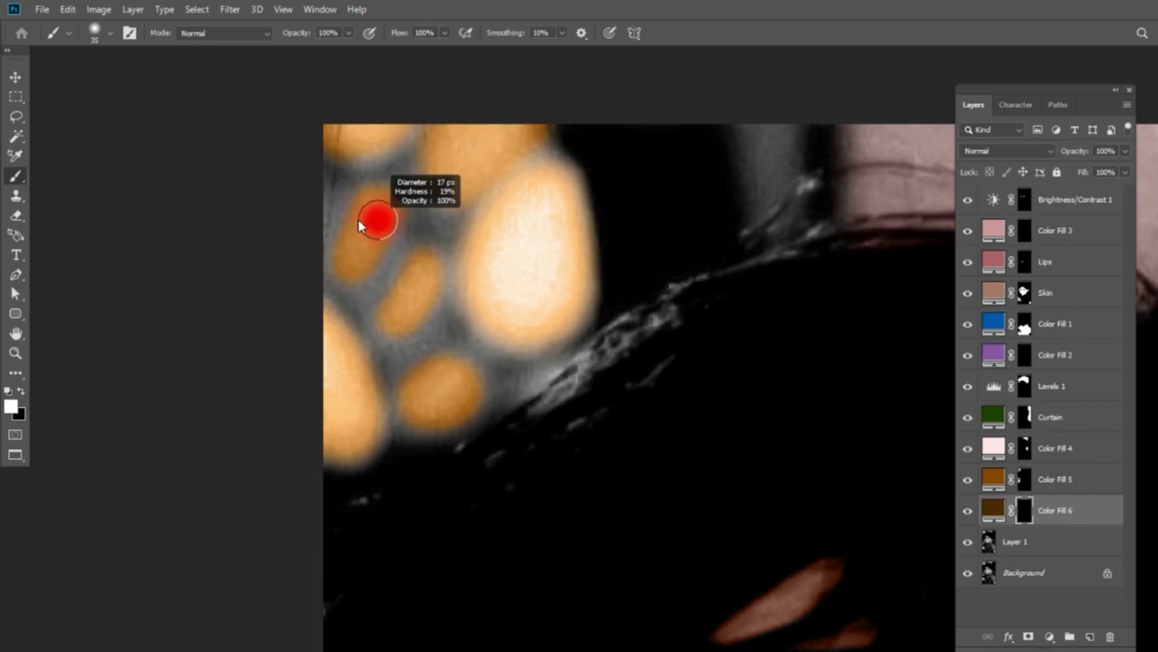
pyautogui.moveTo(328, 180)
pyautogui.mouseDown()
pyautogui.moveTo(384, 165)
pyautogui.moveTo(417, 117)
pyautogui.mouseUp()
pyautogui.click(995, 152)
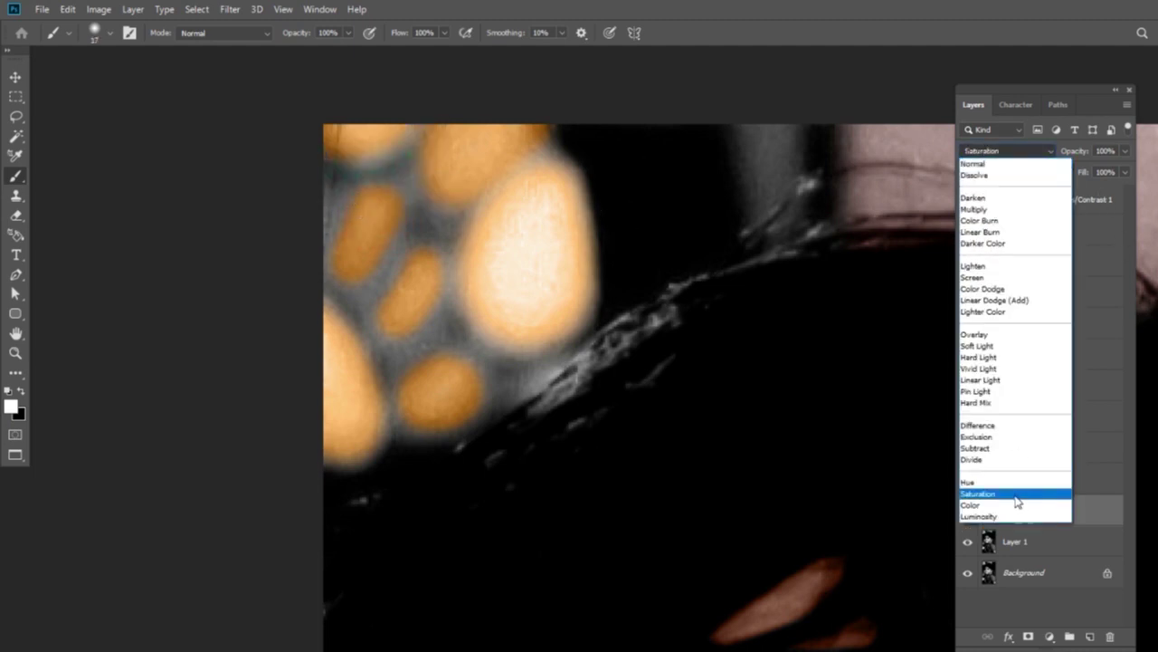
pyautogui.click(1009, 505)
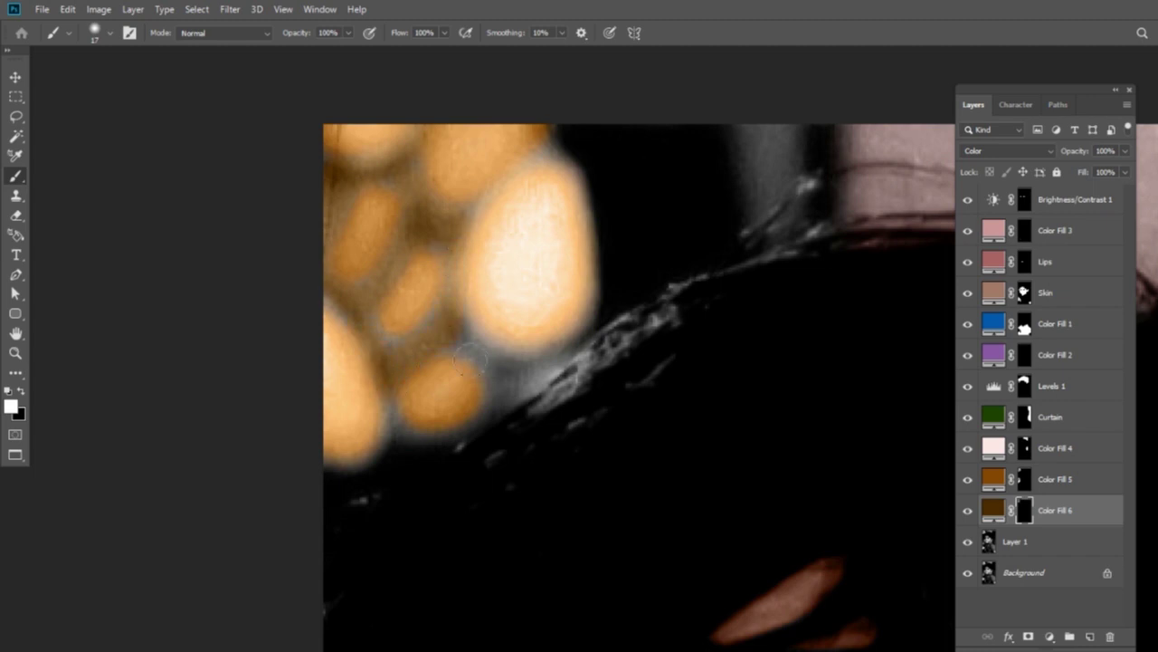
pyautogui.moveTo(598, 332); pyautogui.dragTo(617, 315)
pyautogui.moveTo(662, 391)
pyautogui.mouseDown()
pyautogui.moveTo(625, 111)
pyautogui.moveTo(504, 36)
pyautogui.moveTo(456, 572)
pyautogui.mouseUp()
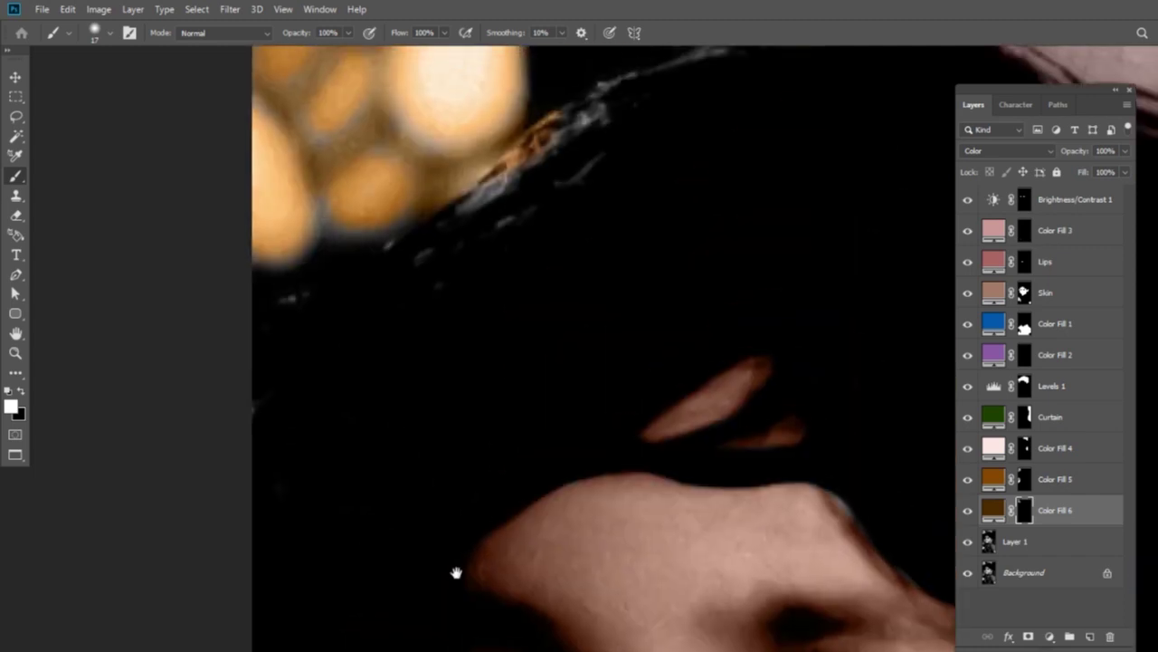
pyautogui.moveTo(546, 294); pyautogui.dragTo(532, 382)
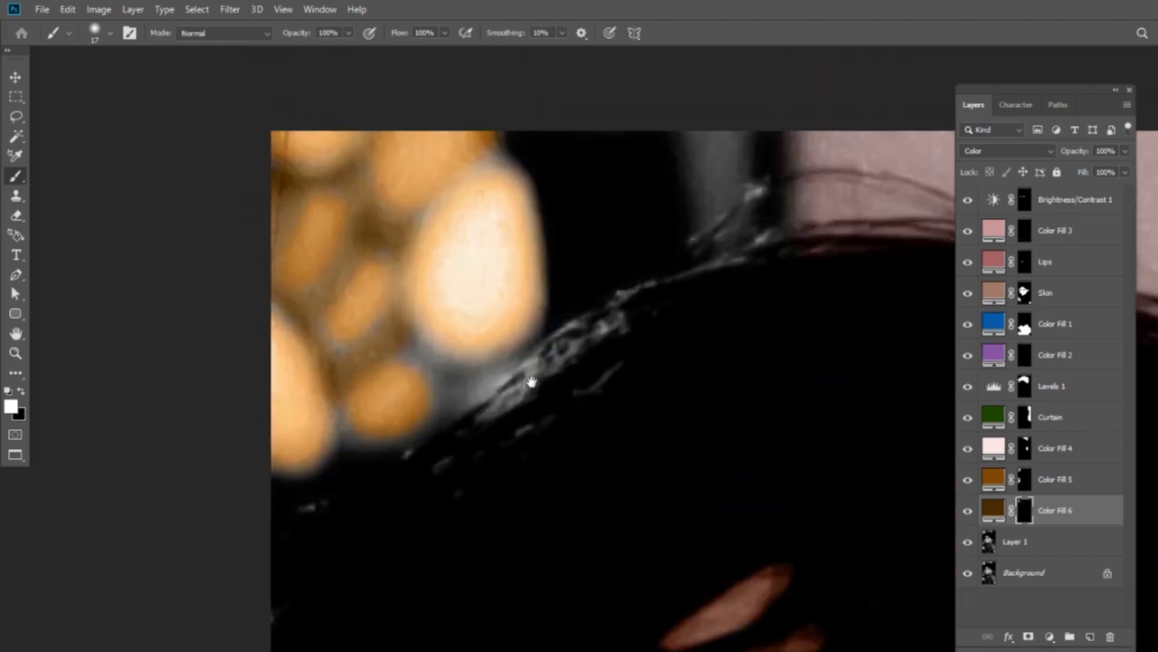
# Resize the brush for finer work, check the face area, and fit the whole portrait on screen.
pyautogui.keyDown('alt'); pyautogui.rightClick(465, 371); pyautogui.keyUp('alt')
pyautogui.hotkey('ctrl', '-')
pyautogui.moveTo(434, 507)
pyautogui.mouseDown()
pyautogui.moveTo(433, 232)
pyautogui.moveTo(459, 445)
pyautogui.mouseUp()
pyautogui.keyDown('alt'); pyautogui.rightClick(388, 266); pyautogui.keyUp('alt')
pyautogui.keyDown('alt'); pyautogui.rightClick(455, 375); pyautogui.keyUp('alt')
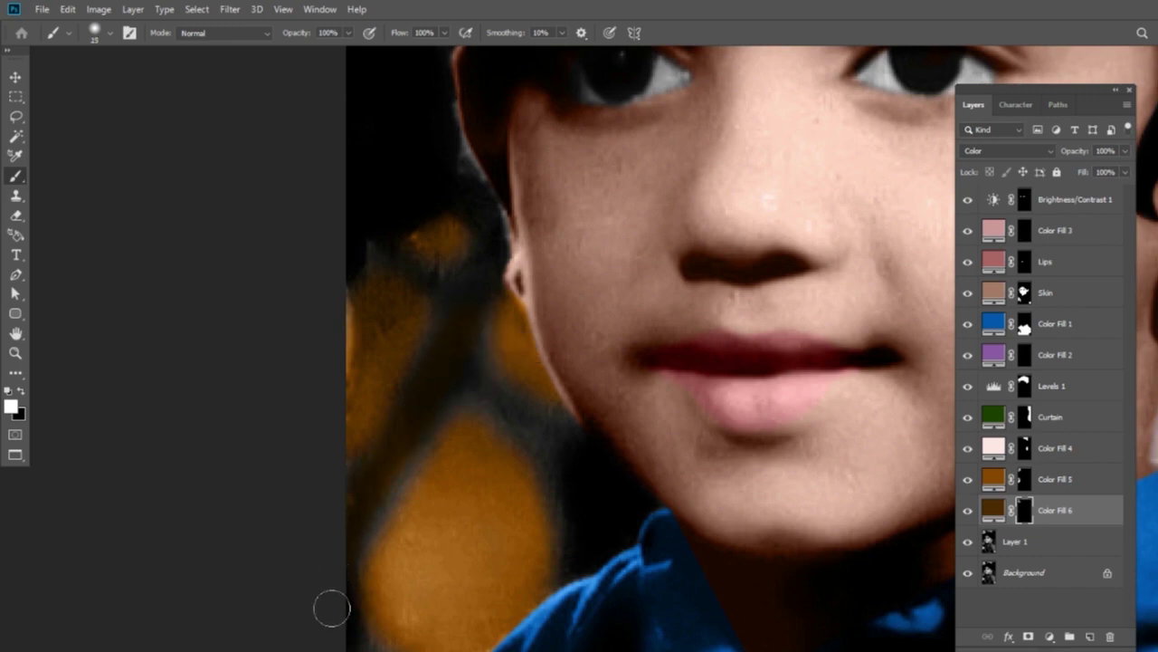
pyautogui.moveTo(331, 585); pyautogui.dragTo(284, 336)
pyautogui.moveTo(543, 366); pyautogui.dragTo(548, 480)
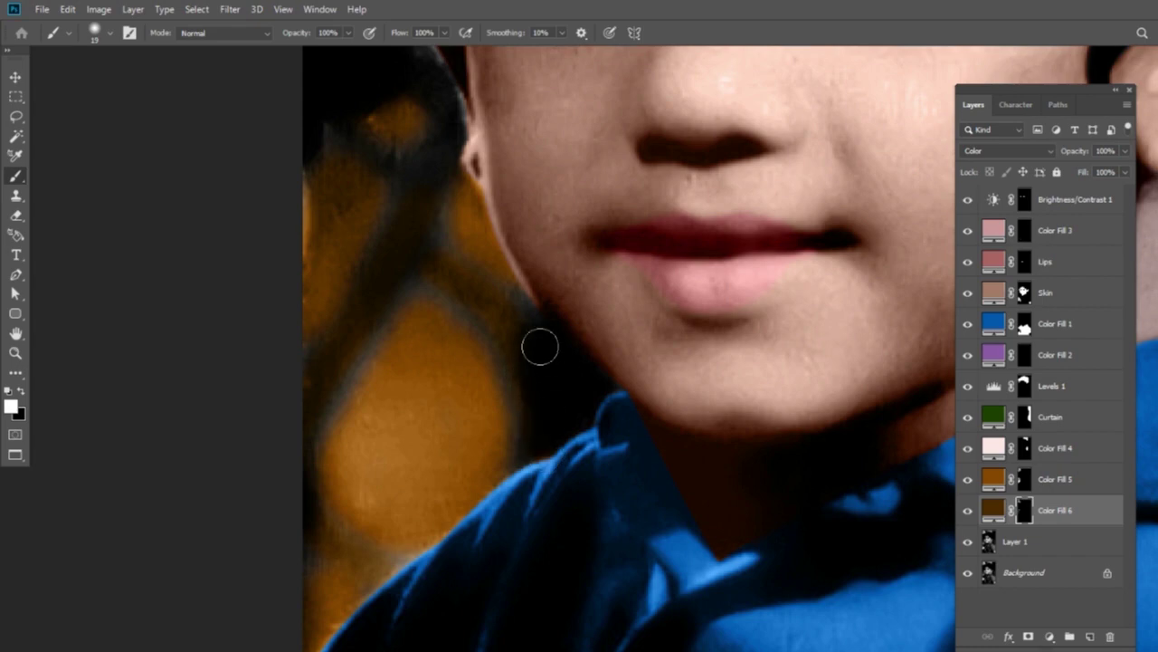
pyautogui.moveTo(549, 245)
pyautogui.mouseDown()
pyautogui.moveTo(569, 564)
pyautogui.moveTo(551, 426)
pyautogui.mouseUp()
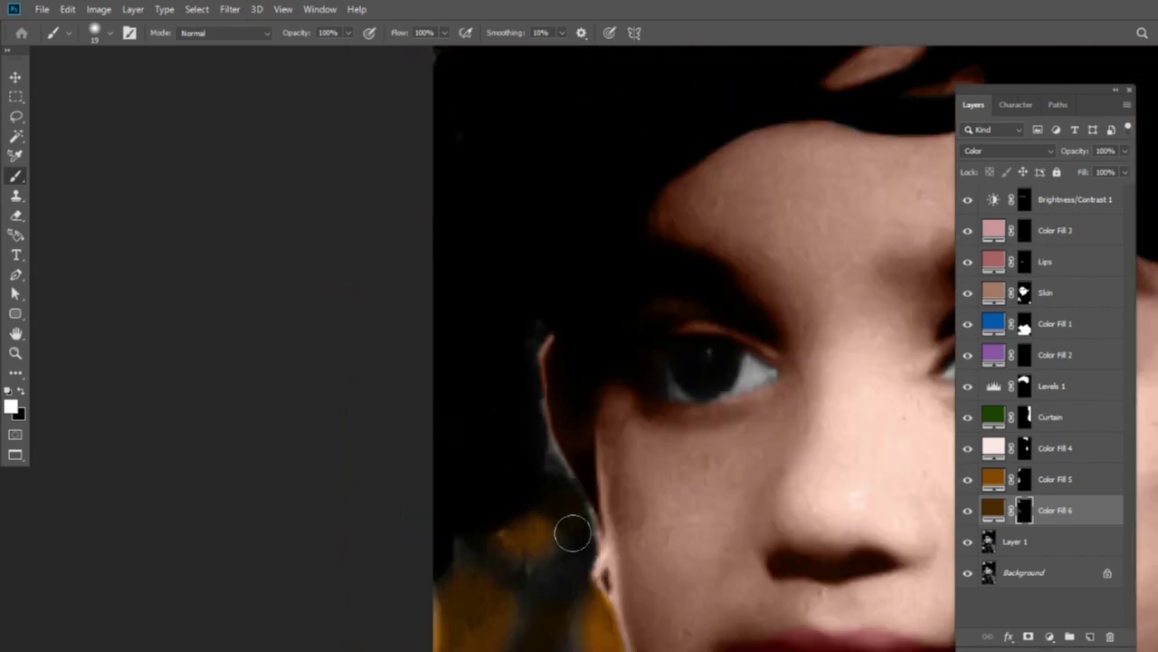
pyautogui.moveTo(441, 543); pyautogui.dragTo(359, 250)
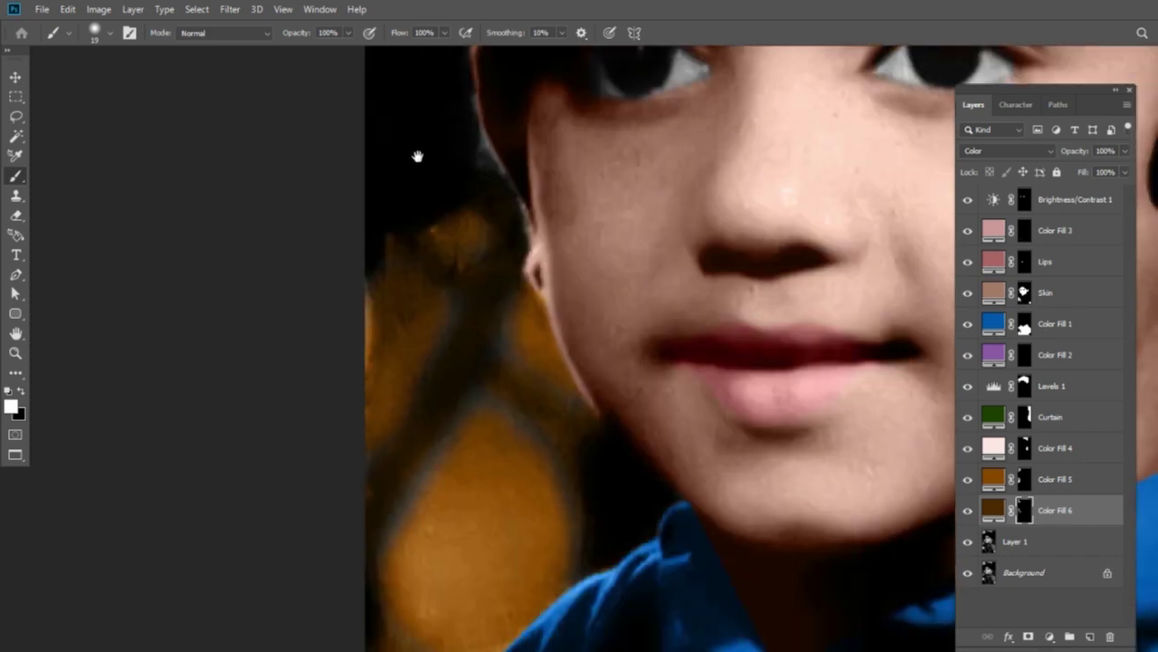
pyautogui.moveTo(673, 195); pyautogui.dragTo(458, 480)
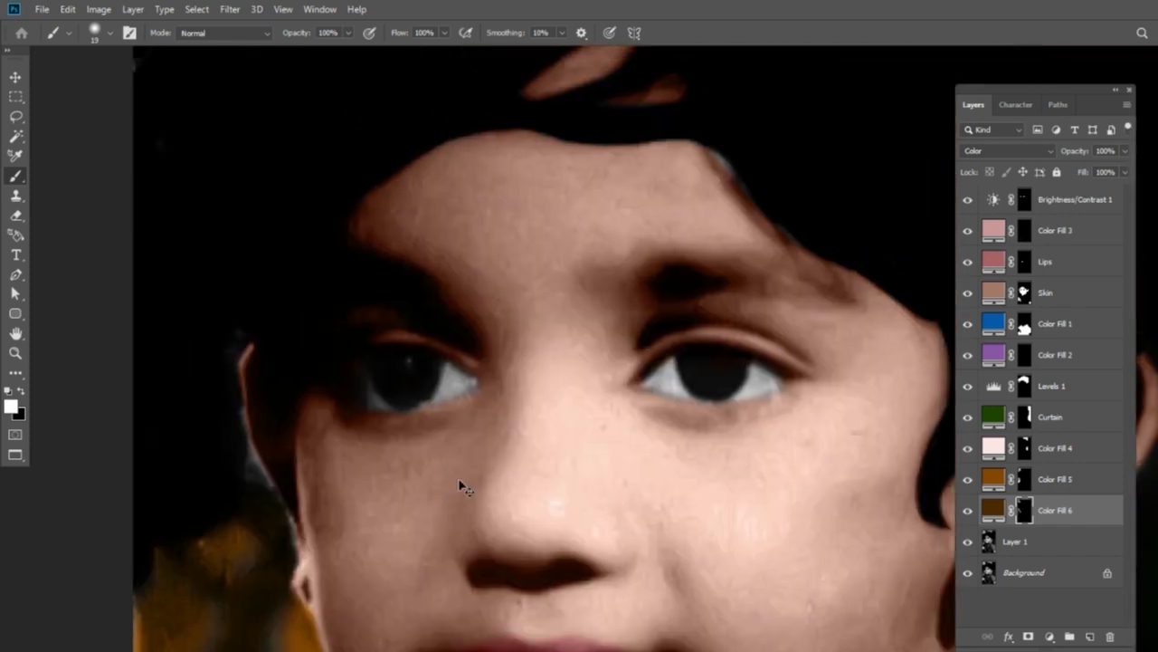
pyautogui.hotkey('ctrl', '0')
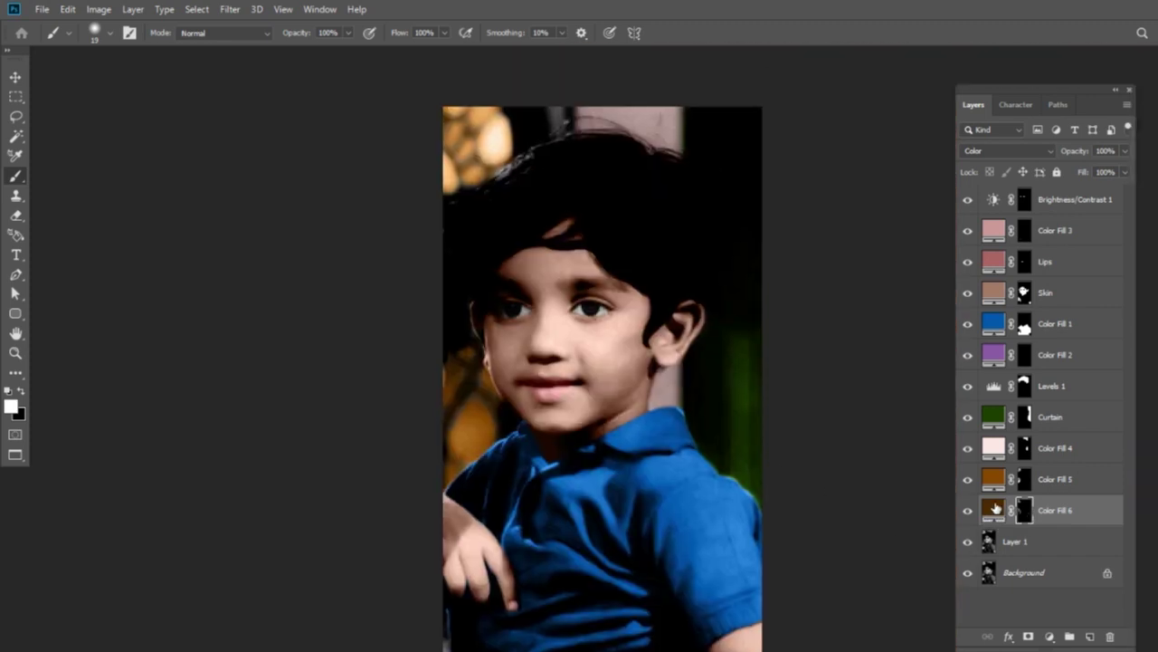
# Recolour Color Fill 5 from orange to dark green #325900.
pyautogui.doubleClick(995, 480)
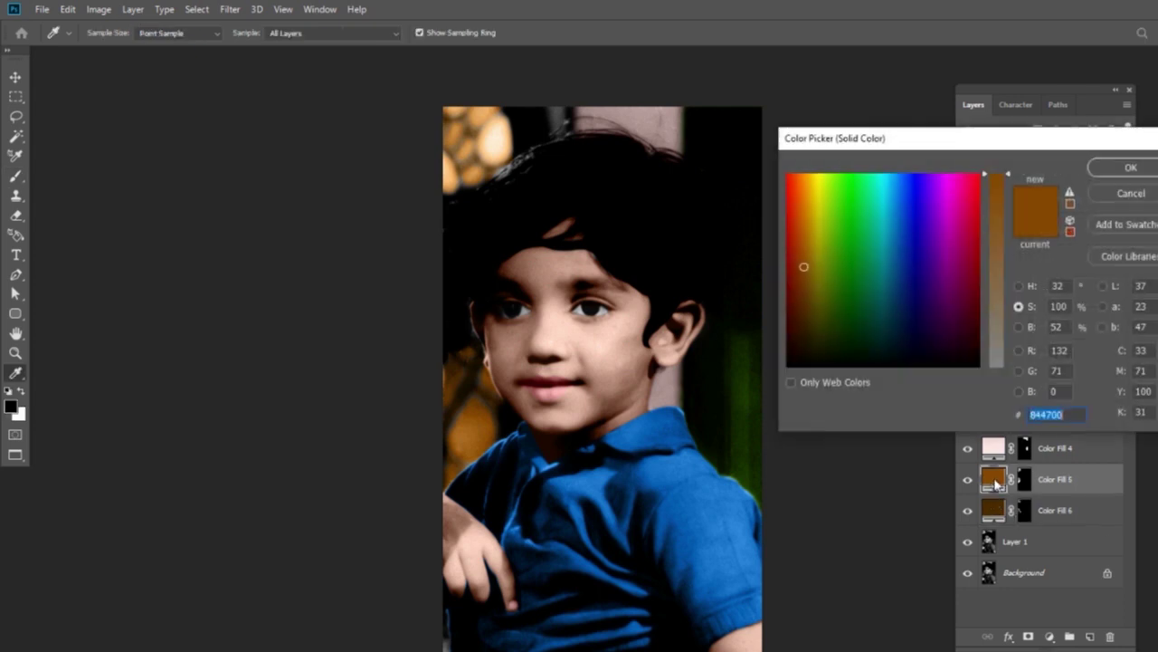
pyautogui.click(832, 265)
pyautogui.moveTo(833, 278); pyautogui.dragTo(831, 303)
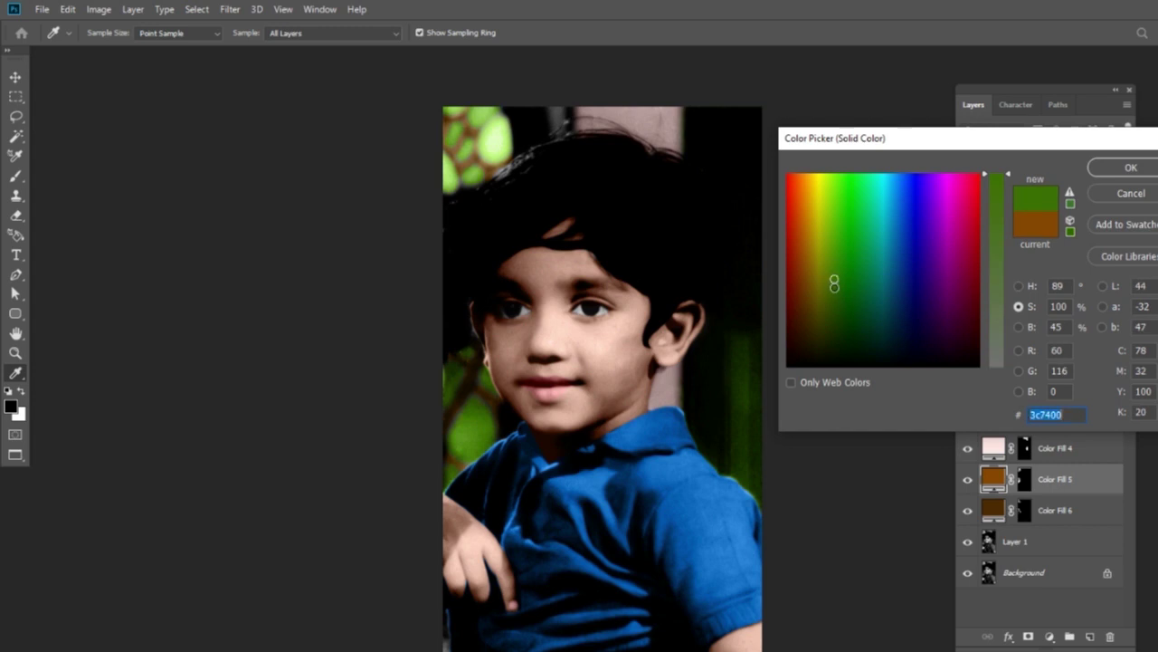
pyautogui.click(1147, 169)
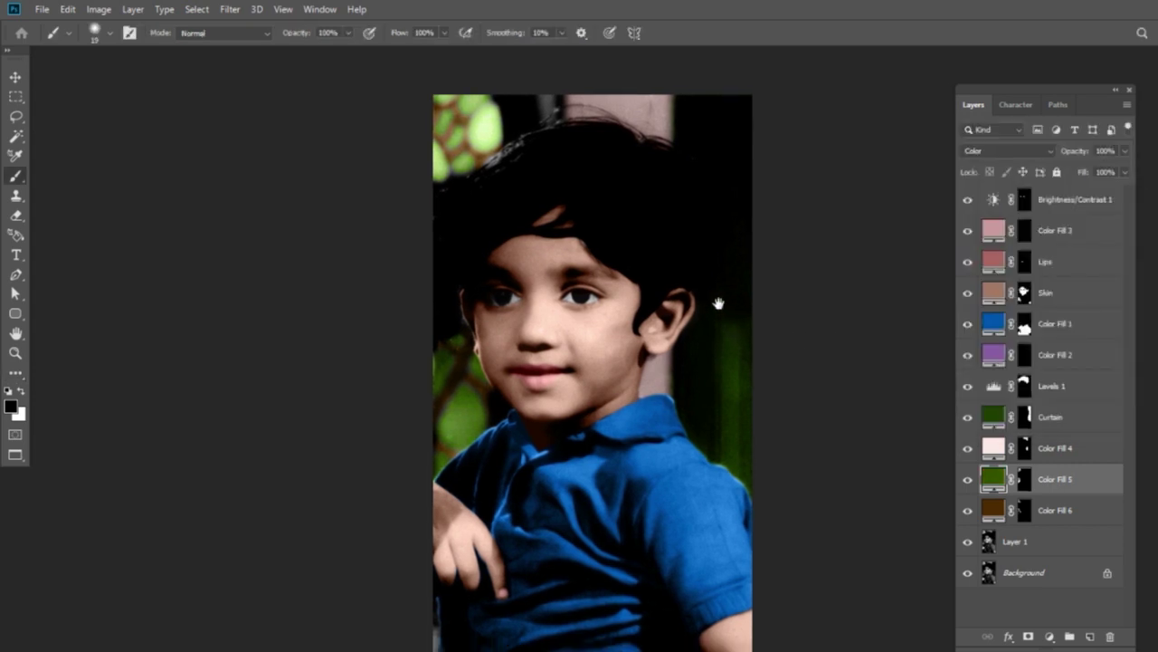
pyautogui.scroll(-3, 716, 304)
pyautogui.scroll(2, 715, 285)
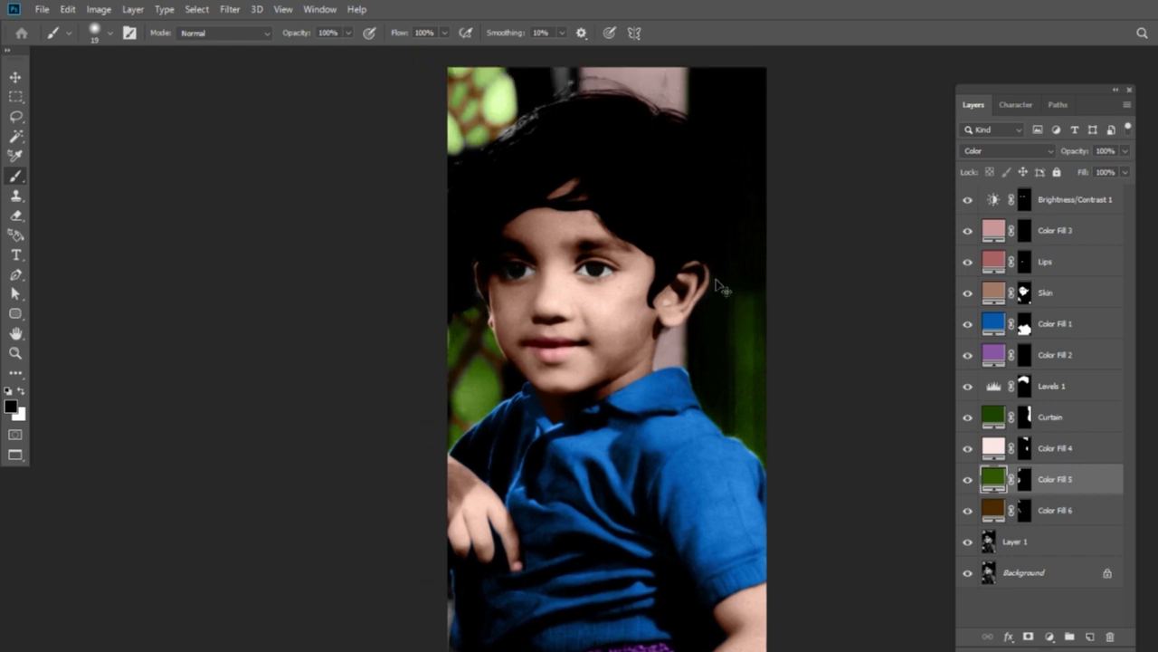
pyautogui.scroll(1, 716, 280)
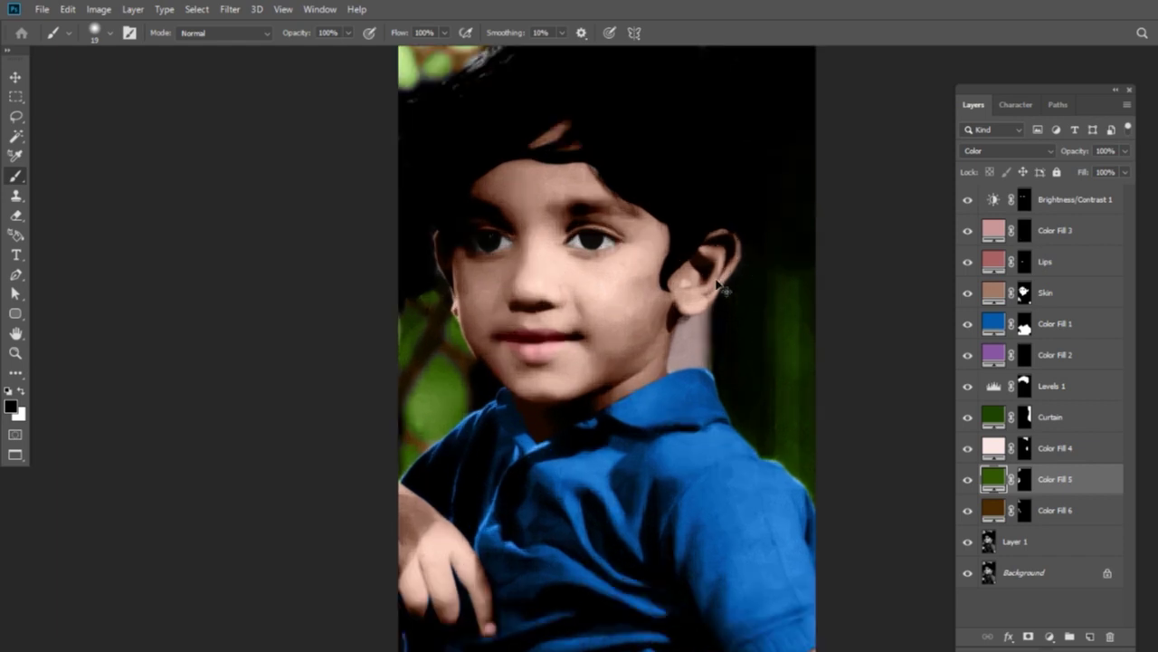
pyautogui.scroll(3, 715, 281)
pyautogui.scroll(1, 629, 406)
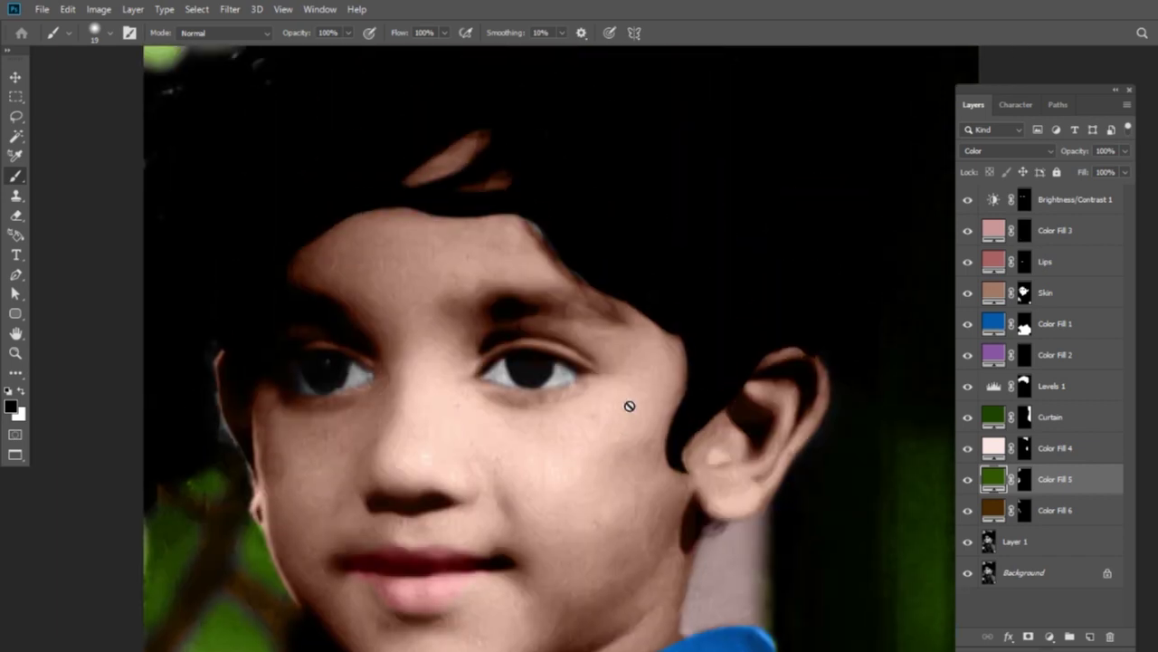
pyautogui.scroll(1, 582, 284)
pyautogui.scroll(1, 620, 348)
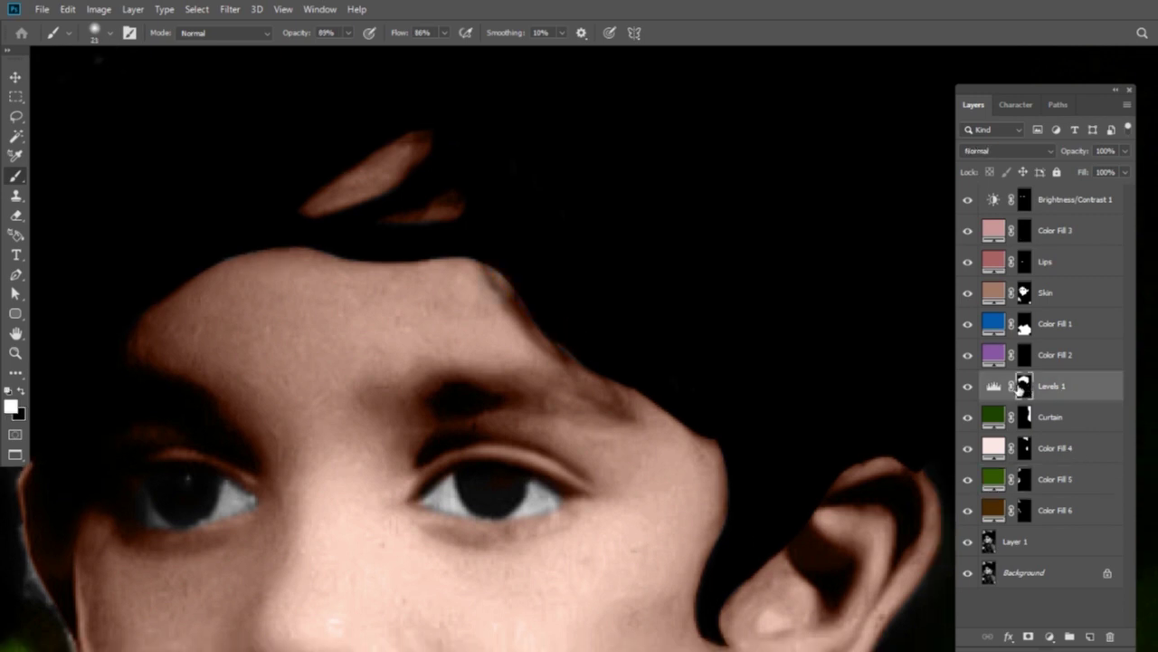
# Paint the Levels 1 mask along the hairline so dark hair covers the forehead edge.
pyautogui.keyDown('alt'); pyautogui.rightClick(520, 267); pyautogui.keyUp('alt')
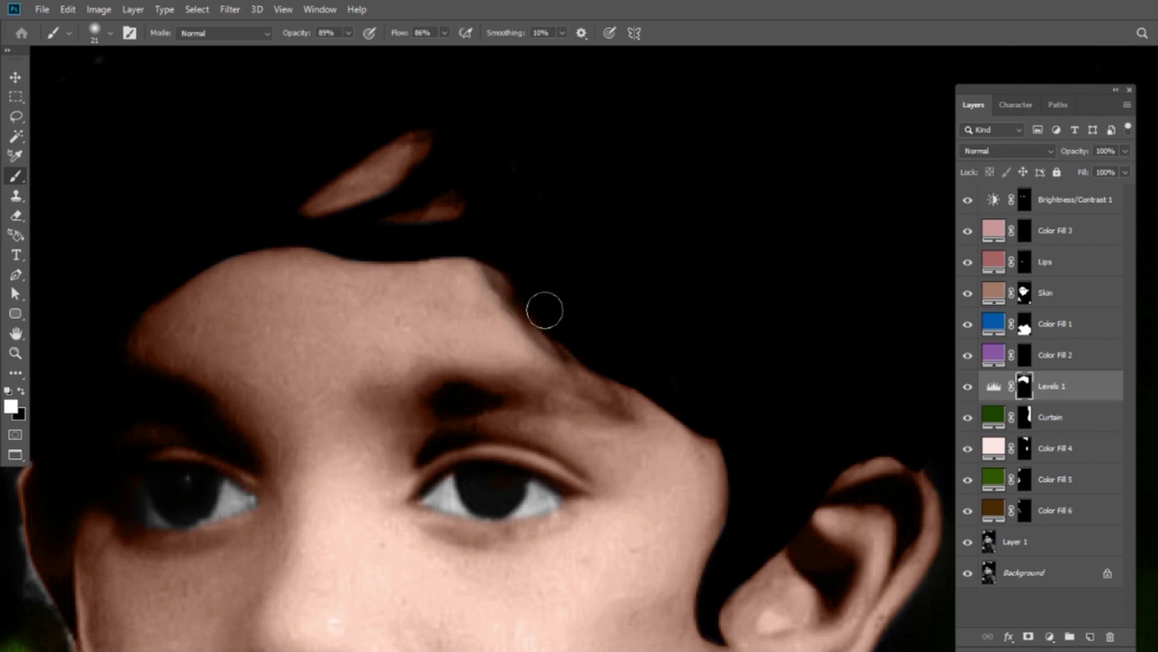
pyautogui.moveTo(498, 262); pyautogui.dragTo(578, 324)
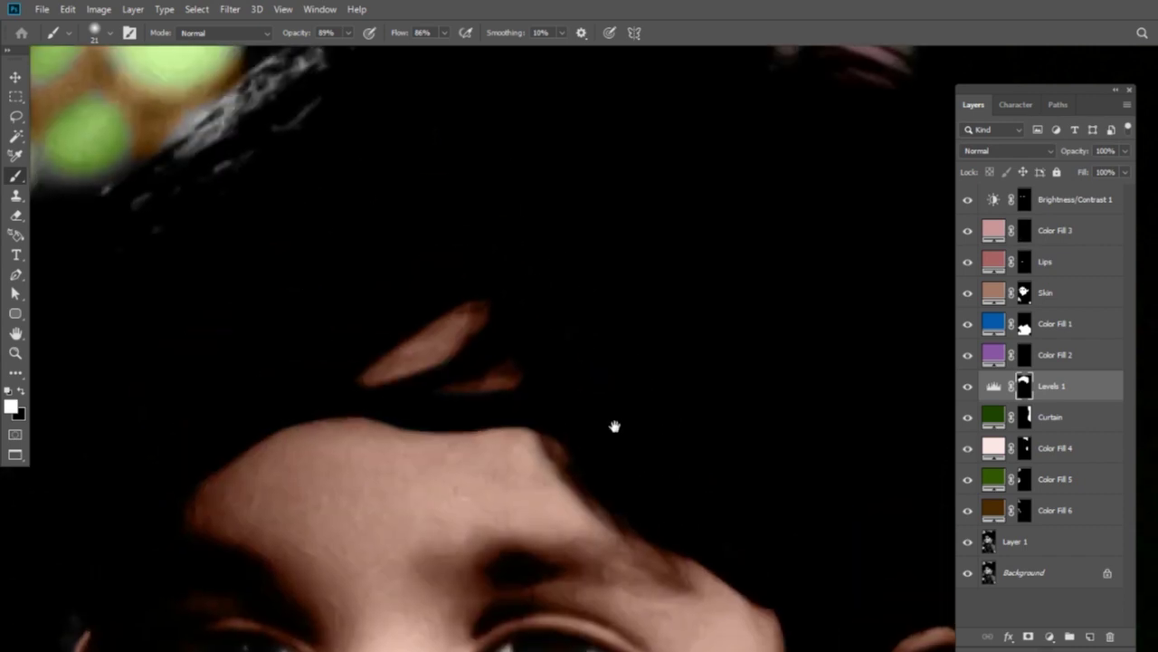
pyautogui.moveTo(561, 261)
pyautogui.mouseDown()
pyautogui.moveTo(615, 432)
pyautogui.moveTo(705, 218)
pyautogui.mouseUp()
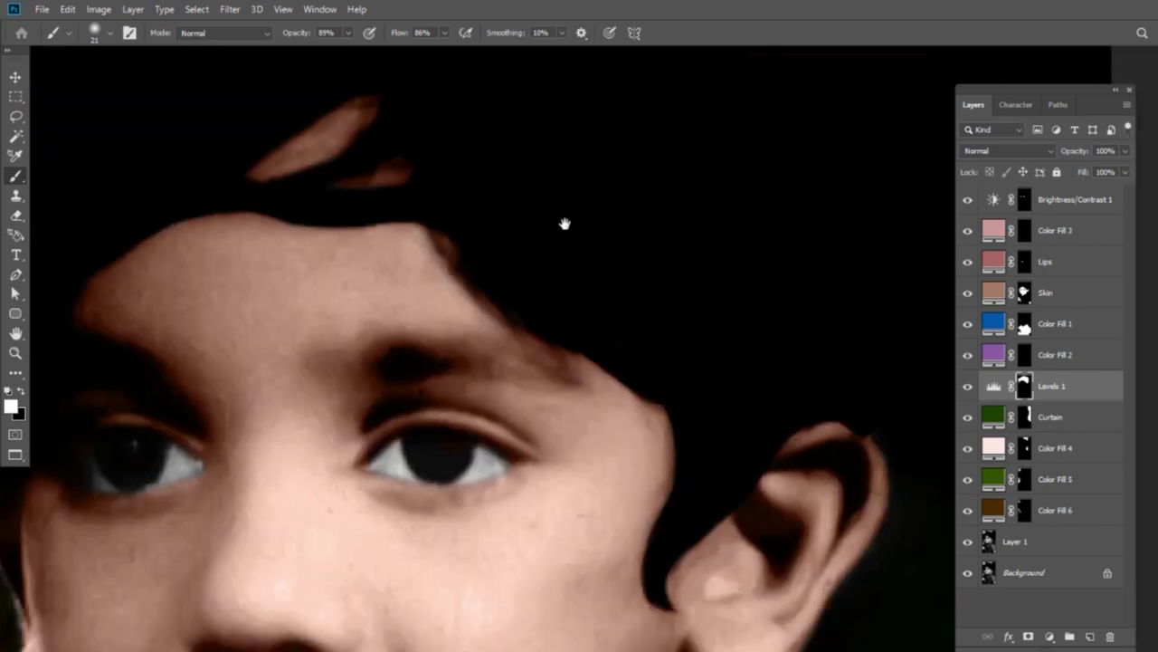
pyautogui.scroll(-3, 633, 208)
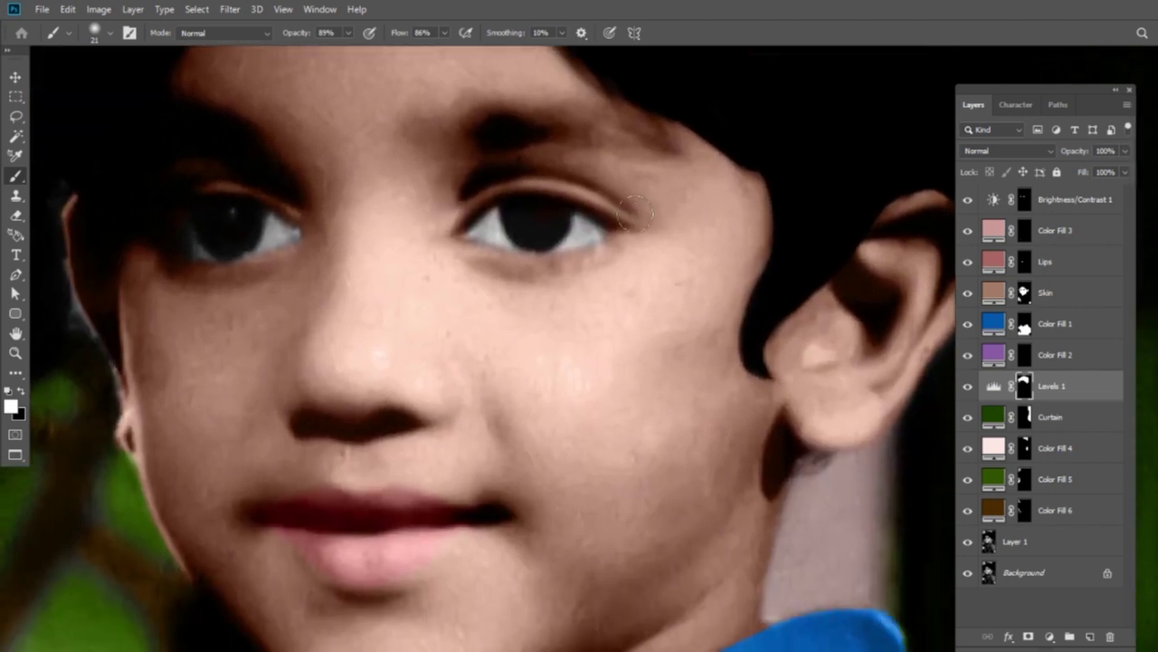
pyautogui.hotkey('ctrl', '0')
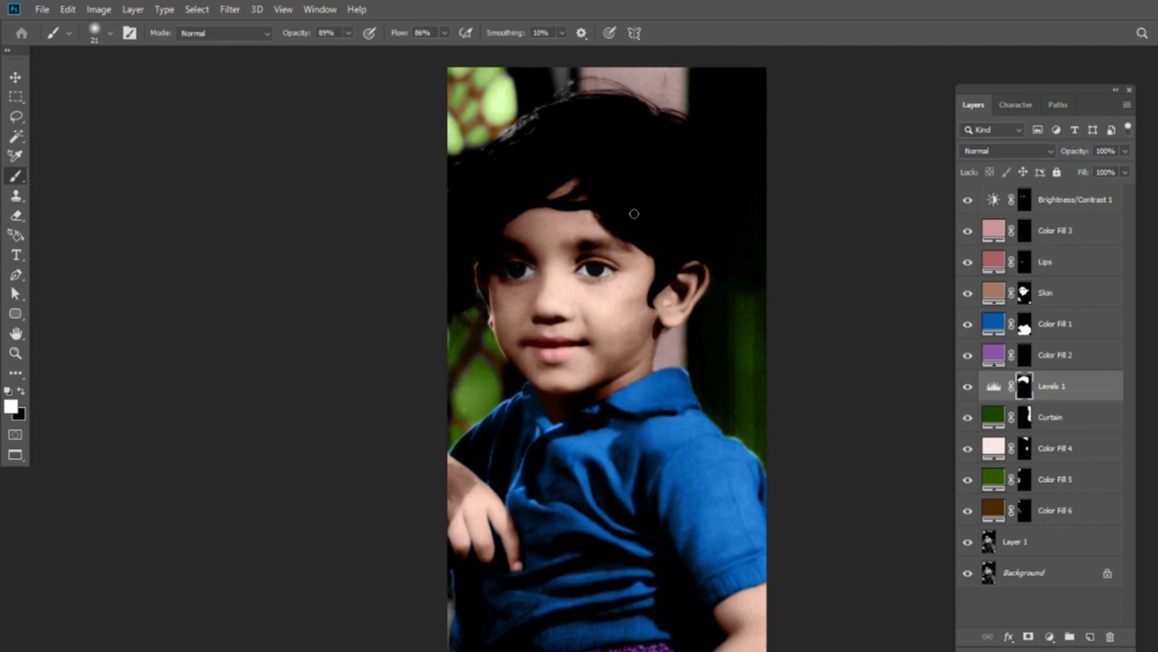
# Preview blend modes for Levels 1, keep it at Normal, and select Brightness/Contrast 1.
pyautogui.click(1003, 152)
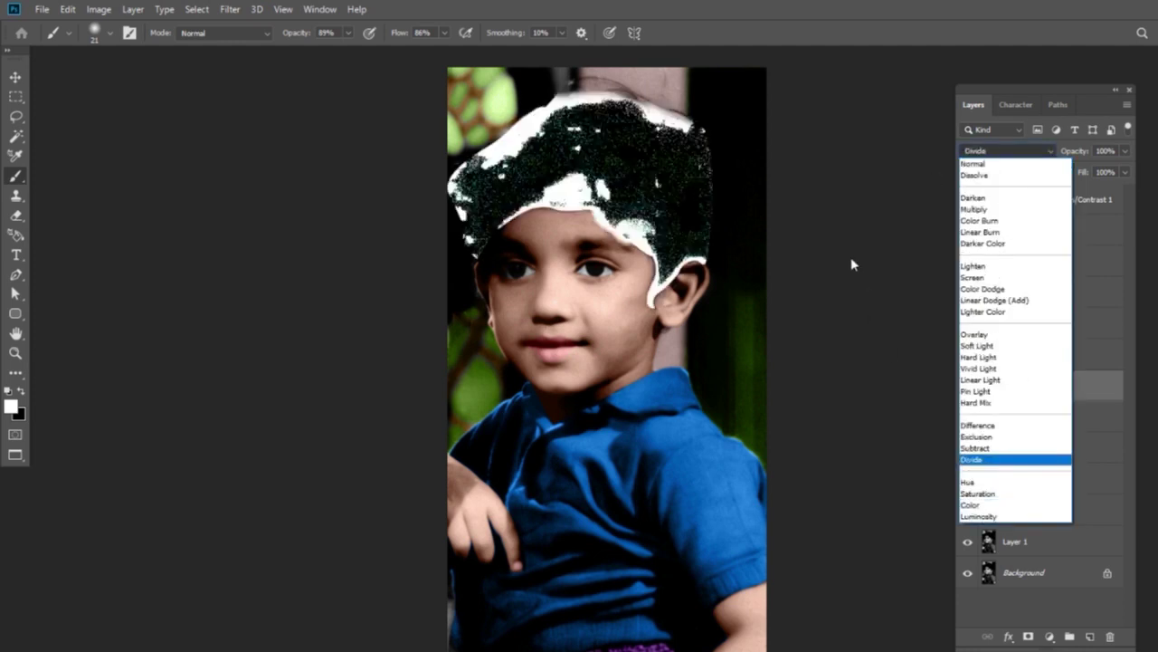
pyautogui.click(850, 257)
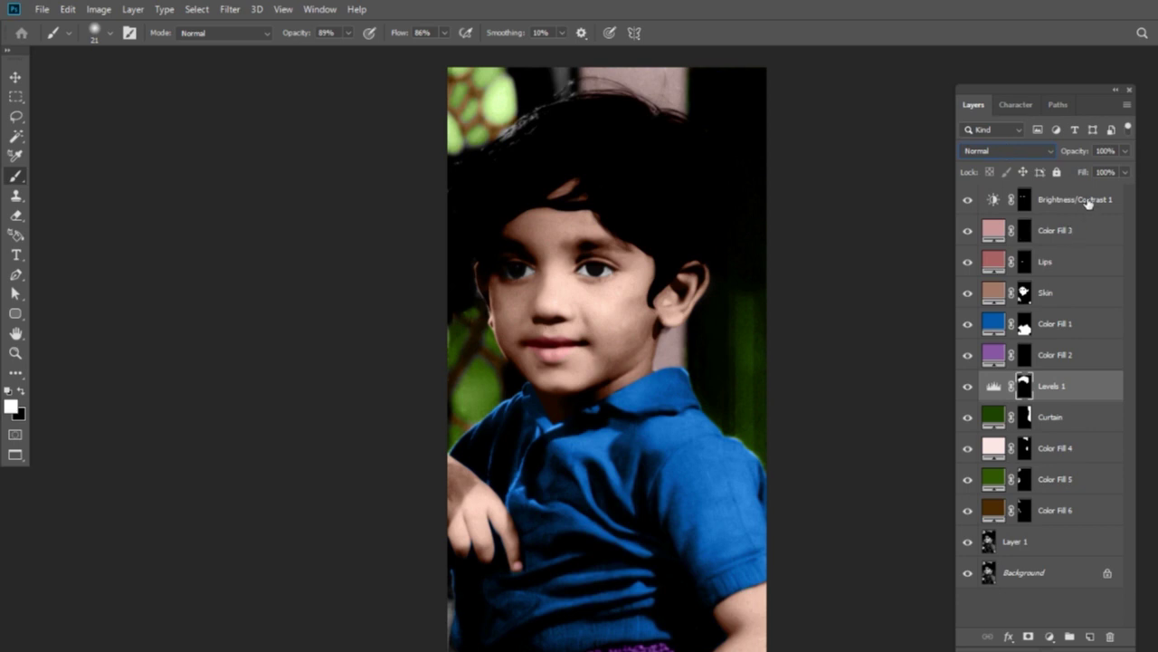
pyautogui.click(1089, 204)
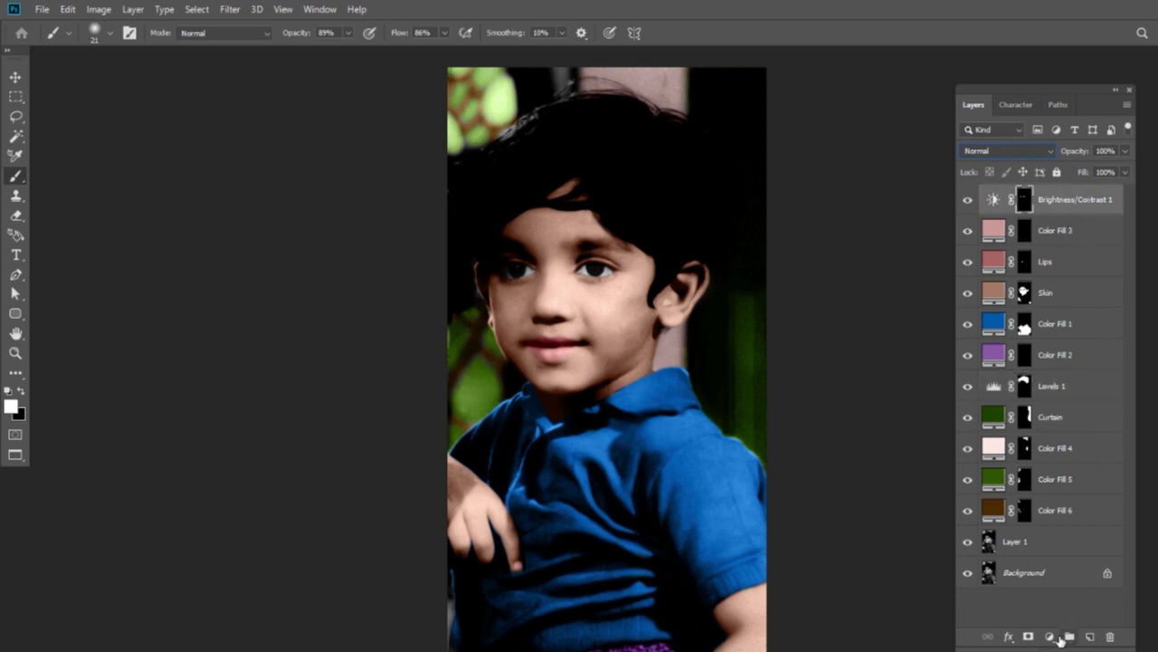
# Add a top Color Lookup layer, comparing LUTs from 3Strip.look to settle on Crisp_Winter.look.
pyautogui.click(1049, 637)
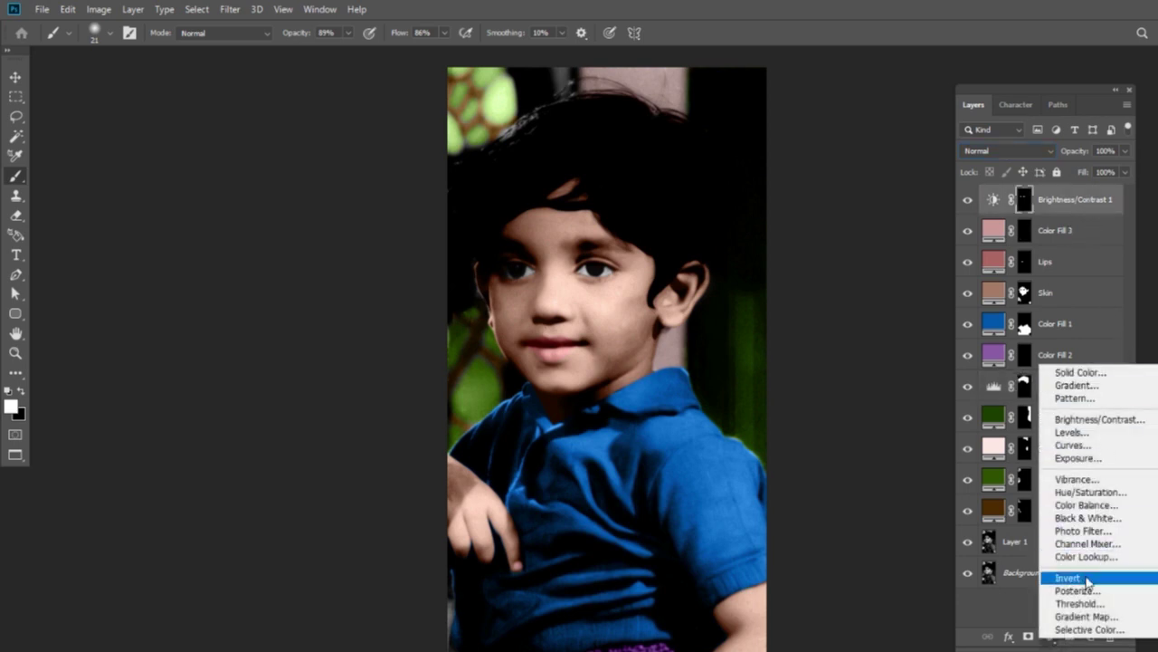
pyautogui.click(1050, 639)
pyautogui.click(1050, 638)
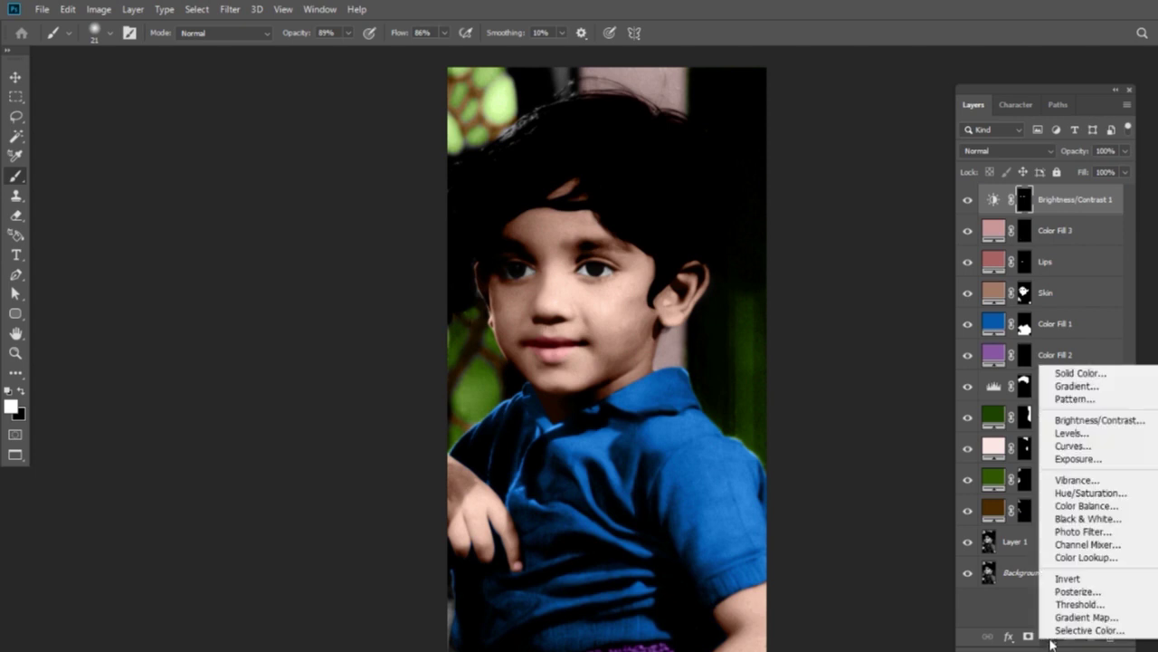
pyautogui.click(1104, 558)
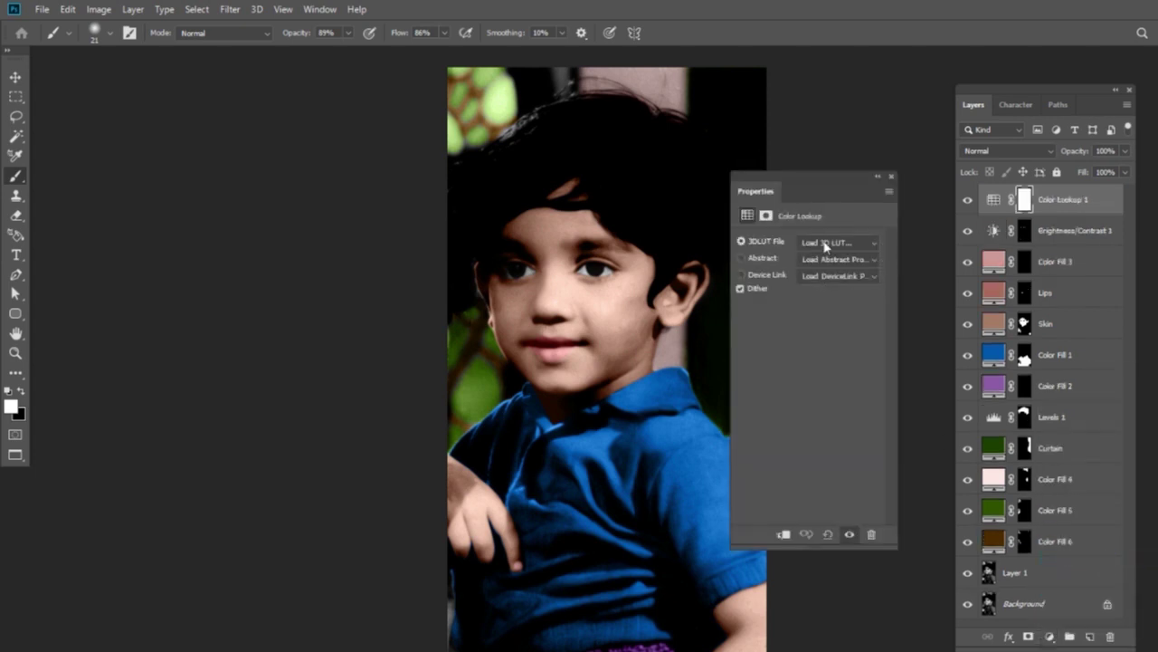
pyautogui.click(854, 243)
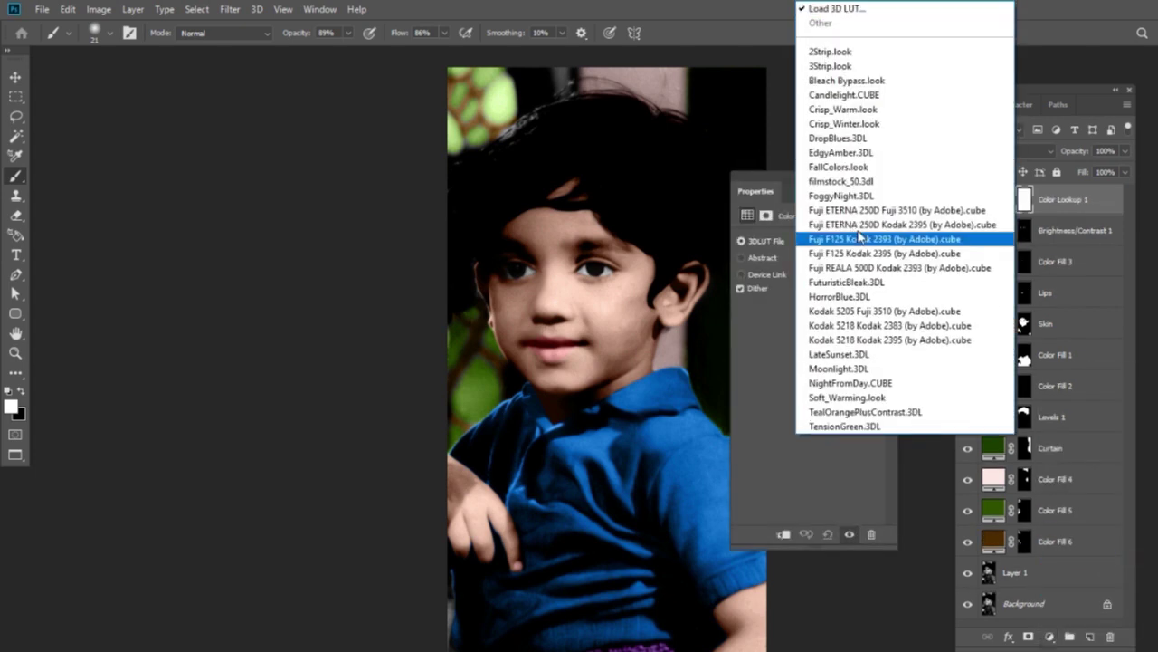
pyautogui.click(871, 69)
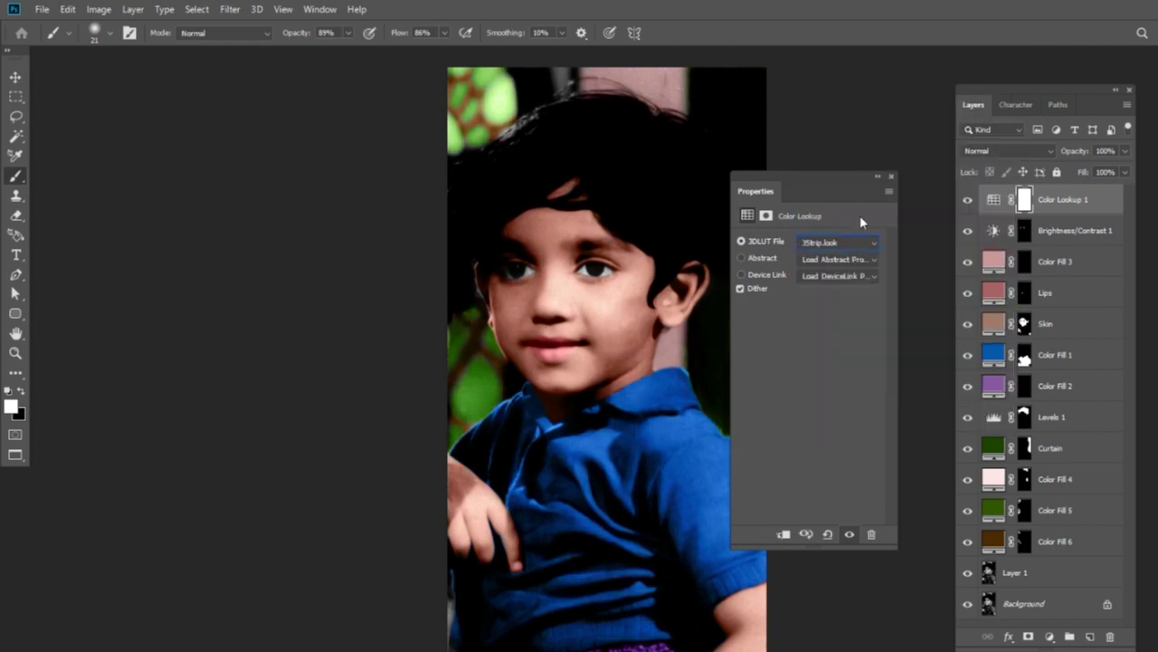
pyautogui.press('Down')
pyautogui.press('Down')
pyautogui.press('Down')
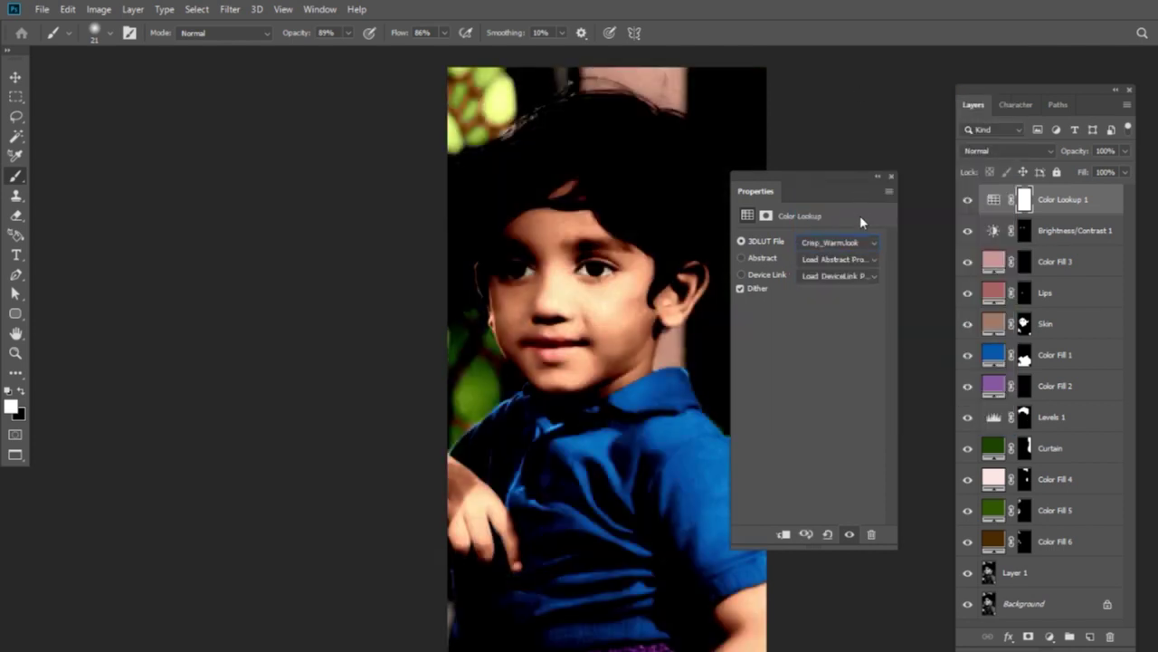
pyautogui.press('Down')
pyautogui.moveTo(822, 177); pyautogui.dragTo(865, 126)
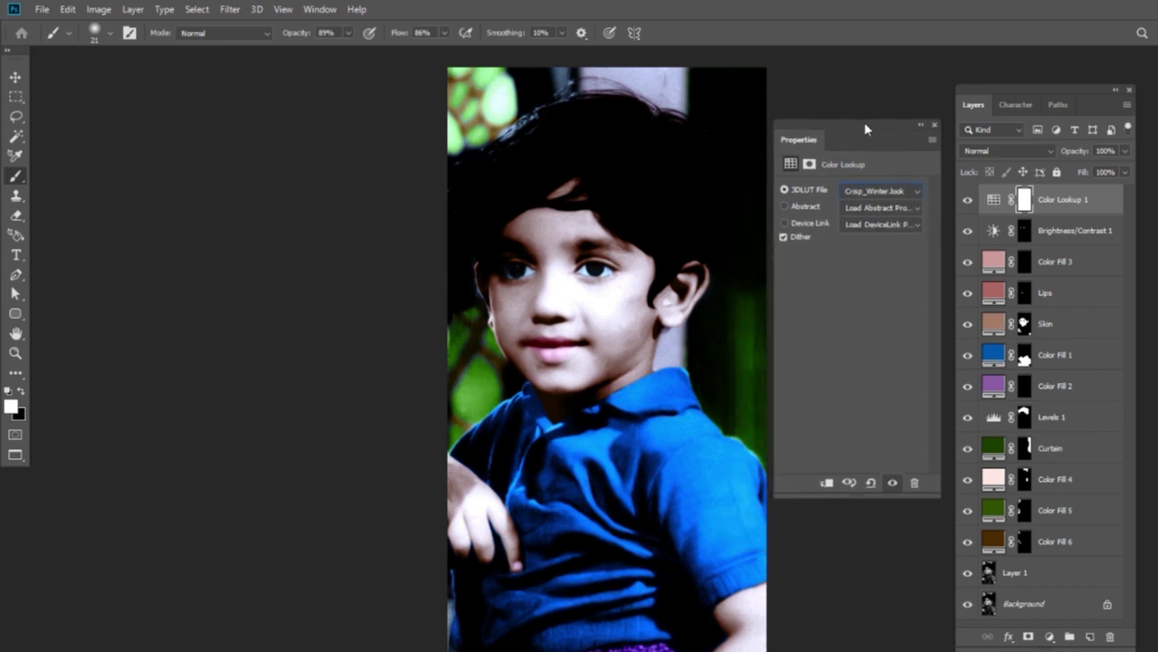
pyautogui.click(936, 126)
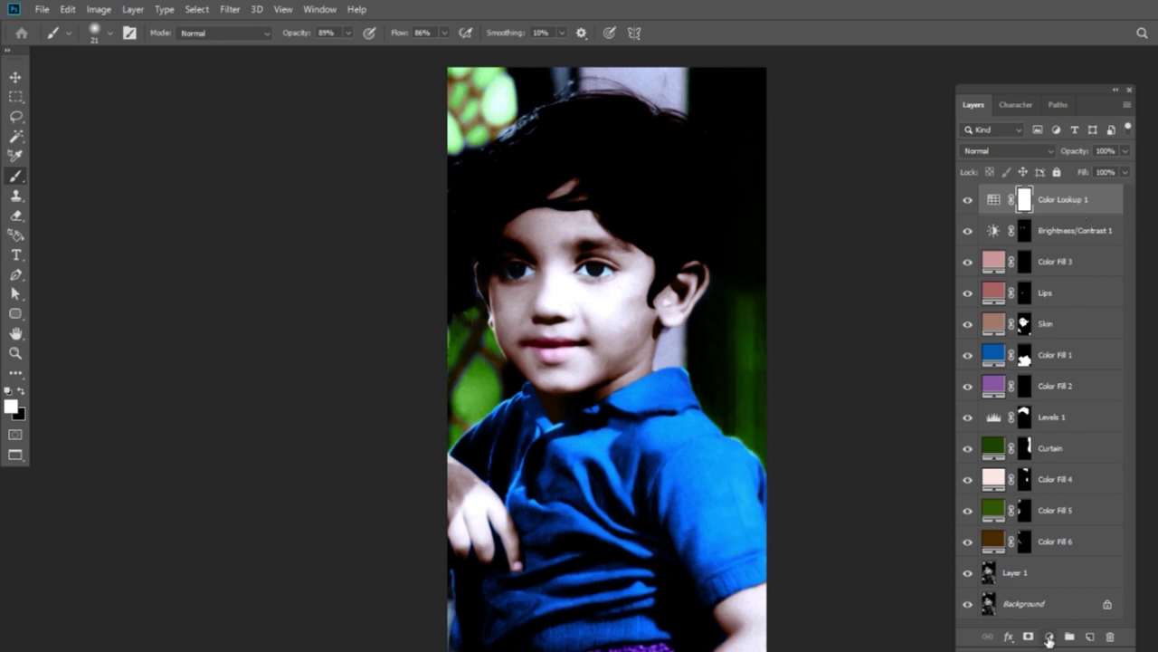
# Add Color Lookup 2 above, compare Candlelight.CUBE and other LUTs, and keep Crisp_Warm.look.
pyautogui.click(1049, 637)
pyautogui.click(1068, 554)
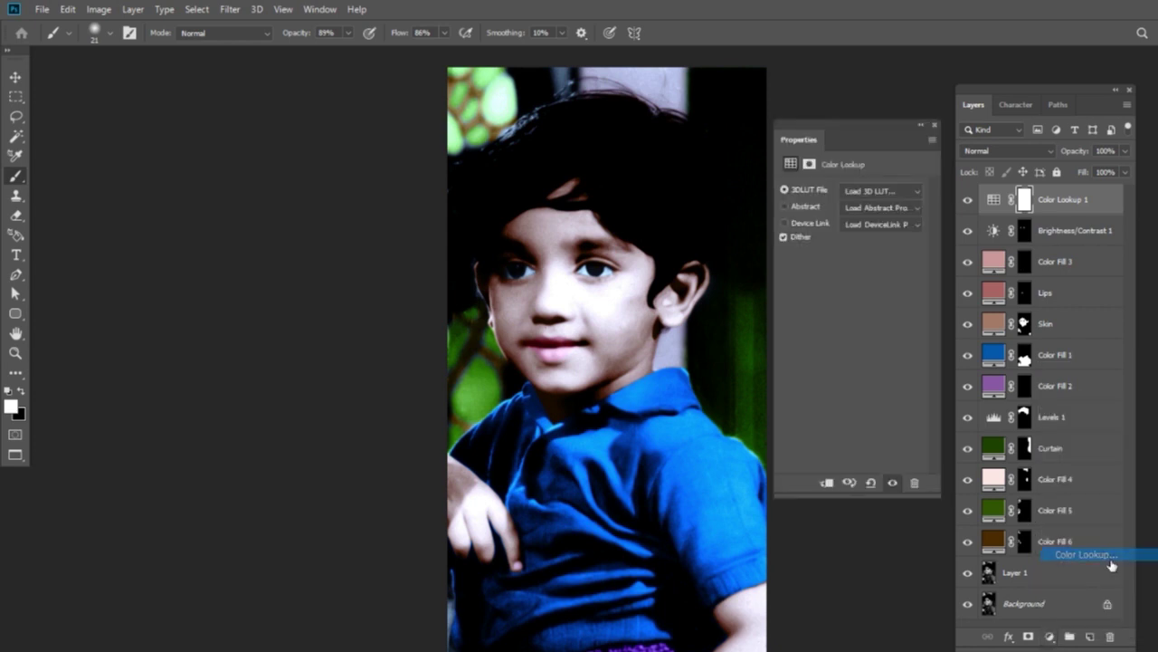
pyautogui.click(908, 192)
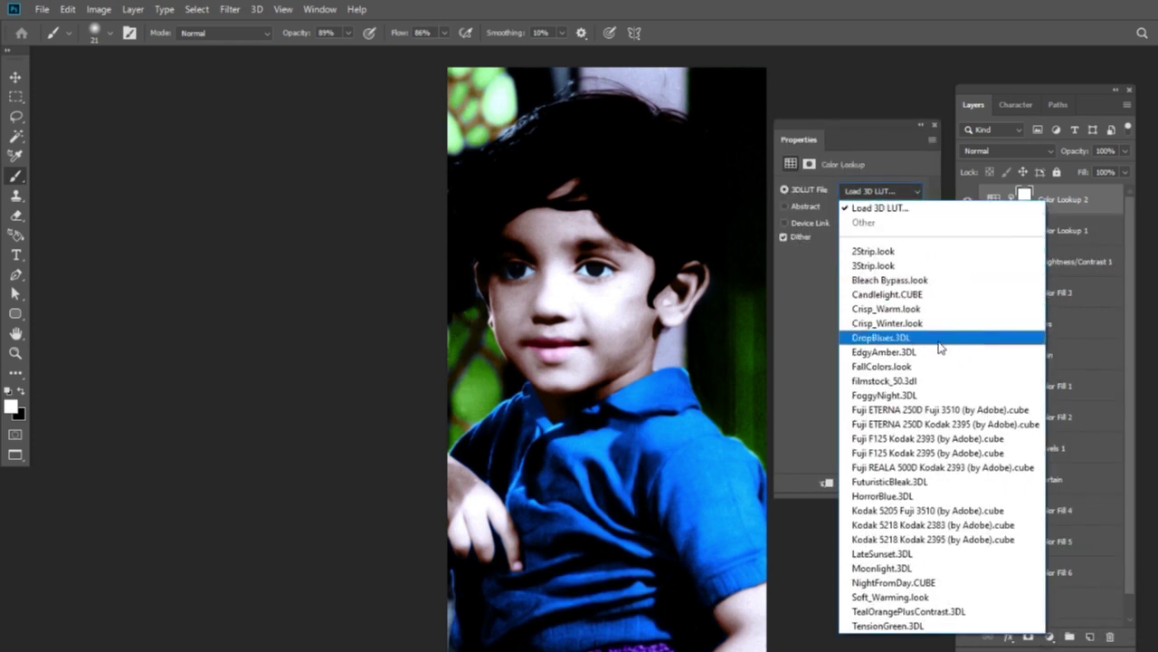
pyautogui.click(936, 314)
pyautogui.press('Up')
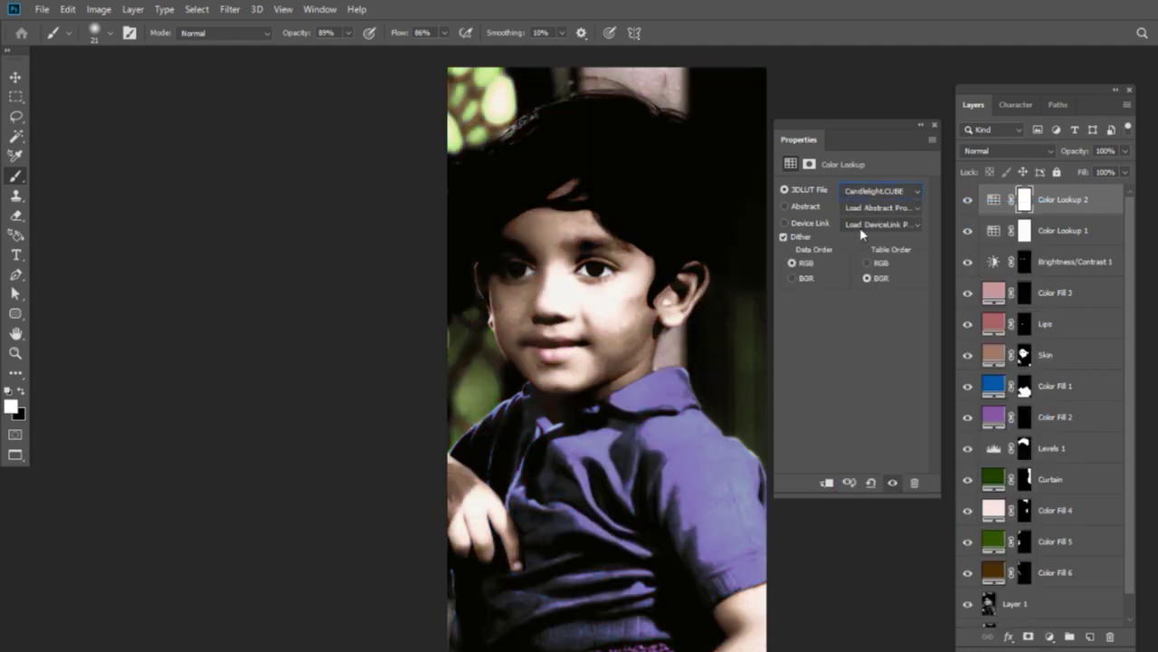
pyautogui.press('Down')
pyautogui.press('Down')
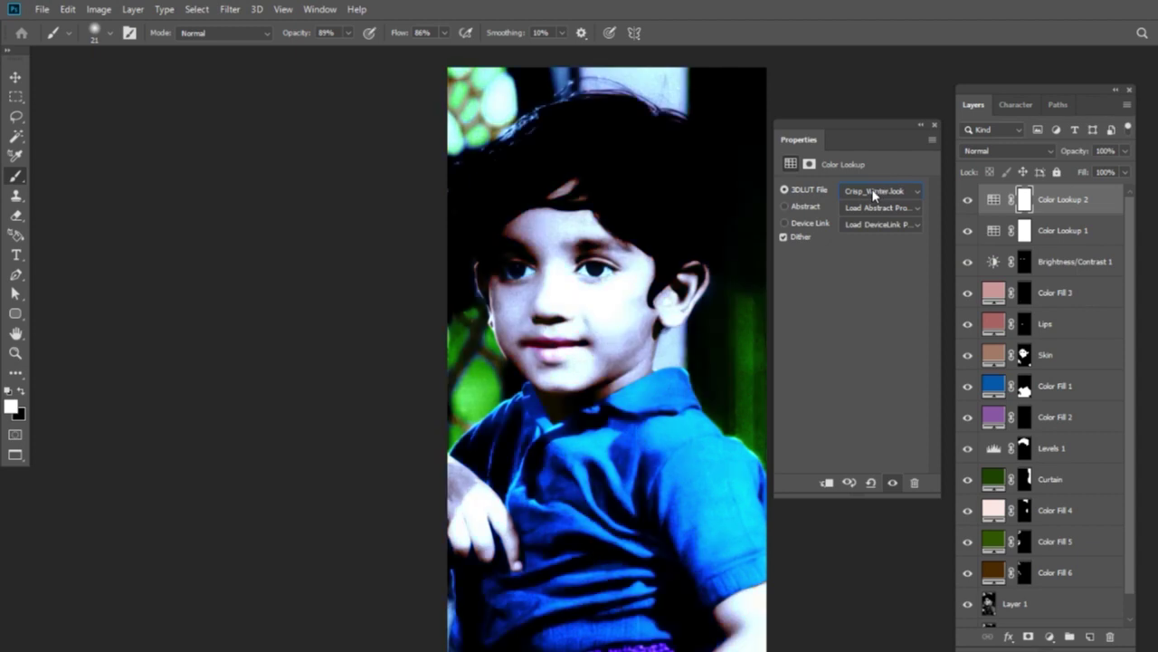
pyautogui.press('Up')
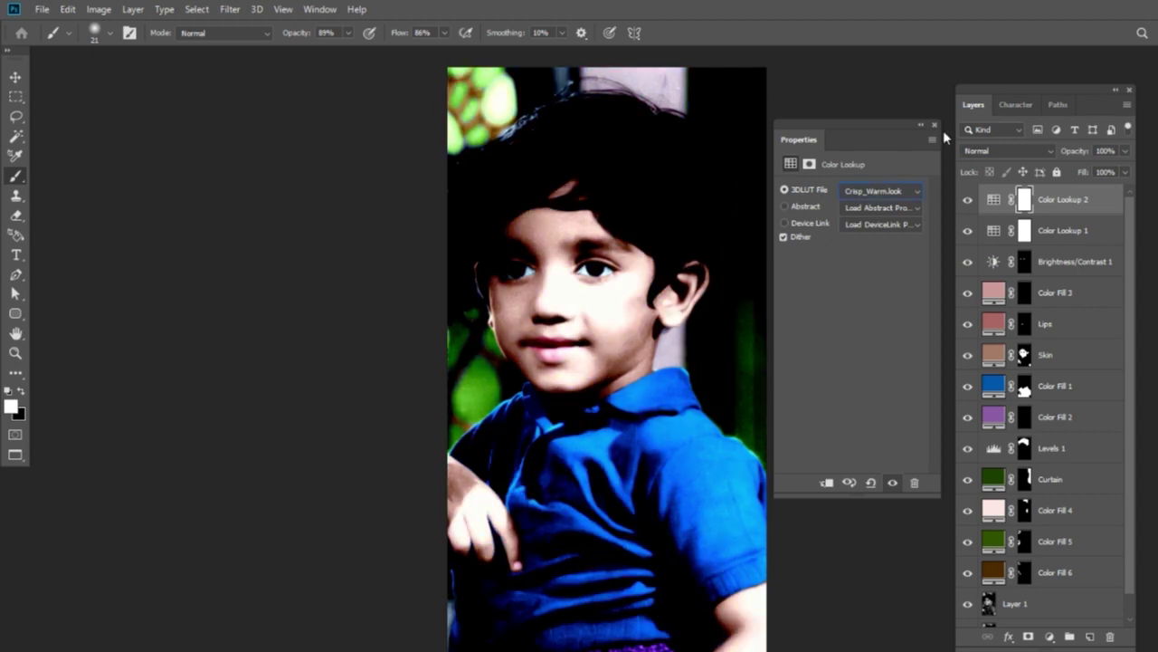
pyautogui.click(935, 125)
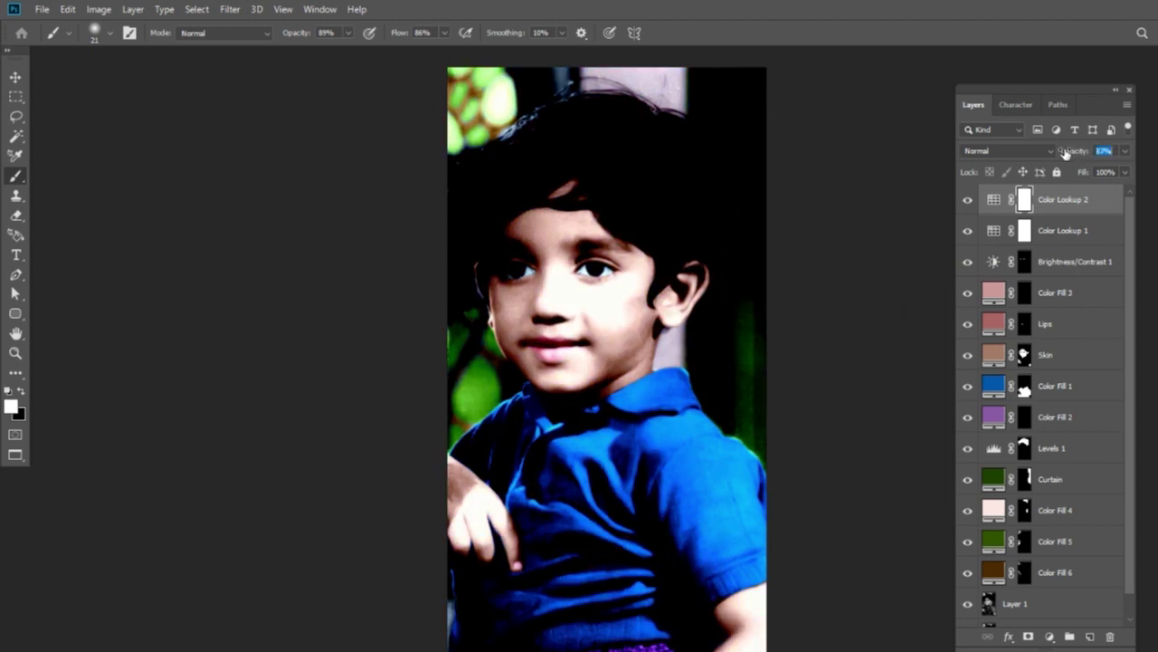
# Lower Color Lookup 2's opacity, then reduce Color Lookup 1's opacity to 84%.
pyautogui.moveTo(1080, 154)
pyautogui.mouseDown()
pyautogui.moveTo(1040, 154)
pyautogui.moveTo(1077, 151)
pyautogui.mouseUp()
pyautogui.press('x')
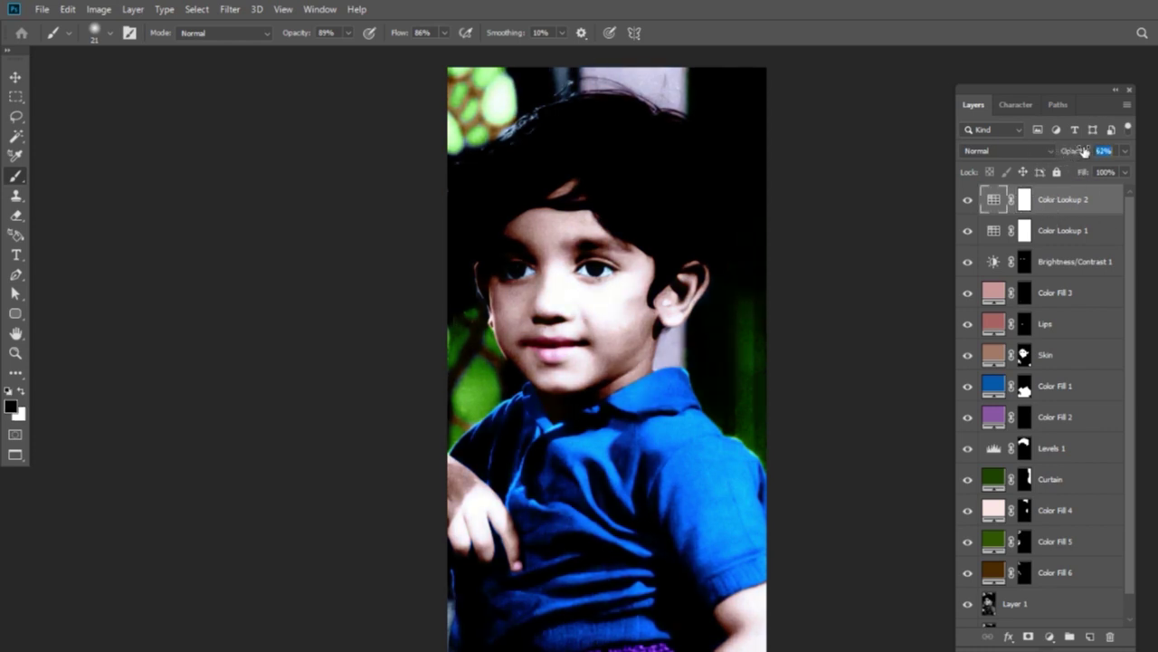
pyautogui.click(1101, 234)
pyautogui.press('x')
pyautogui.moveTo(1076, 157); pyautogui.dragTo(1068, 154)
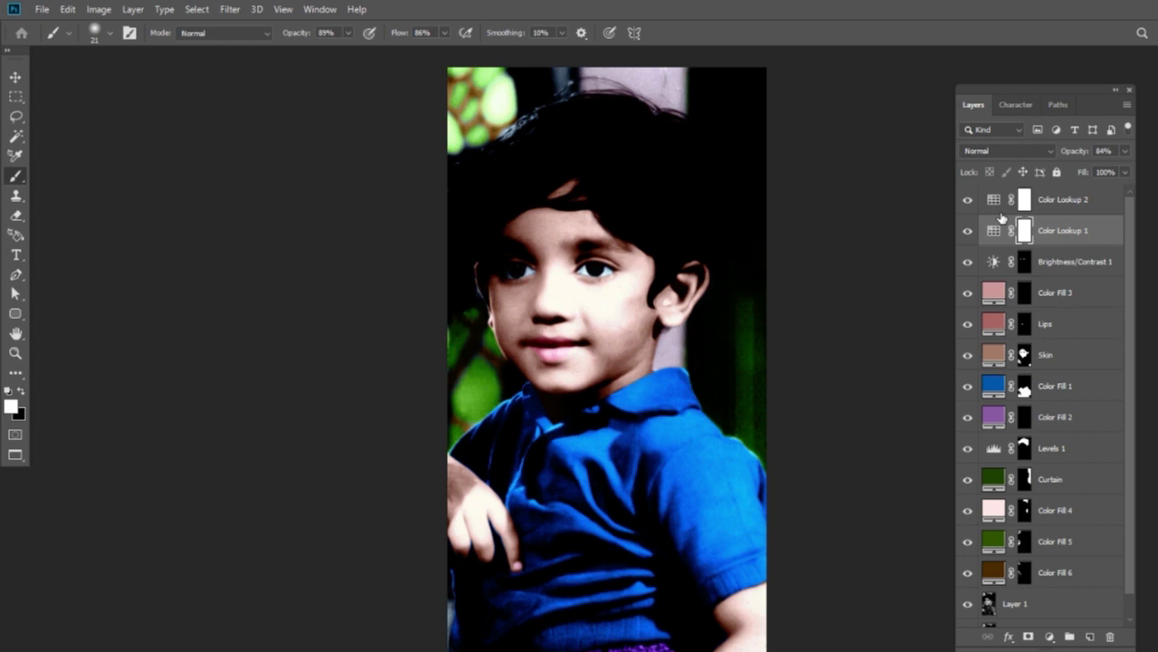
pyautogui.moveTo(1037, 88); pyautogui.dragTo(1013, 82)
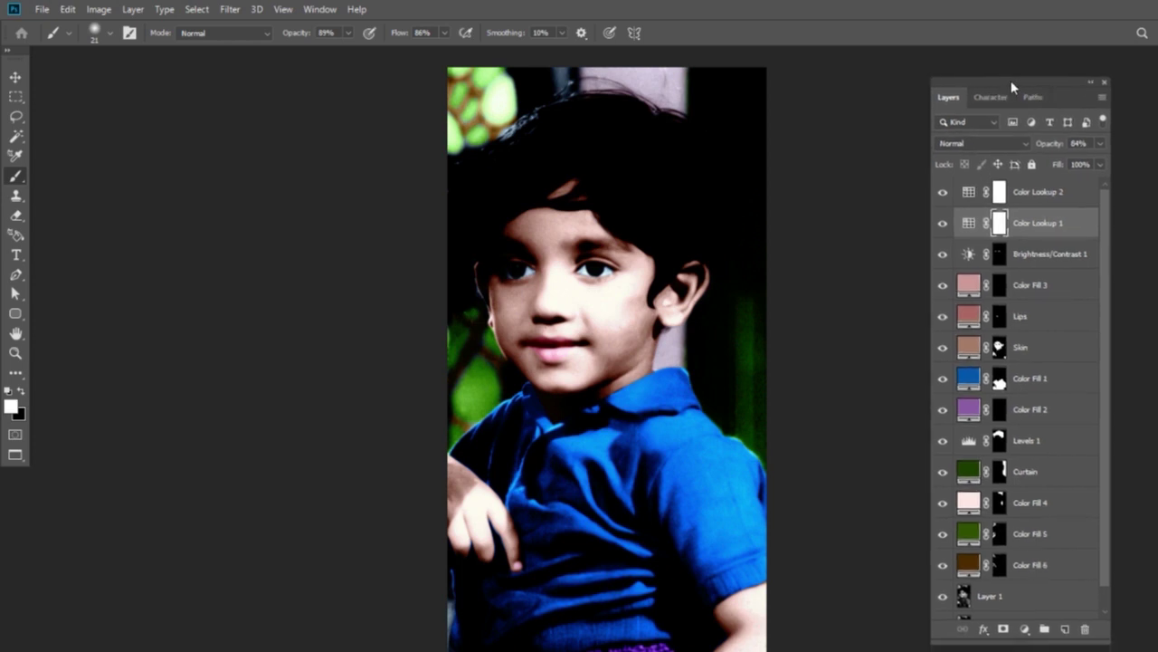